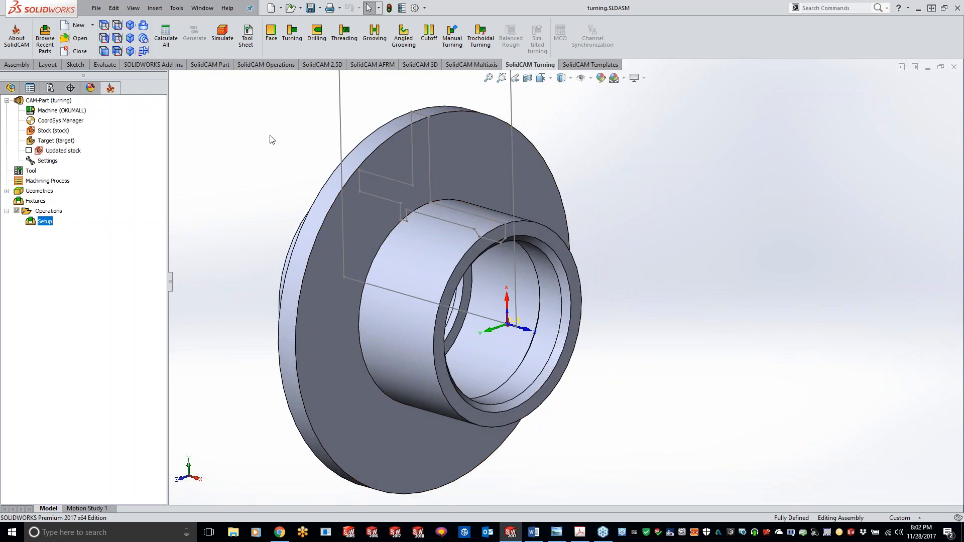
# Step: Start a new Turning operation and begin defining a new wireframe geometry for it
pyautogui.click(292, 35)
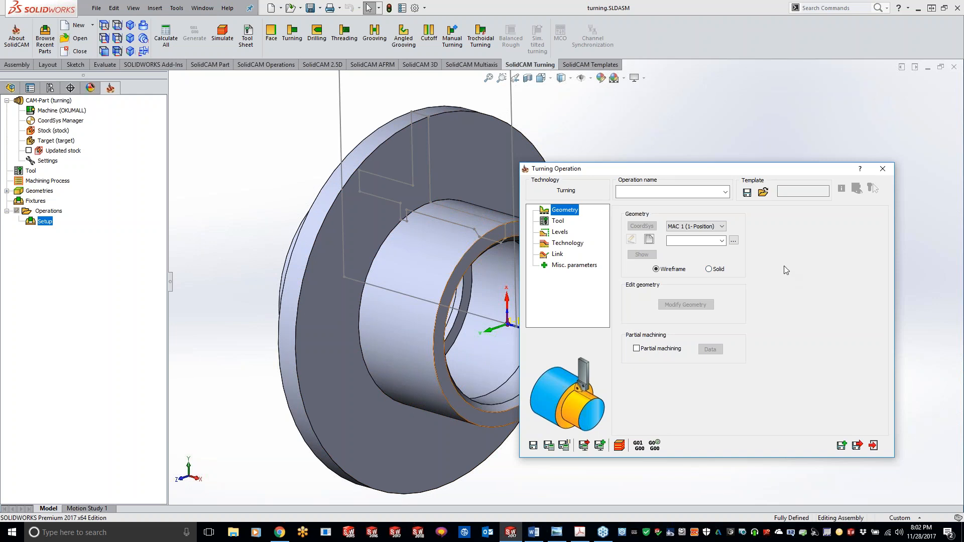
pyautogui.click(652, 242)
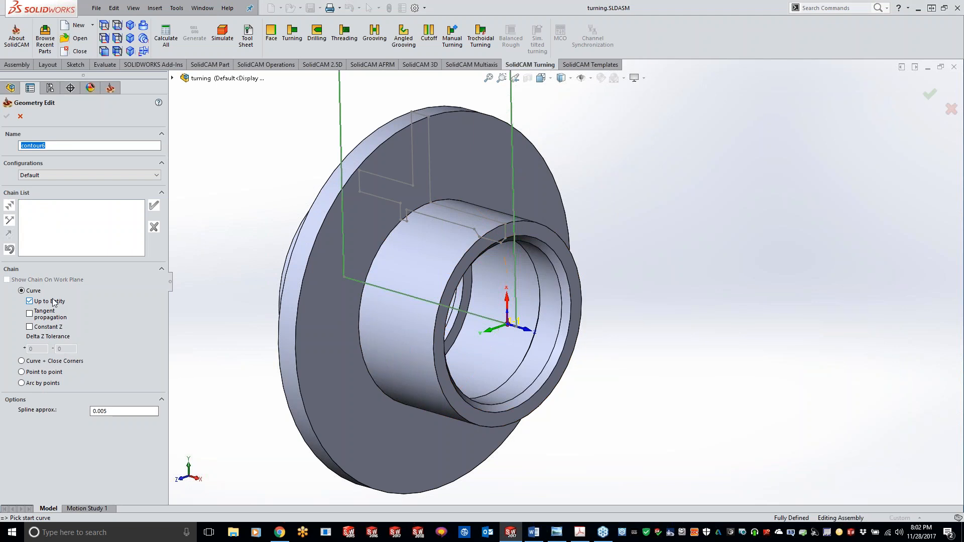
pyautogui.moveTo(415, 316); pyautogui.dragTo(496, 251, button='middle')
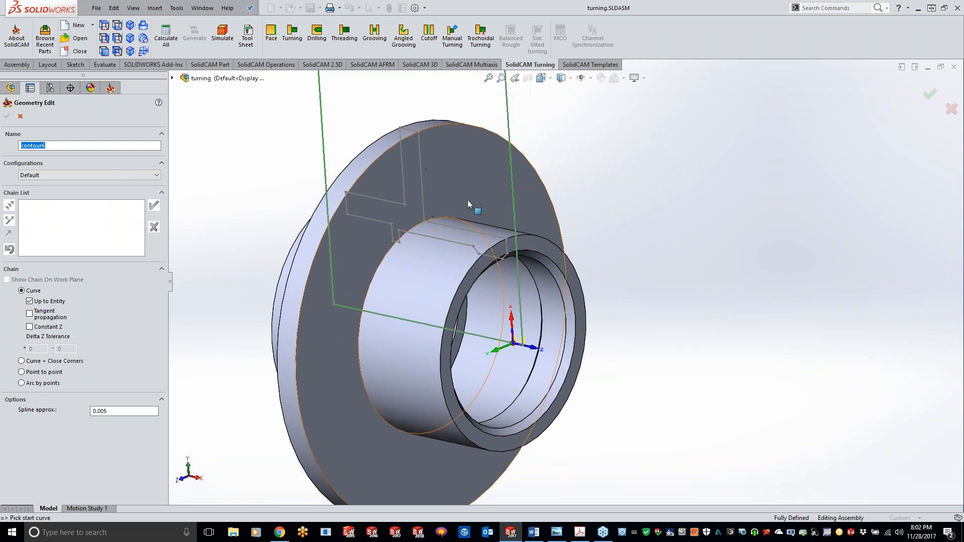
pyautogui.click(508, 249)
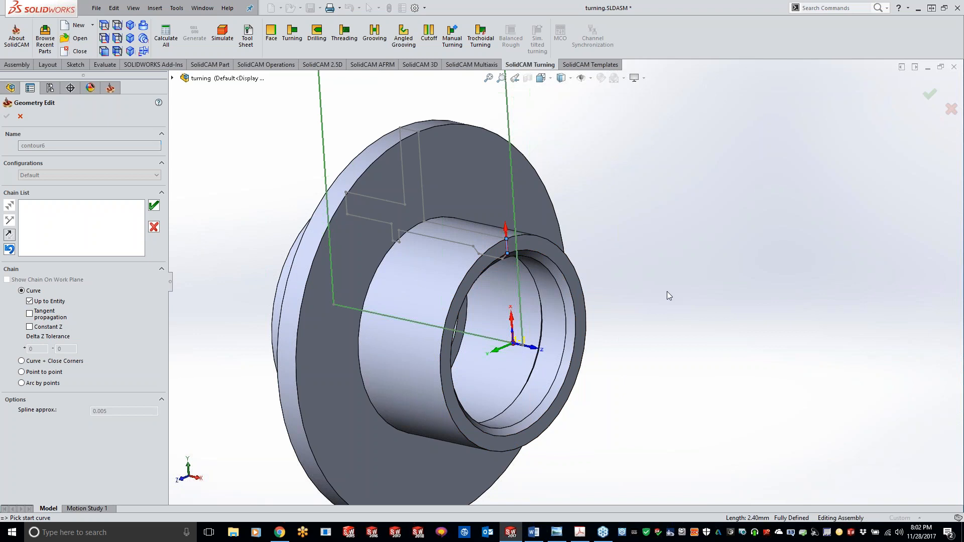
pyautogui.click(418, 132)
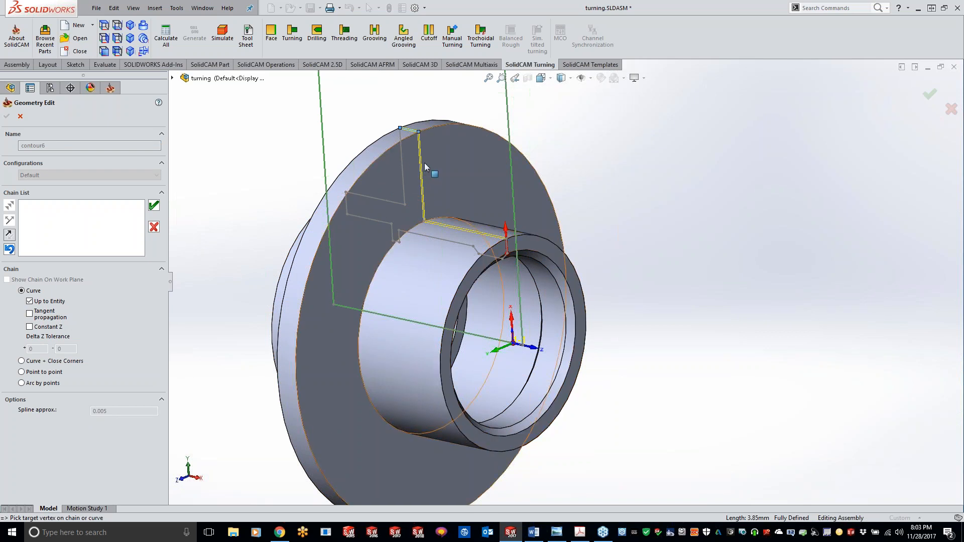
pyautogui.click(153, 227)
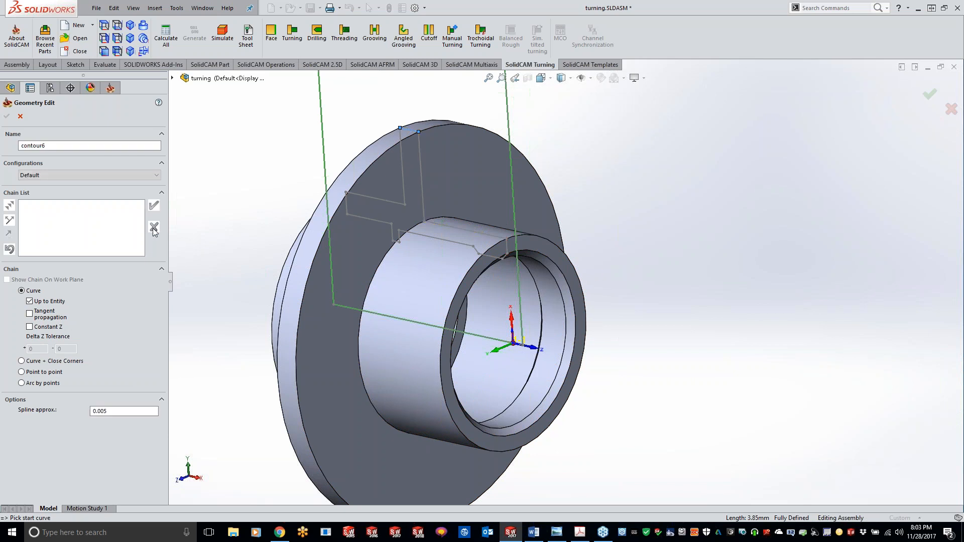
# Step: Chain the short sketch line on the hub's front face, directed toward the rotation axis, and accept it as the operation's geometry
pyautogui.click(506, 253)
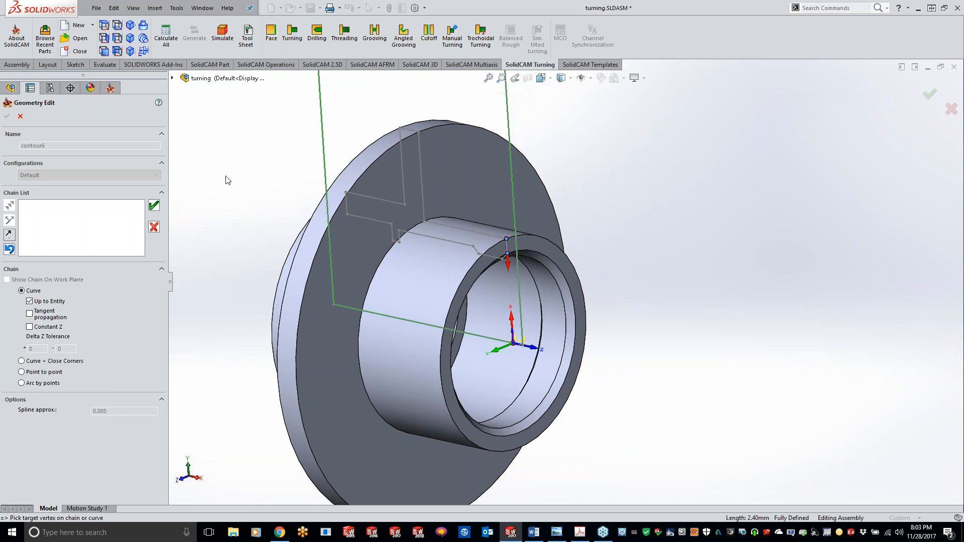
pyautogui.click(520, 241)
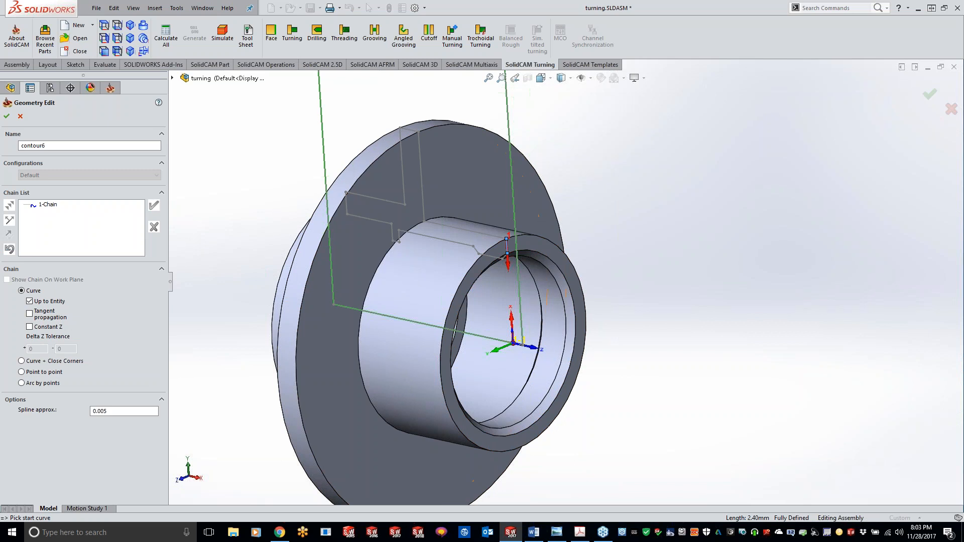
pyautogui.click(7, 118)
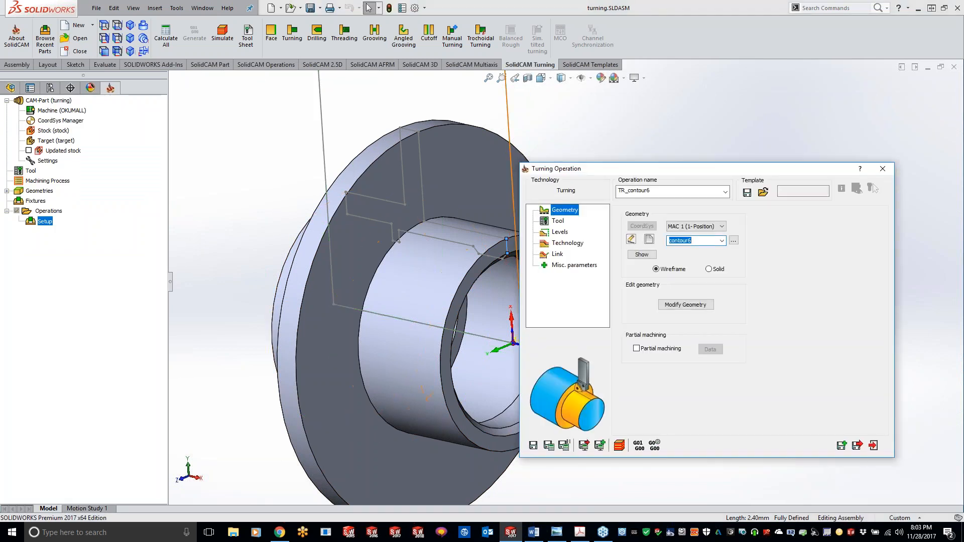
# Step: Modify the facing geometry so that the end of Chain 1 automatically extends to the stock
pyautogui.moveTo(561, 167); pyautogui.dragTo(391, 132)
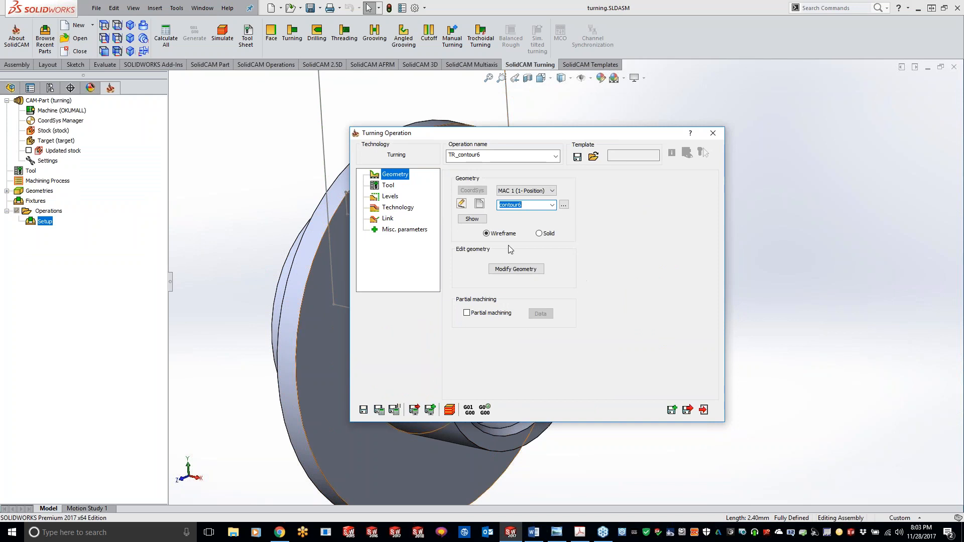
pyautogui.click(526, 272)
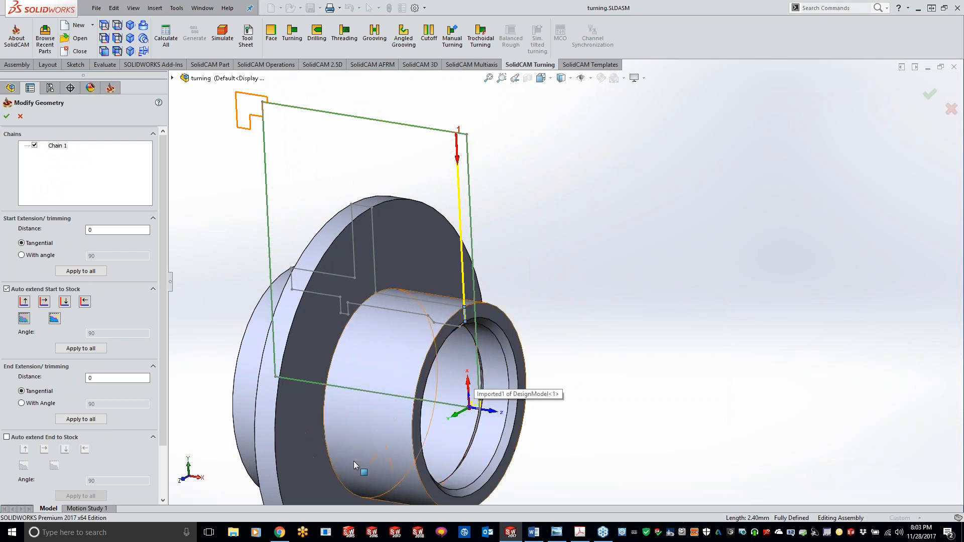
pyautogui.click(7, 437)
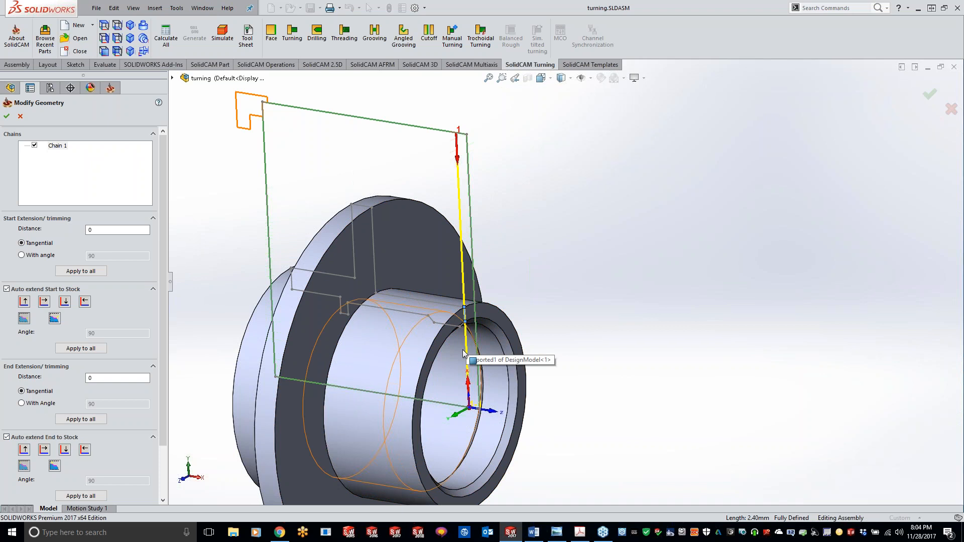
pyautogui.click(7, 117)
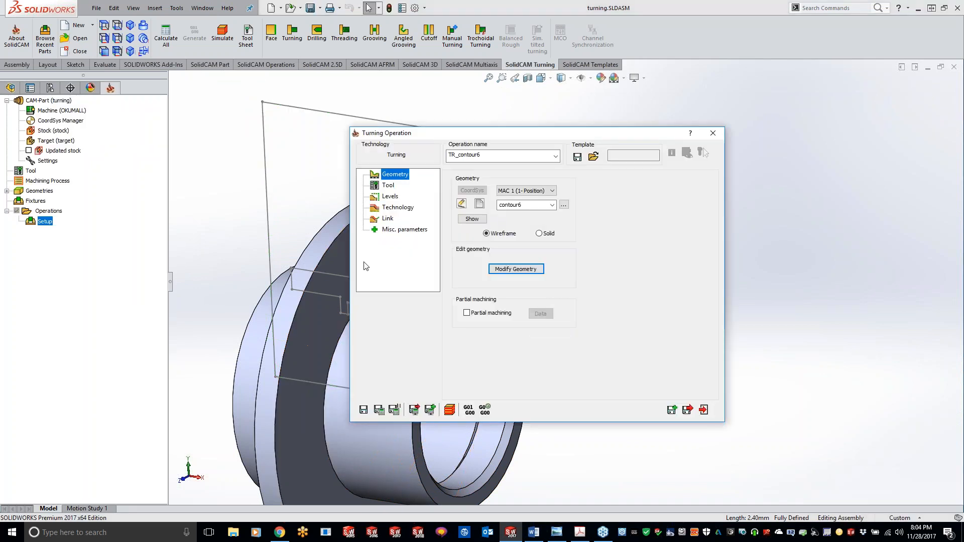
# Step: Assign tool 2, the external roughing tool in turret station 1A, to the operation
pyautogui.click(388, 186)
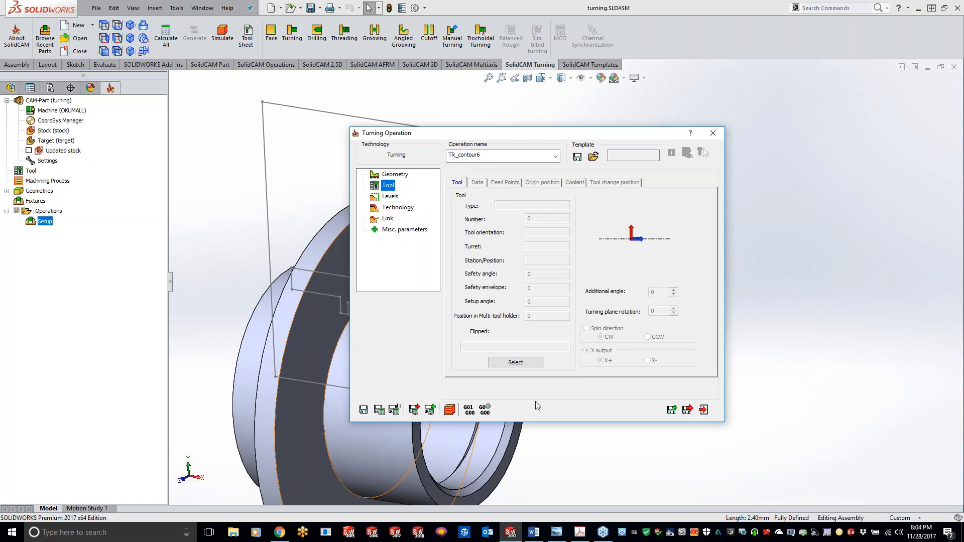
pyautogui.click(508, 363)
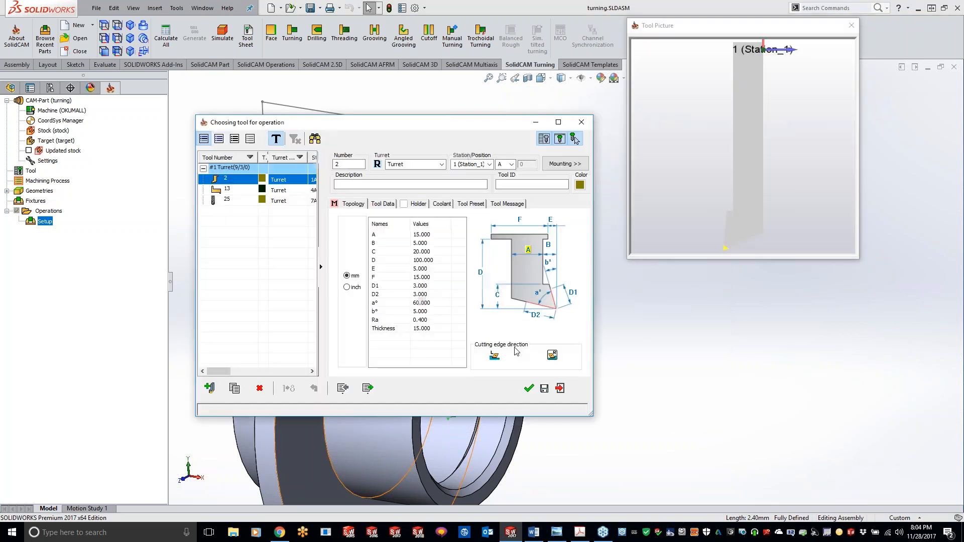
pyautogui.doubleClick(237, 183)
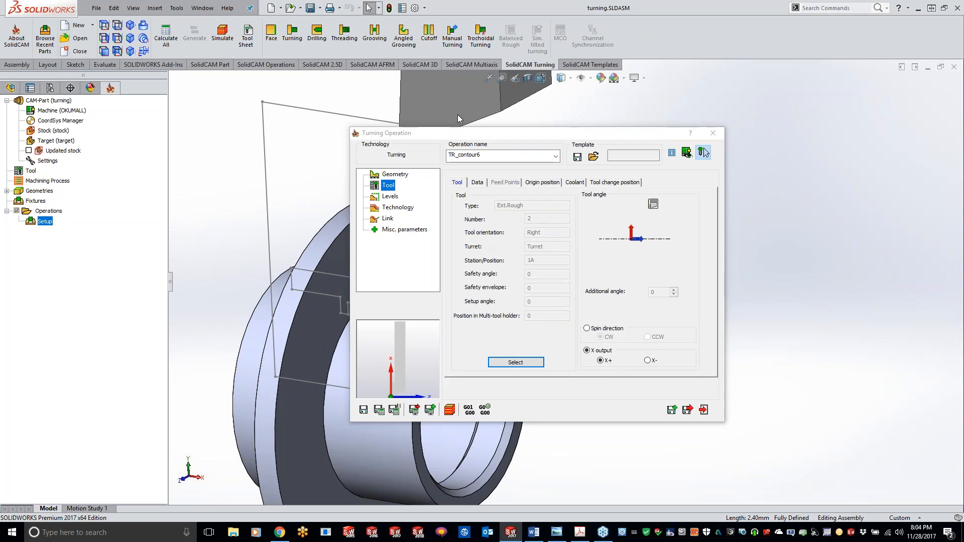
# Step: Review the topology dimensions of tool 2, including B, C, D and E, and keep the tool selected
pyautogui.click(502, 359)
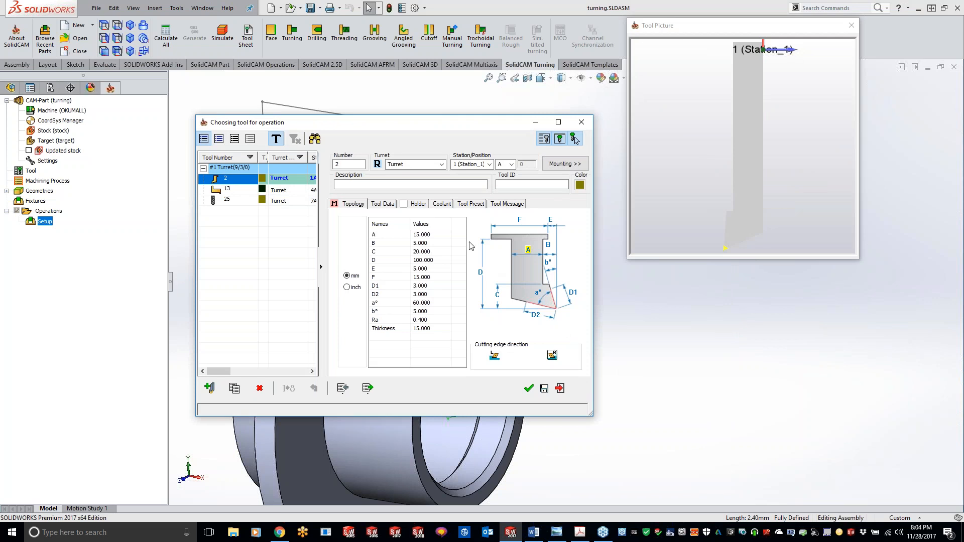
pyautogui.click(437, 234)
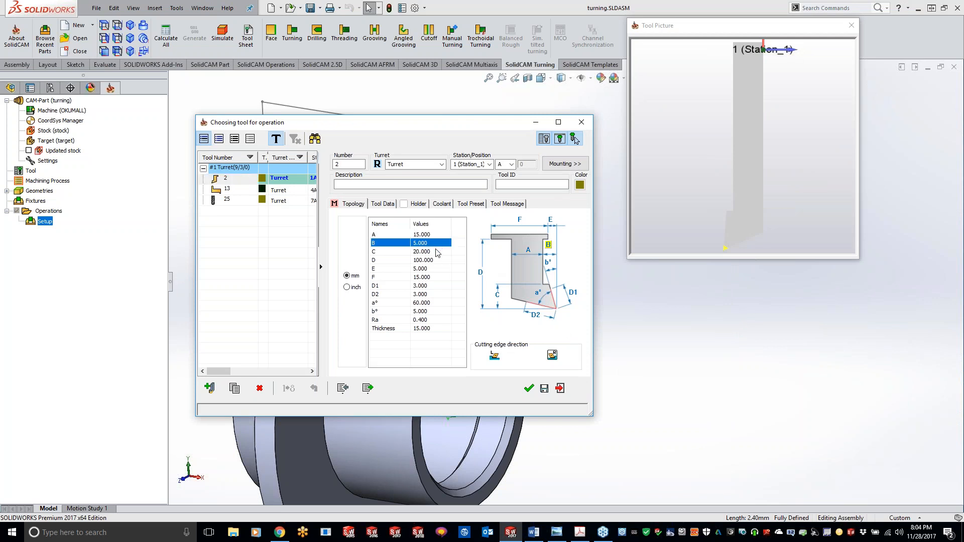
pyautogui.click(437, 252)
pyautogui.click(436, 261)
pyautogui.click(436, 268)
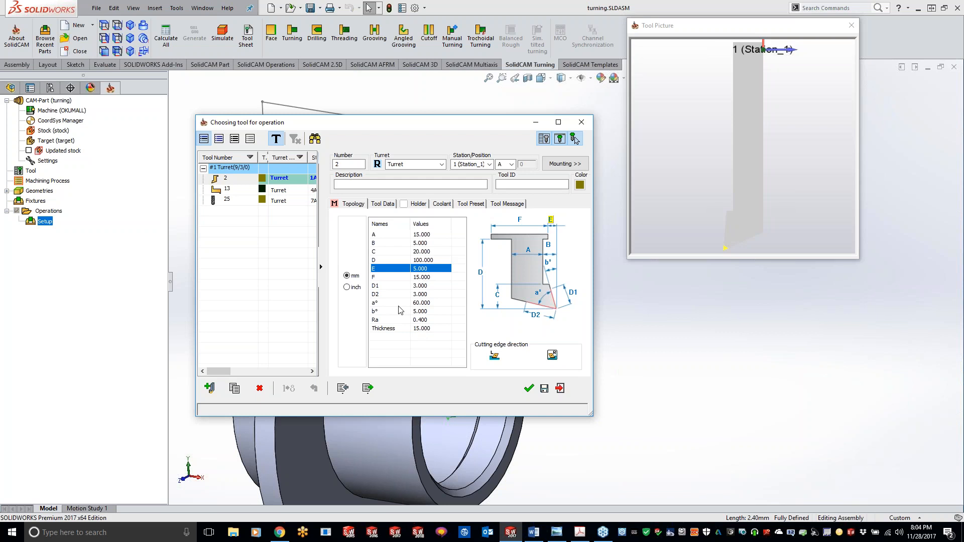
pyautogui.click(529, 388)
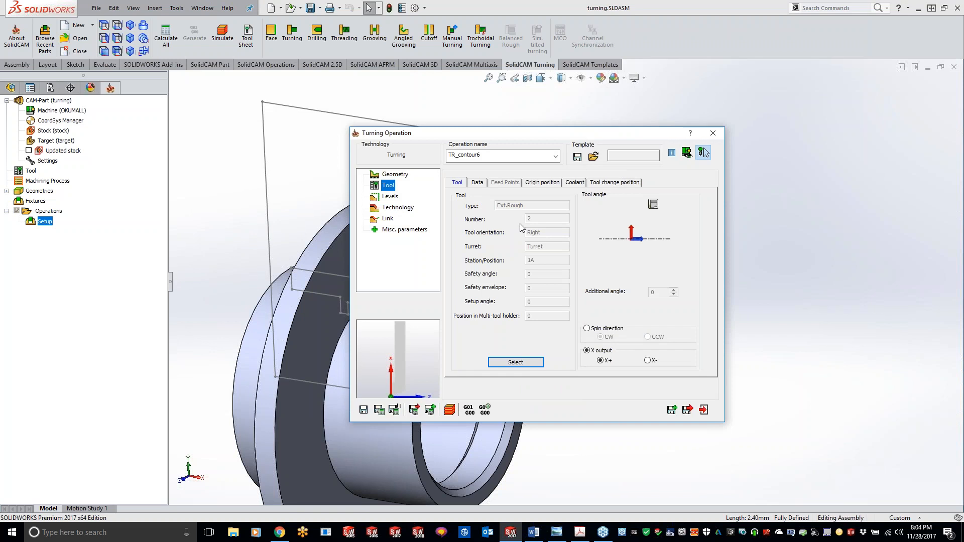
# Step: Check the safety distance in the levels settings, and set the technology mode to front face turning
pyautogui.click(390, 196)
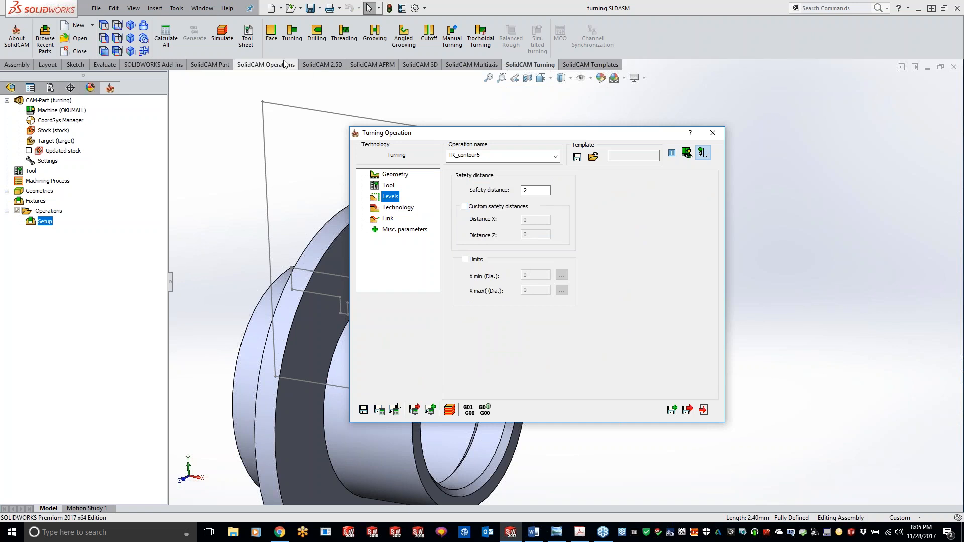
pyautogui.click(536, 190)
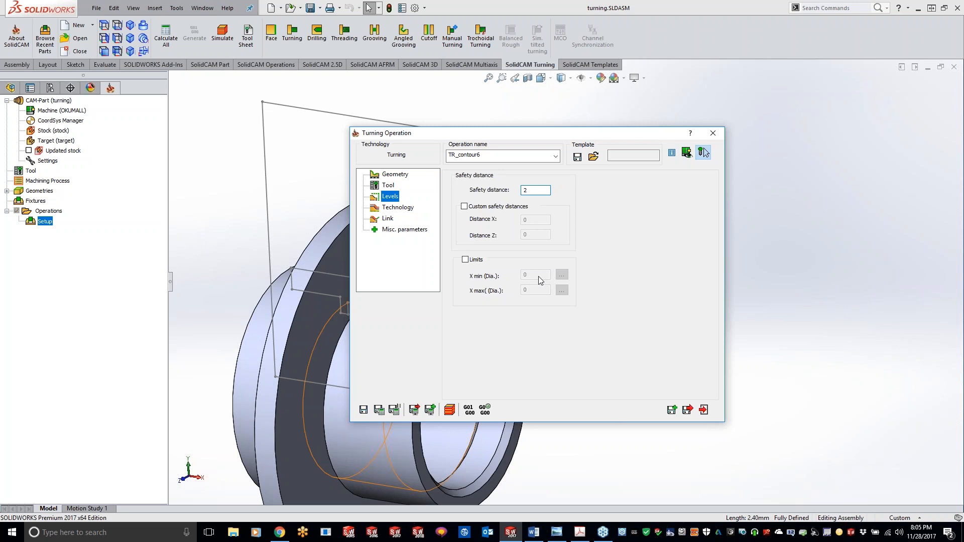
pyautogui.click(393, 208)
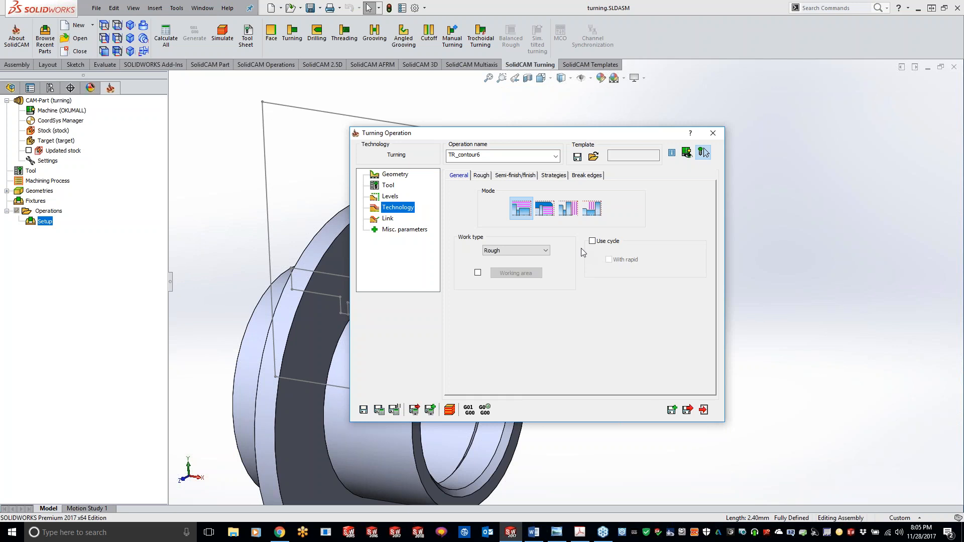
pyautogui.click(565, 213)
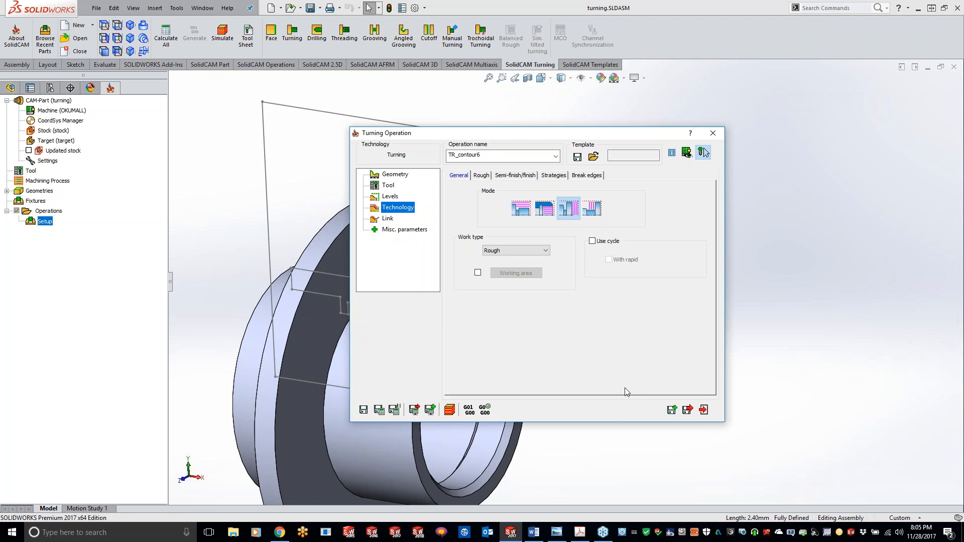
# Step: Look over the available work types and the semi-finish and finish settings of the operation
pyautogui.click(519, 250)
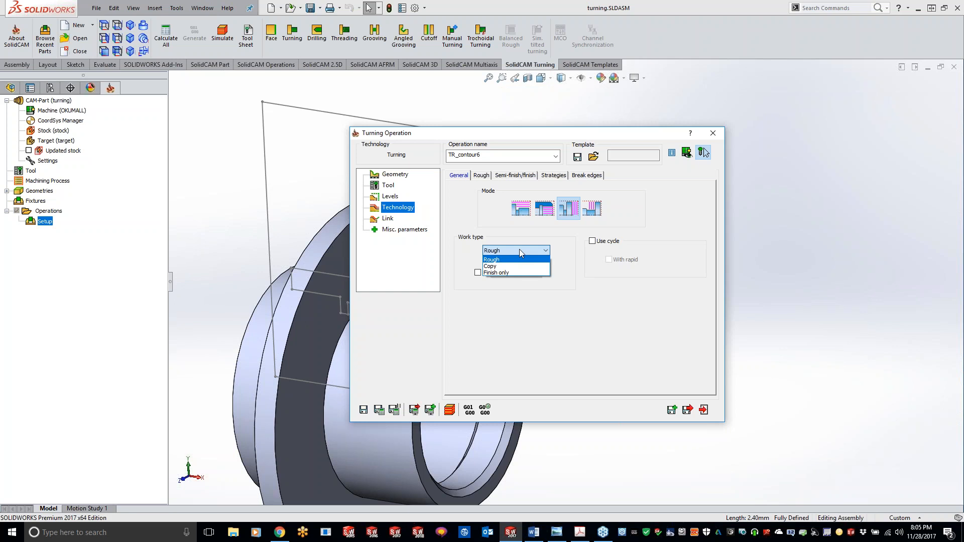
pyautogui.click(519, 252)
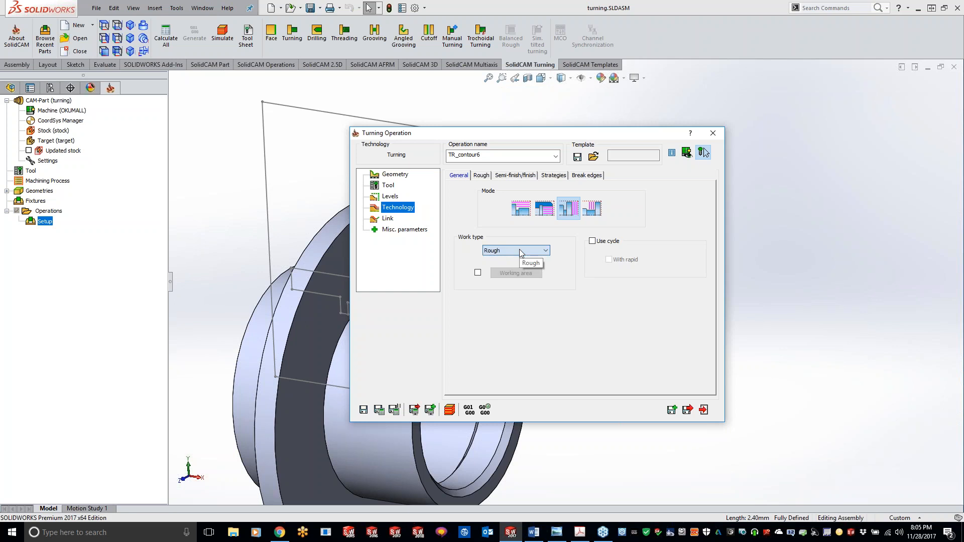
pyautogui.click(513, 176)
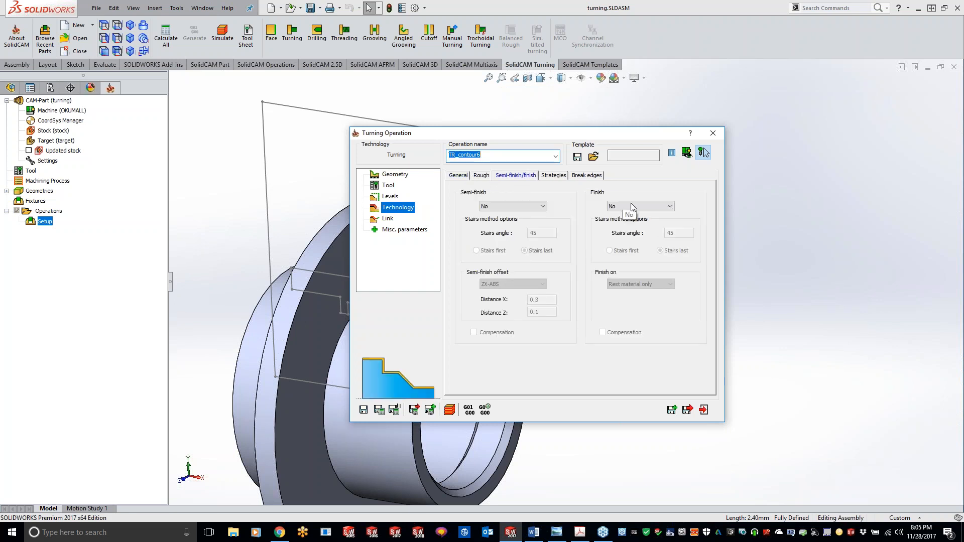
pyautogui.click(458, 177)
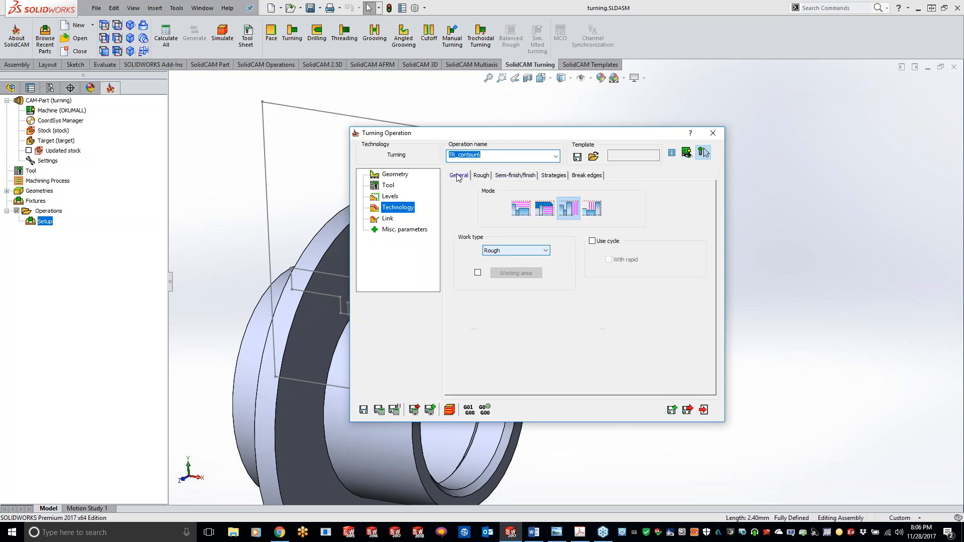
# Step: Look up the Copy work type in the SolidCAM Turning Help and return to the operation settings
pyautogui.click(513, 251)
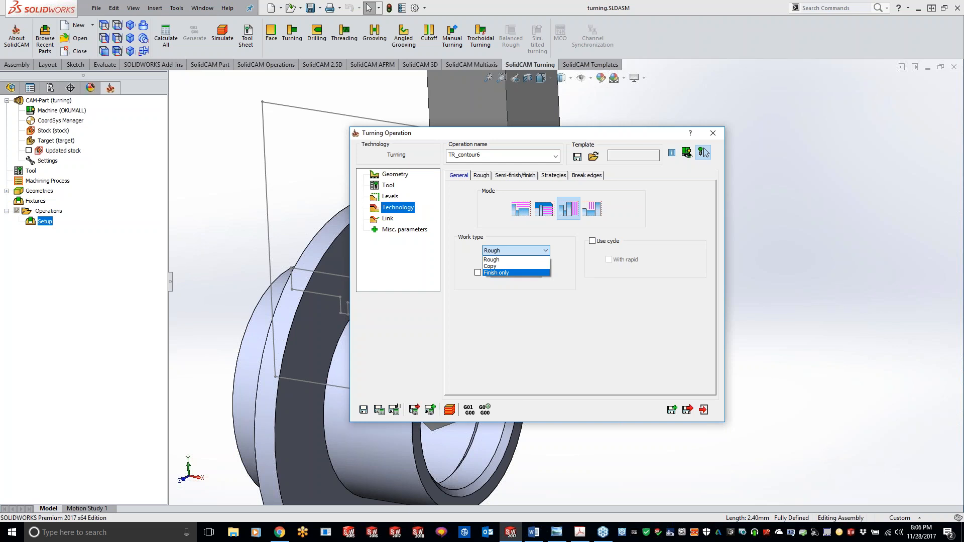
pyautogui.hotkey('alt', 'Tab')
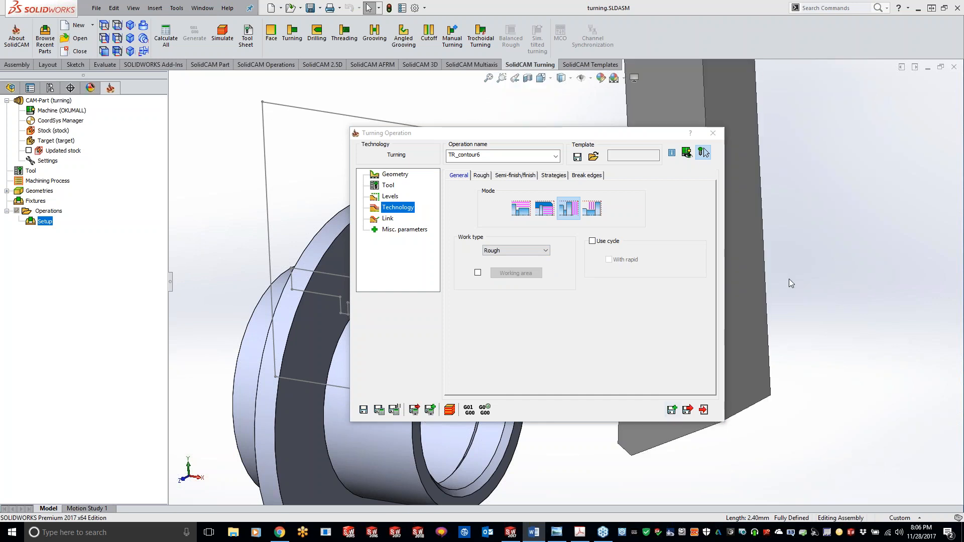
pyautogui.click(690, 134)
pyautogui.click(511, 250)
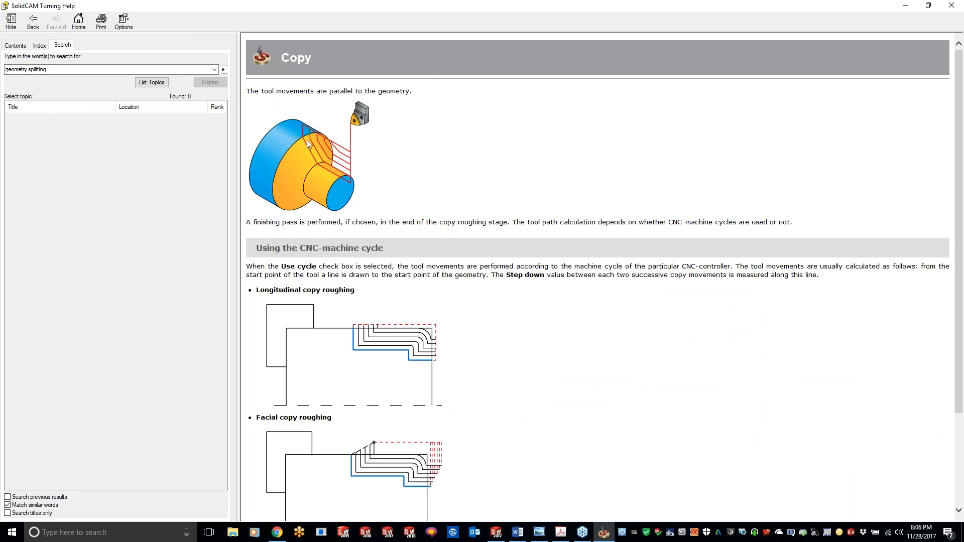
pyautogui.click(952, 5)
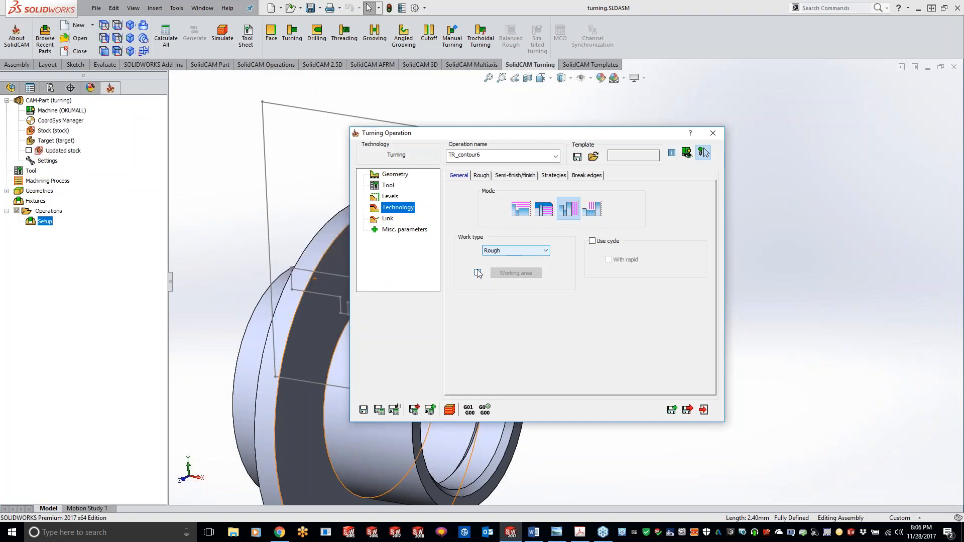
# Step: Set the operation's rough type to Stairs
pyautogui.click(480, 176)
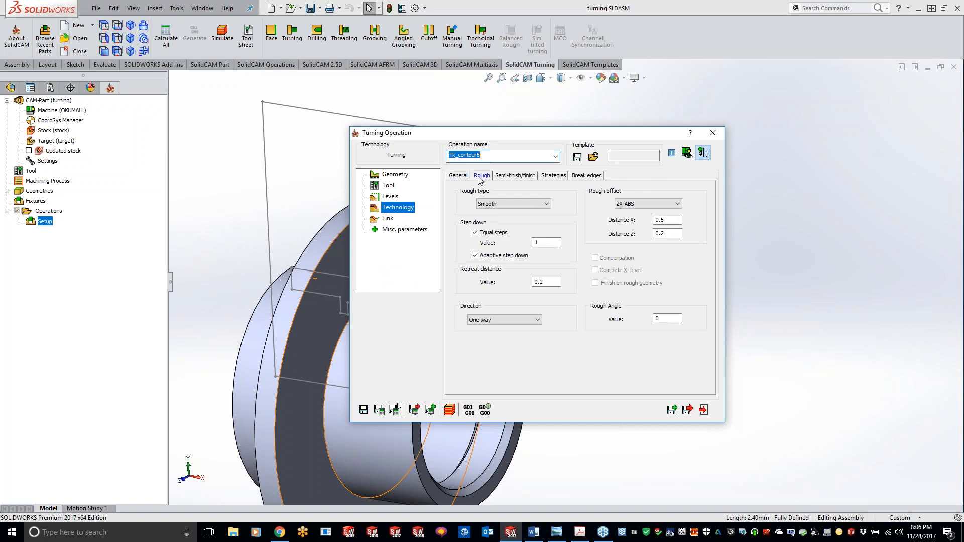
pyautogui.click(521, 203)
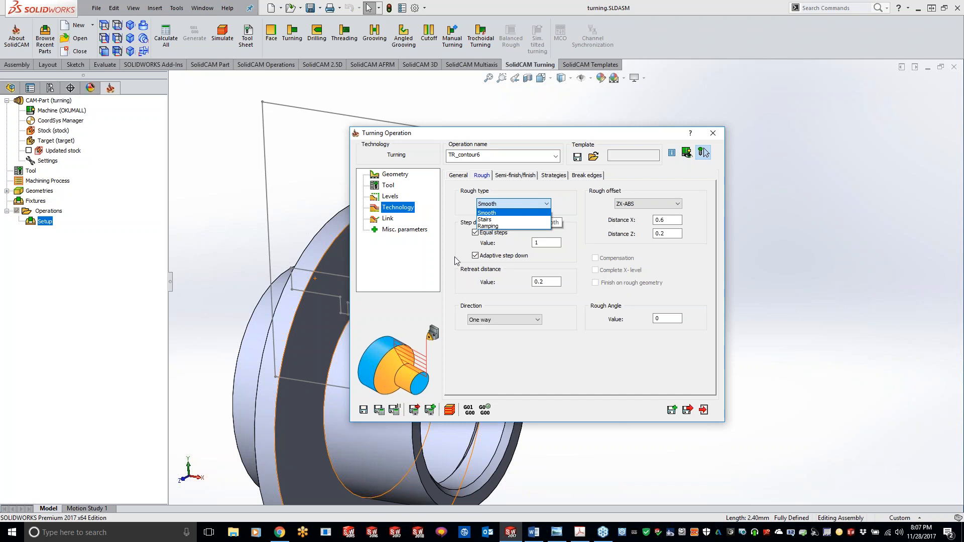
pyautogui.click(490, 219)
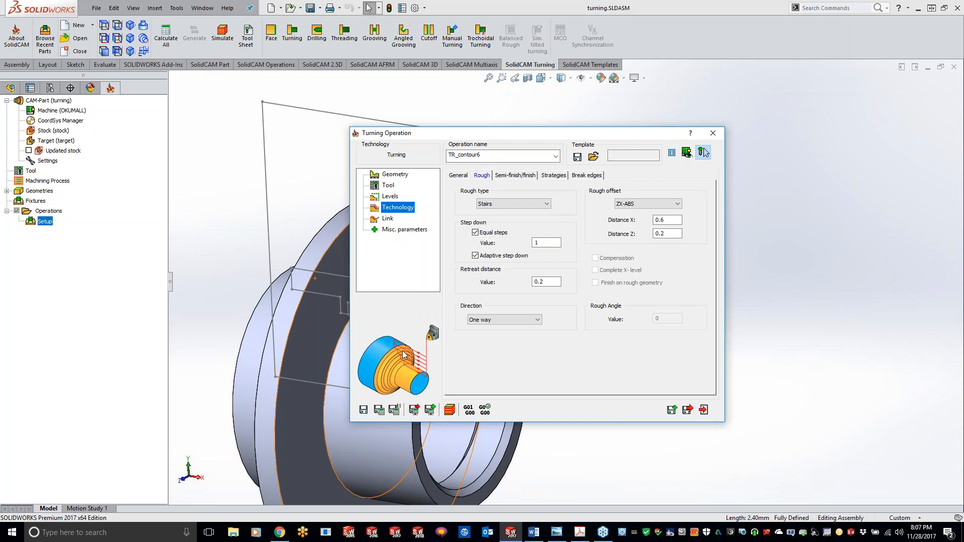
# Step: Try the Ramping rough type, and set the operation's rough type to Smooth
pyautogui.click(522, 204)
pyautogui.click(507, 228)
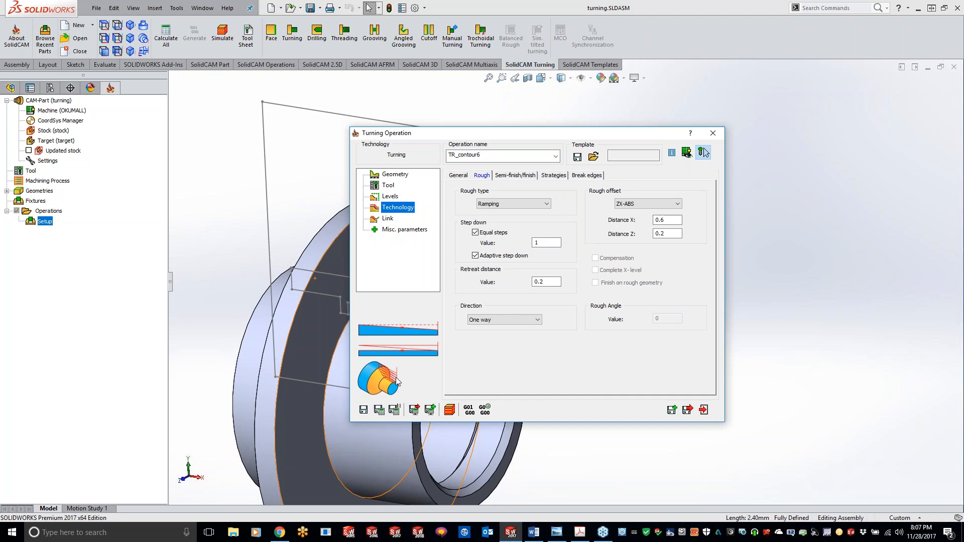
pyautogui.click(522, 202)
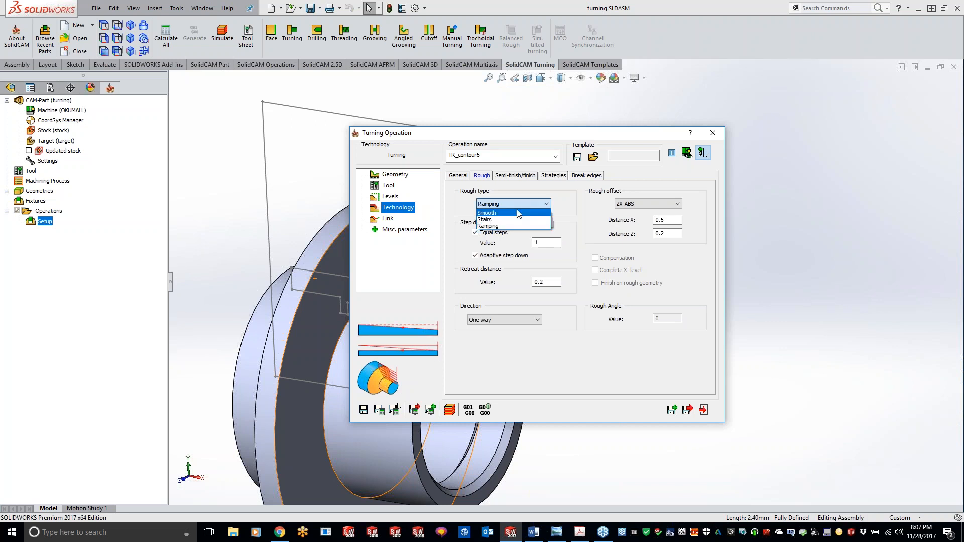
pyautogui.click(516, 209)
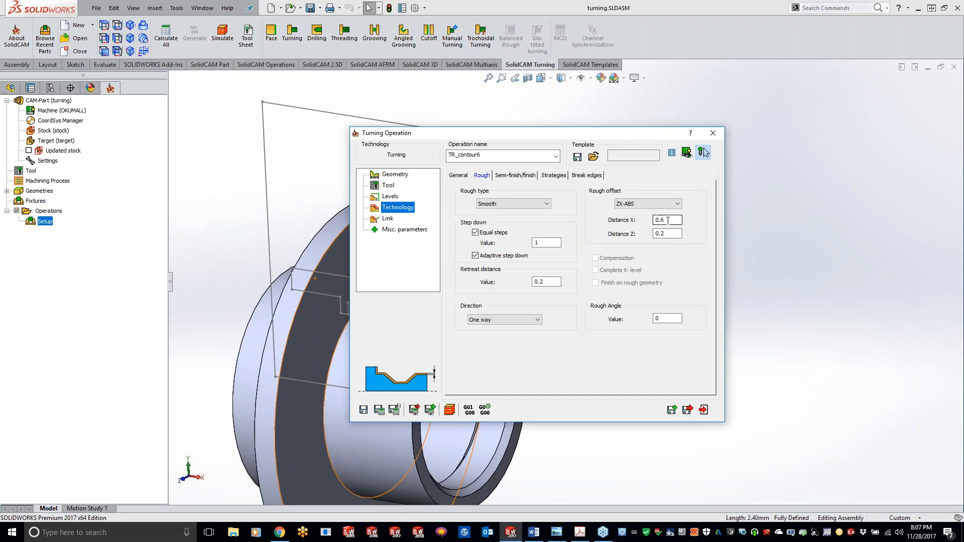
# Step: Review the rough offset distances and types, the step down value, the cutting direction choices and the rough angle
pyautogui.press('Tab')
pyautogui.hotkey('shift', 'Tab')
pyautogui.click(669, 235)
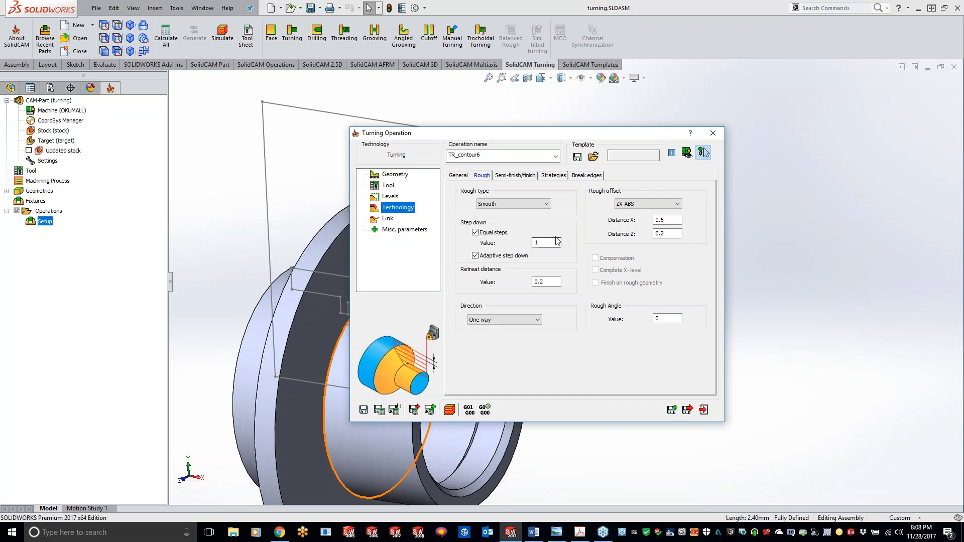
pyautogui.click(648, 204)
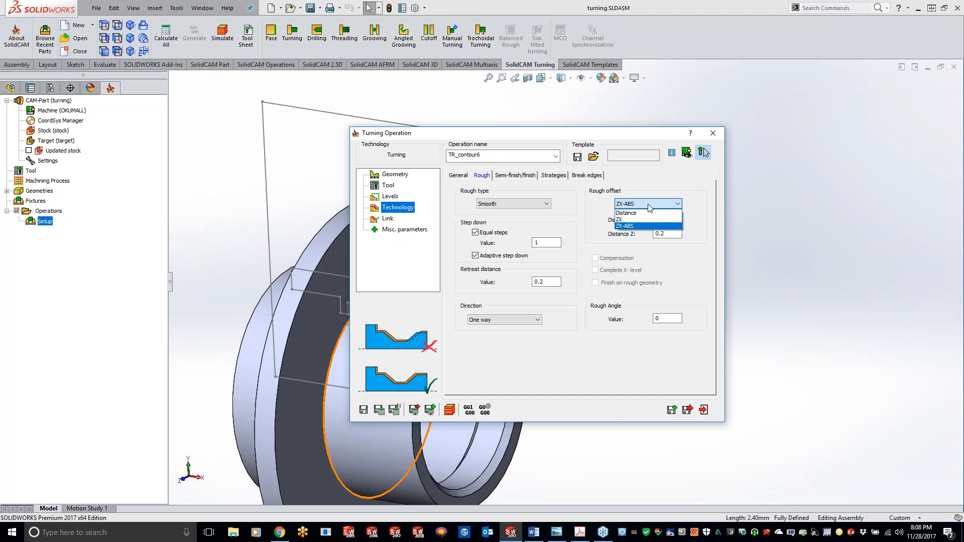
pyautogui.click(636, 227)
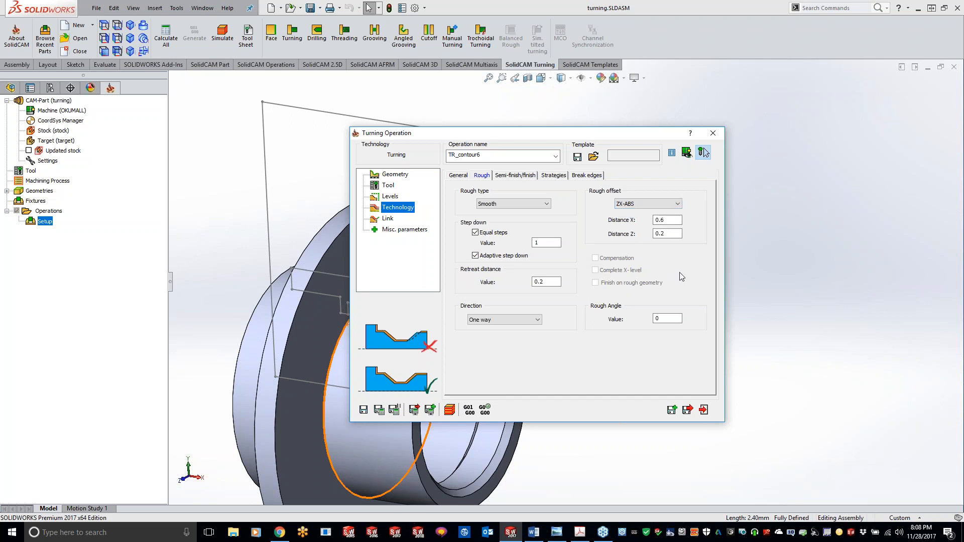
pyautogui.click(547, 242)
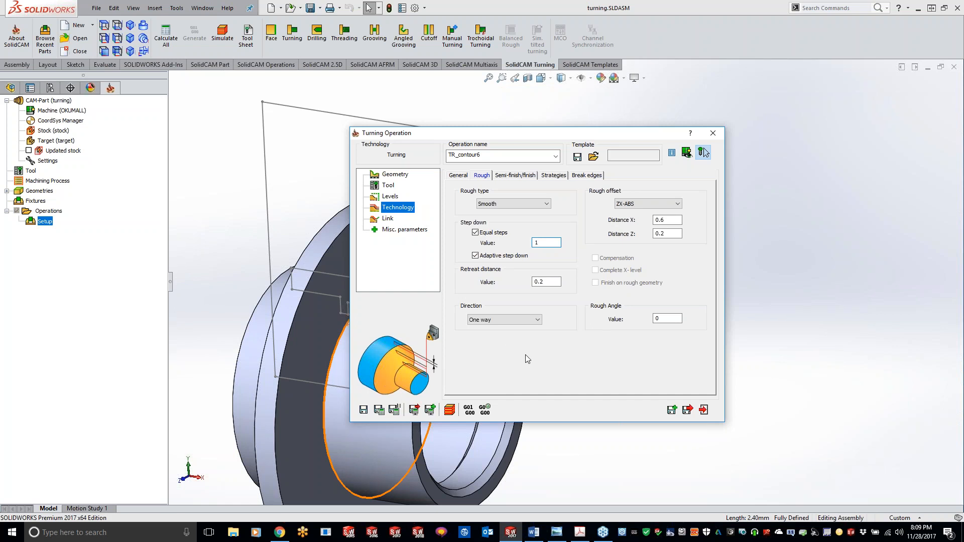
pyautogui.click(505, 320)
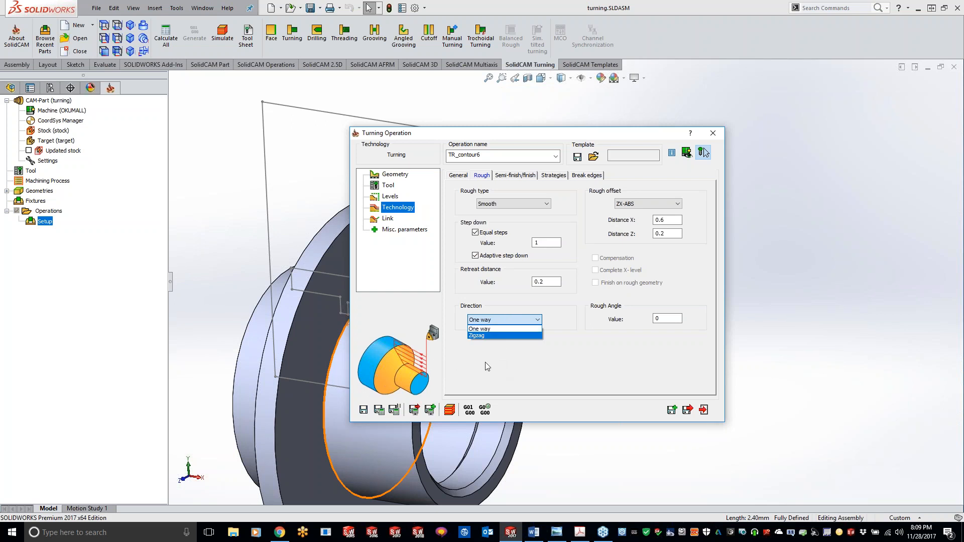
pyautogui.click(560, 363)
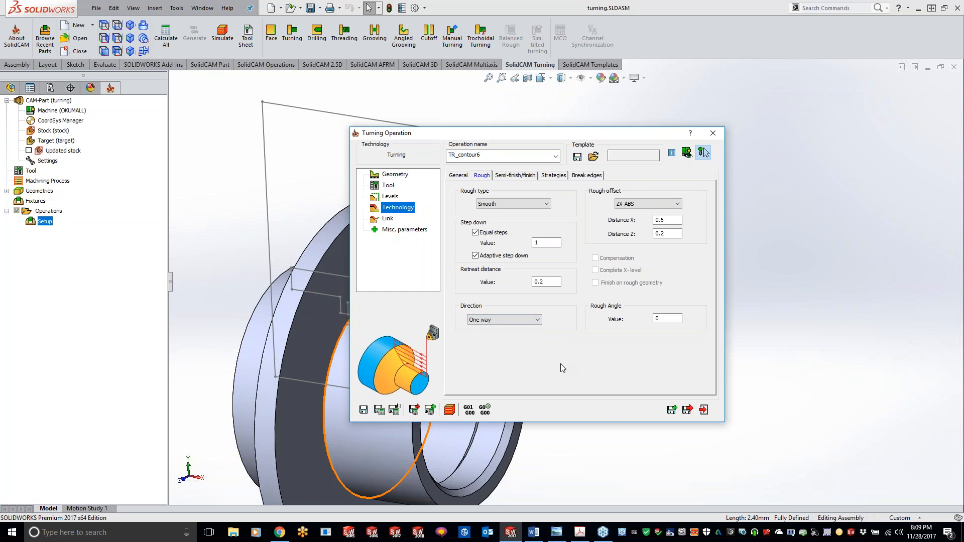
pyautogui.click(669, 315)
# Step: Look over the available semi-finish and finish methods of the turning operation
pyautogui.click(515, 175)
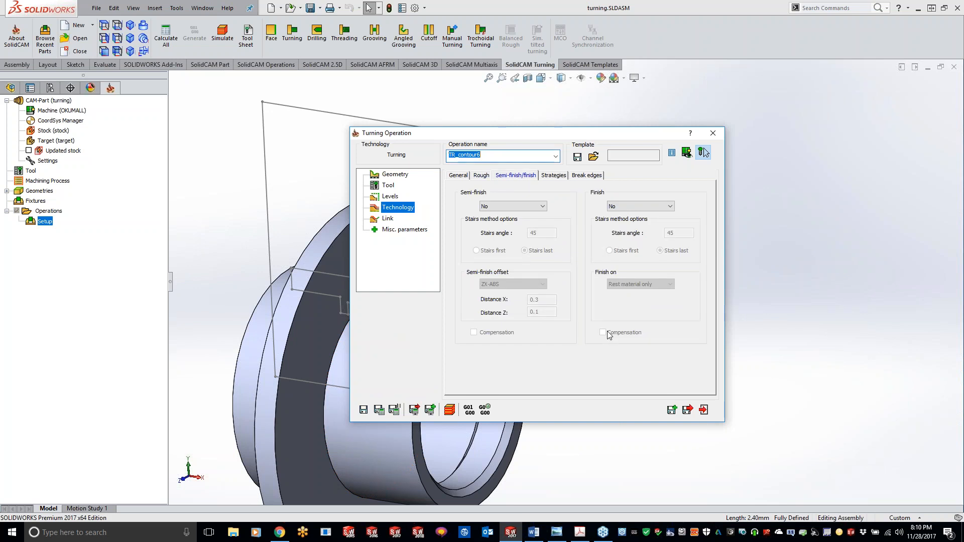
pyautogui.click(511, 207)
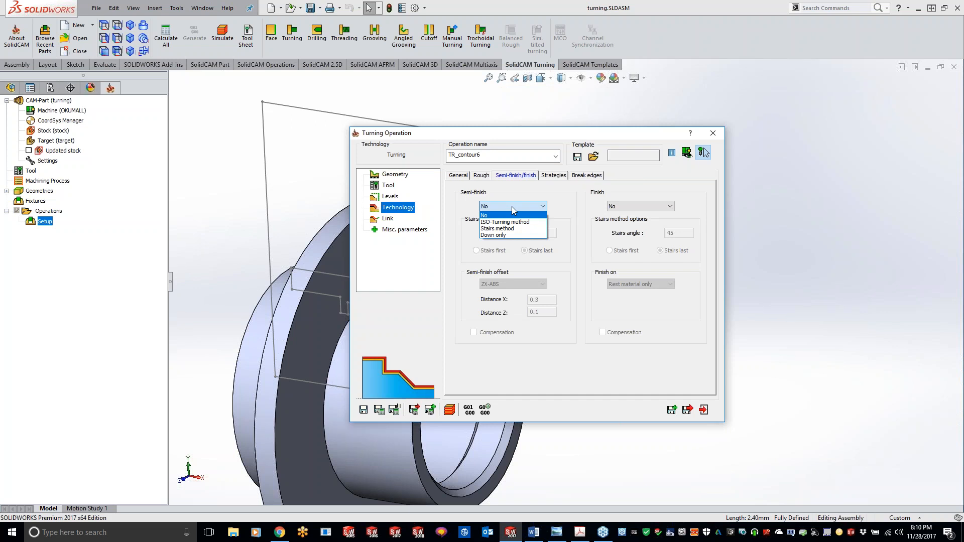
pyautogui.click(631, 205)
pyautogui.click(631, 206)
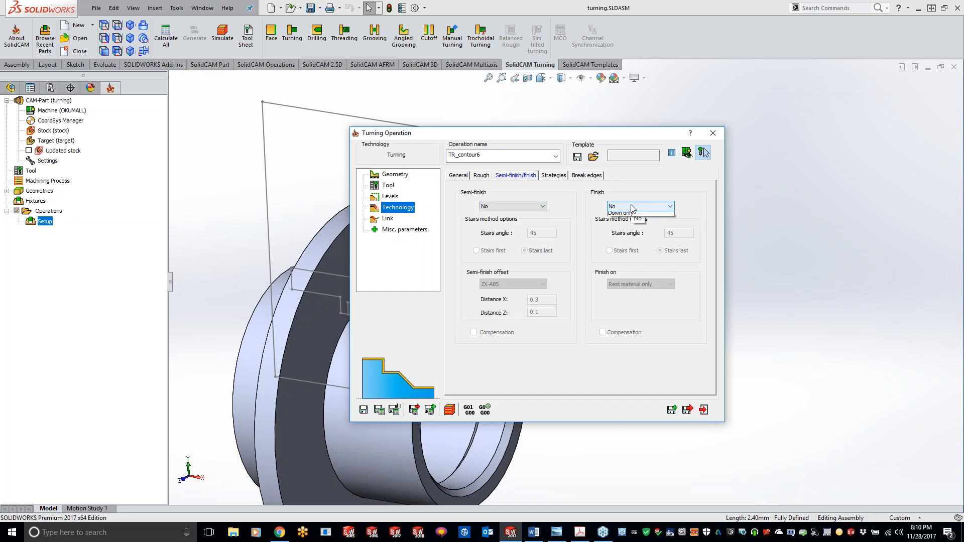
pyautogui.click(529, 207)
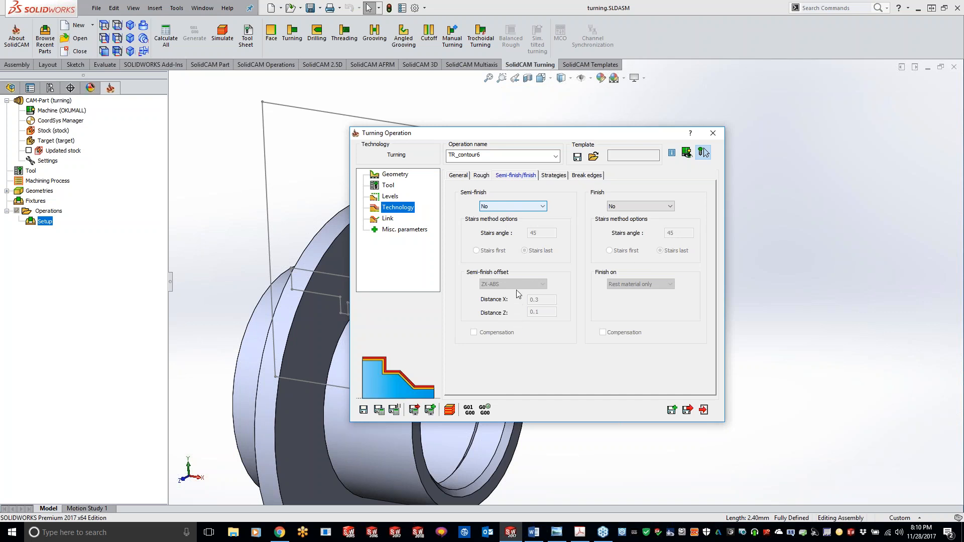
# Step: Try the Down only and Stairs methods for the finish pass
pyautogui.click(643, 207)
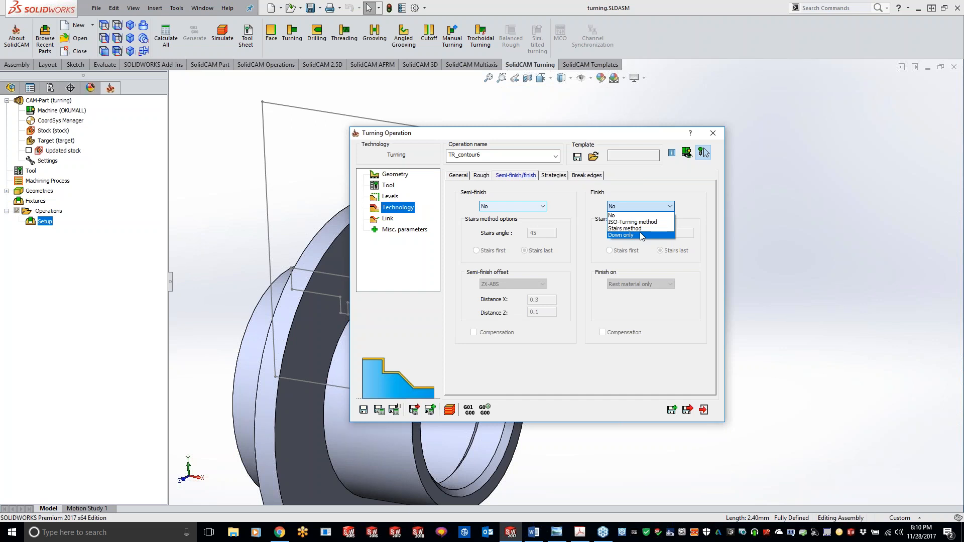
pyautogui.click(640, 234)
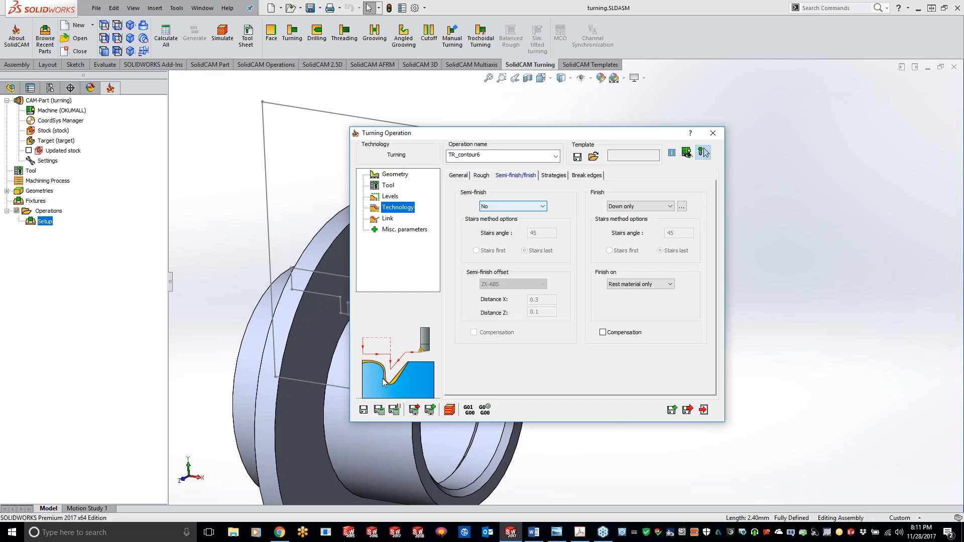
pyautogui.click(640, 206)
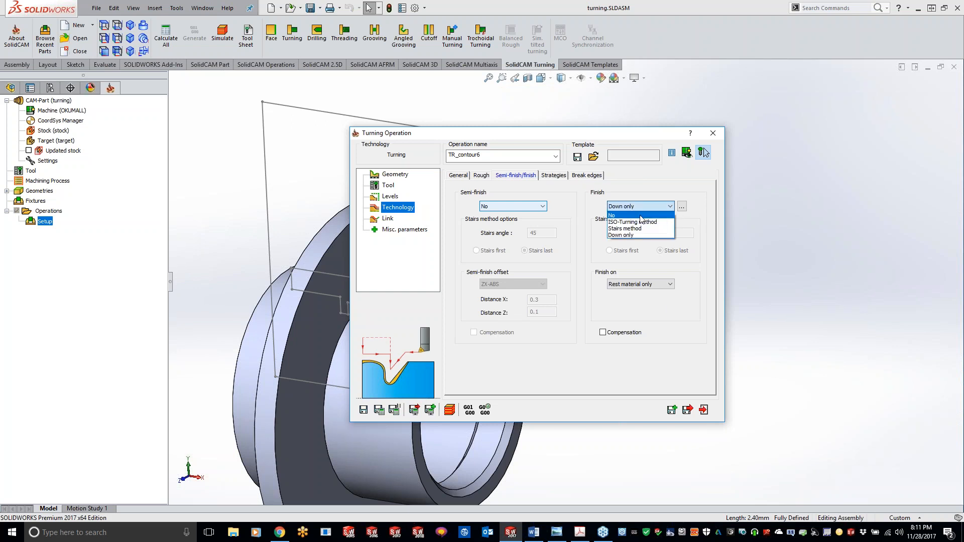
pyautogui.click(628, 229)
# Step: Set the finish pass to the ISO-Turning method and apply it to the entire geometry
pyautogui.click(636, 206)
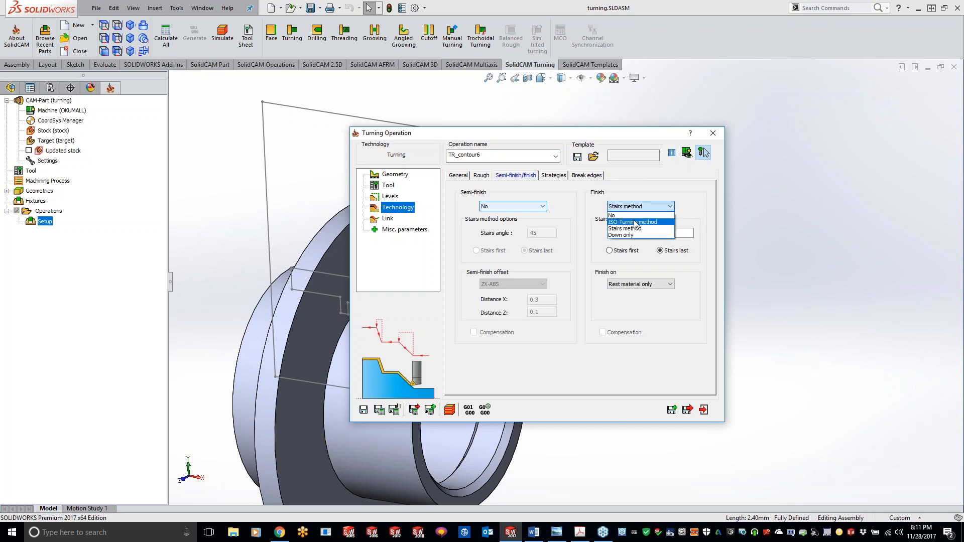
pyautogui.click(635, 222)
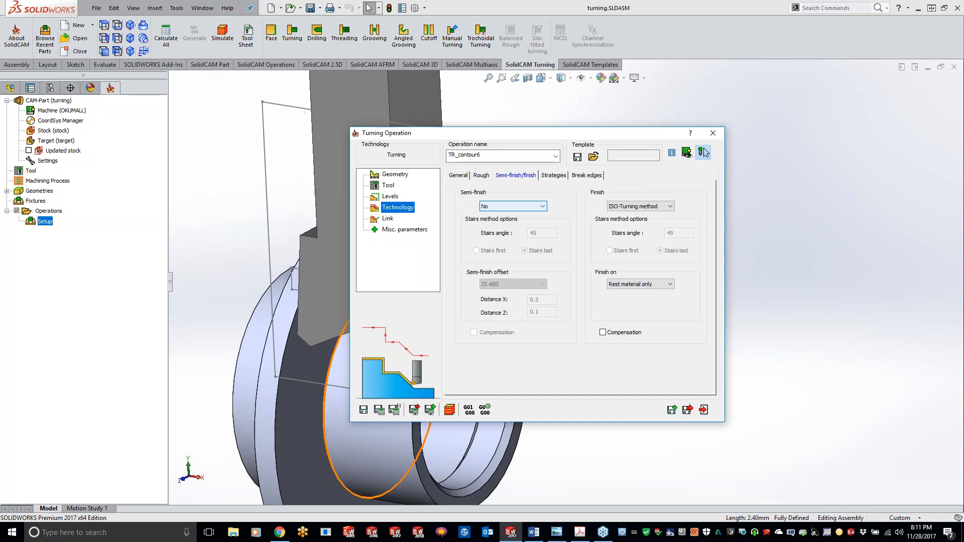
pyautogui.click(646, 285)
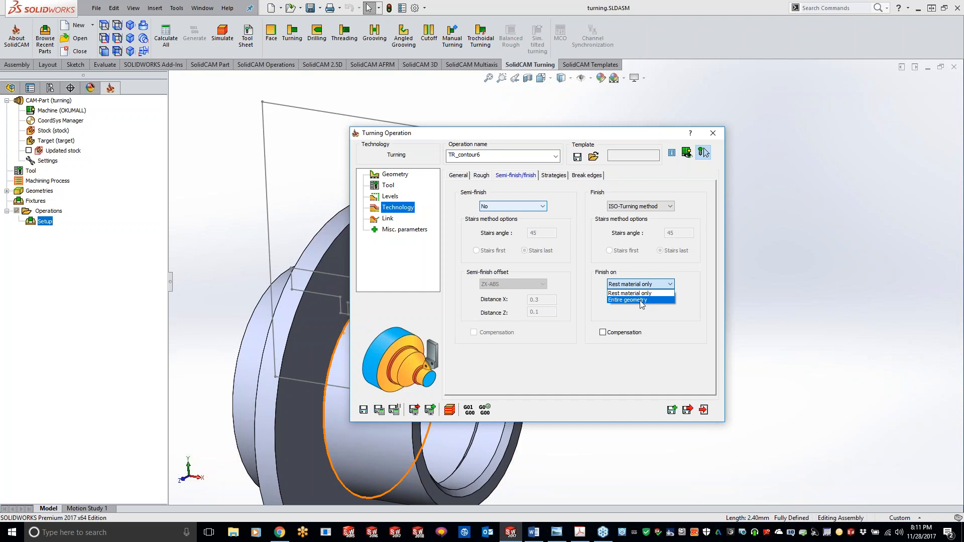
pyautogui.click(640, 300)
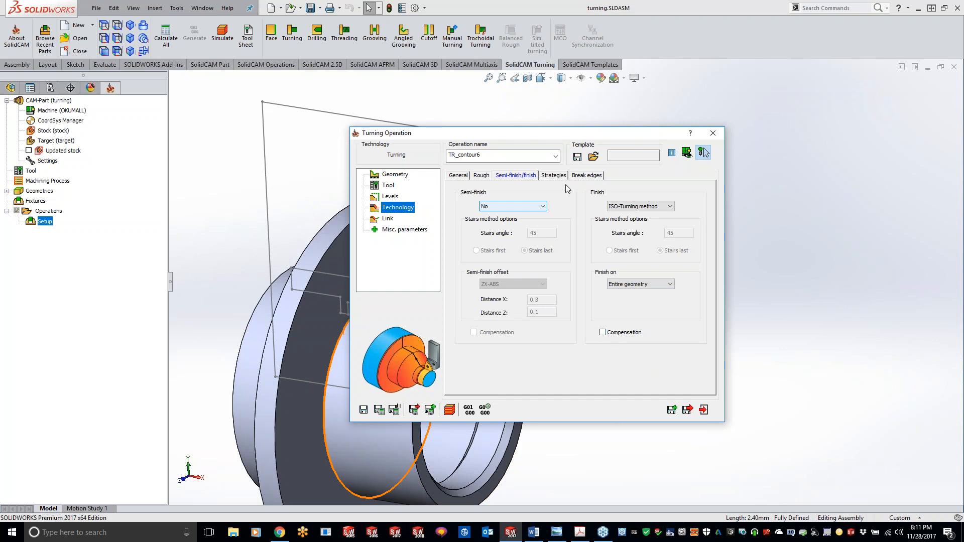
# Step: Set the operation's descending motion strategy to Non-descending motions
pyautogui.click(554, 175)
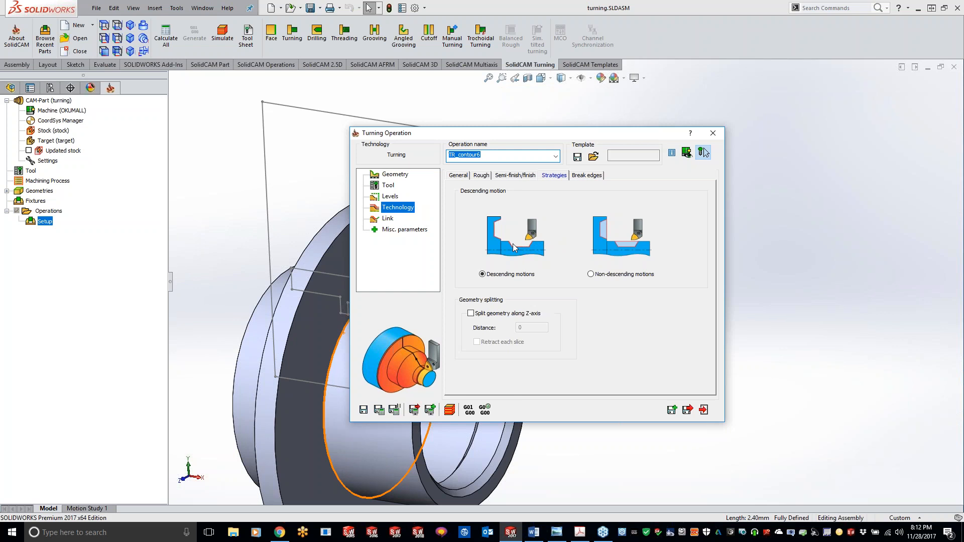
pyautogui.click(591, 274)
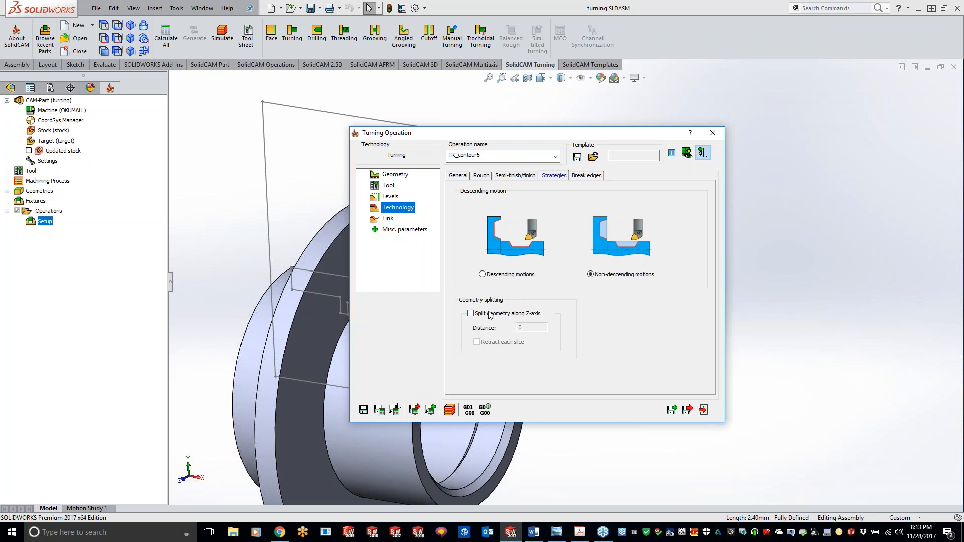
# Step: Try splitting the geometry along the Z-axis at a distance of 10 with retraction at each slice, and disable the splitting again
pyautogui.click(471, 315)
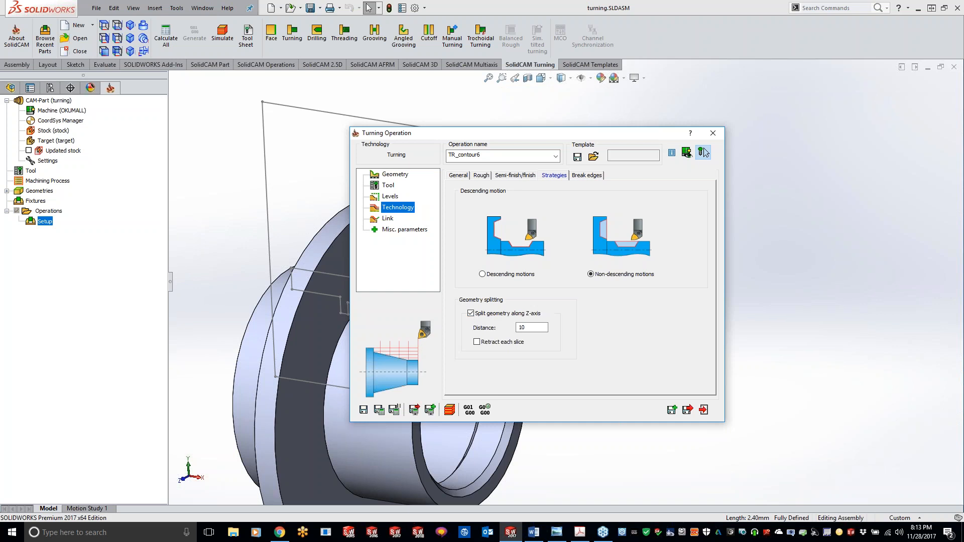
pyautogui.click(536, 327)
pyautogui.click(476, 343)
pyautogui.click(477, 343)
pyautogui.click(471, 314)
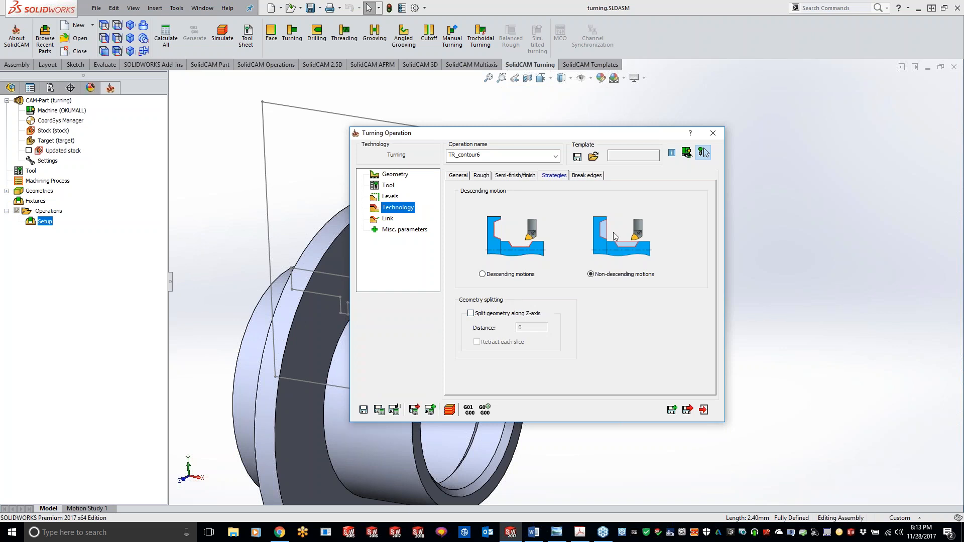
# Step: Open the break edges settings and turn off the tool display over the model
pyautogui.click(589, 175)
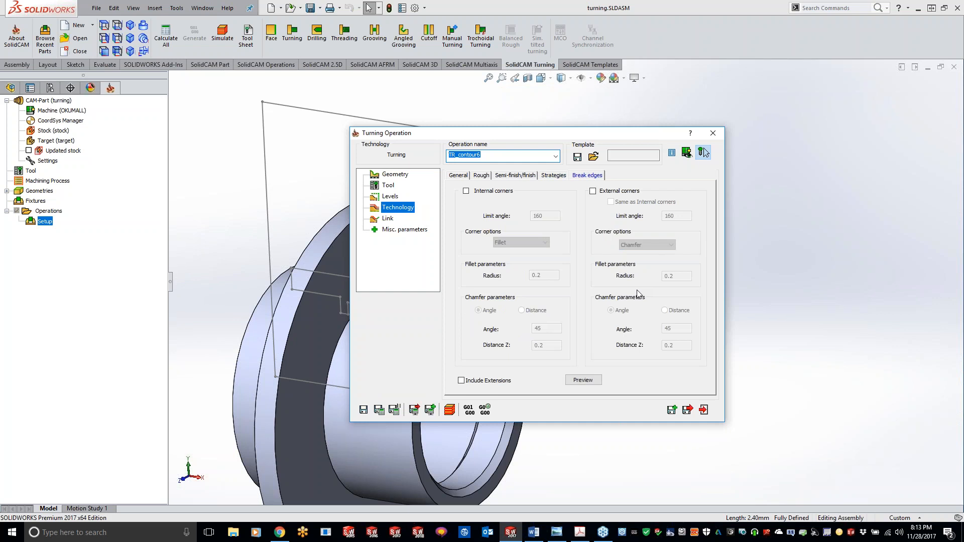
pyautogui.click(450, 410)
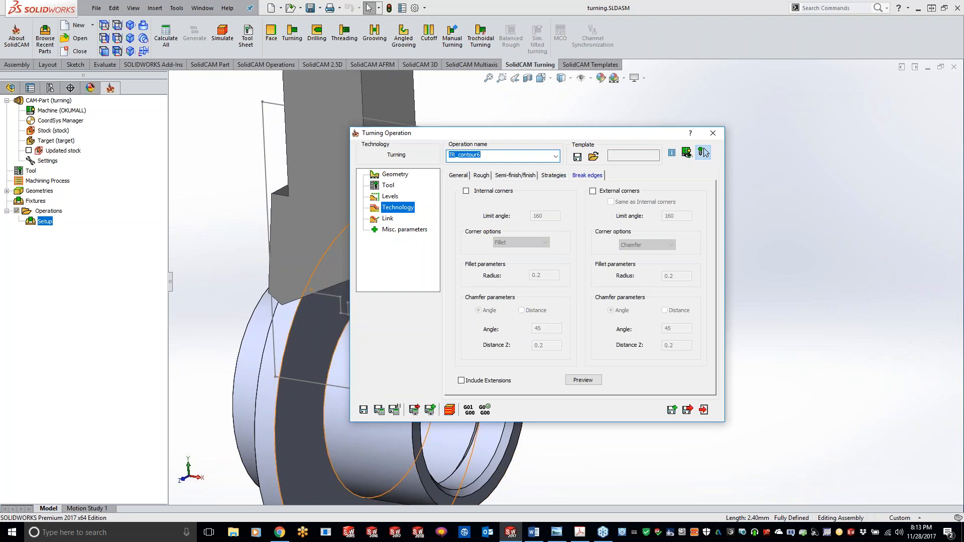
pyautogui.click(704, 152)
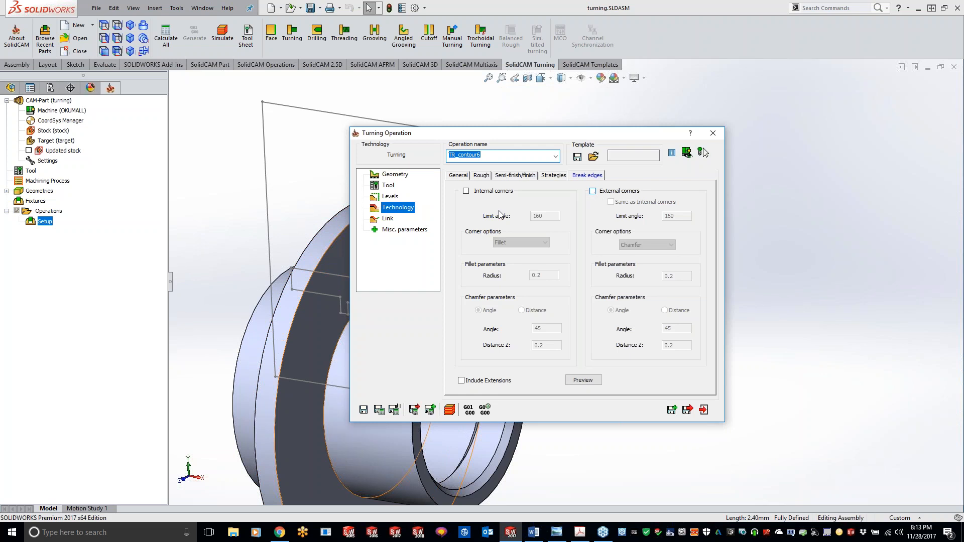
# Step: Try breaking the external corners with chamfer and fillet options and including extensions, and disable both settings again
pyautogui.click(593, 191)
pyautogui.click(643, 245)
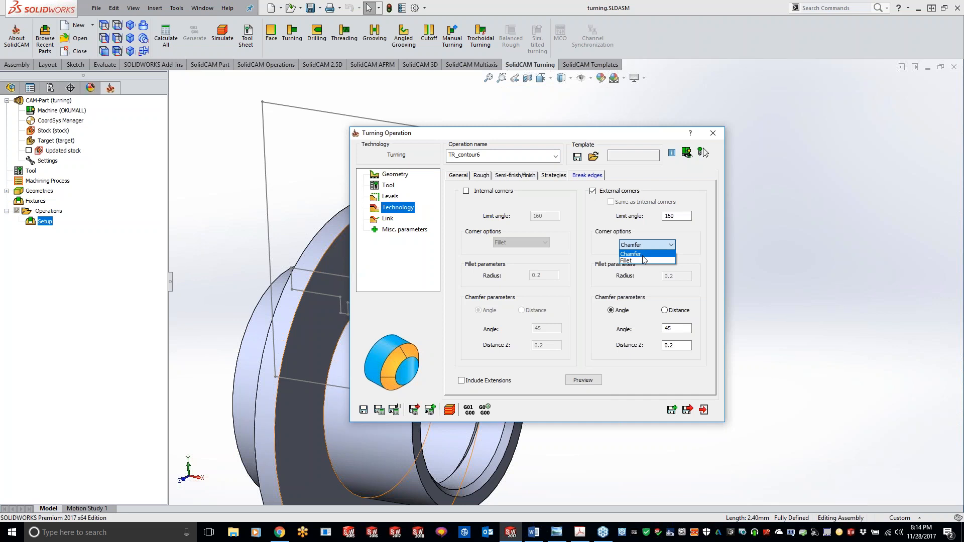
pyautogui.click(648, 253)
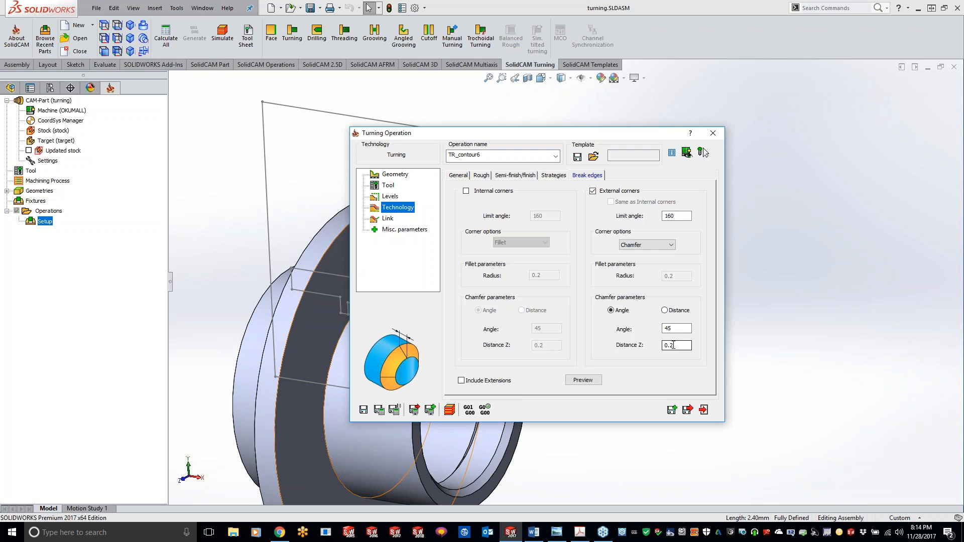
pyautogui.click(647, 245)
pyautogui.click(637, 262)
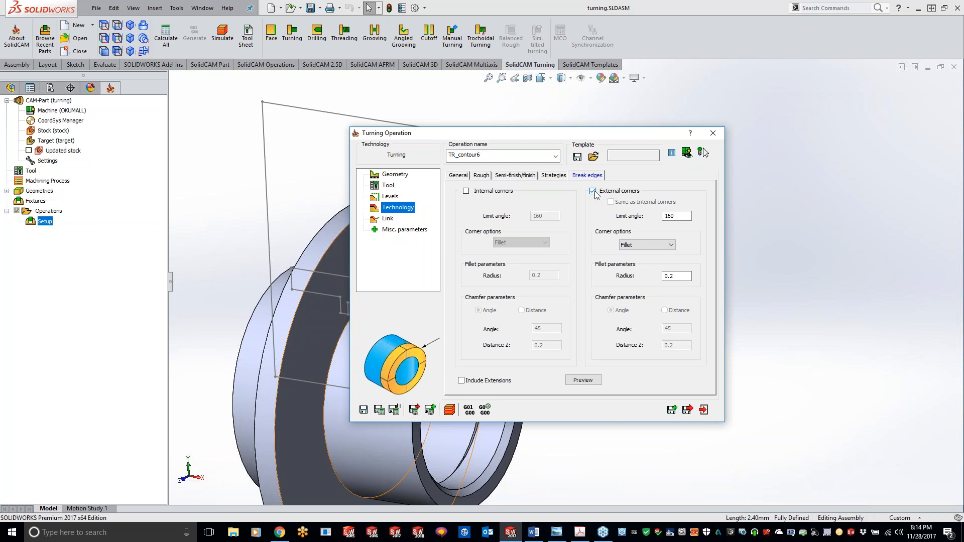
pyautogui.click(462, 381)
pyautogui.click(593, 192)
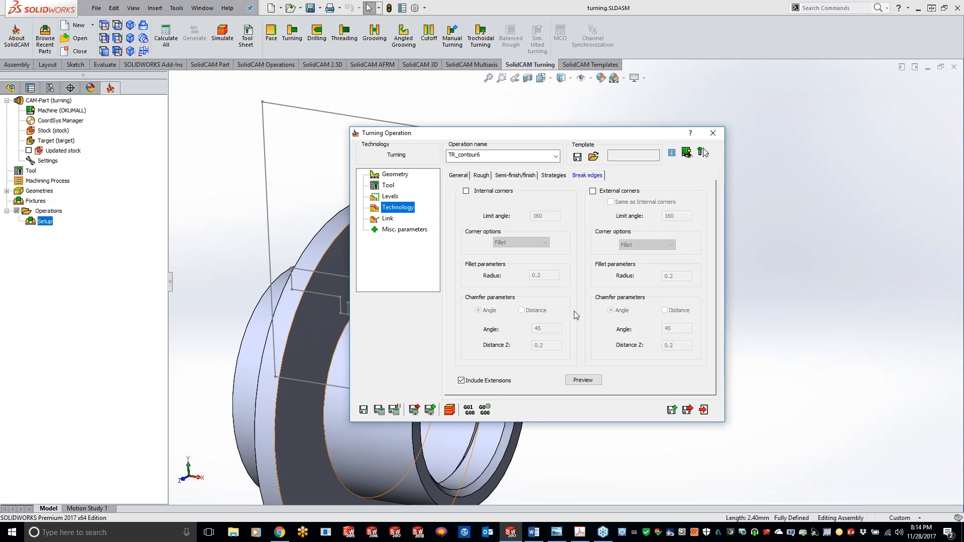
pyautogui.click(461, 380)
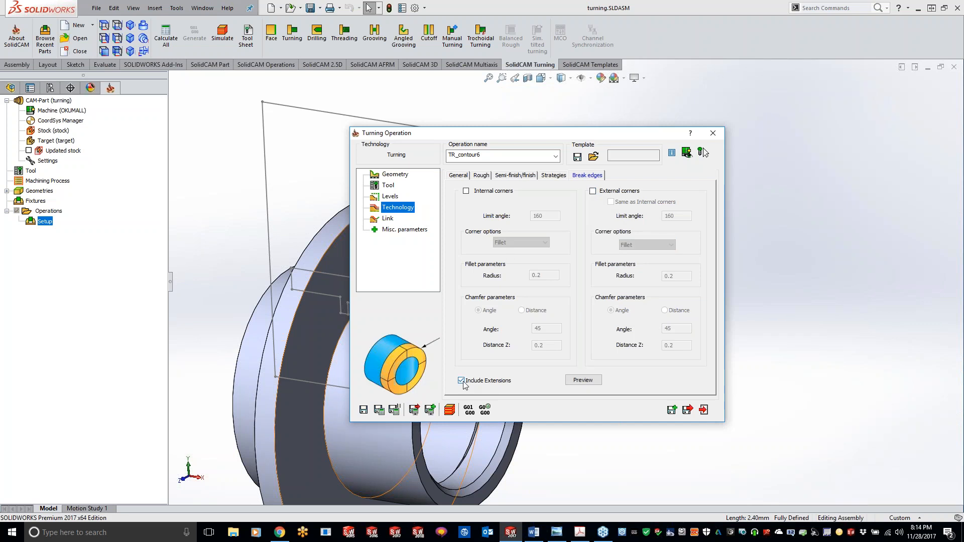
# Step: Look over the available approach point types in the operation's link settings
pyautogui.click(386, 219)
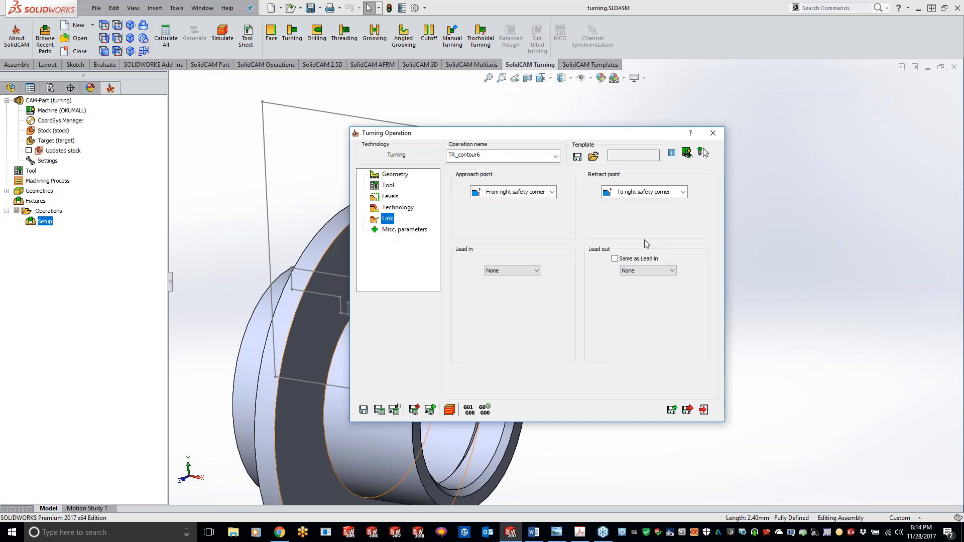
pyautogui.click(517, 192)
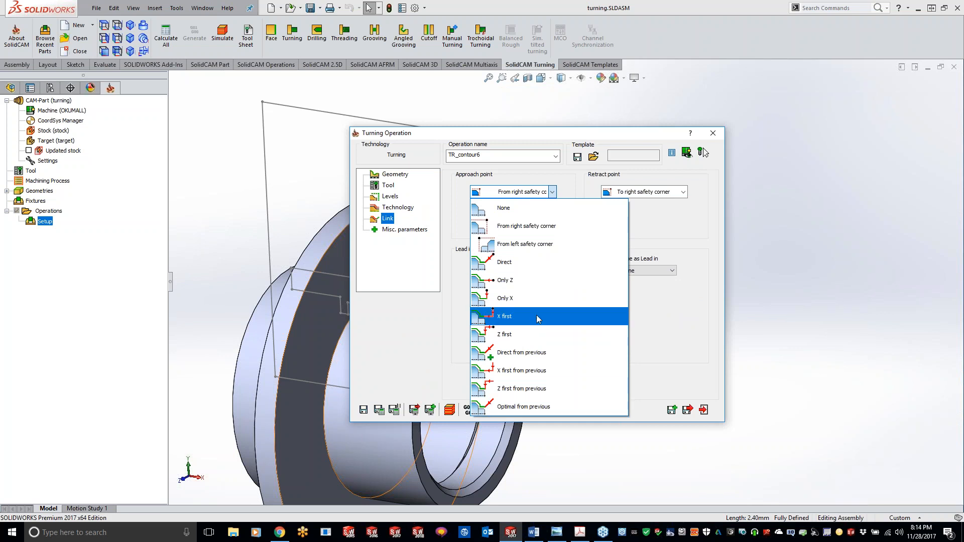
pyautogui.click(809, 247)
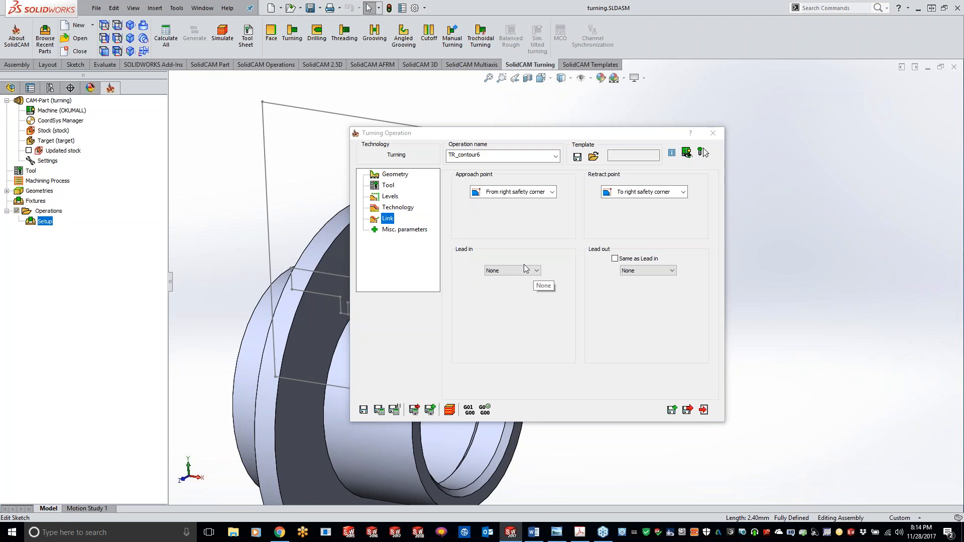
# Step: Look over the operation's lead-in types and review its strategies and semi-finish/finish settings
pyautogui.click(513, 273)
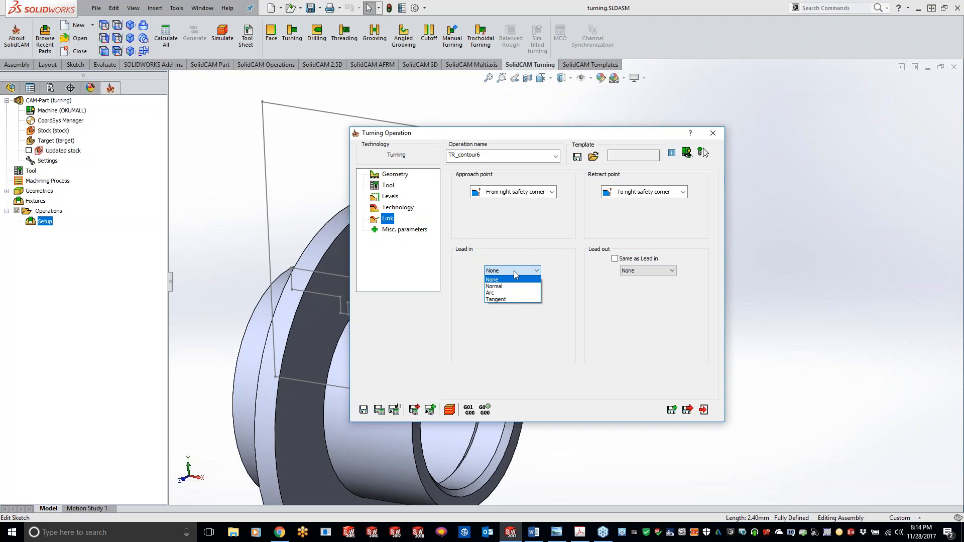
pyautogui.click(677, 355)
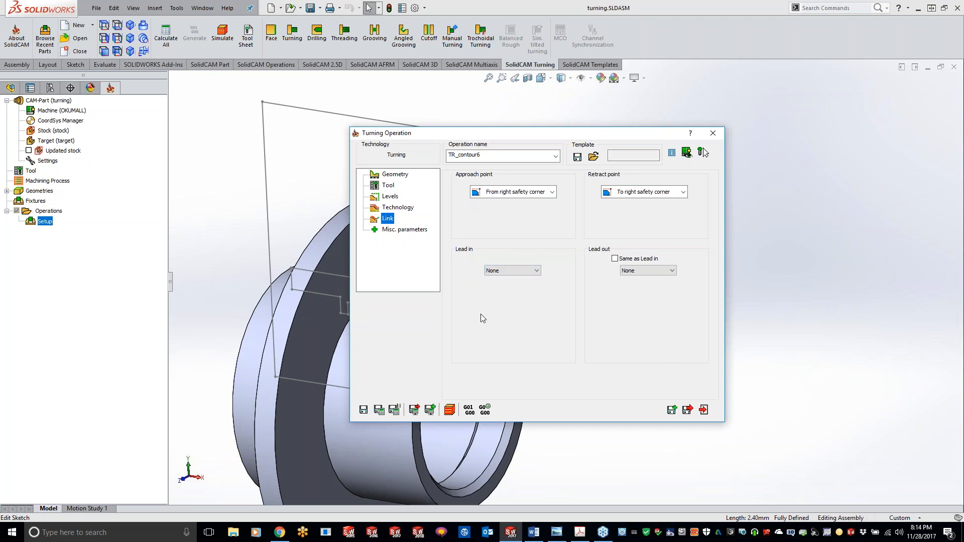
pyautogui.click(395, 207)
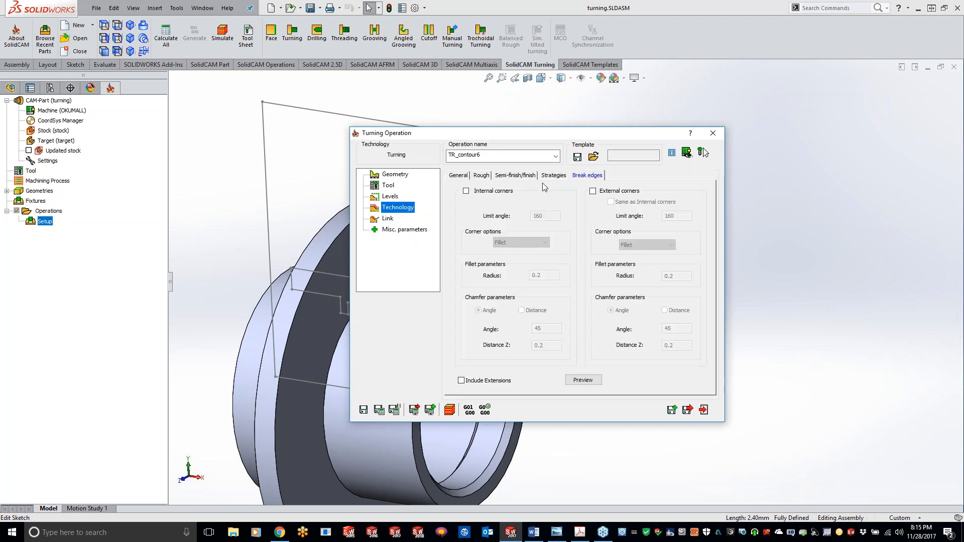
pyautogui.click(555, 176)
pyautogui.click(528, 177)
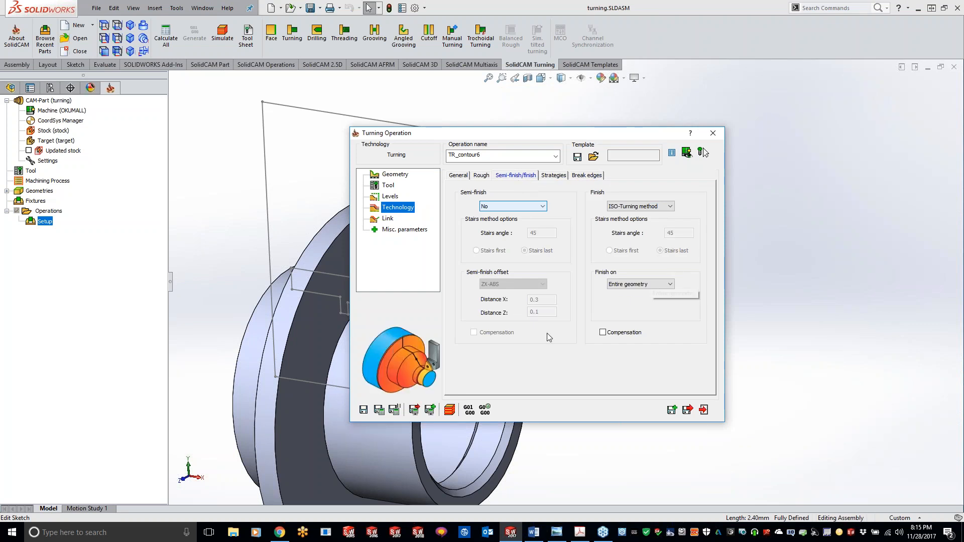
# Step: Save and calculate the front turning operation, and examine its toolpath from the side of the part
pyautogui.click(378, 411)
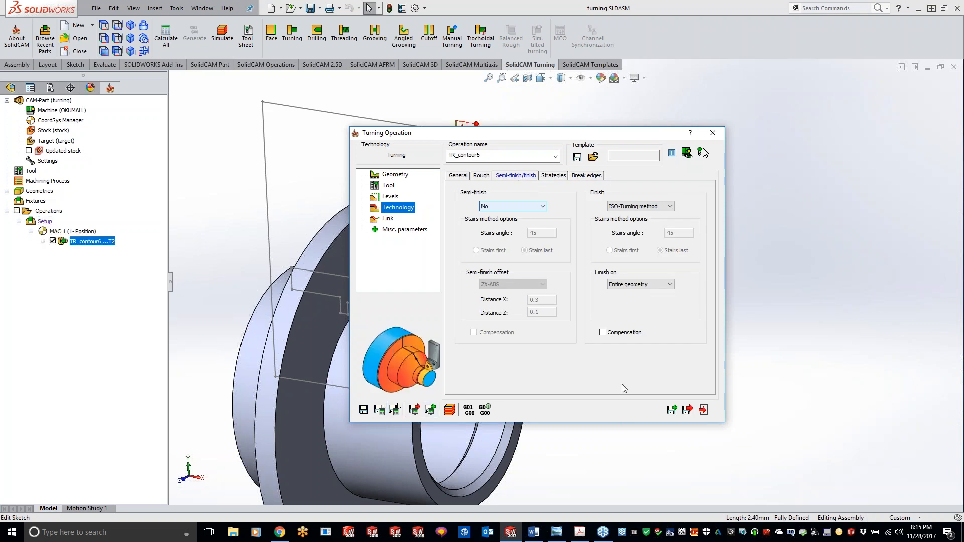
pyautogui.doubleClick(608, 134)
pyautogui.moveTo(603, 324); pyautogui.dragTo(516, 305, button='middle')
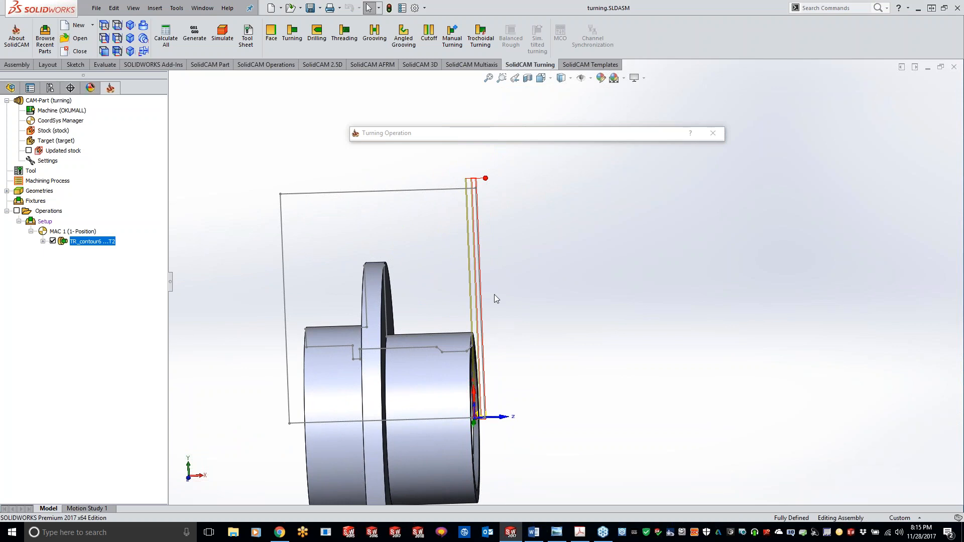
pyautogui.click(551, 135)
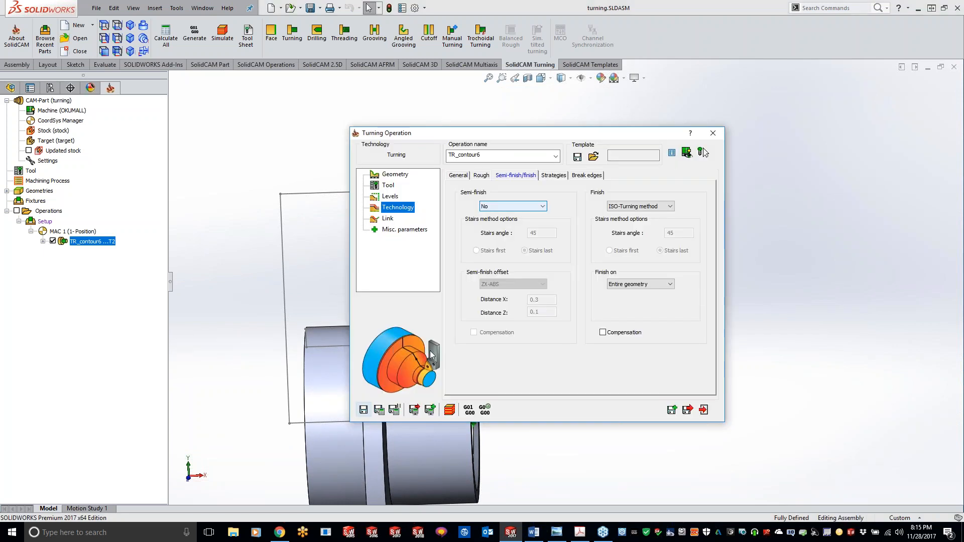
# Step: Start the operation's simulation in the 2D Turning mode and examine the stock and target cross-section
pyautogui.click(449, 410)
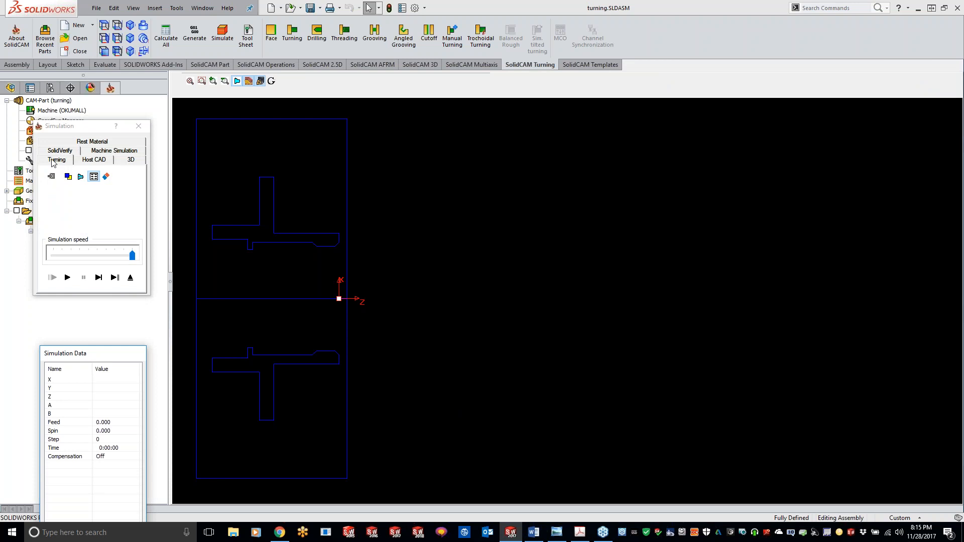
pyautogui.click(68, 278)
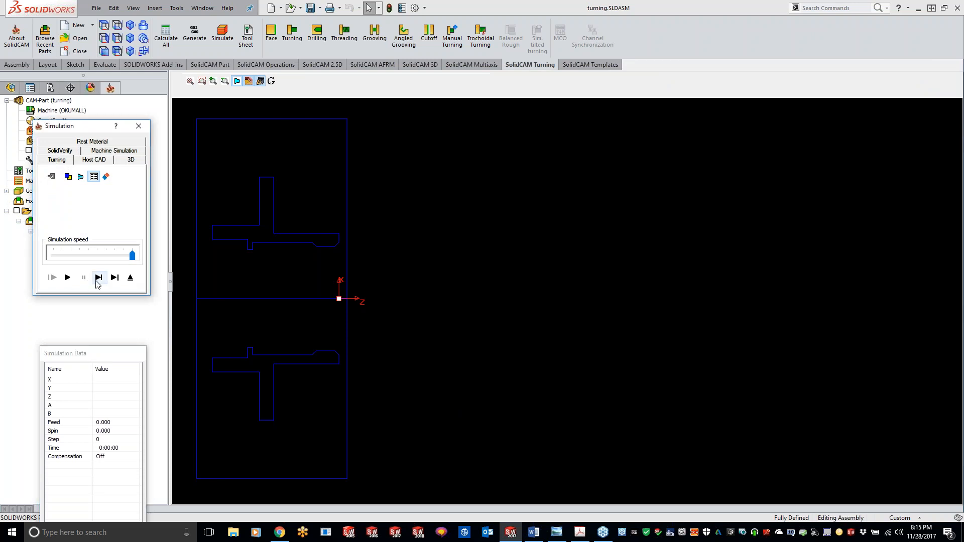
pyautogui.click(468, 263)
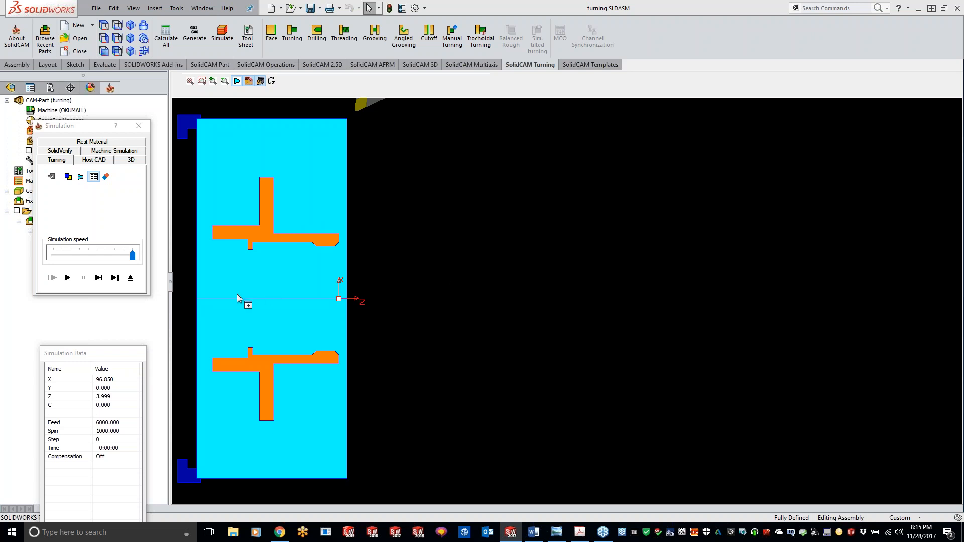
pyautogui.scroll(4, 286, 235)
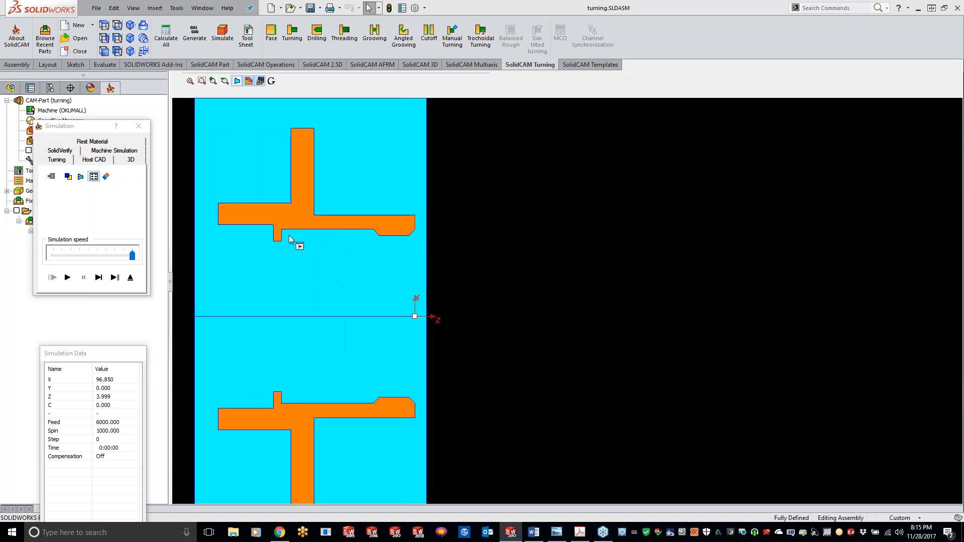
pyautogui.scroll(-3, 289, 235)
pyautogui.moveTo(289, 199)
pyautogui.mouseDown(button='middle')
pyautogui.moveTo(424, 286)
pyautogui.moveTo(397, 249)
pyautogui.mouseUp(button='middle')
pyautogui.scroll(2, 427, 276)
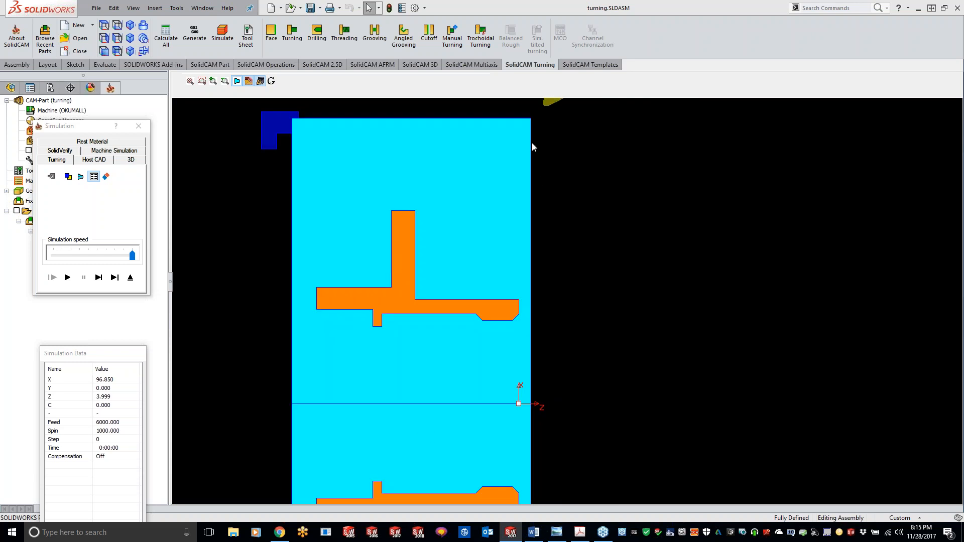
# Step: Simulate the facing operation's roughing and finishing moves one step at a time in the 2D section
pyautogui.click(99, 278)
pyautogui.click(100, 279)
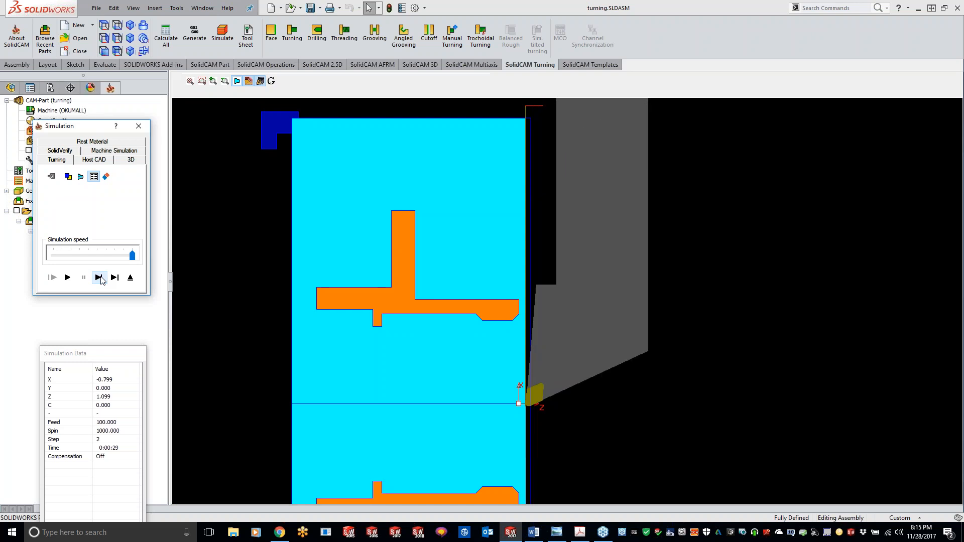
pyautogui.click(99, 278)
pyautogui.click(99, 279)
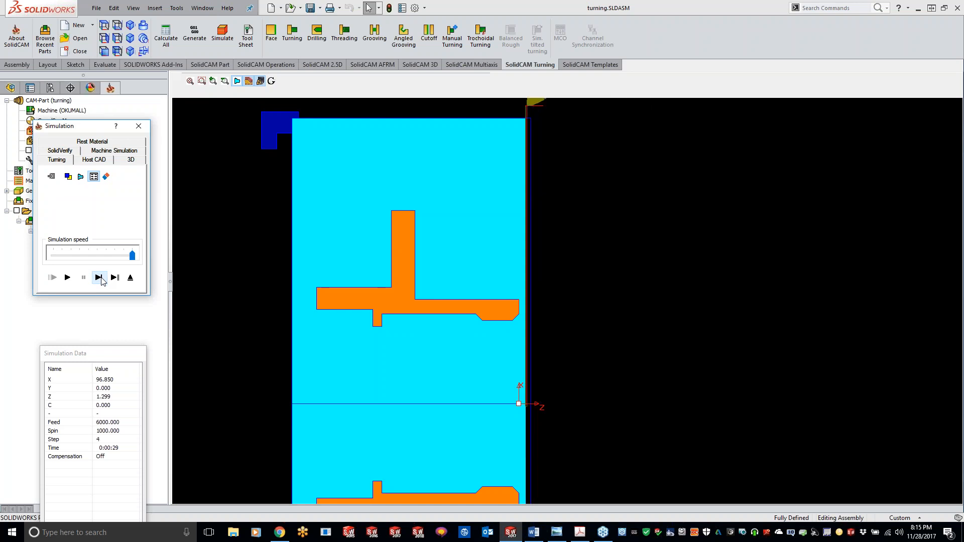
pyautogui.click(99, 277)
pyautogui.click(99, 278)
pyautogui.click(98, 278)
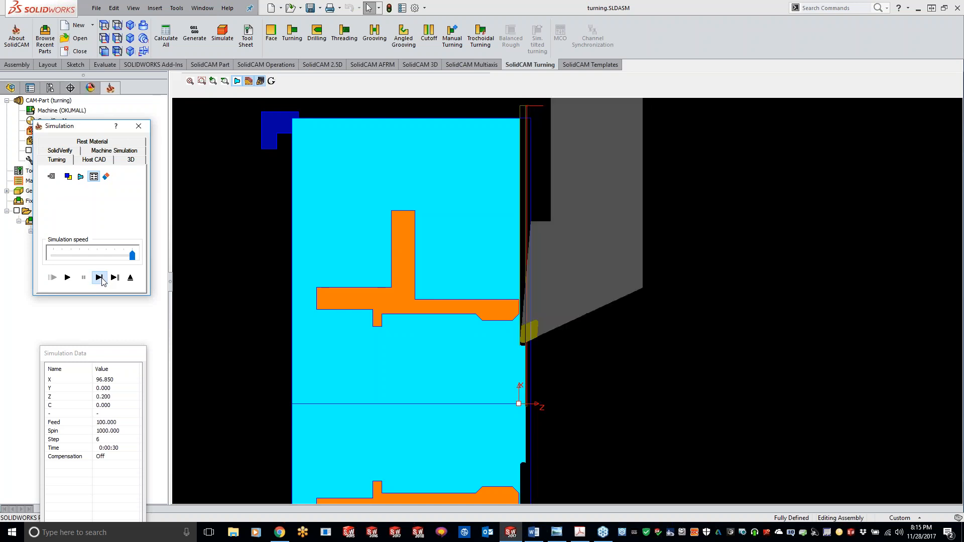
pyautogui.click(100, 278)
pyautogui.click(100, 277)
pyautogui.click(100, 277)
pyautogui.click(100, 278)
pyautogui.click(99, 278)
pyautogui.click(100, 278)
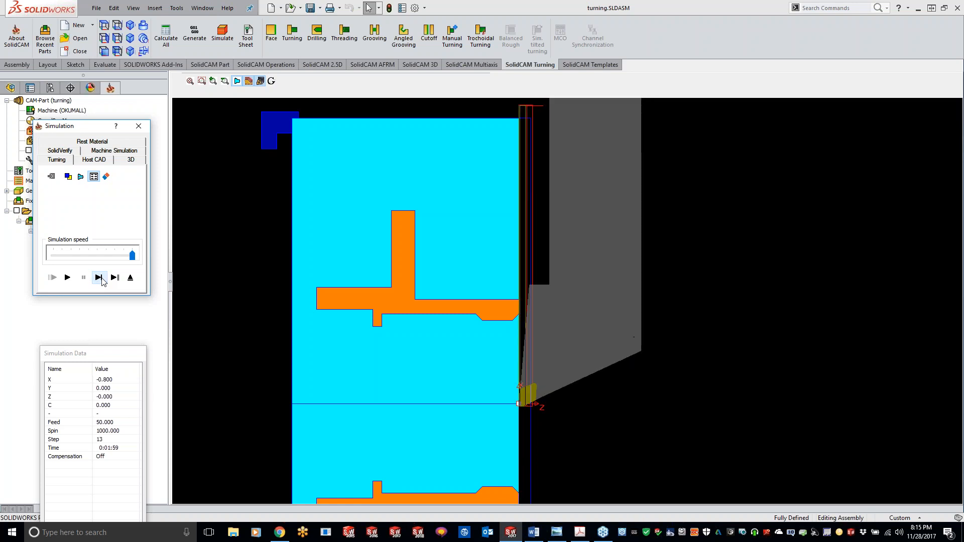
pyautogui.click(99, 278)
pyautogui.click(99, 278)
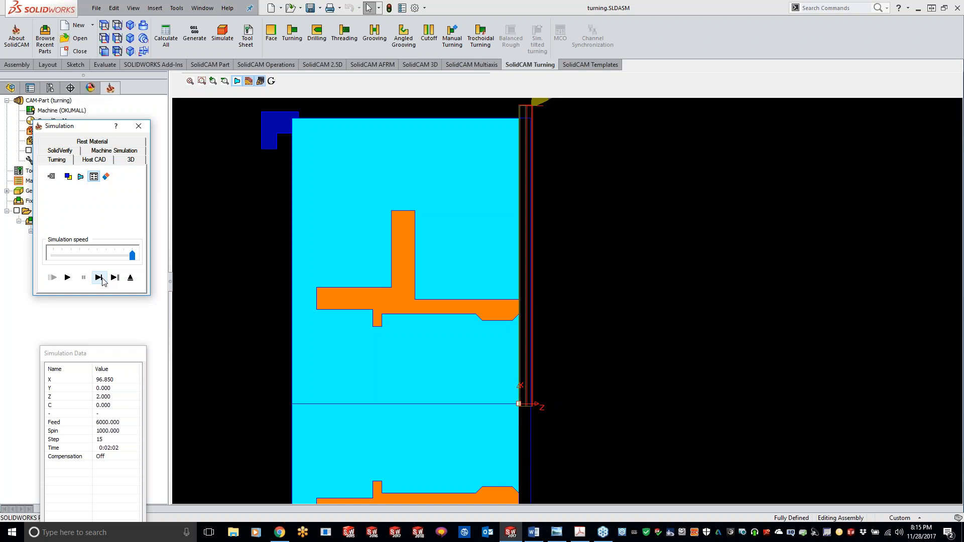
# Step: Switch the simulation to SolidVerify and step through all the facing moves on the solid stock
pyautogui.click(60, 152)
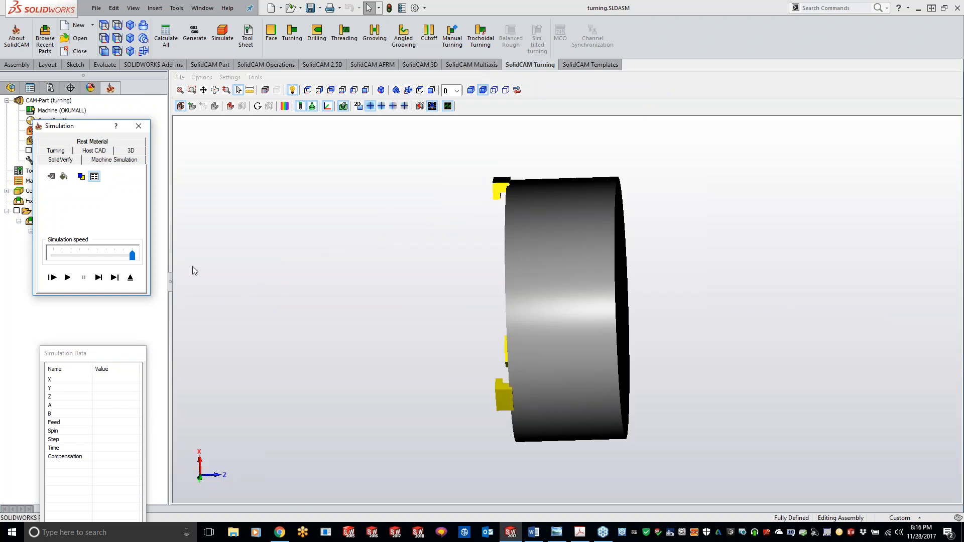
pyautogui.click(99, 279)
pyautogui.click(99, 279)
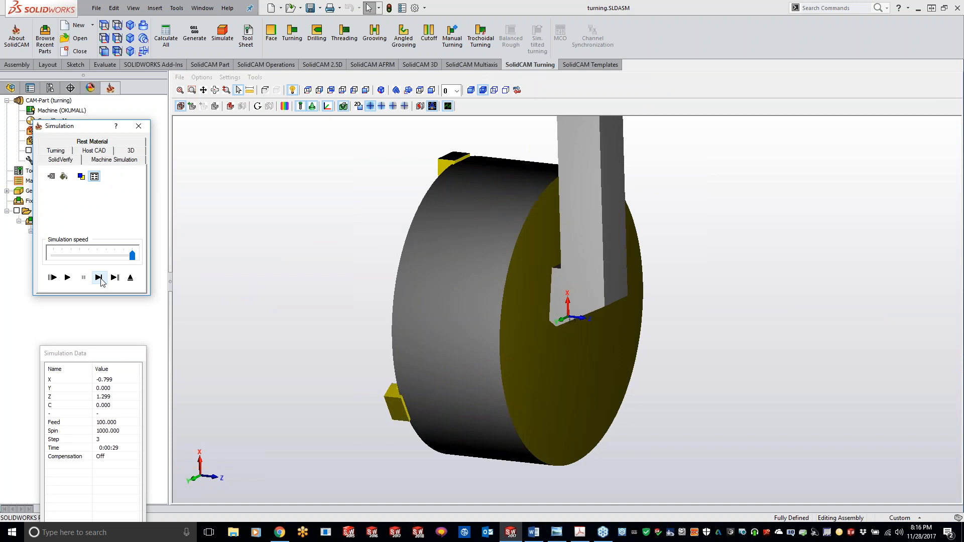
pyautogui.click(99, 277)
pyautogui.click(99, 277)
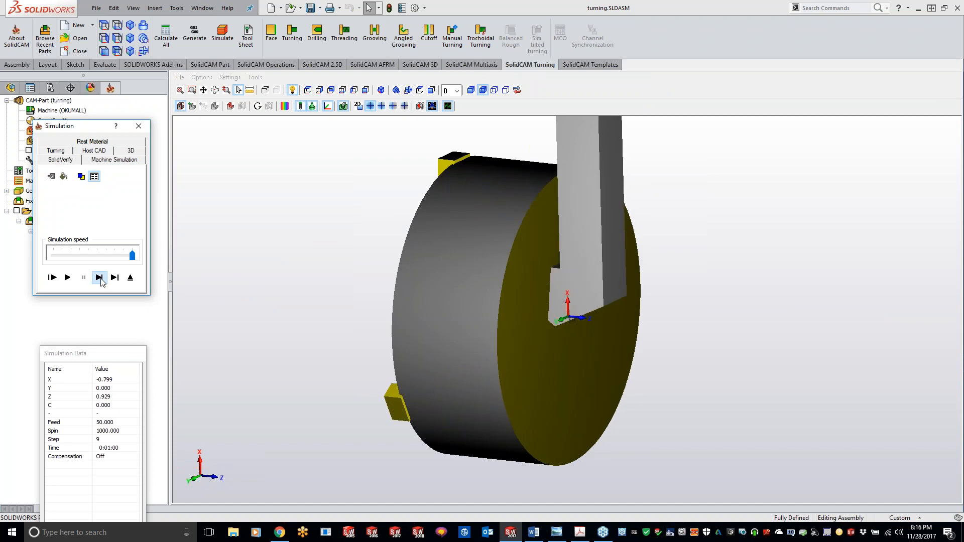
pyautogui.click(100, 280)
pyautogui.click(101, 279)
pyautogui.click(103, 280)
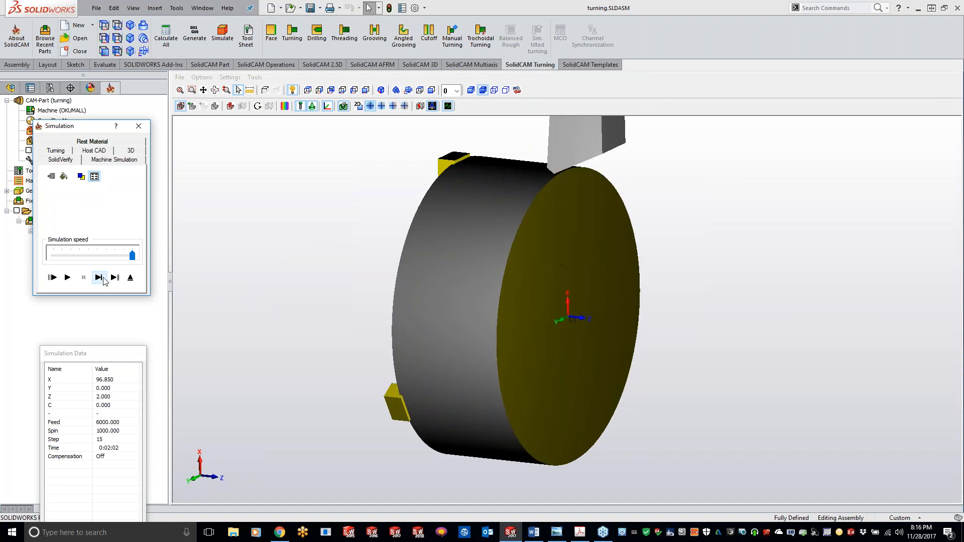
# Step: Return to the 2D Turning simulation and step through the approach and the first cut
pyautogui.click(56, 150)
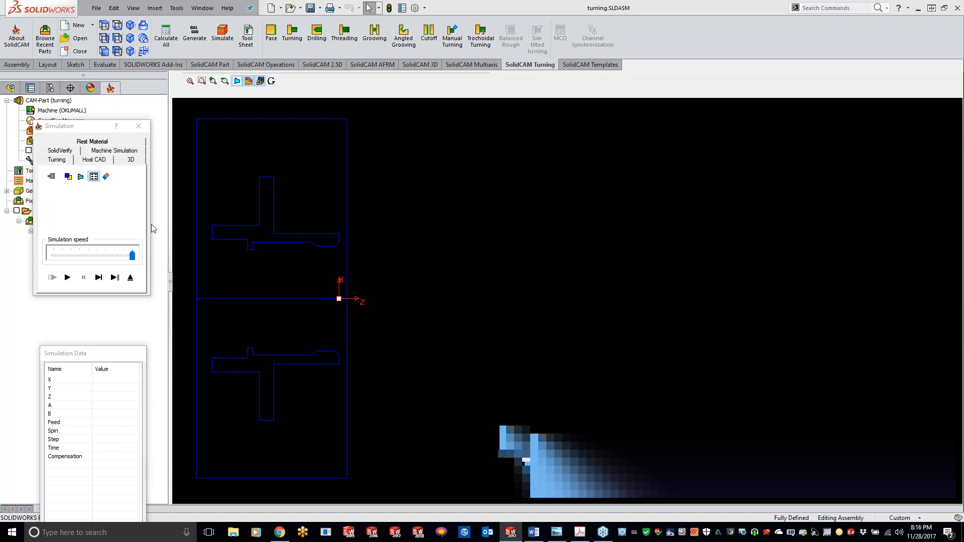
pyautogui.click(99, 278)
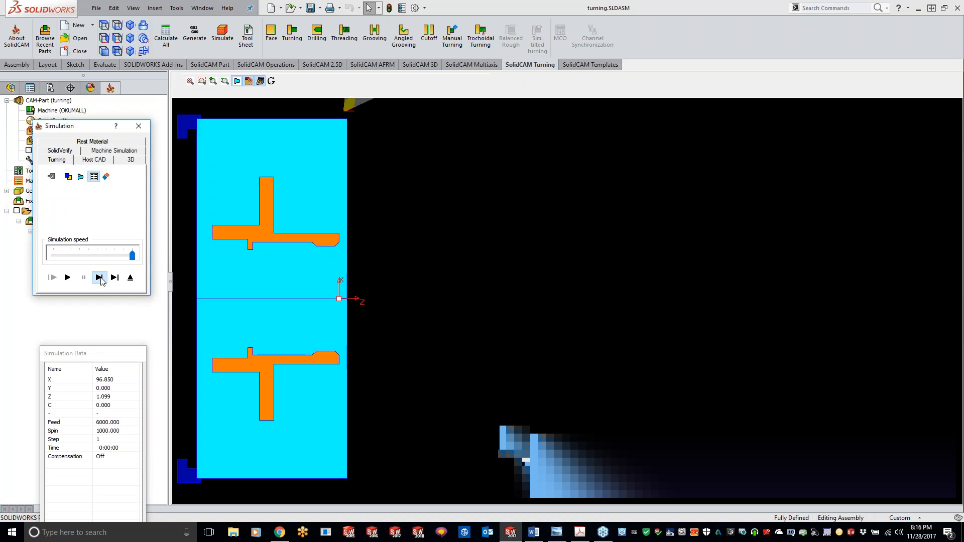
pyautogui.click(100, 279)
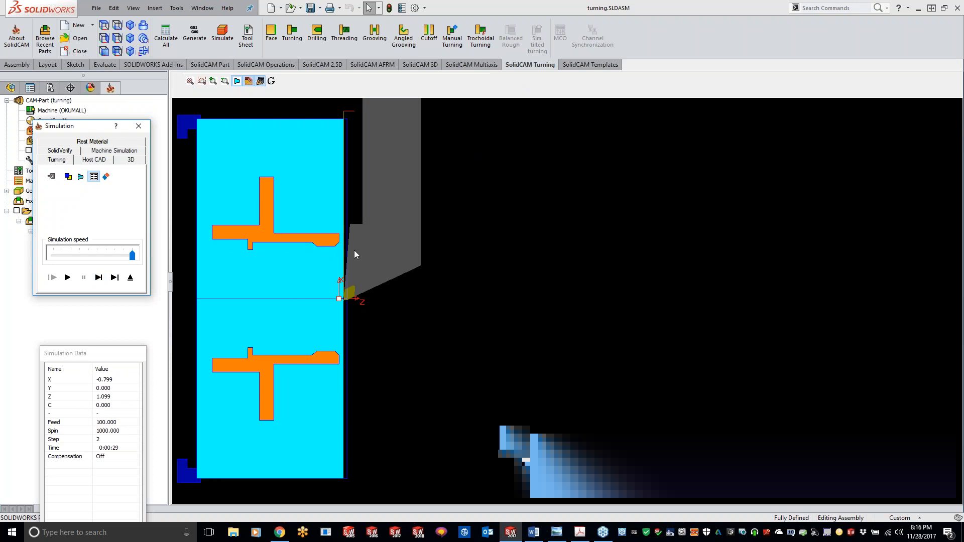
# Step: Run the SolidVerify simulation to the end, compare the machined stock with the target, and exit the simulation and the operation
pyautogui.click(65, 151)
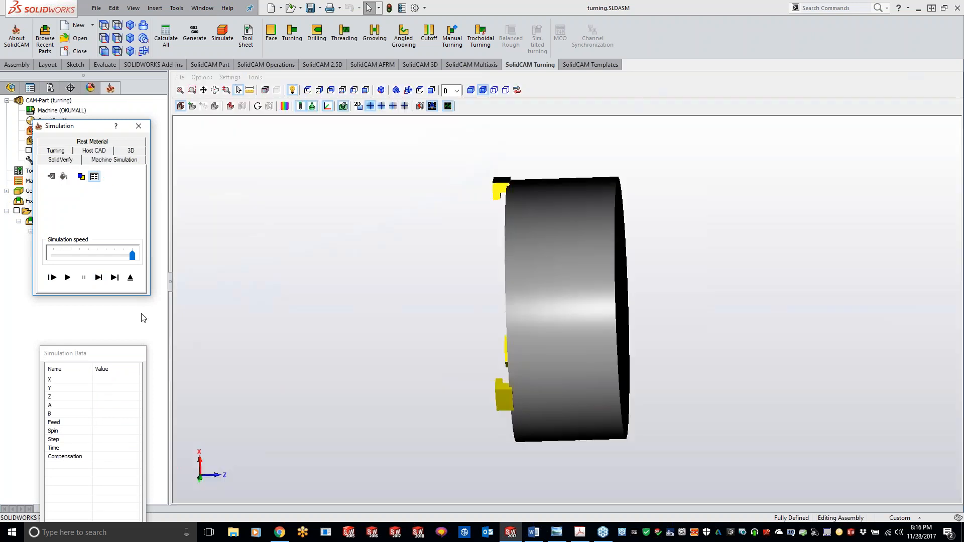
pyautogui.click(116, 278)
pyautogui.moveTo(459, 341); pyautogui.dragTo(419, 329, button='middle')
pyautogui.click(285, 106)
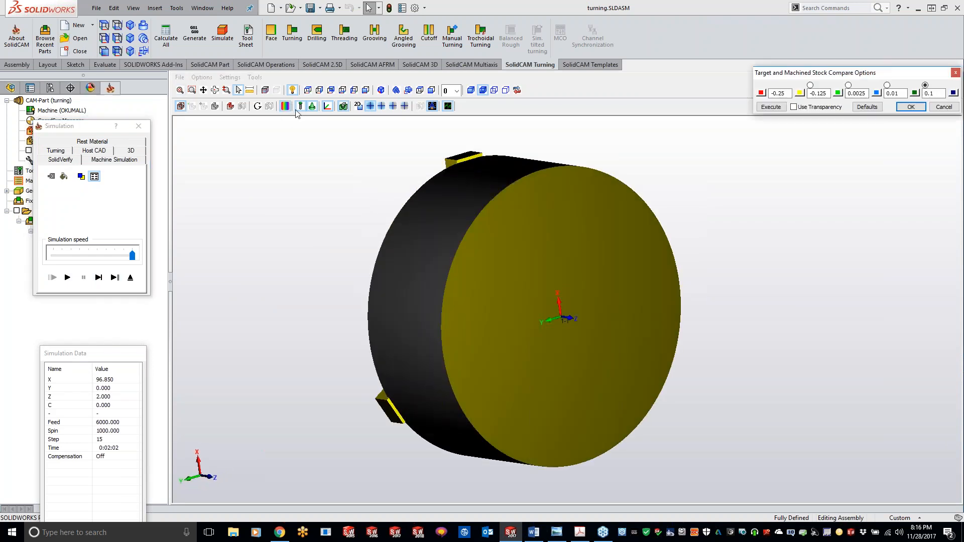
pyautogui.click(765, 110)
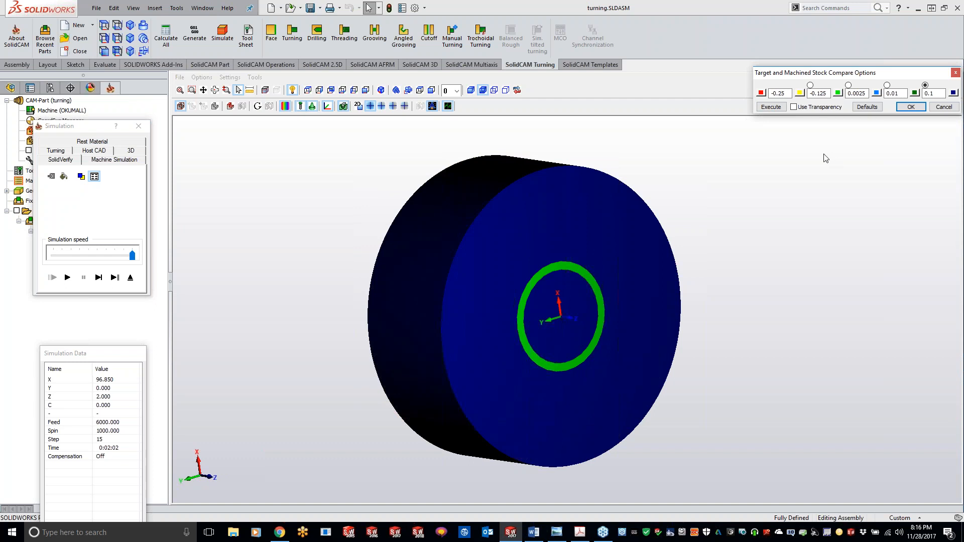
pyautogui.click(910, 107)
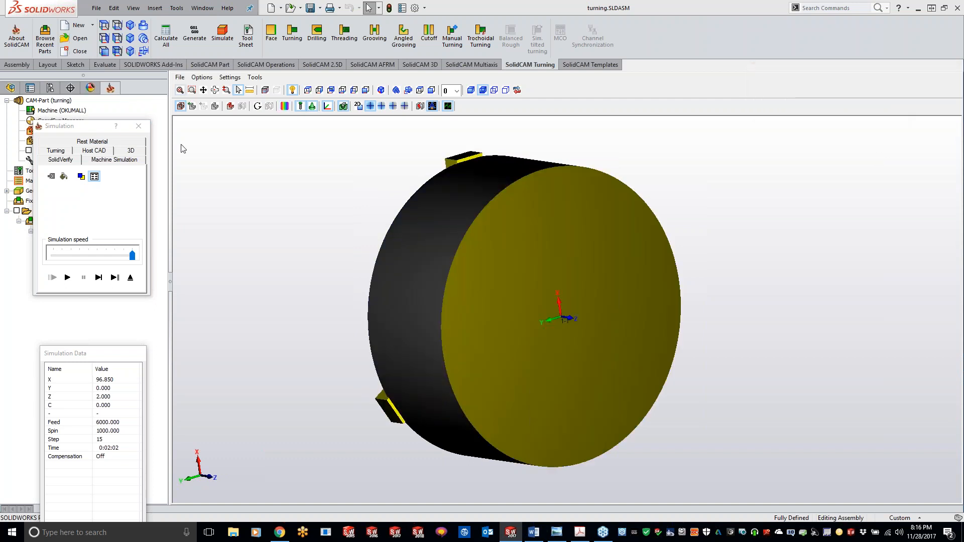
pyautogui.click(139, 126)
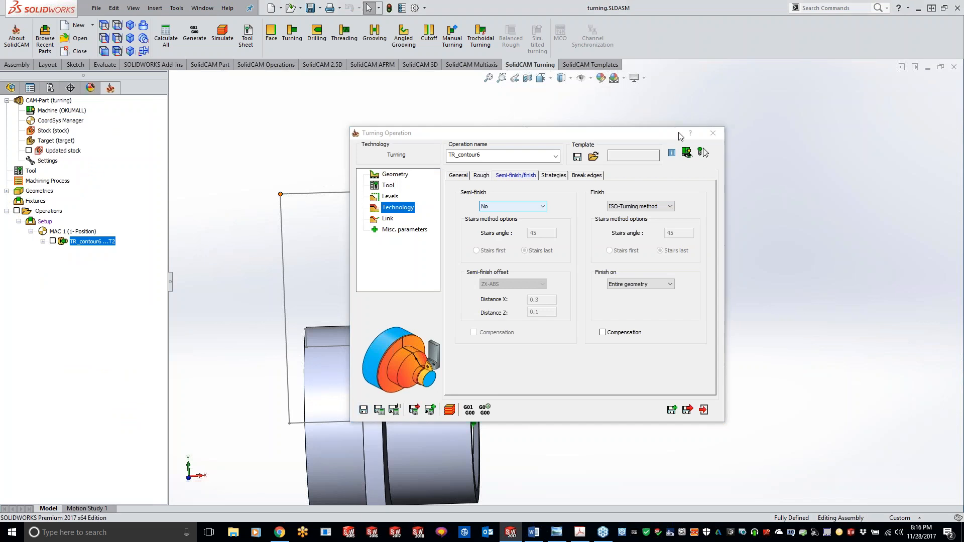
pyautogui.click(713, 133)
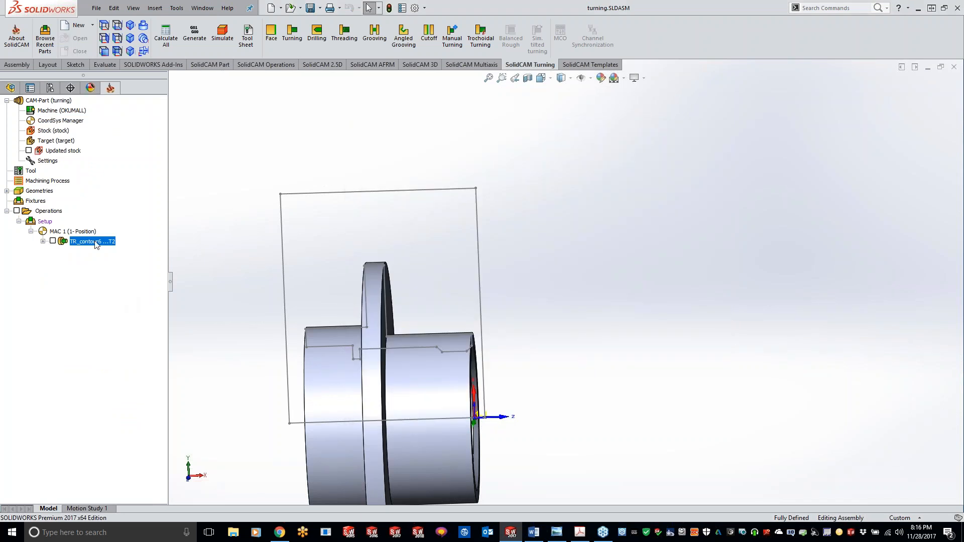
# Step: Add a new turning operation and define its geometry as a chain along the front cylinder, flange face and flange rim
pyautogui.moveTo(514, 304)
pyautogui.mouseDown(button='middle')
pyautogui.moveTo(521, 369)
pyautogui.moveTo(493, 359)
pyautogui.moveTo(512, 302)
pyautogui.mouseUp(button='middle')
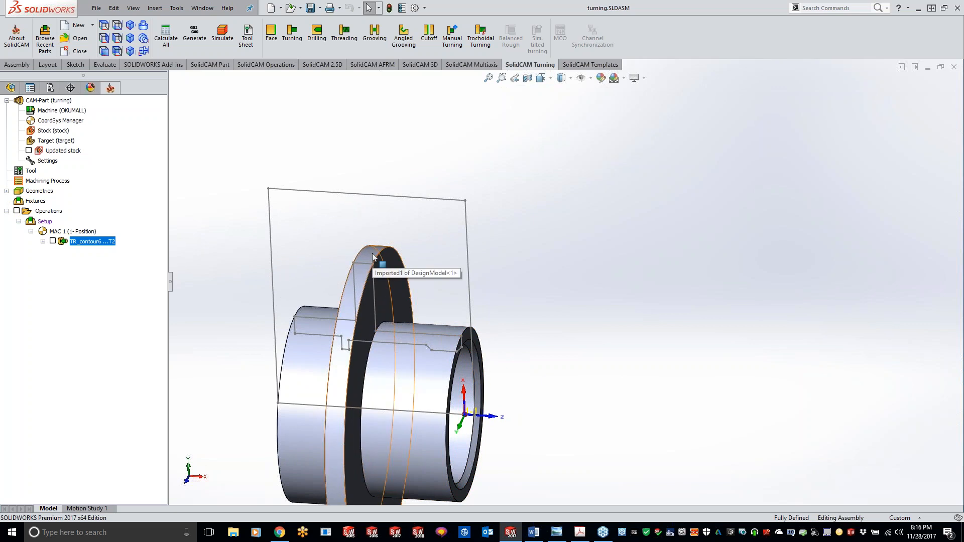
pyautogui.click(290, 44)
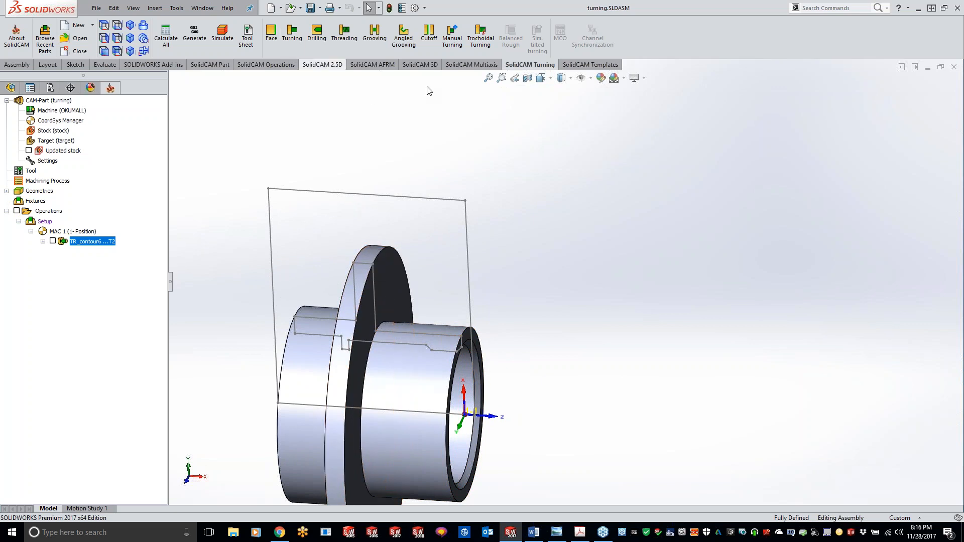
pyautogui.click(480, 203)
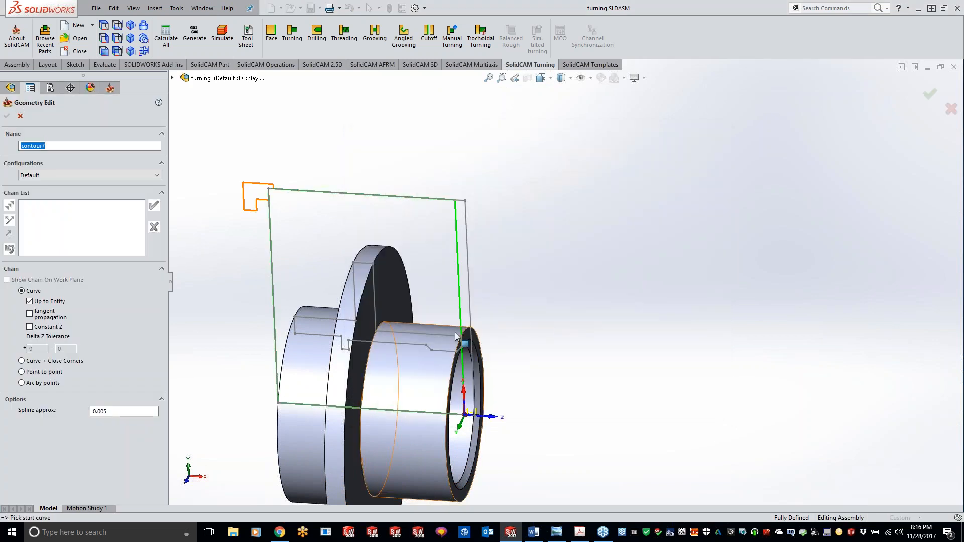
pyautogui.click(433, 334)
pyautogui.click(362, 263)
pyautogui.click(154, 206)
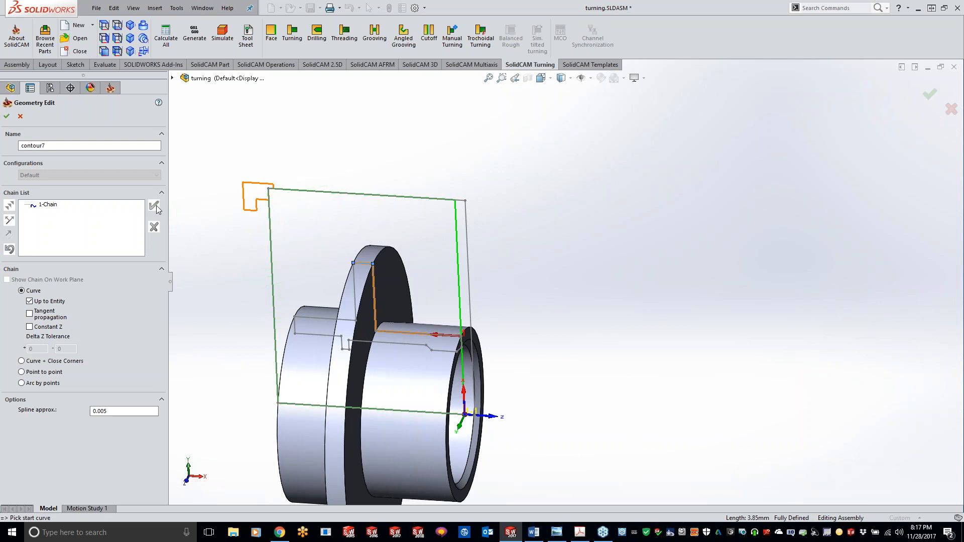
pyautogui.click(7, 117)
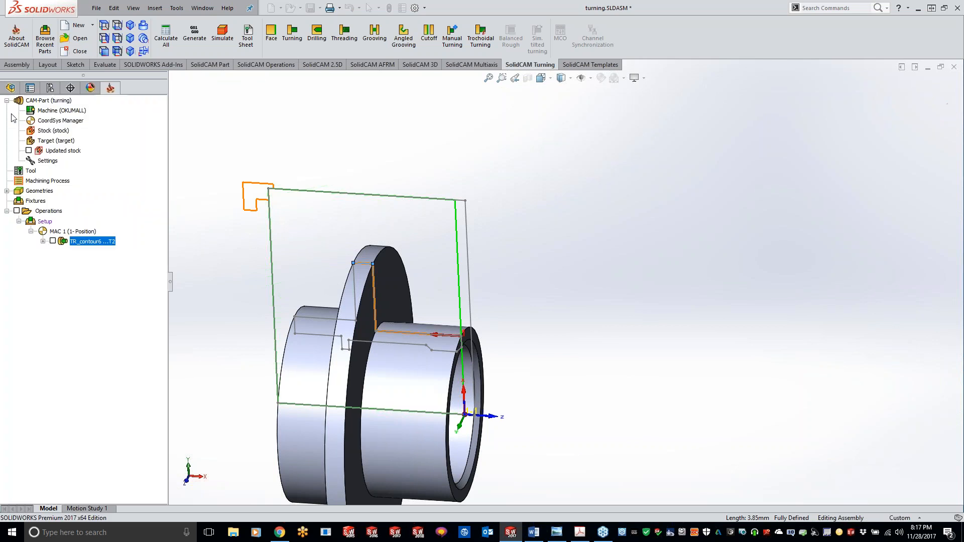
# Step: Extend the end of the turning chain tangentially by 1 mm past the flange rim, leaving auto extension to the stock off
pyautogui.click(516, 269)
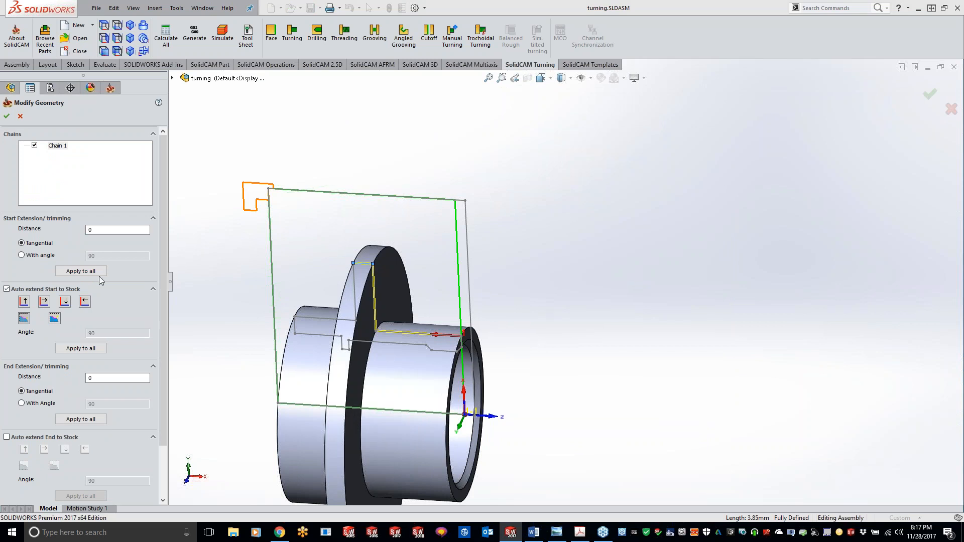
pyautogui.click(7, 437)
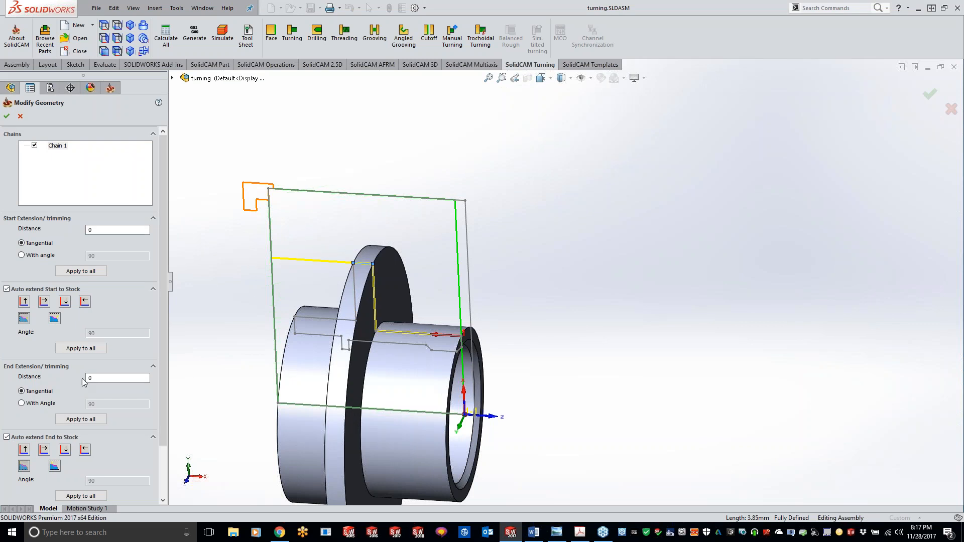
pyautogui.click(6, 438)
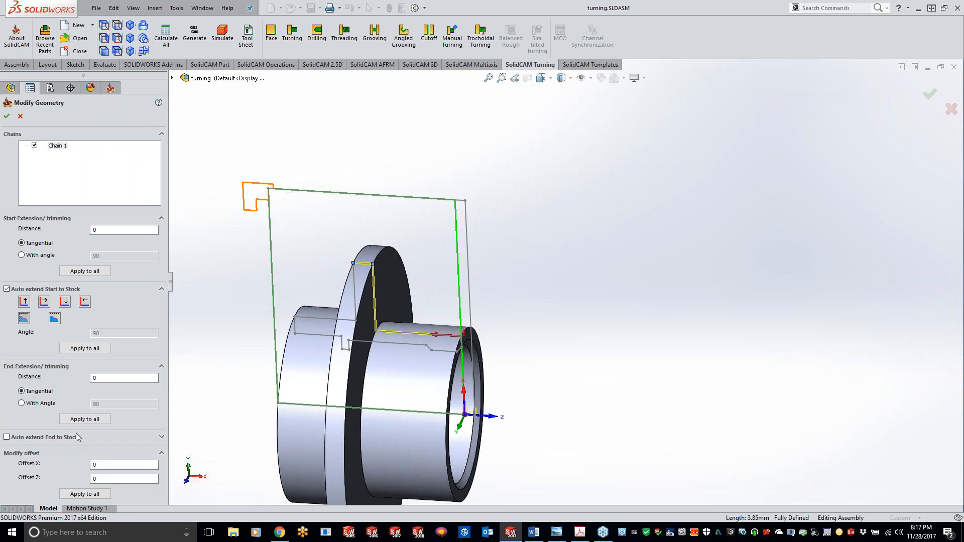
pyautogui.click(123, 378)
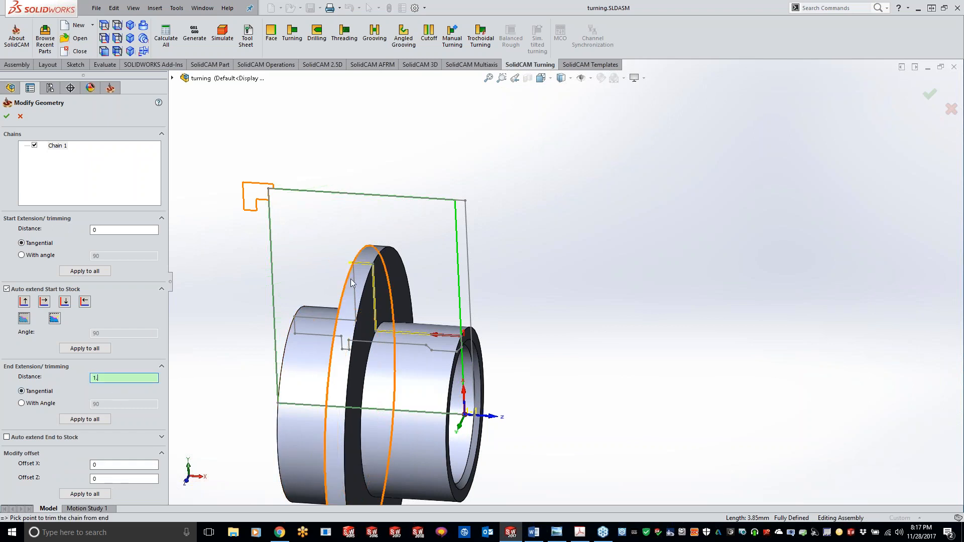
pyautogui.scroll(-5, 351, 279)
pyautogui.moveTo(441, 252); pyautogui.dragTo(678, 257, button='middle')
pyautogui.moveTo(604, 355); pyautogui.dragTo(532, 283, button='middle')
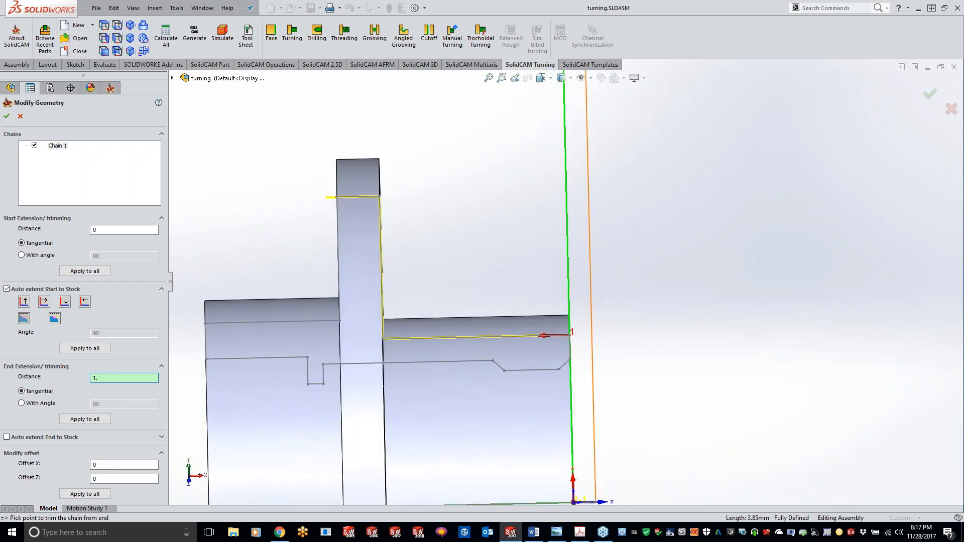
pyautogui.click(7, 116)
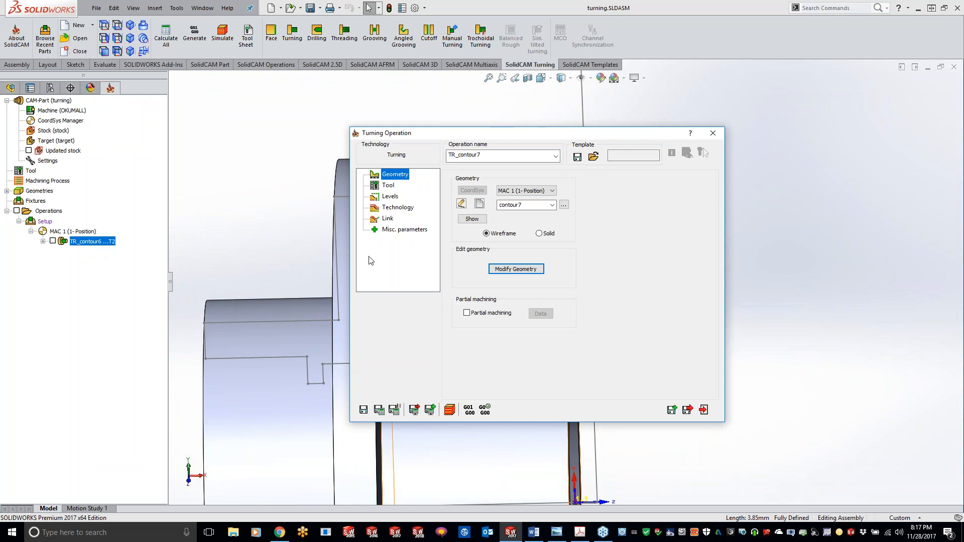
# Step: Enable partial machining for the operation and read its description in the SolidCAM Turning help
pyautogui.click(466, 313)
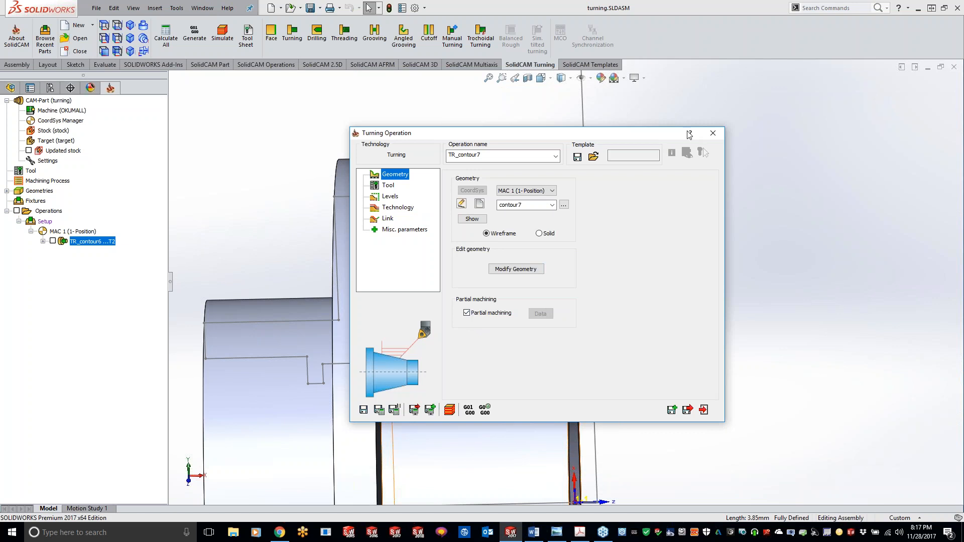
pyautogui.press('F1')
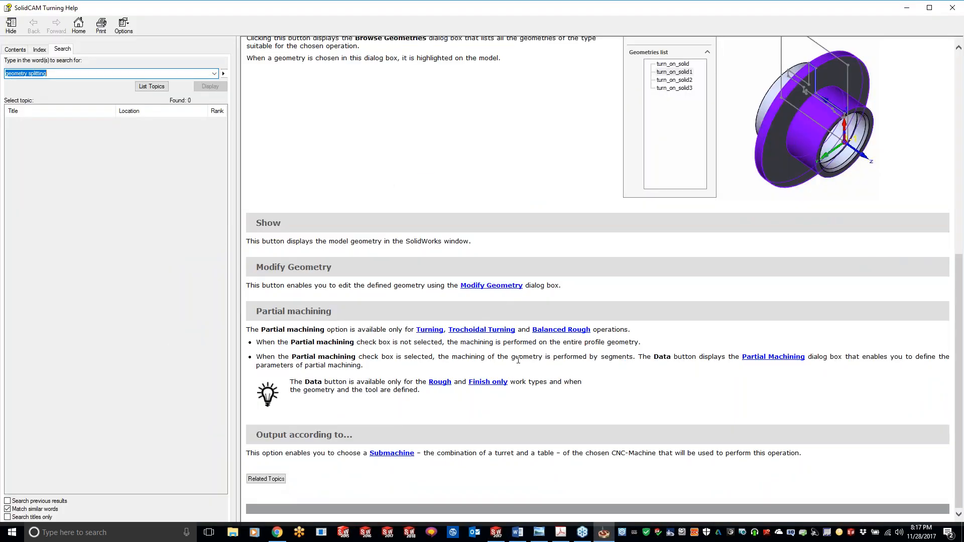
pyautogui.scroll(2, 445, 186)
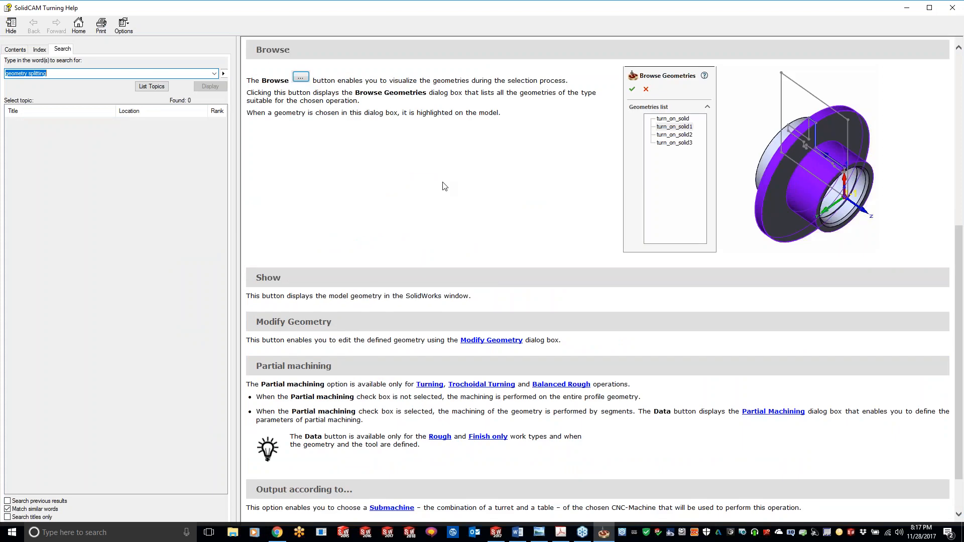
pyautogui.scroll(-1, 437, 223)
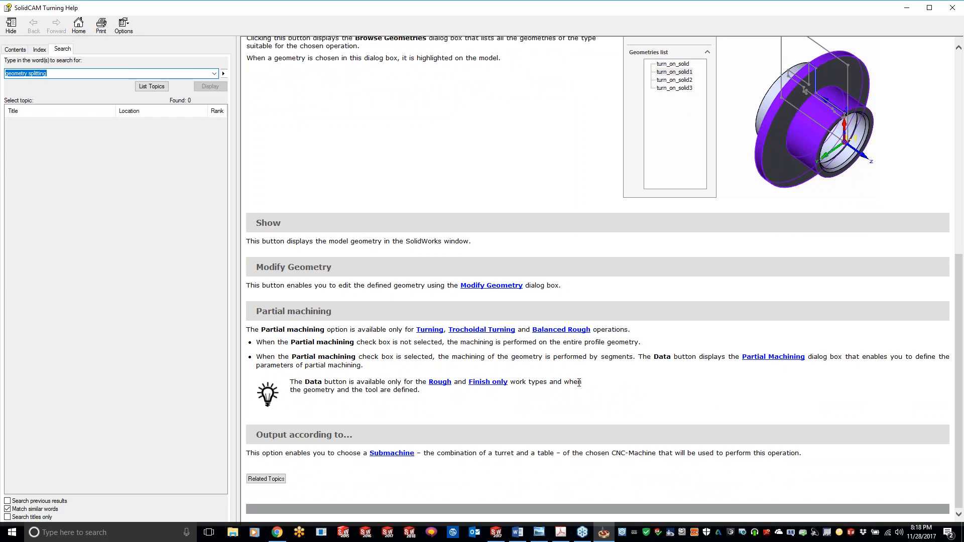
pyautogui.click(907, 8)
# Step: Assign external roughing tool number 2 to the operation and review its level and technology settings
pyautogui.click(388, 186)
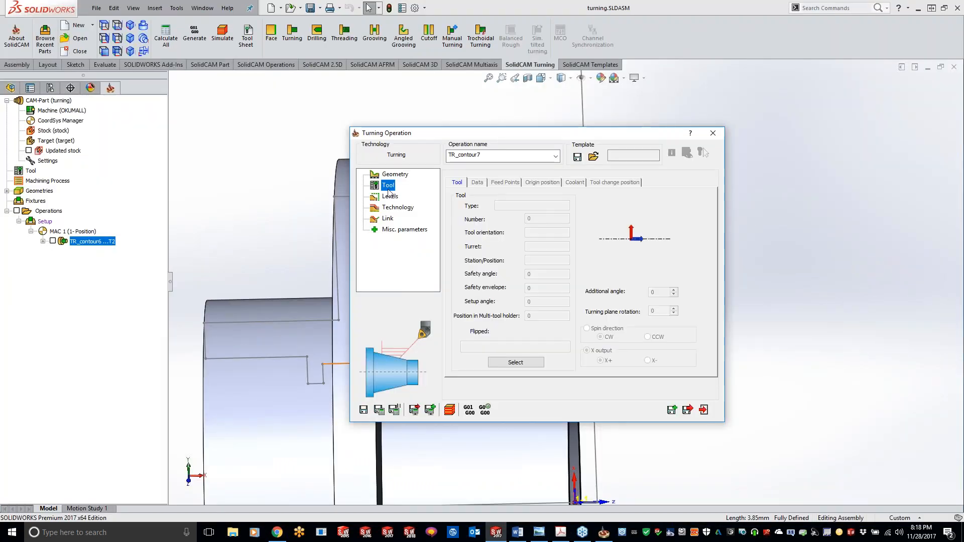
pyautogui.click(503, 365)
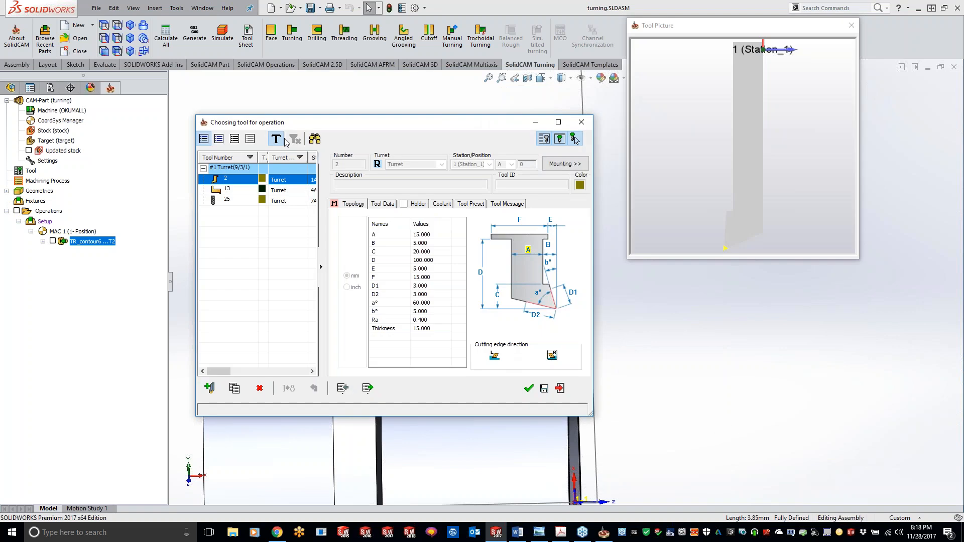
pyautogui.doubleClick(241, 179)
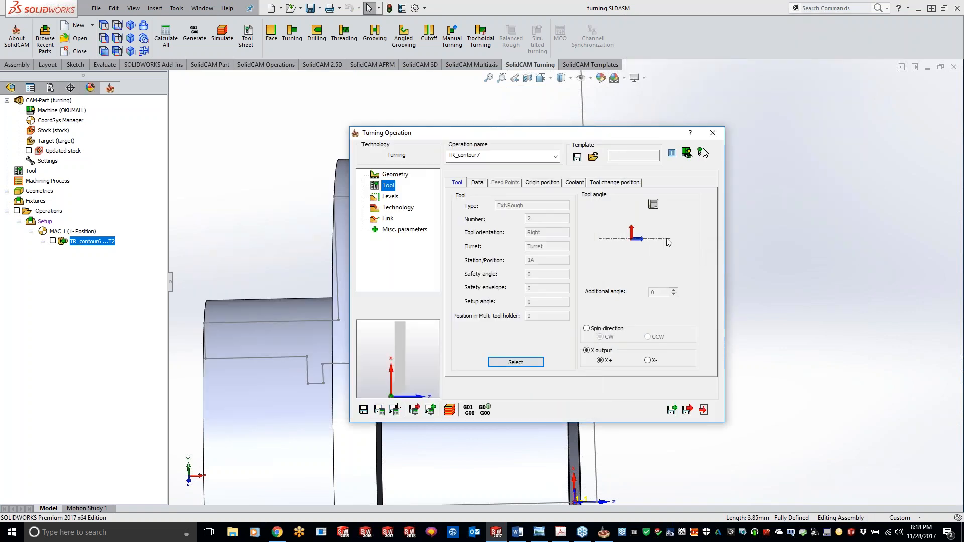
pyautogui.click(390, 197)
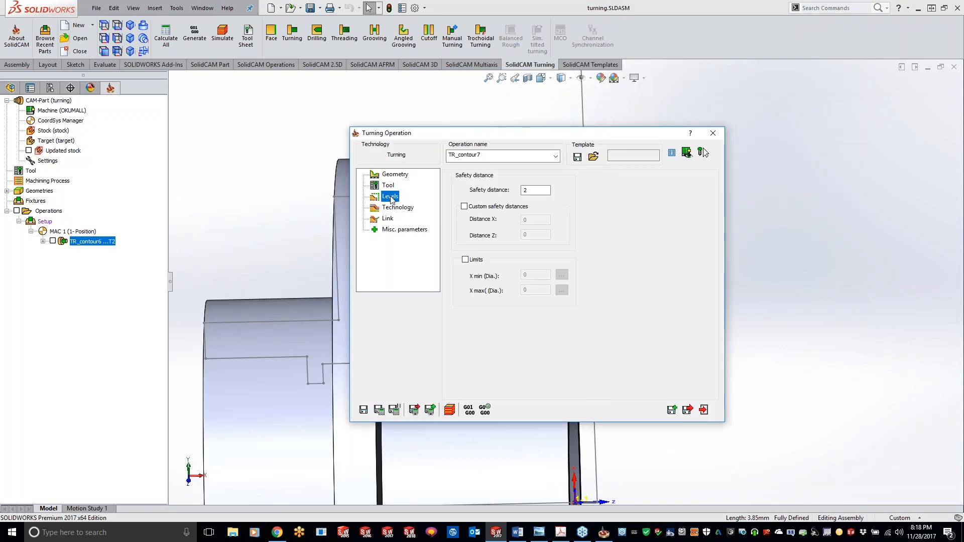
pyautogui.click(391, 210)
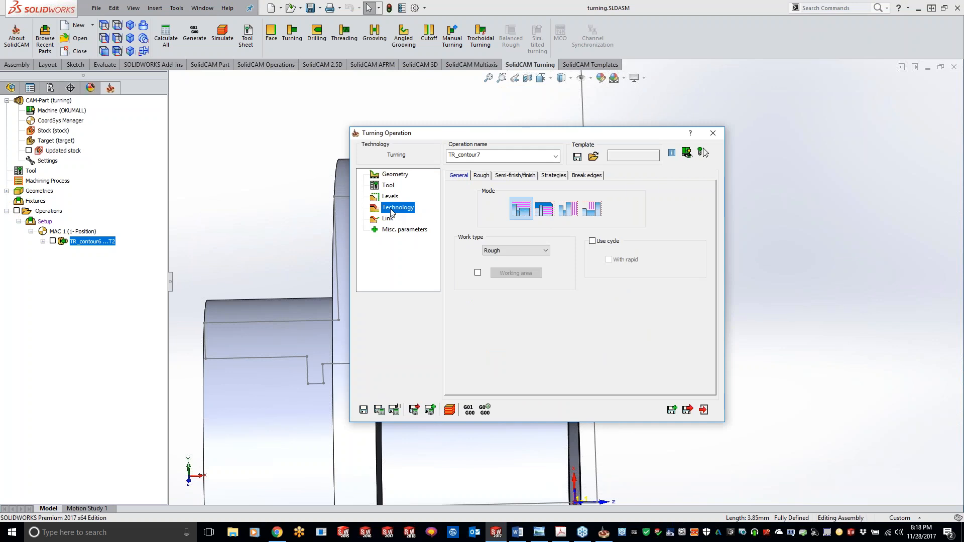
pyautogui.click(380, 411)
pyautogui.click(432, 242)
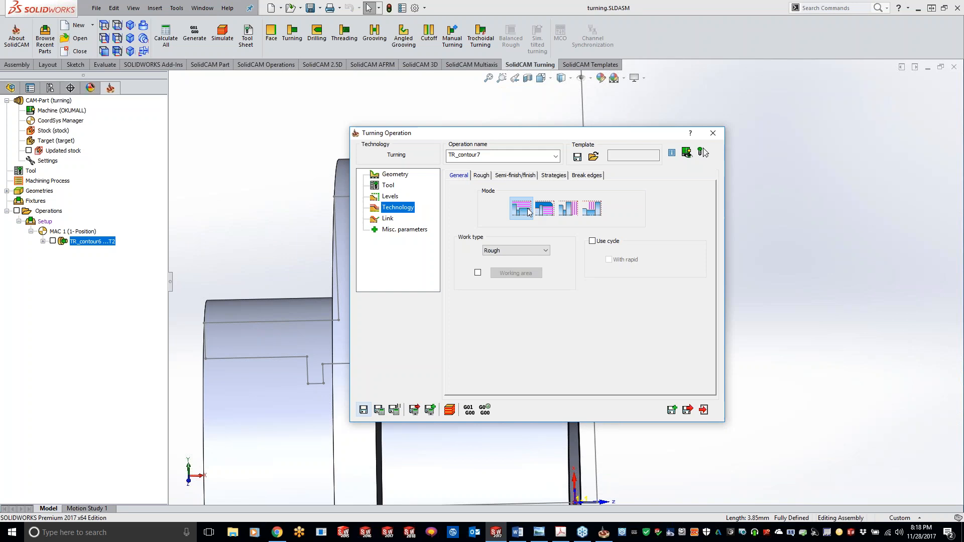
# Step: Limit partial machining to the front cylinder, from its front end point to a point at about -14.4 before the flange, and calculate the operation
pyautogui.click(390, 196)
pyautogui.click(394, 174)
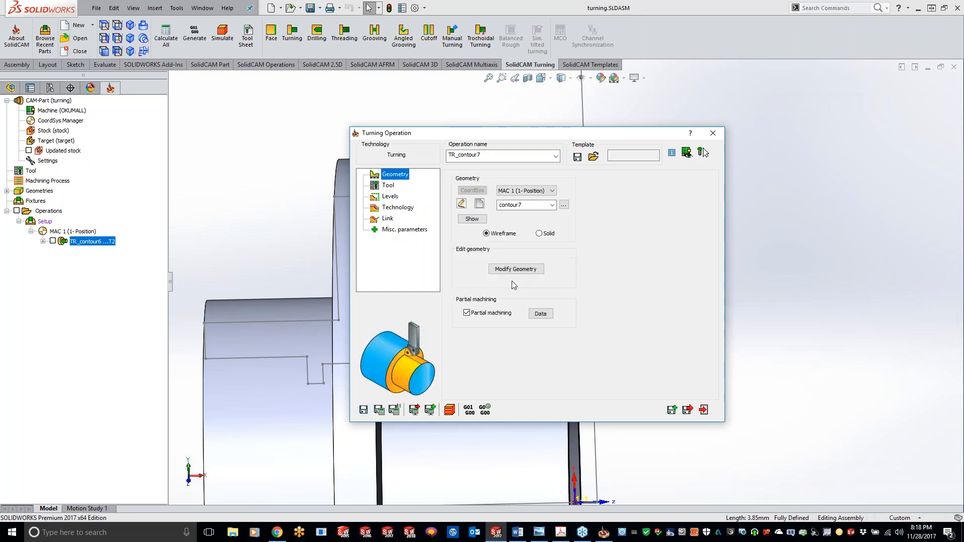
pyautogui.click(540, 314)
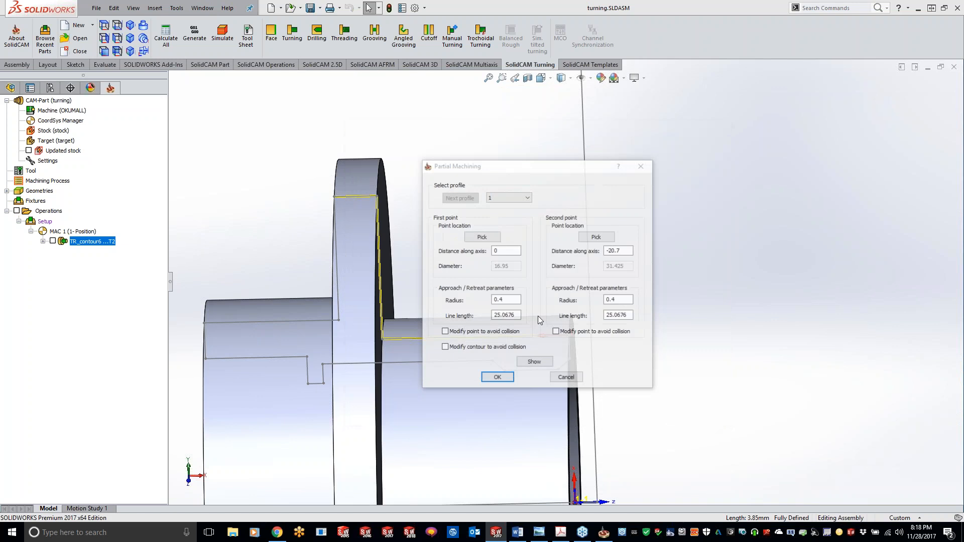
pyautogui.moveTo(577, 168); pyautogui.dragTo(753, 119)
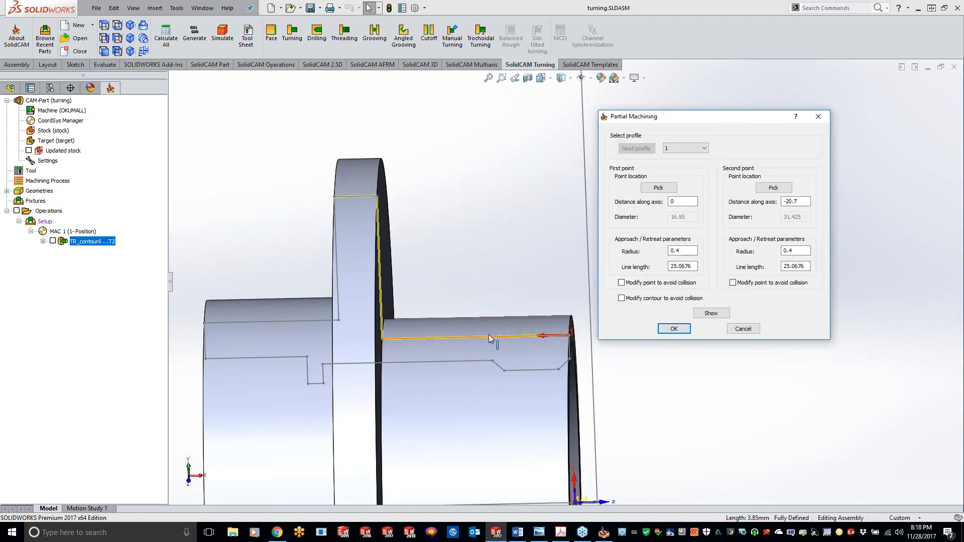
pyautogui.click(659, 188)
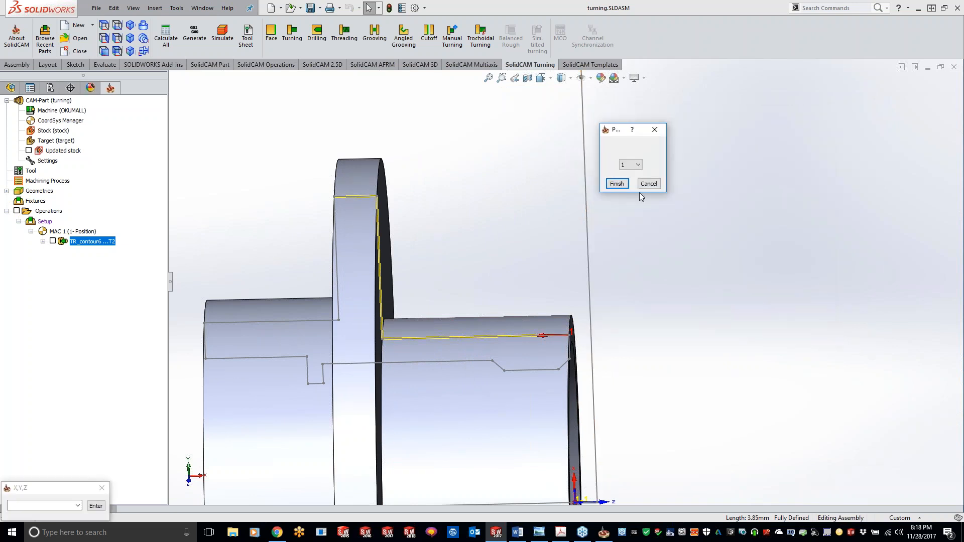
pyautogui.click(570, 335)
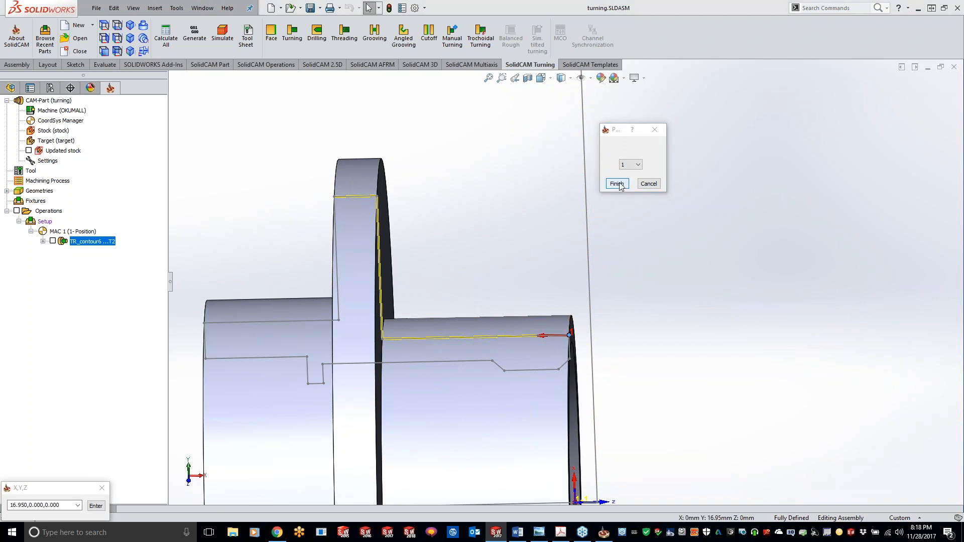
pyautogui.click(618, 184)
pyautogui.click(771, 188)
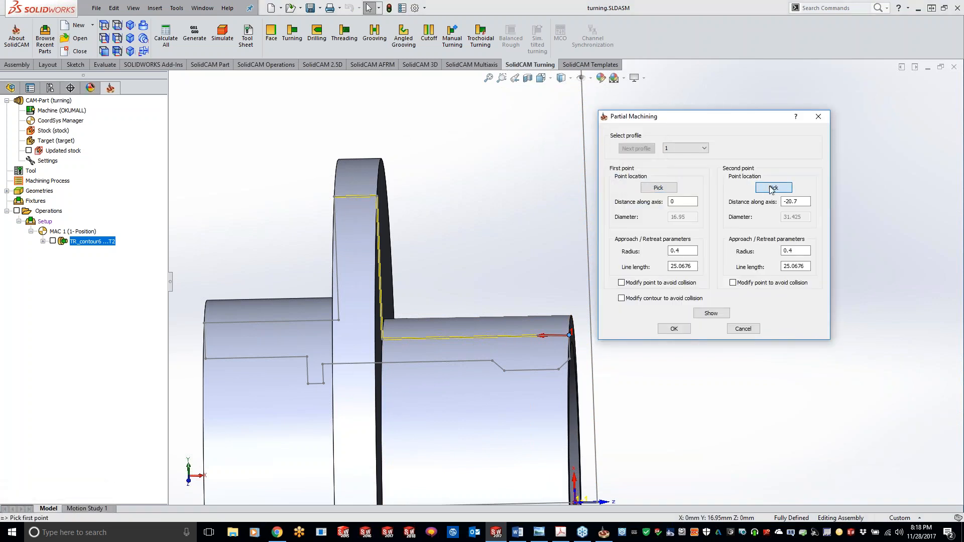
pyautogui.click(409, 339)
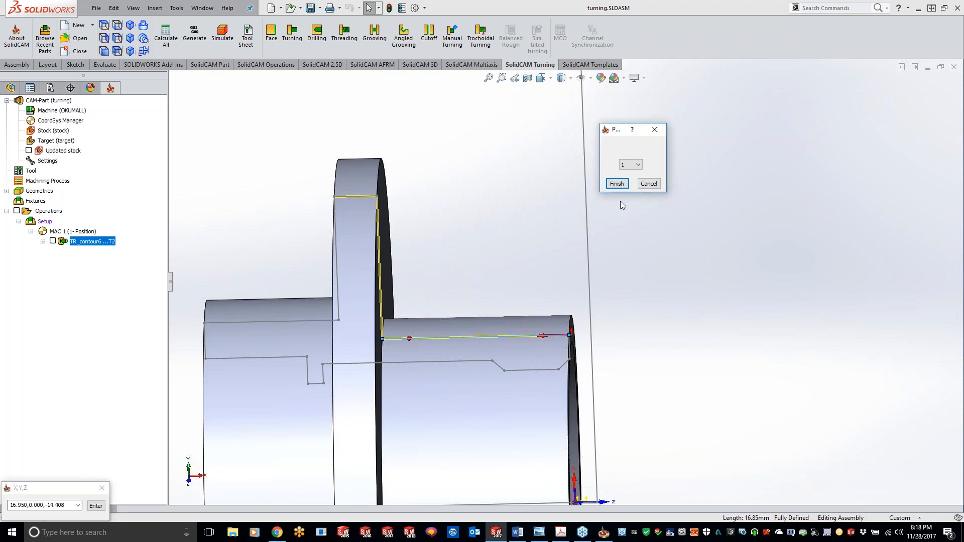
pyautogui.click(616, 183)
pyautogui.click(669, 331)
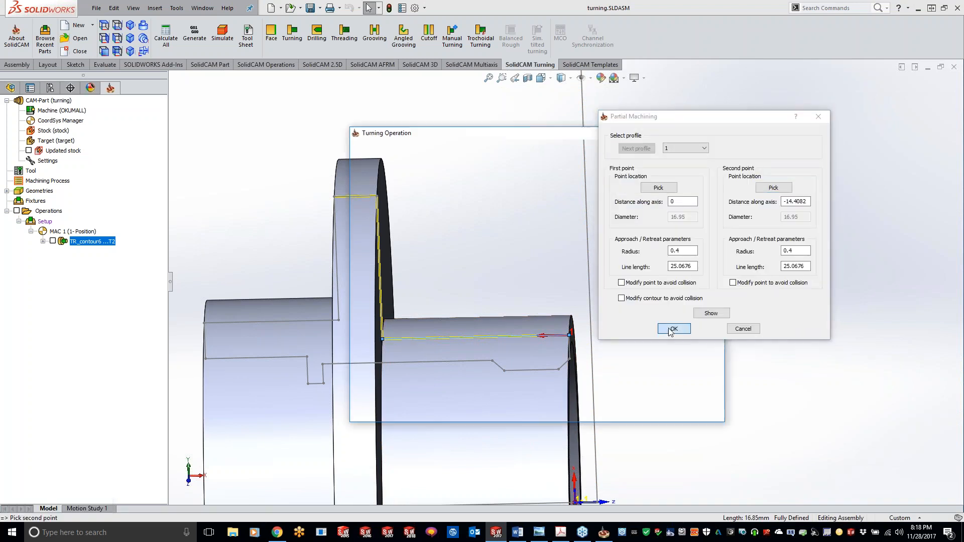
pyautogui.click(379, 411)
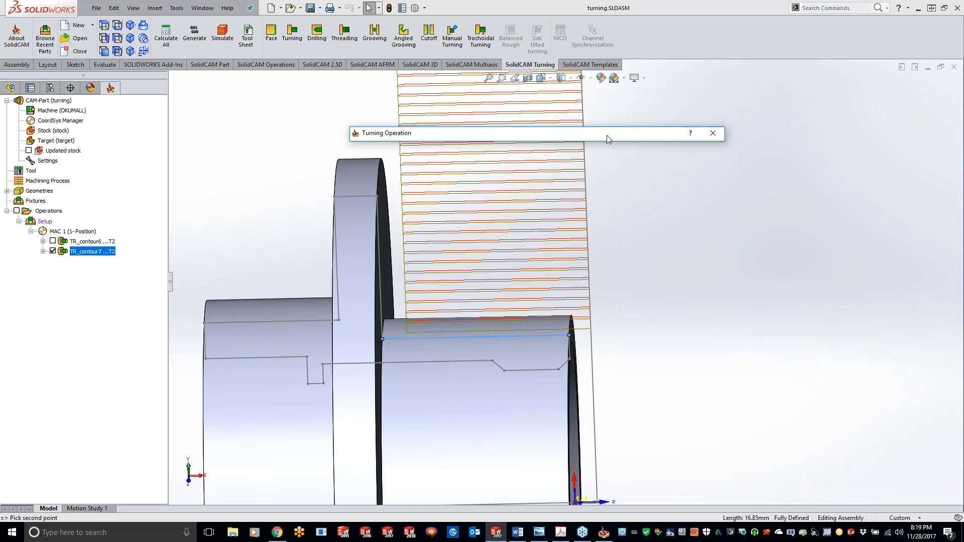
pyautogui.moveTo(607, 134)
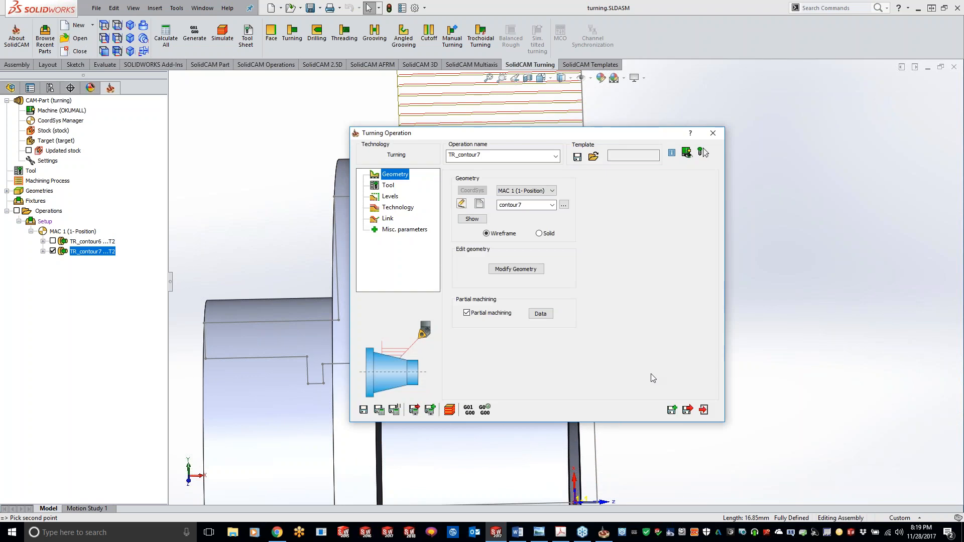
# Step: Try to restrict the roughing with a working area instead of partial machining, and close the operation
pyautogui.click(466, 313)
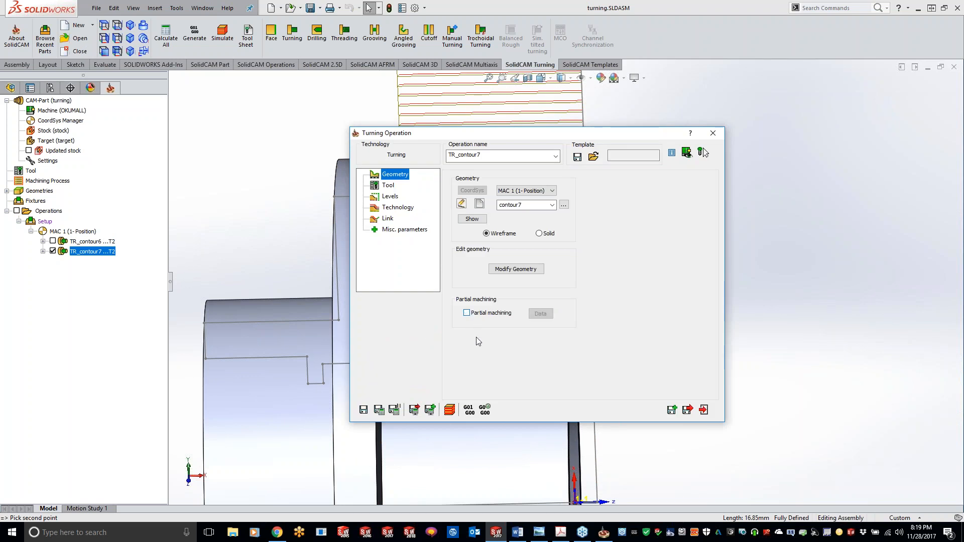
pyautogui.click(391, 210)
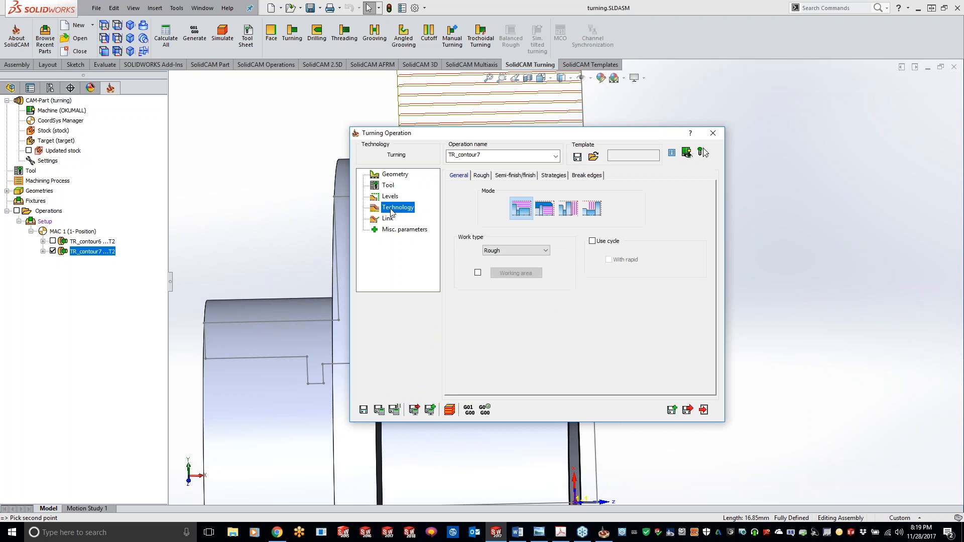
pyautogui.click(477, 273)
pyautogui.click(510, 275)
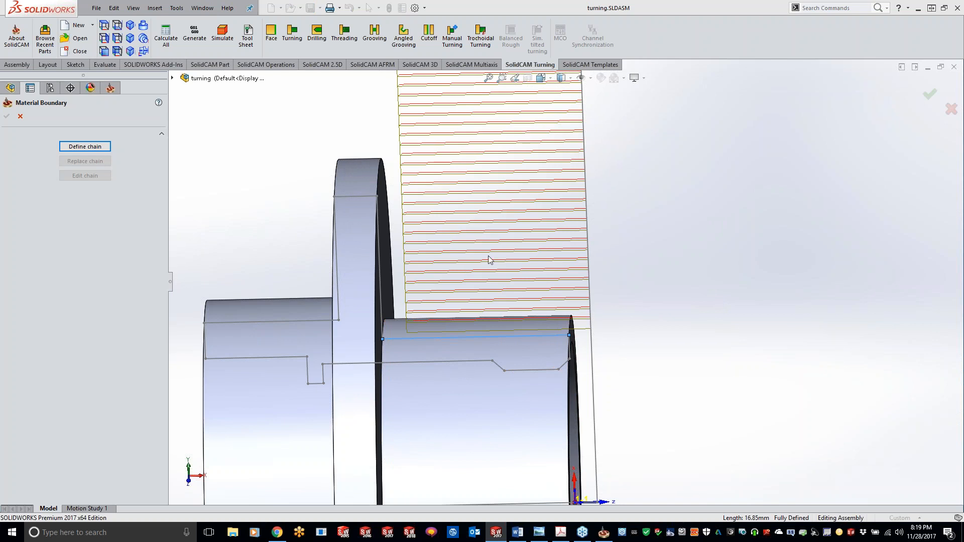
pyautogui.click(23, 116)
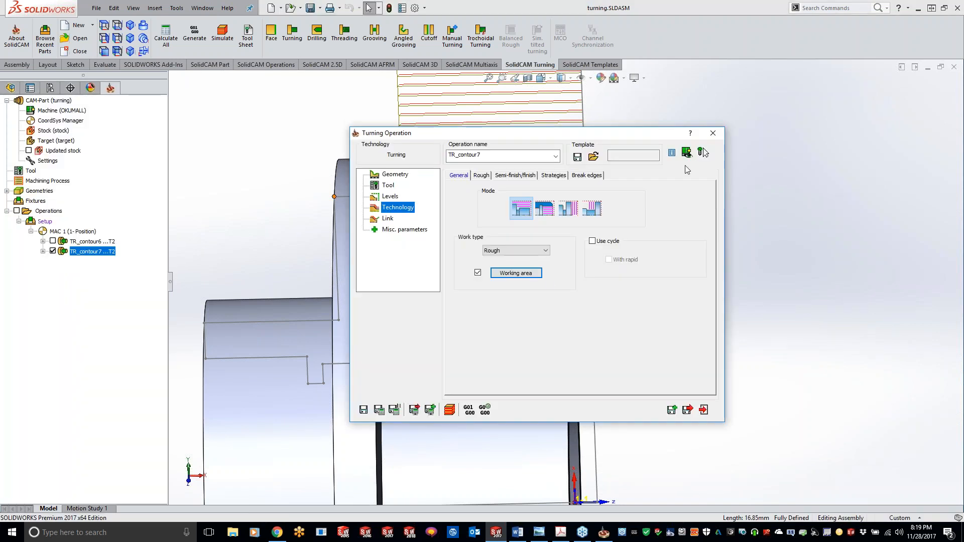
pyautogui.click(710, 134)
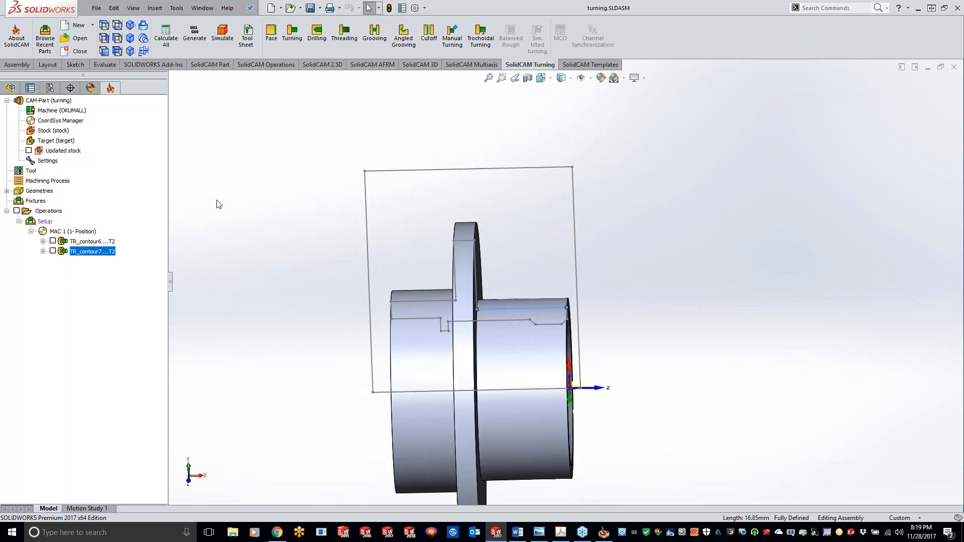
# Step: Start a new sketch on Plane1 of the turning assembly
pyautogui.click(10, 88)
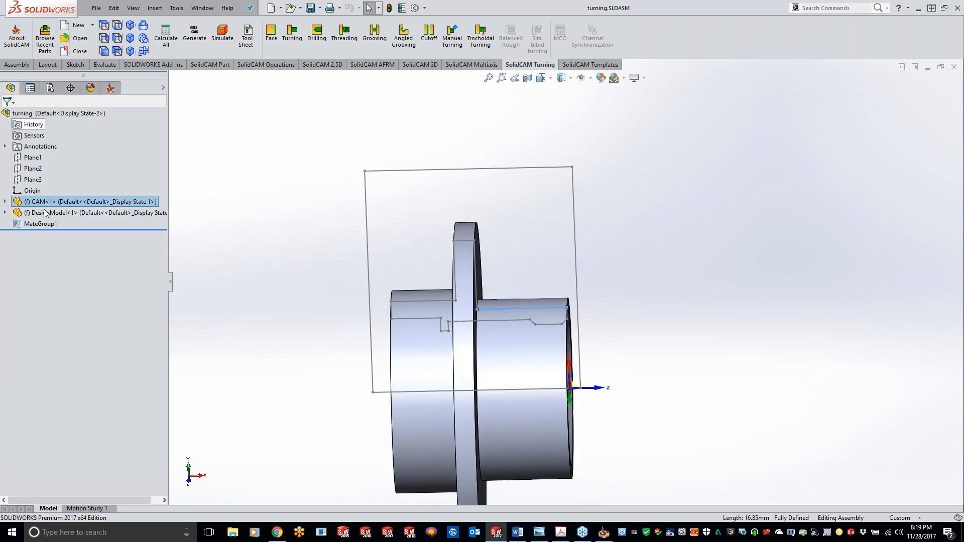
pyautogui.click(4, 202)
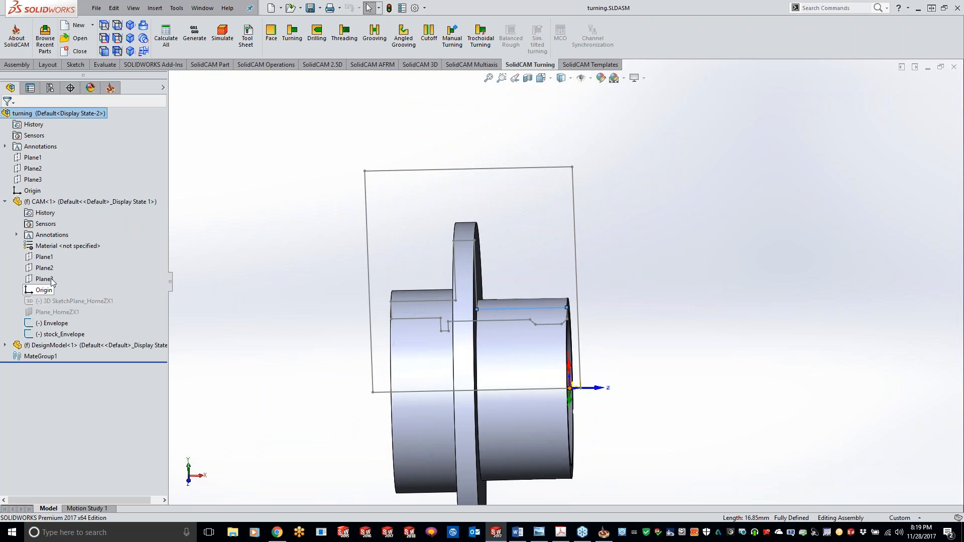
pyautogui.moveTo(49, 259)
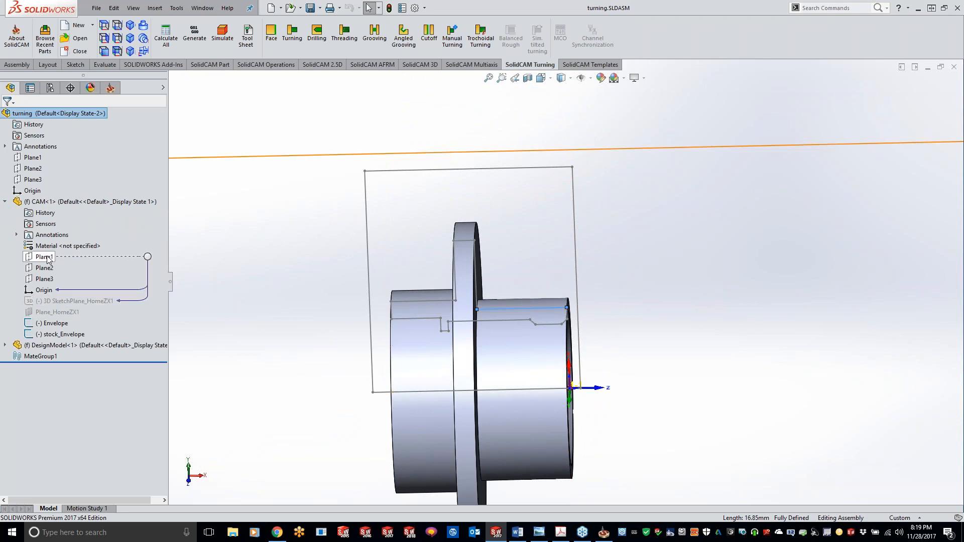
pyautogui.click(36, 159)
pyautogui.scroll(5, 407, 306)
pyautogui.scroll(-2, 620, 295)
pyautogui.moveTo(605, 323)
pyautogui.mouseDown(button='middle')
pyautogui.moveTo(570, 331)
pyautogui.moveTo(595, 316)
pyautogui.mouseUp(button='middle')
pyautogui.rightClick(38, 160)
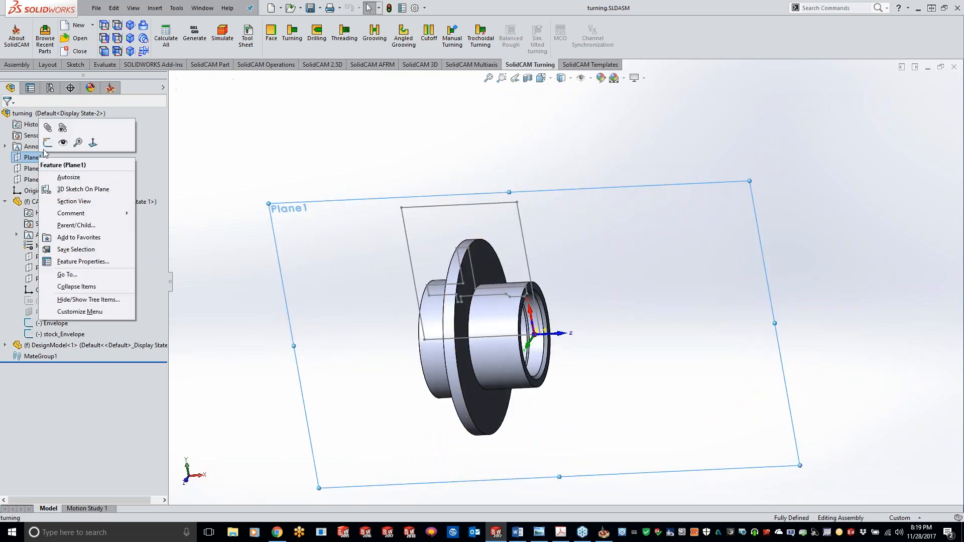
pyautogui.click(49, 132)
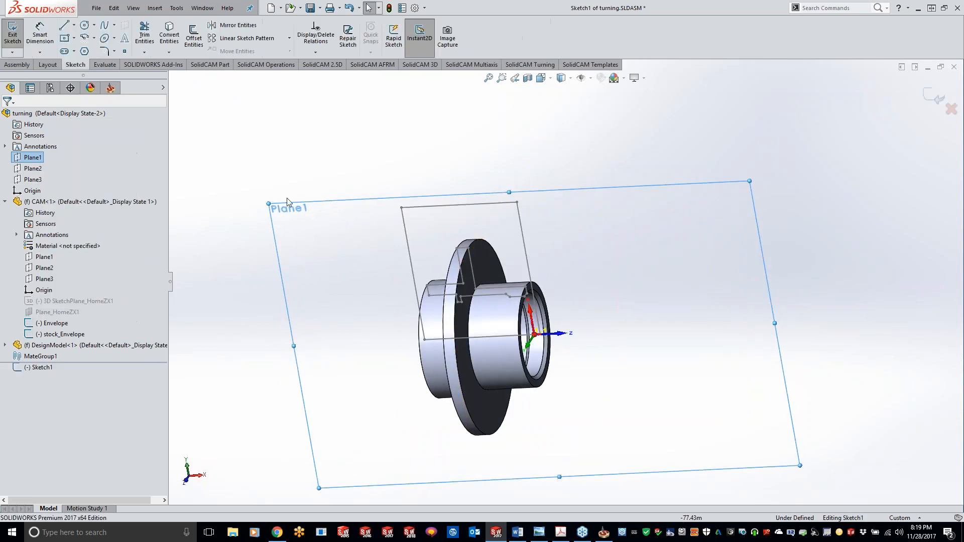
# Step: Sketch a corner rectangle about 12.4 by 7.4 mm above the front cylinder, starting at its outer front corner, and exit the sketch
pyautogui.click(74, 38)
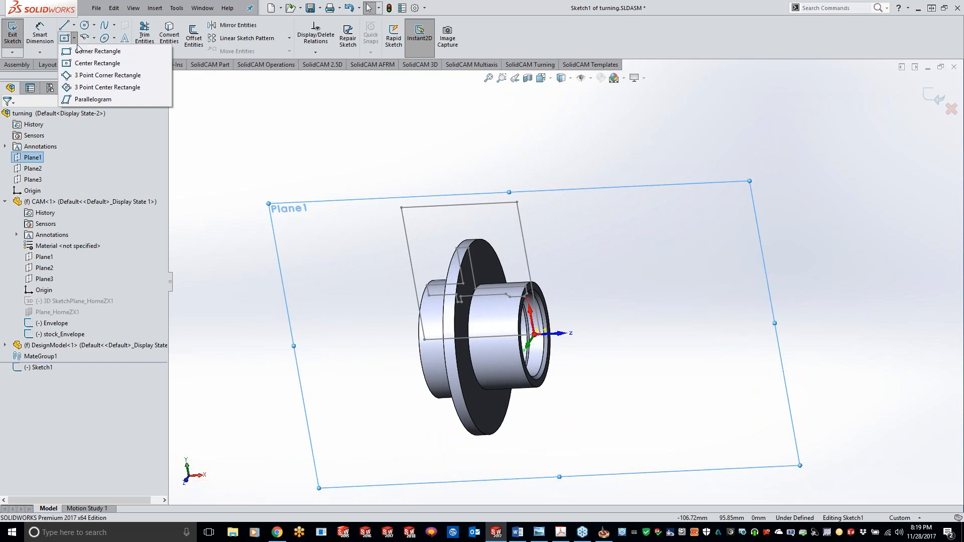
pyautogui.click(83, 51)
pyautogui.moveTo(628, 279); pyautogui.dragTo(647, 254, button='middle')
pyautogui.scroll(-5, 594, 250)
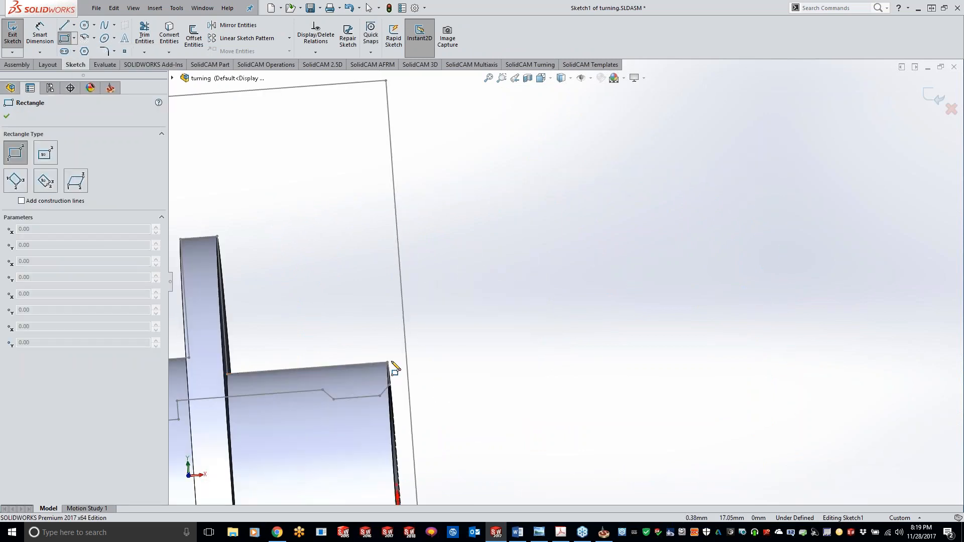
pyautogui.click(388, 363)
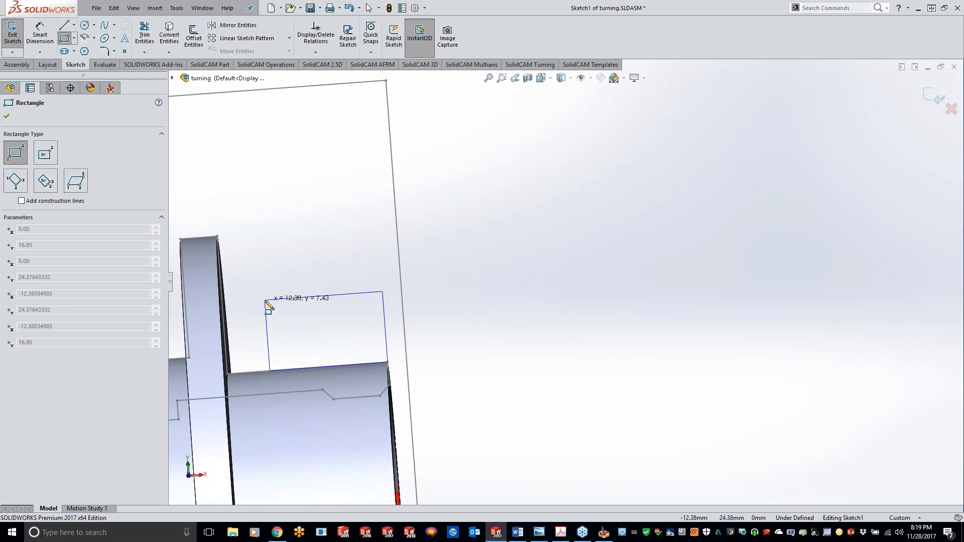
pyautogui.click(265, 300)
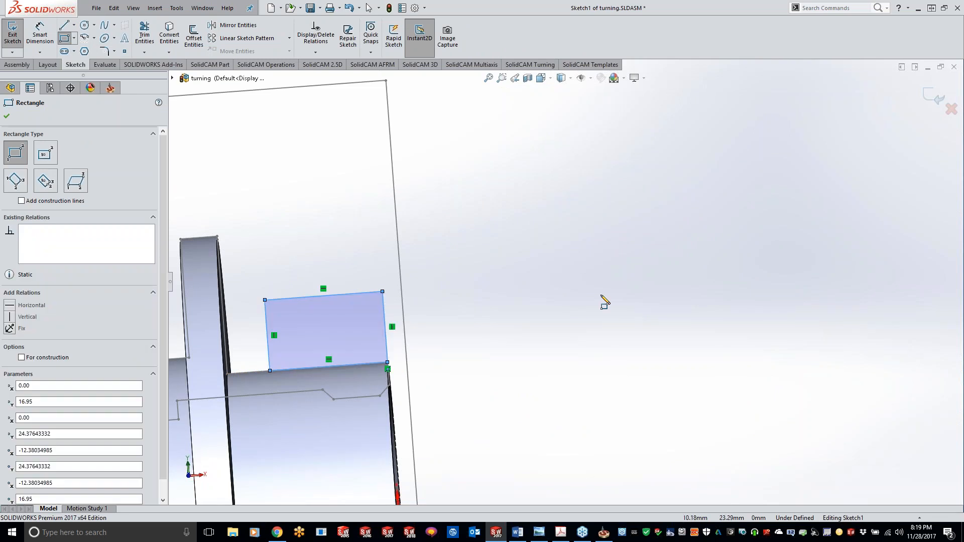
pyautogui.click(934, 99)
pyautogui.click(727, 208)
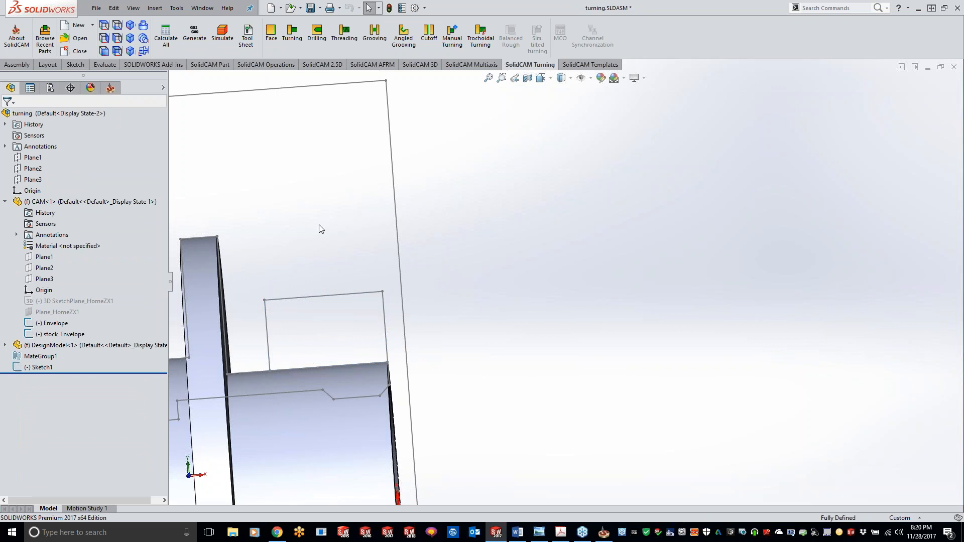
# Step: Enable the working area for the TR_contour7 roughing and define its chain along the four sides of the sketched rectangle
pyautogui.click(110, 89)
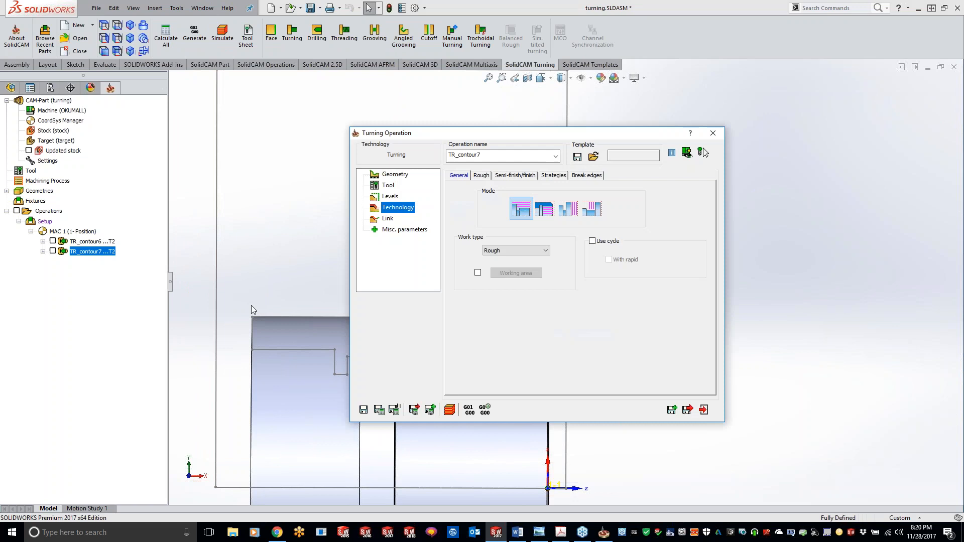
pyautogui.click(479, 272)
pyautogui.click(508, 272)
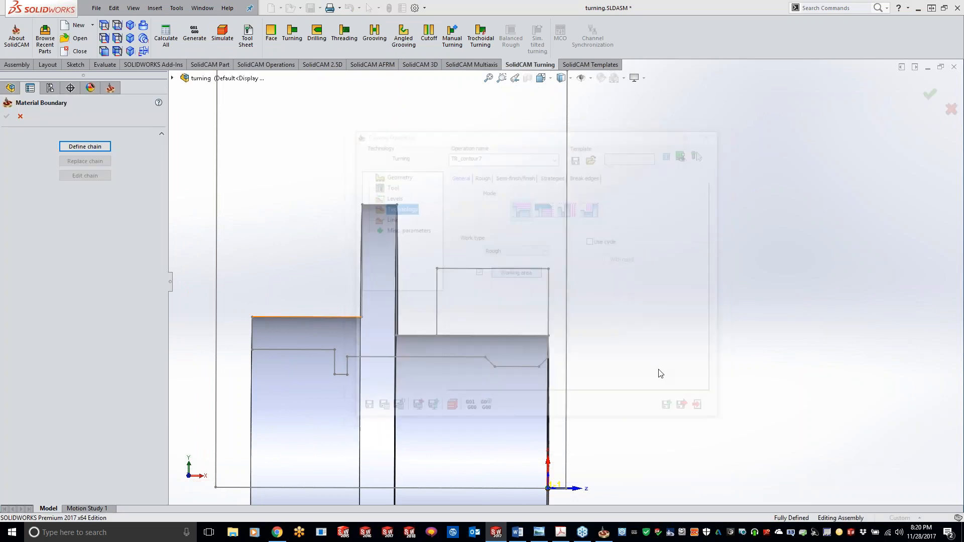
pyautogui.click(99, 145)
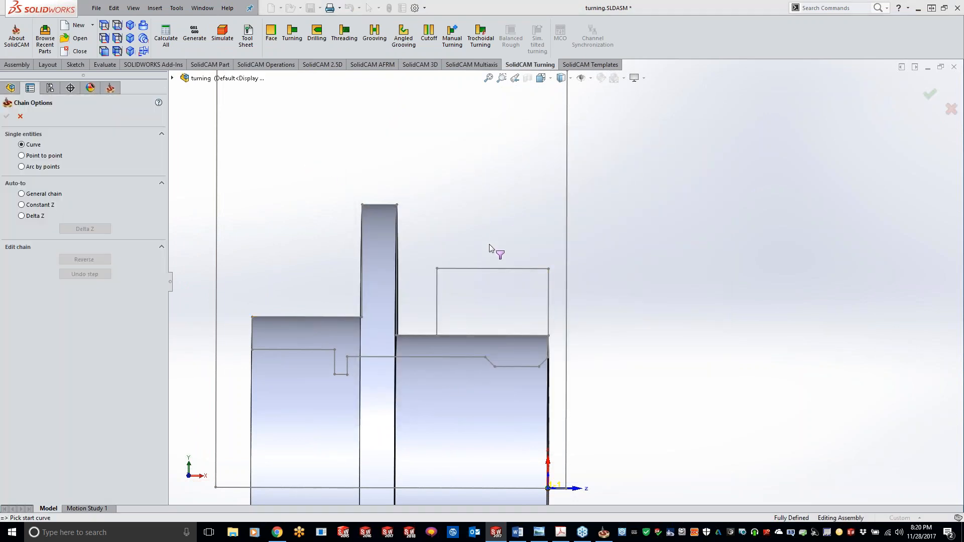
pyautogui.click(548, 301)
pyautogui.click(492, 335)
pyautogui.click(437, 302)
pyautogui.click(451, 269)
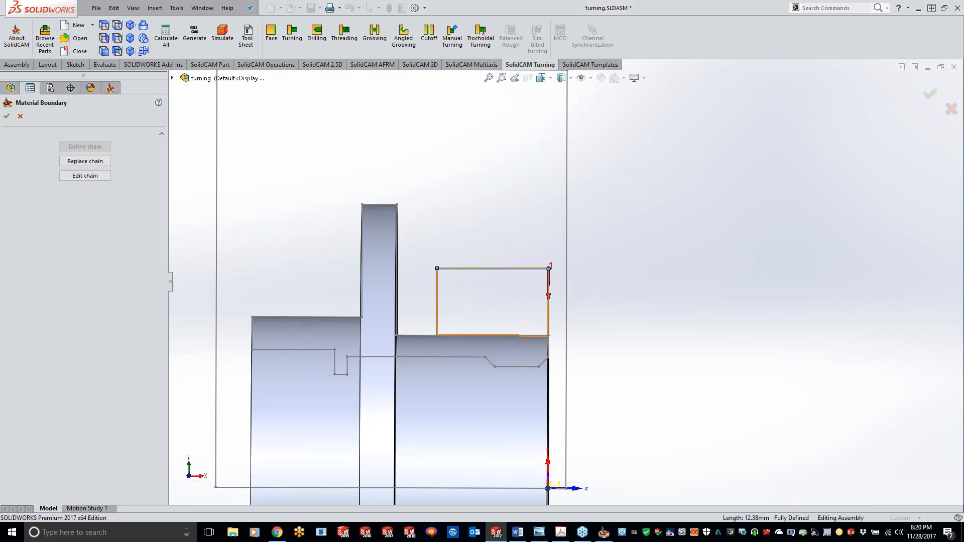
pyautogui.click(7, 117)
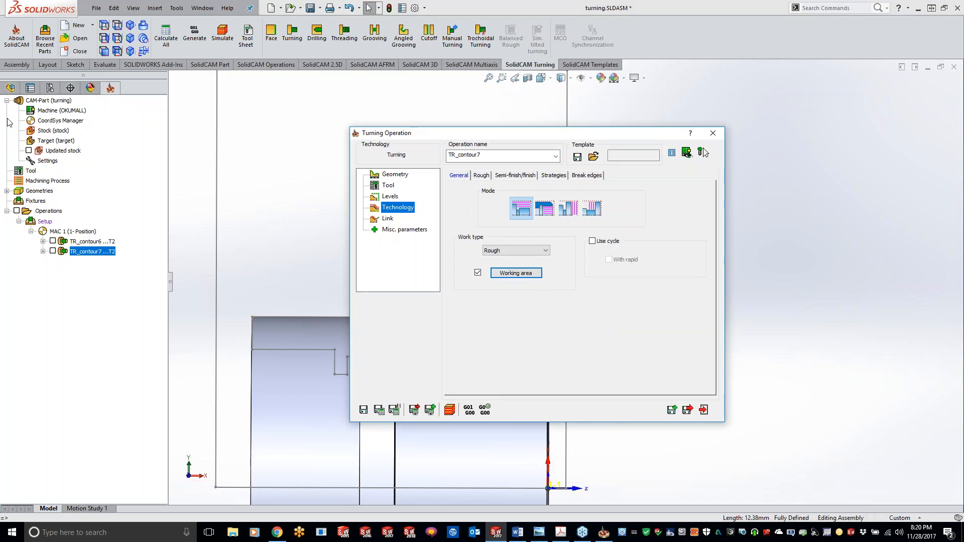
# Step: Save and calculate TR_contour7 with the working area and inspect its toolpath over the model
pyautogui.click(379, 411)
pyautogui.doubleClick(611, 134)
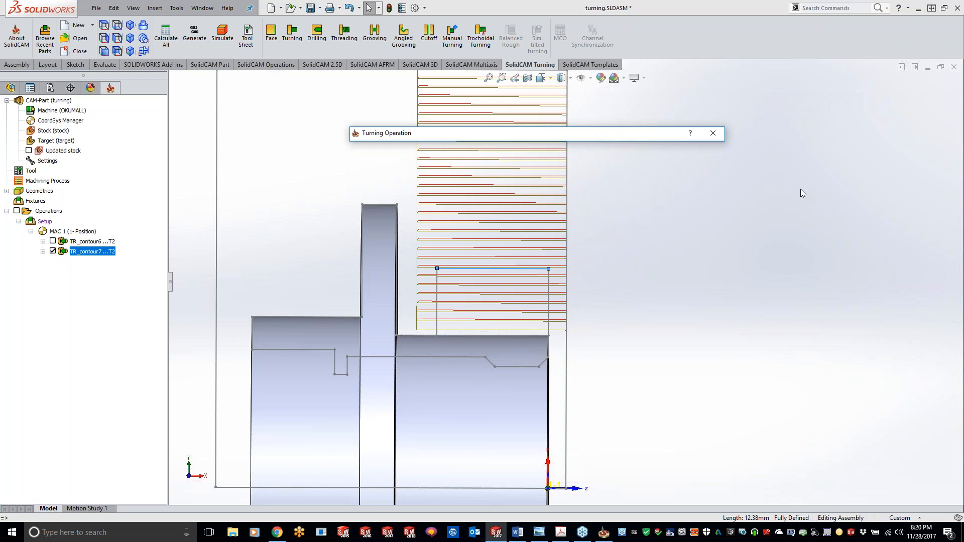
pyautogui.doubleClick(611, 137)
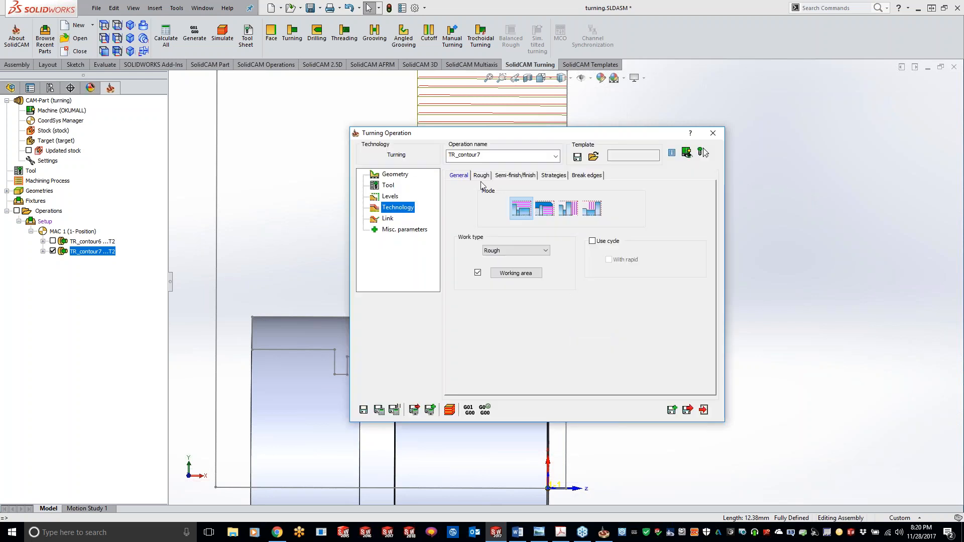
# Step: Turn off partial machining in the operation's geometry, recalculate and check the toolpath
pyautogui.click(395, 175)
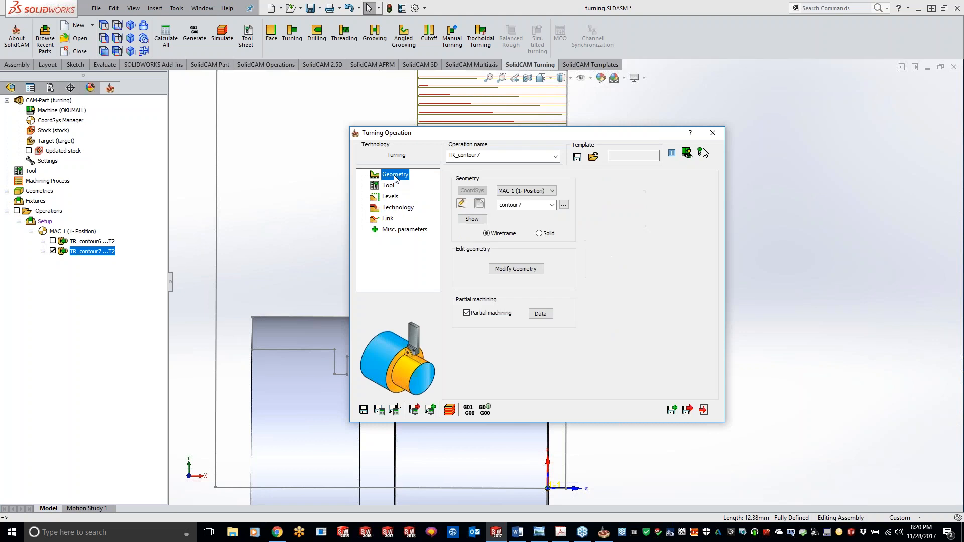
pyautogui.click(466, 313)
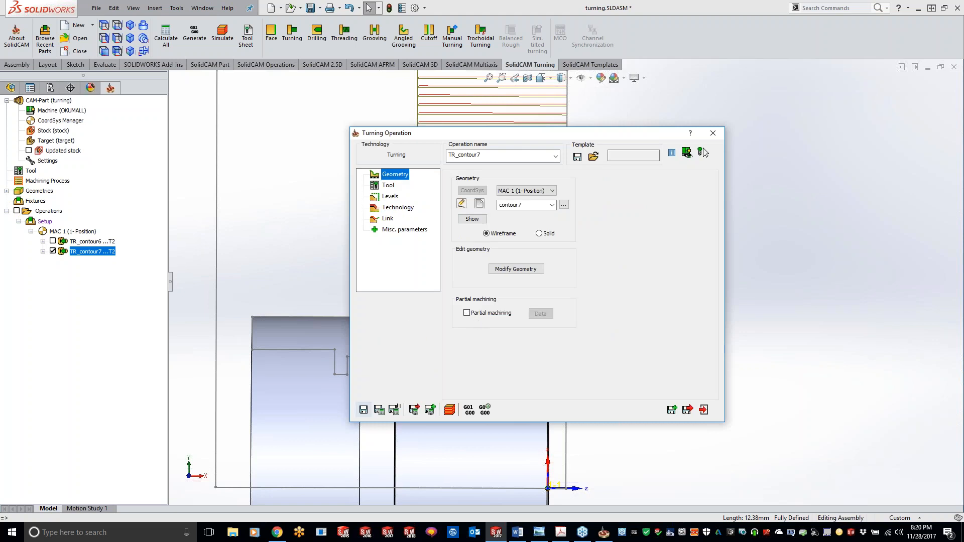
pyautogui.click(380, 410)
pyautogui.doubleClick(610, 137)
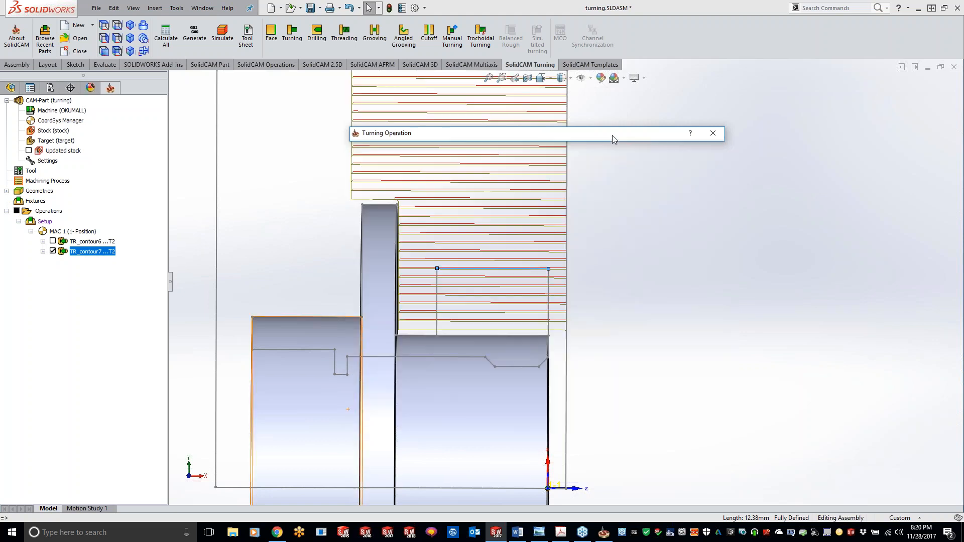
pyautogui.doubleClick(624, 133)
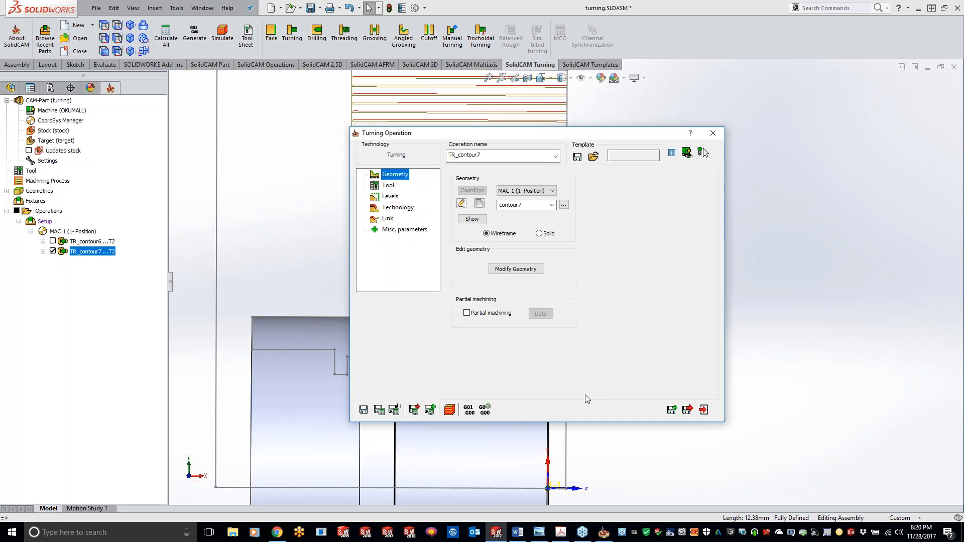
# Step: Try to edit the working area's rectangular chain by picking the rectangle's lower side
pyautogui.click(390, 209)
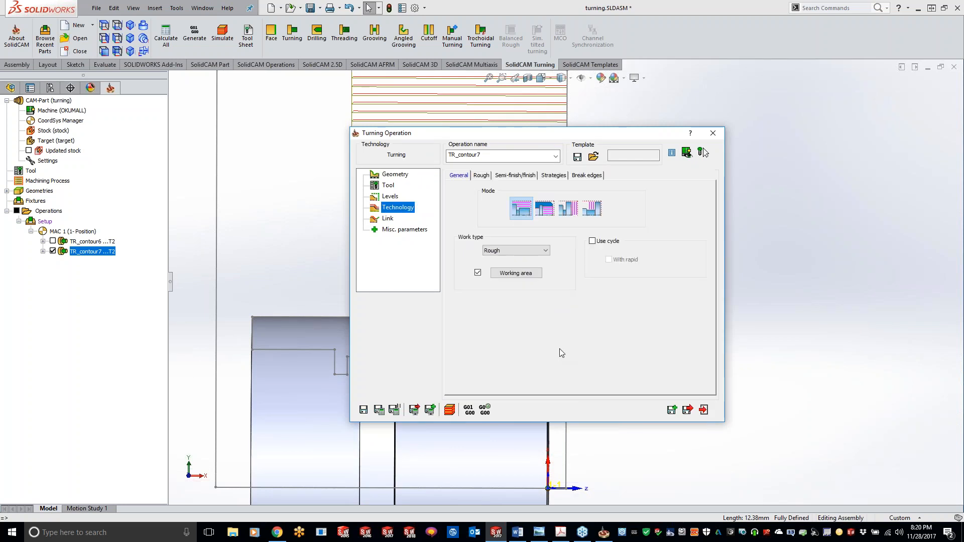
pyautogui.click(516, 273)
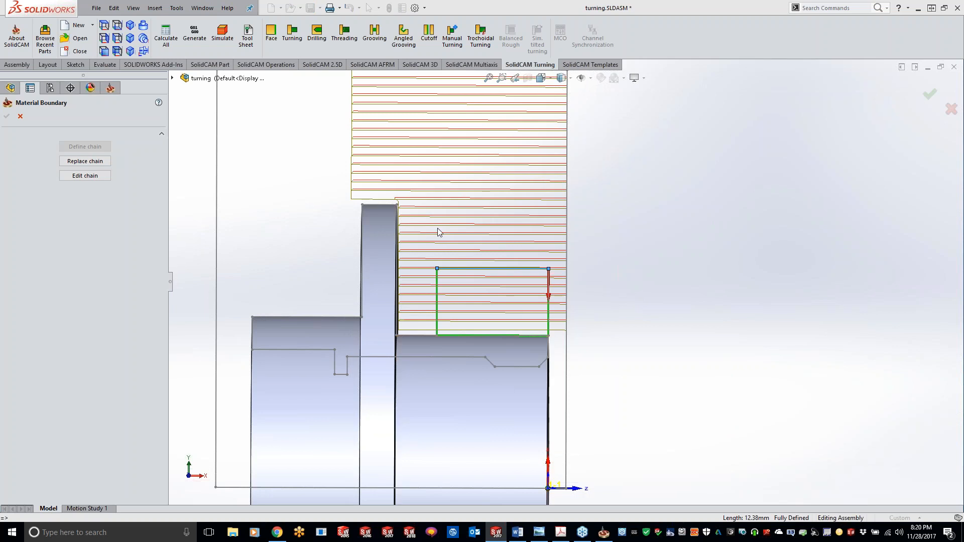
pyautogui.click(85, 175)
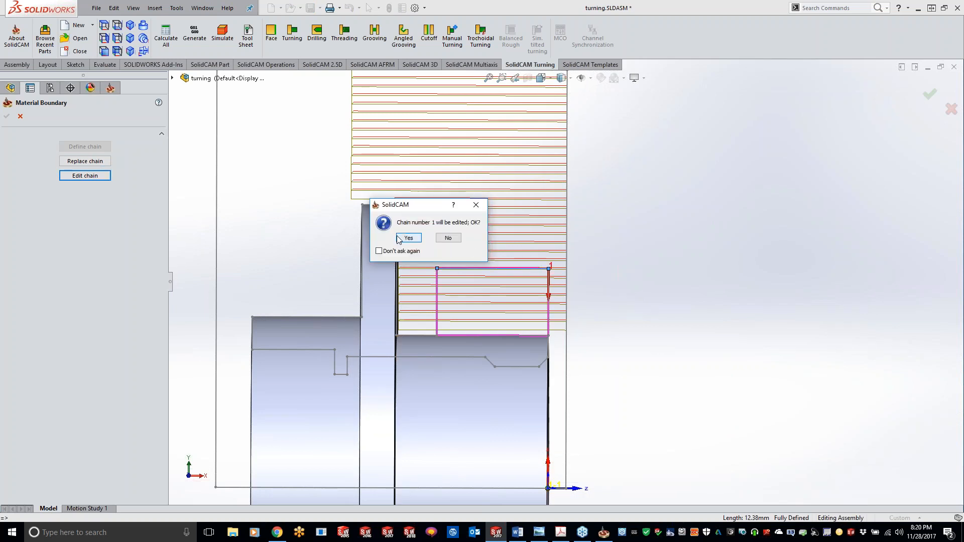
pyautogui.click(408, 238)
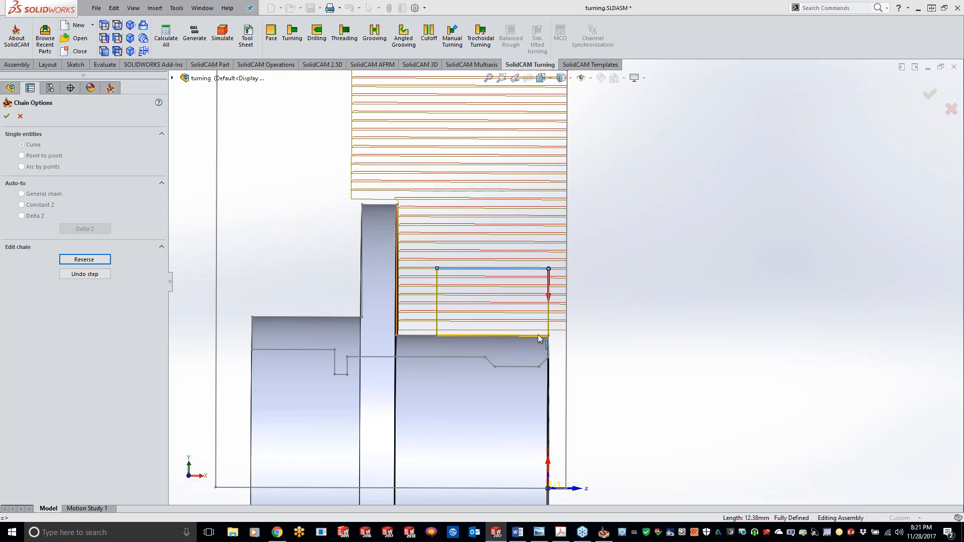
pyautogui.click(538, 335)
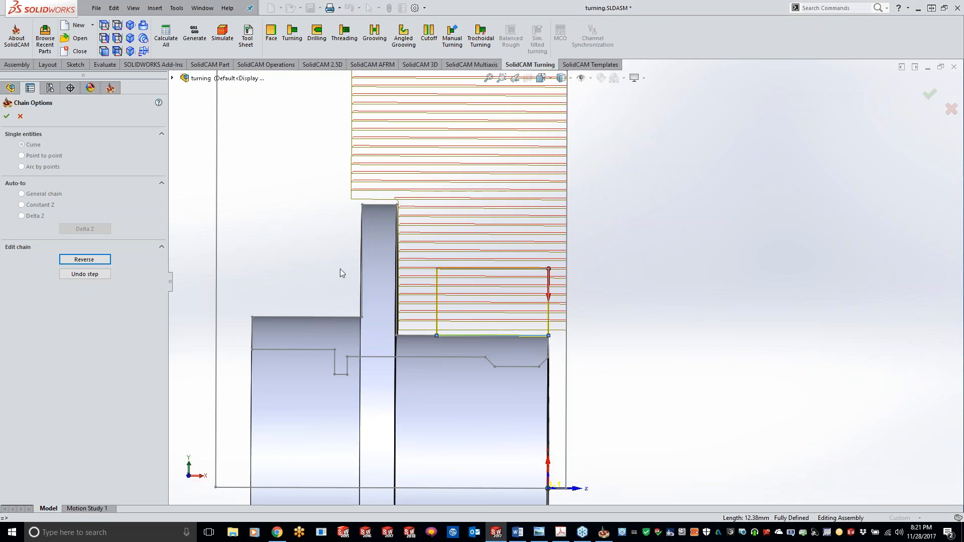
pyautogui.click(7, 116)
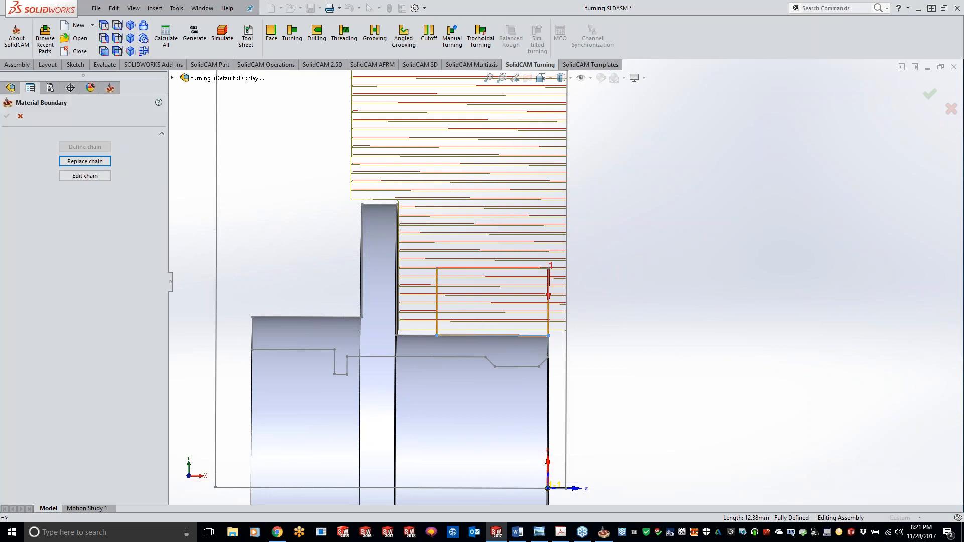
# Step: Replace the working area chain with the rectangle's lower and flange-facing sides, recalculate the operation and check the toolpath
pyautogui.click(85, 161)
pyautogui.click(411, 238)
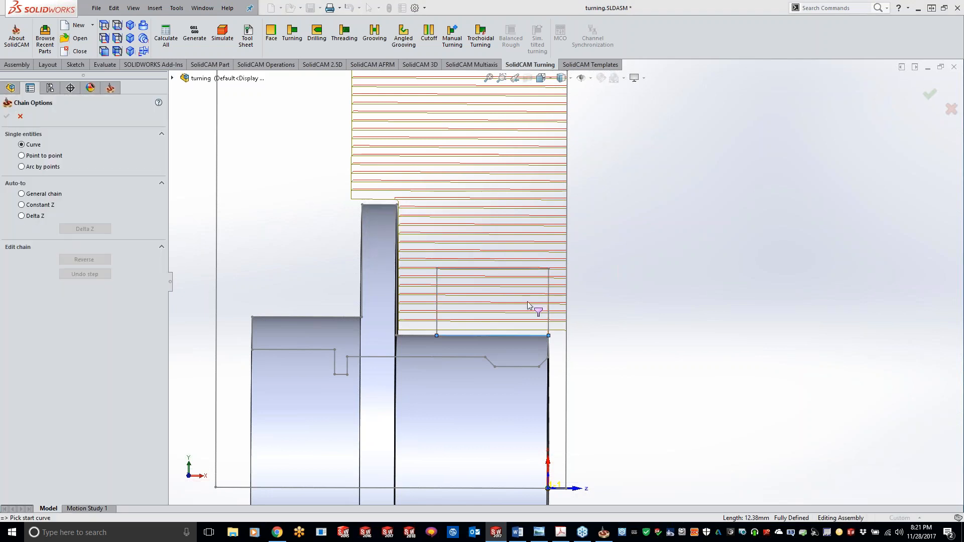
pyautogui.click(520, 336)
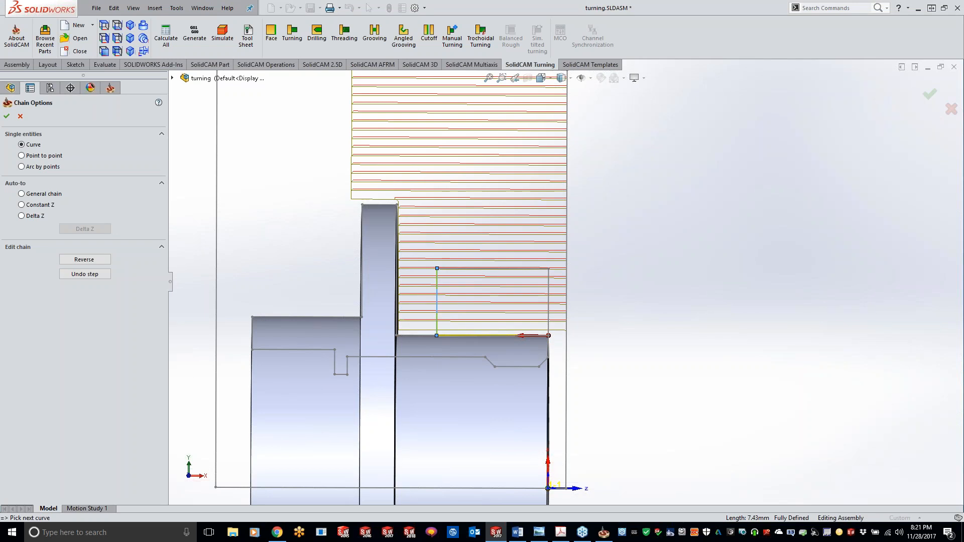
pyautogui.click(6, 116)
pyautogui.click(8, 117)
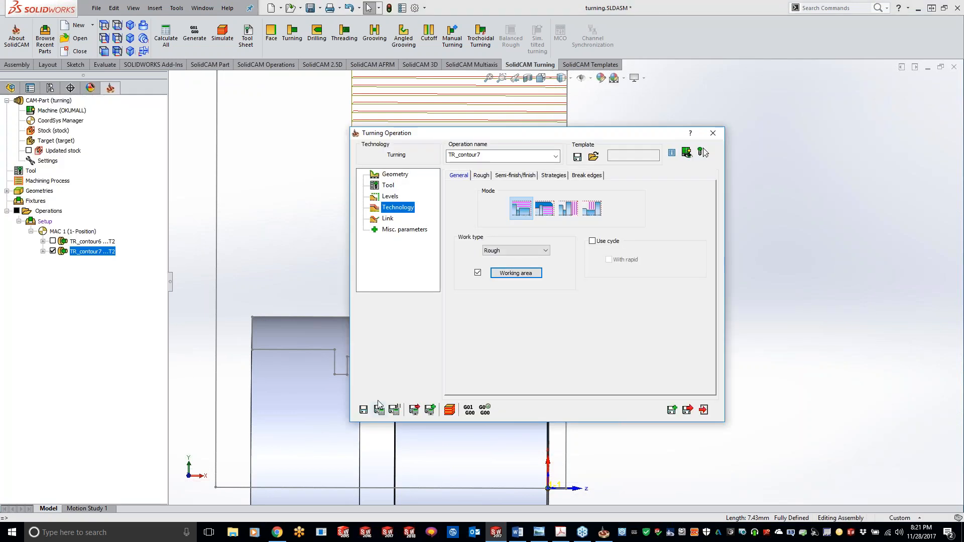
pyautogui.click(379, 410)
pyautogui.doubleClick(560, 134)
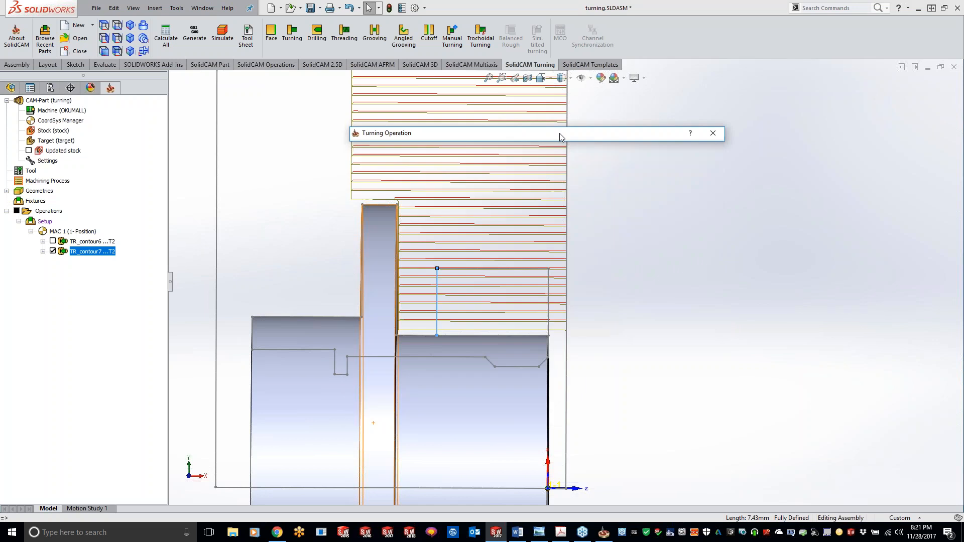
pyautogui.doubleClick(560, 134)
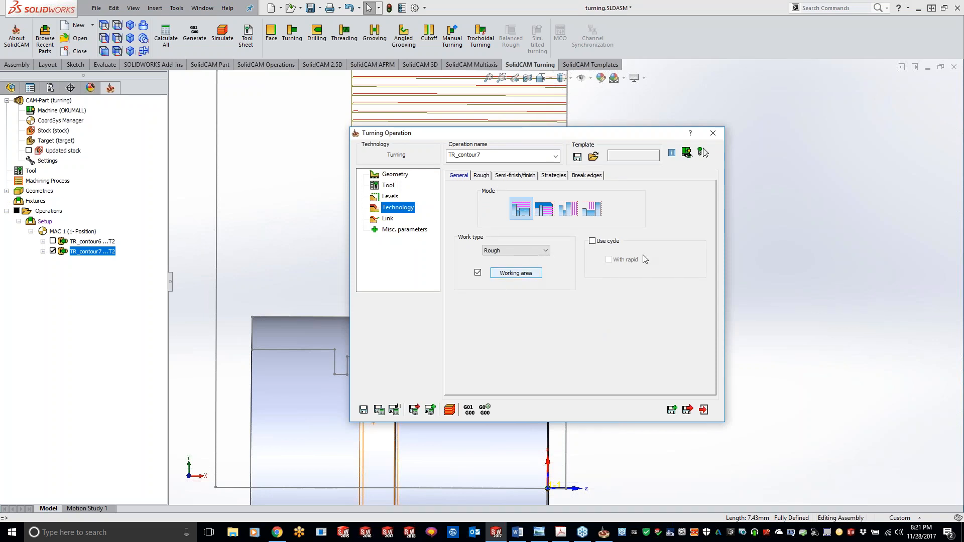
# Step: Open the SolidCAM Turning help and search it for "working area"
pyautogui.click(690, 133)
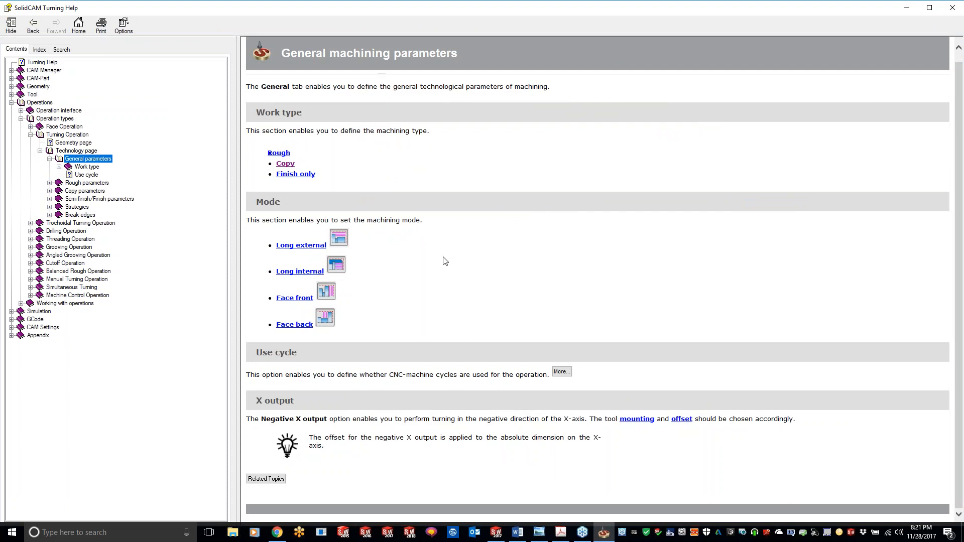
pyautogui.click(62, 49)
pyautogui.write('working are')
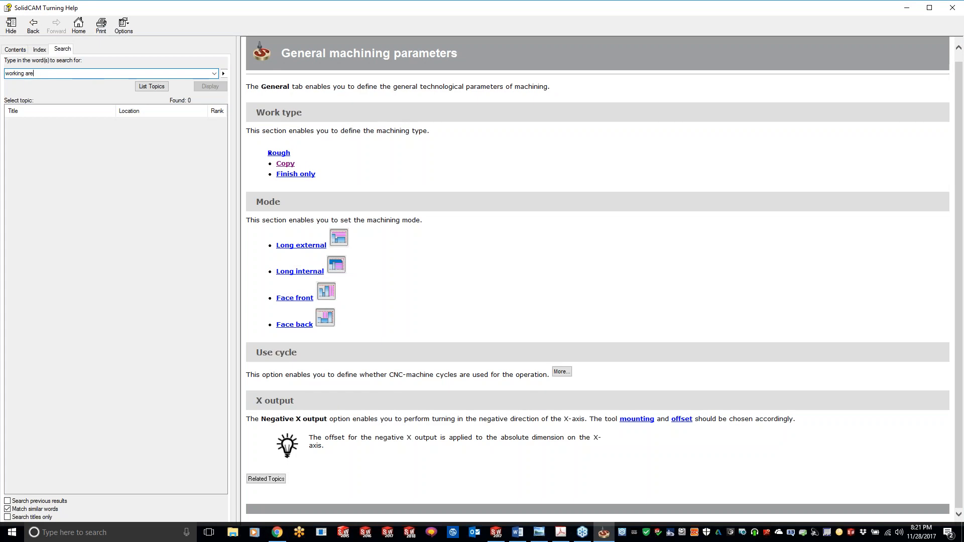
pyautogui.press('Return')
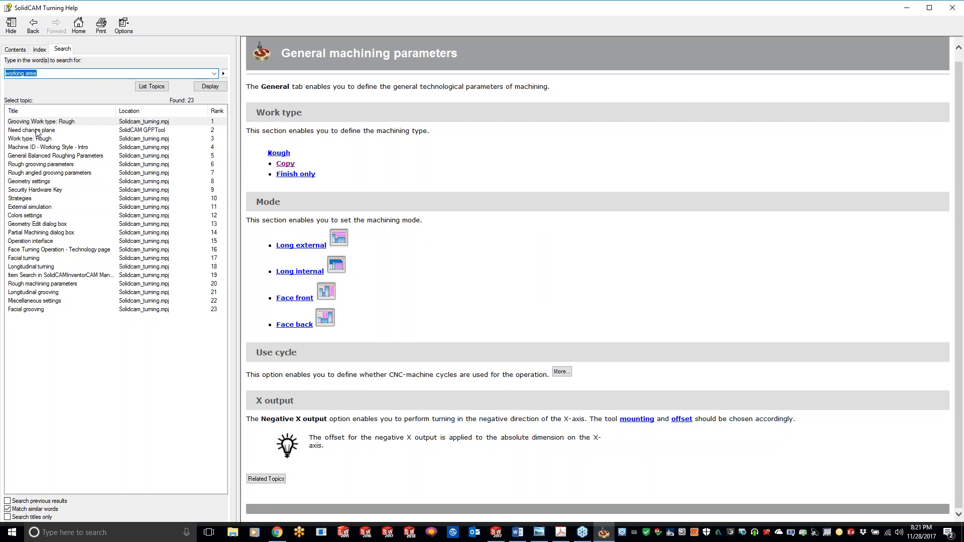
# Step: Open the help topic on the Rough work type and read its Working area section
pyautogui.doubleClick(36, 132)
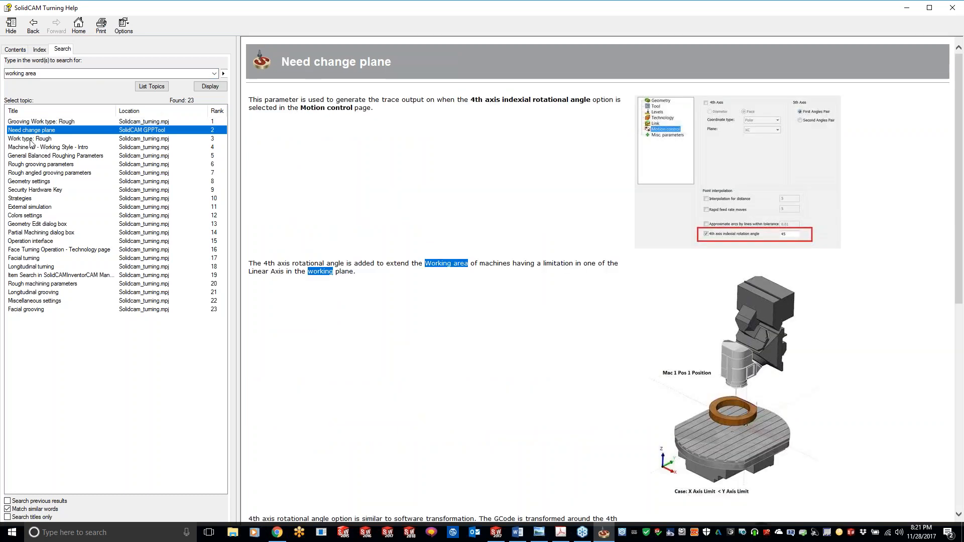
pyautogui.click(33, 140)
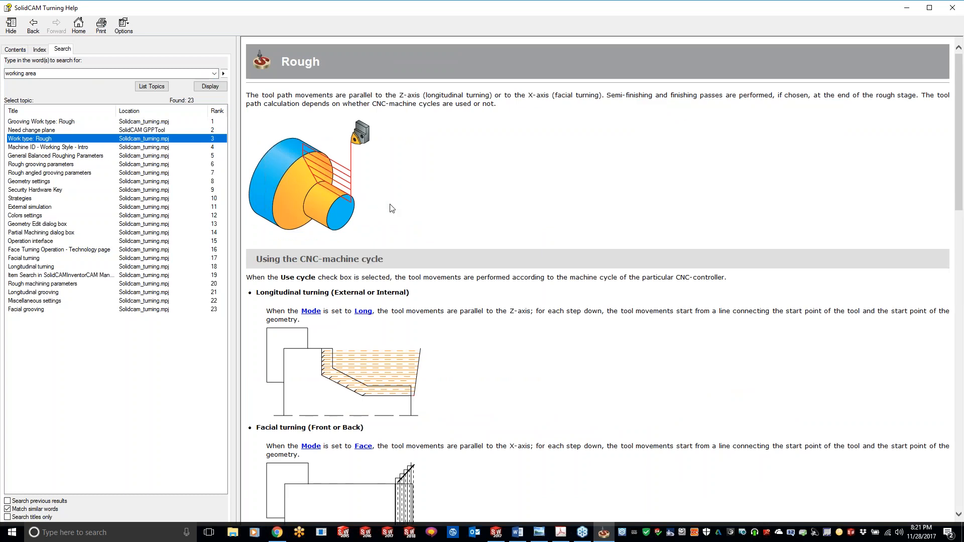
pyautogui.scroll(-3, 477, 347)
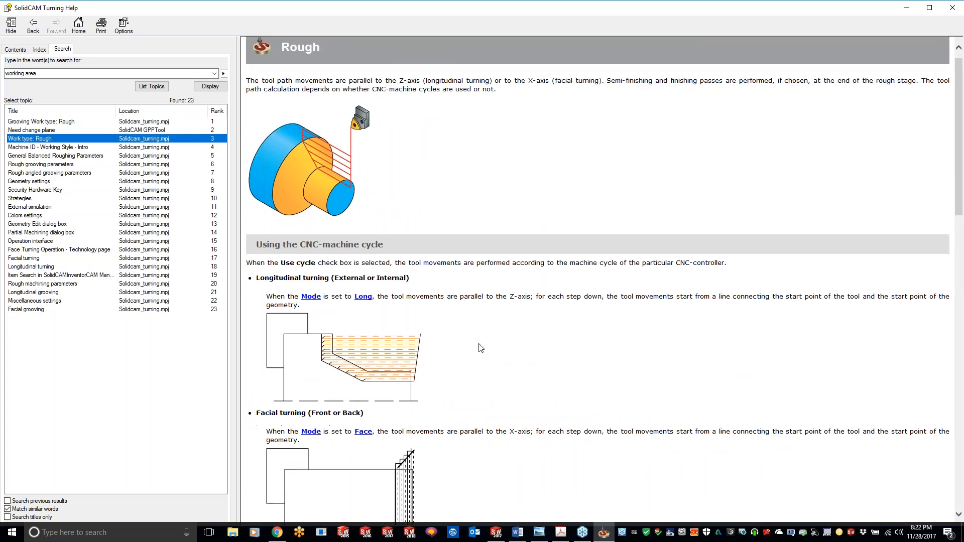
pyautogui.scroll(-2, 480, 347)
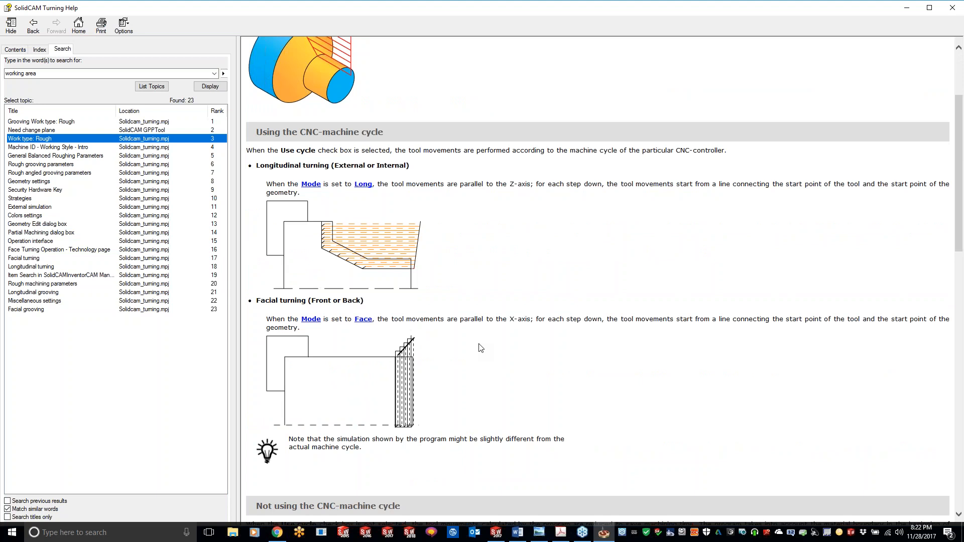
pyautogui.scroll(5, 479, 346)
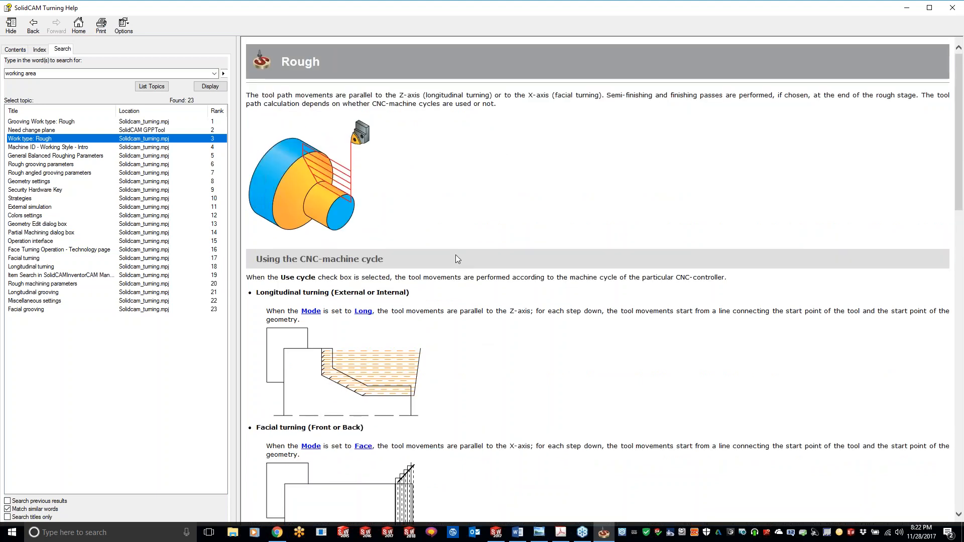
pyautogui.scroll(-11, 479, 303)
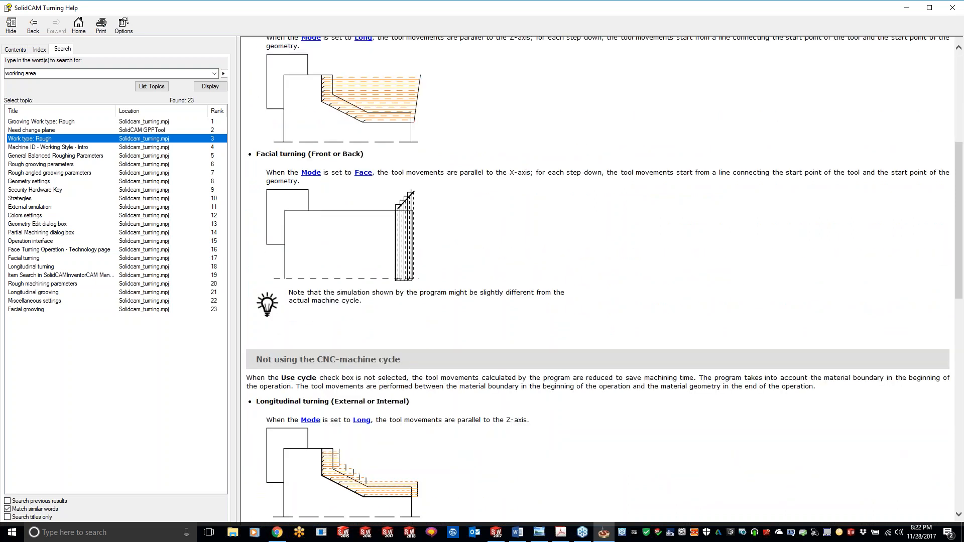
pyautogui.scroll(-8, 602, 279)
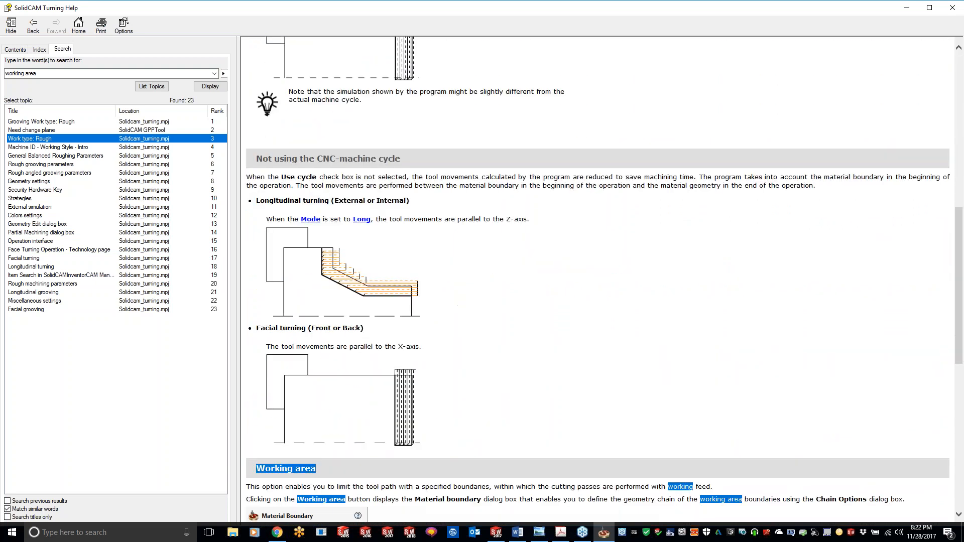
pyautogui.scroll(-10, 603, 279)
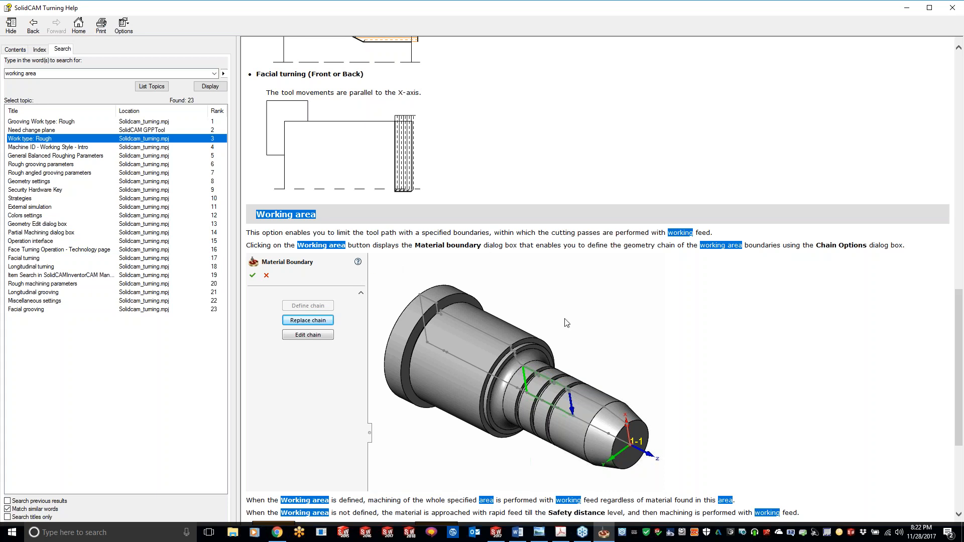
pyautogui.scroll(-4, 562, 322)
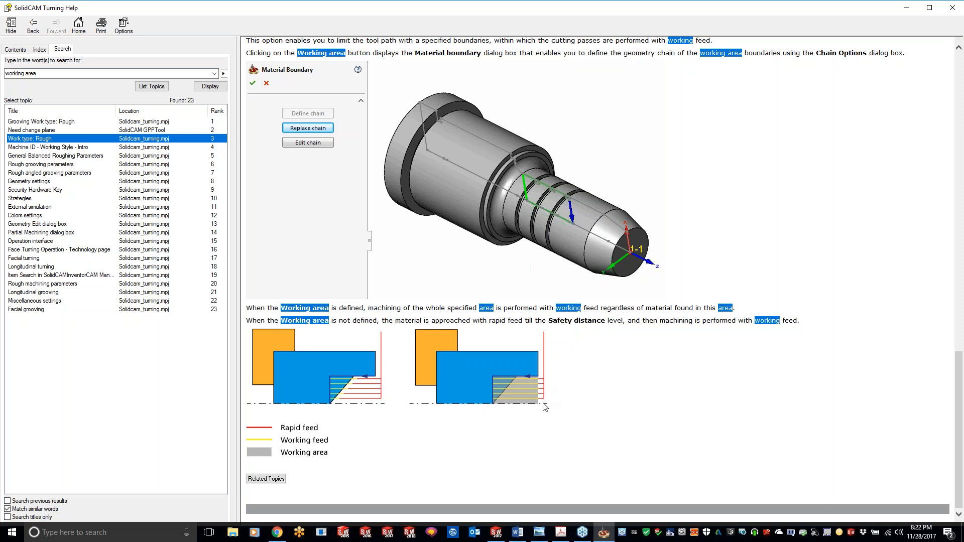
# Step: Switch back to the turning operation and compare its toolpath with the sketched working area rectangle
pyautogui.moveTo(545, 12); pyautogui.dragTo(963, 135)
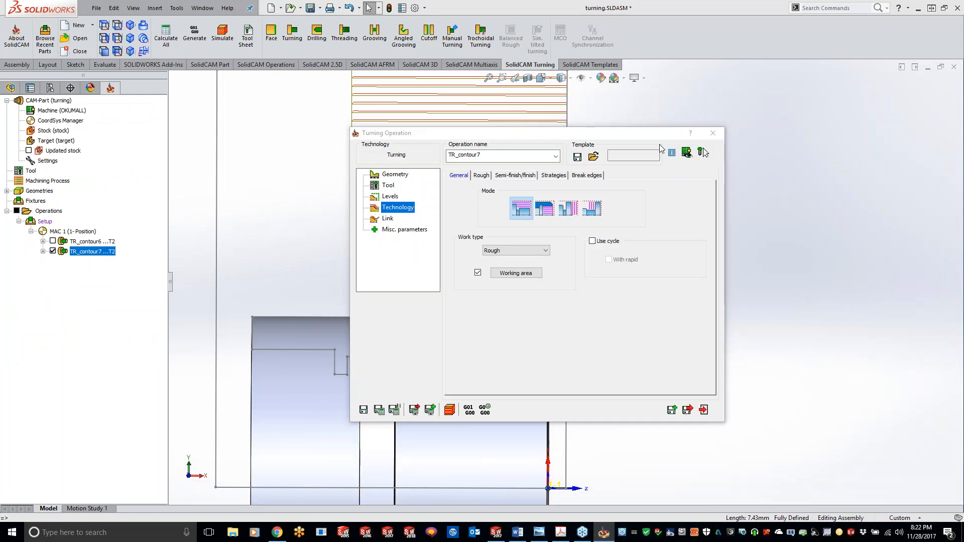
pyautogui.moveTo(583, 135); pyautogui.dragTo(146, 146)
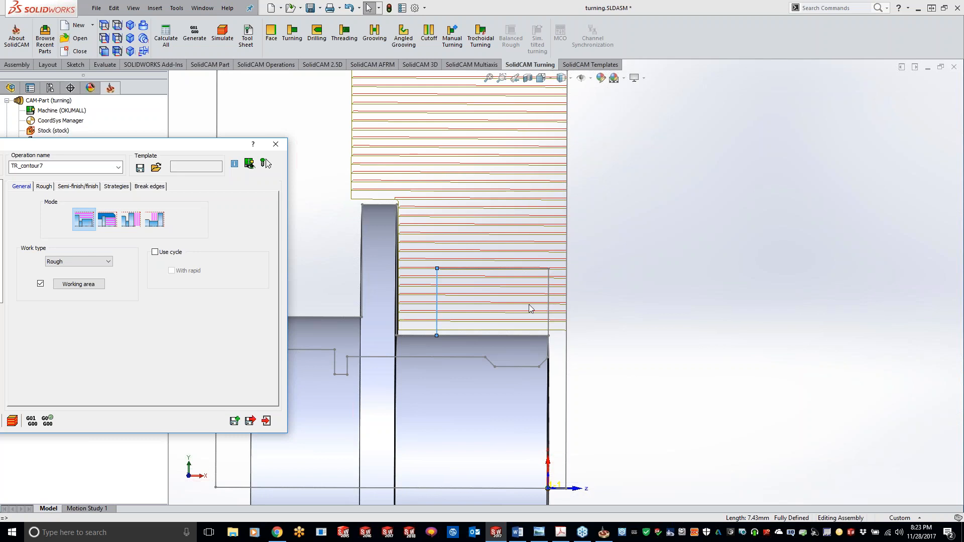
pyautogui.click(266, 161)
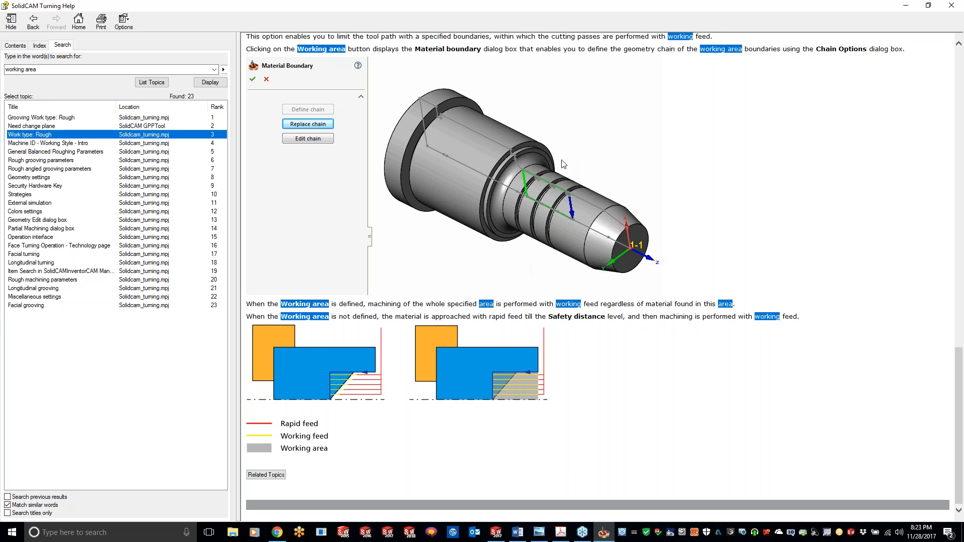
# Step: Put the help away and review the operation's geometry, levels and technology settings beside the toolpath
pyautogui.click(905, 5)
pyautogui.moveTo(216, 146); pyautogui.dragTo(881, 165)
pyautogui.click(622, 201)
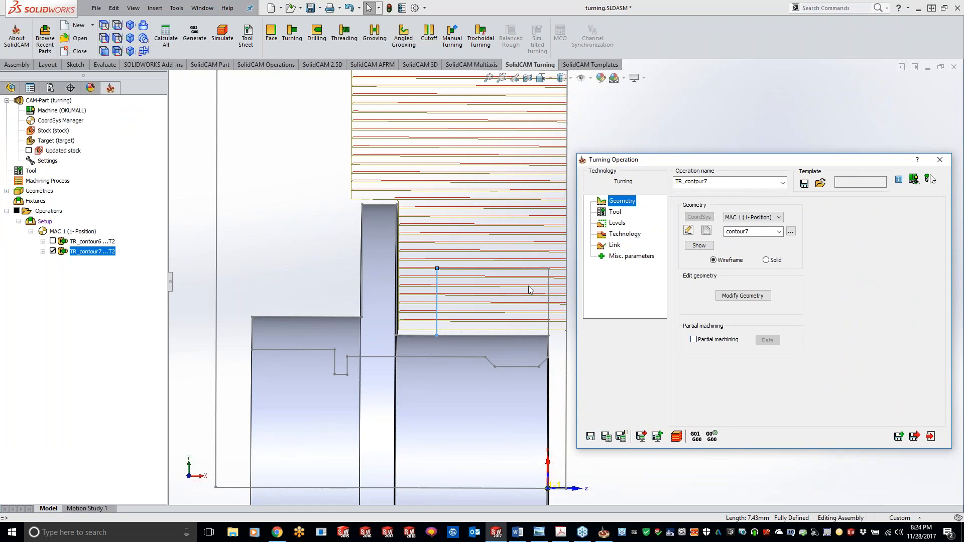
pyautogui.click(617, 223)
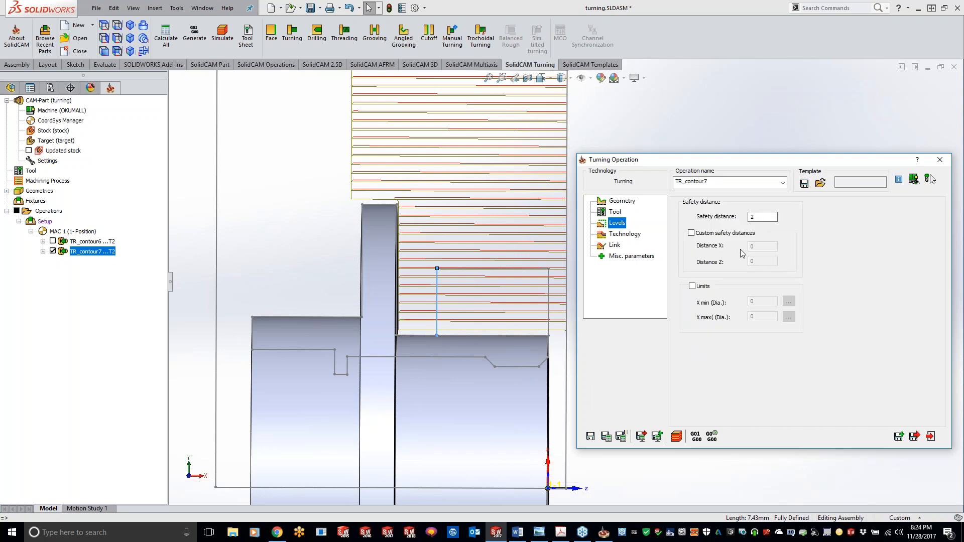
pyautogui.click(612, 234)
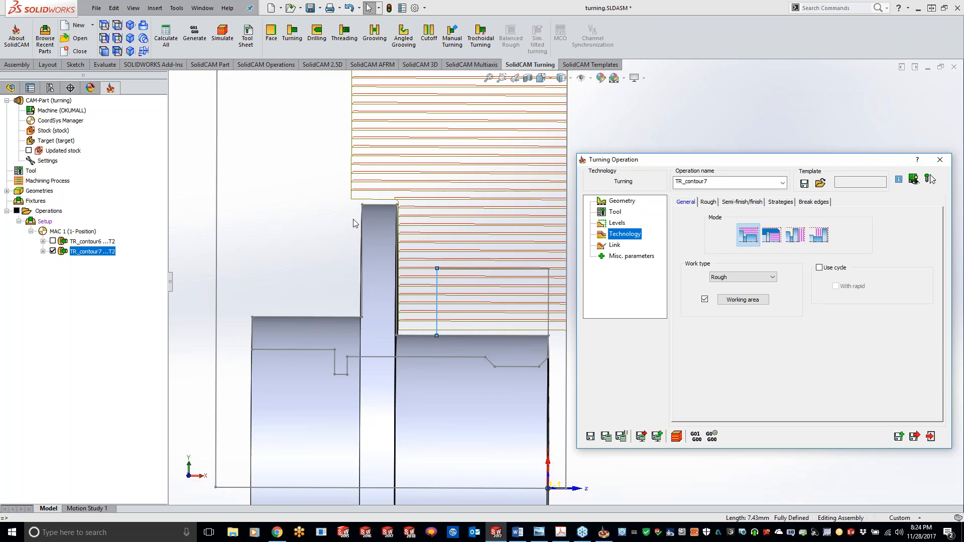
# Step: Examine the whole roughing toolpath on the part with the operation settings out of the way
pyautogui.click(378, 186)
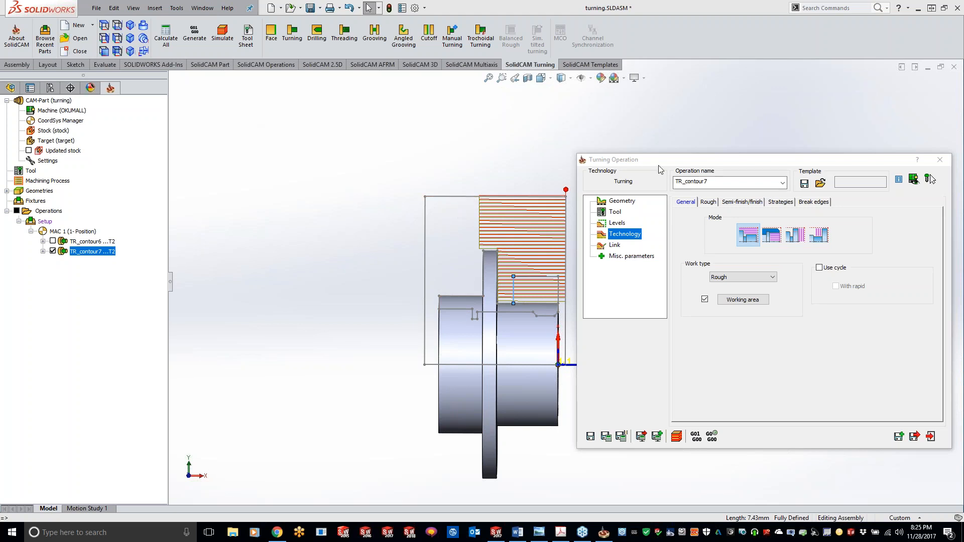
pyautogui.doubleClick(673, 159)
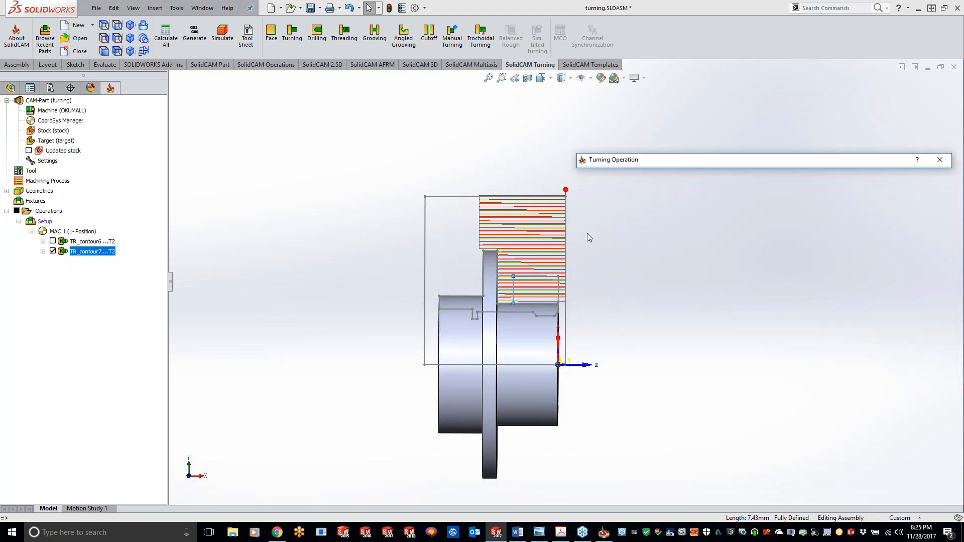
pyautogui.click(612, 283)
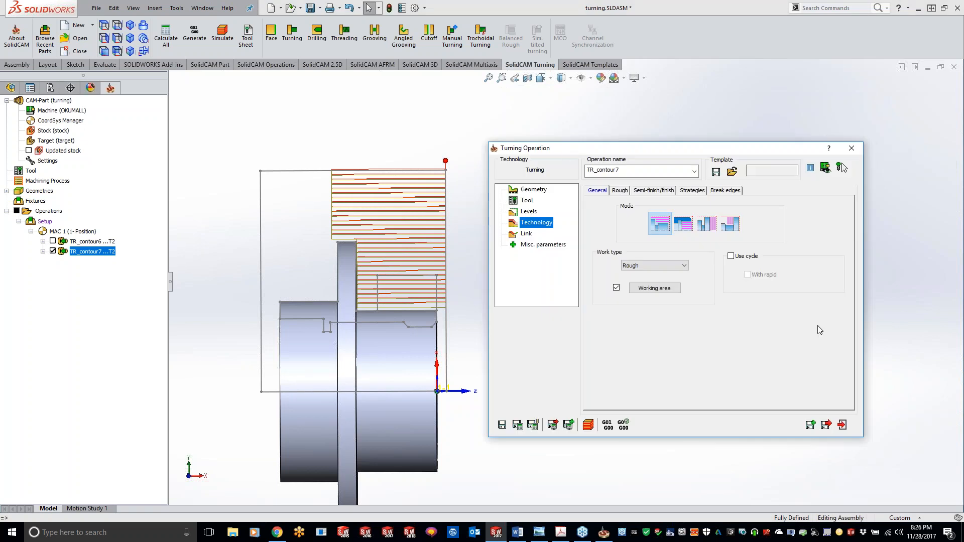
# Step: Recheck the working area illustration in the turning help and close the help
pyautogui.click(604, 535)
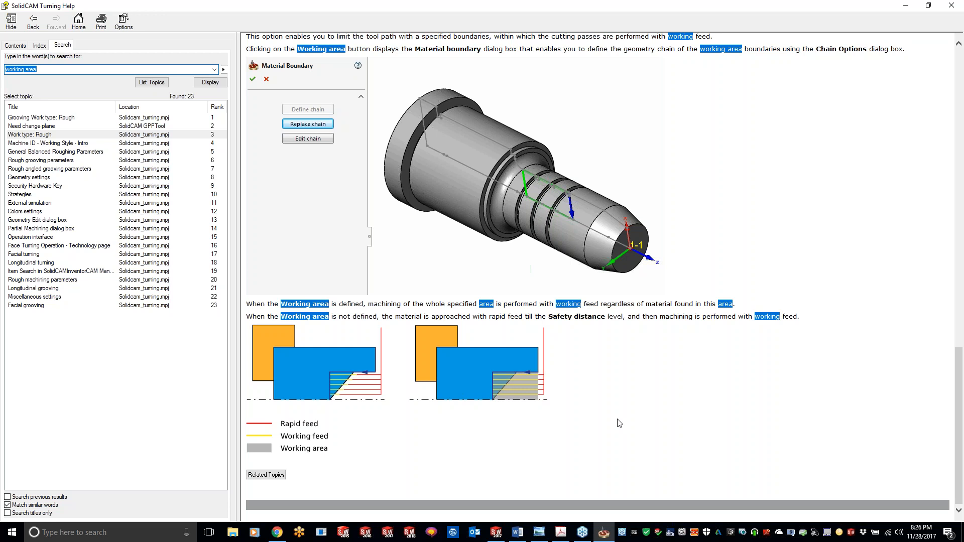
pyautogui.click(673, 410)
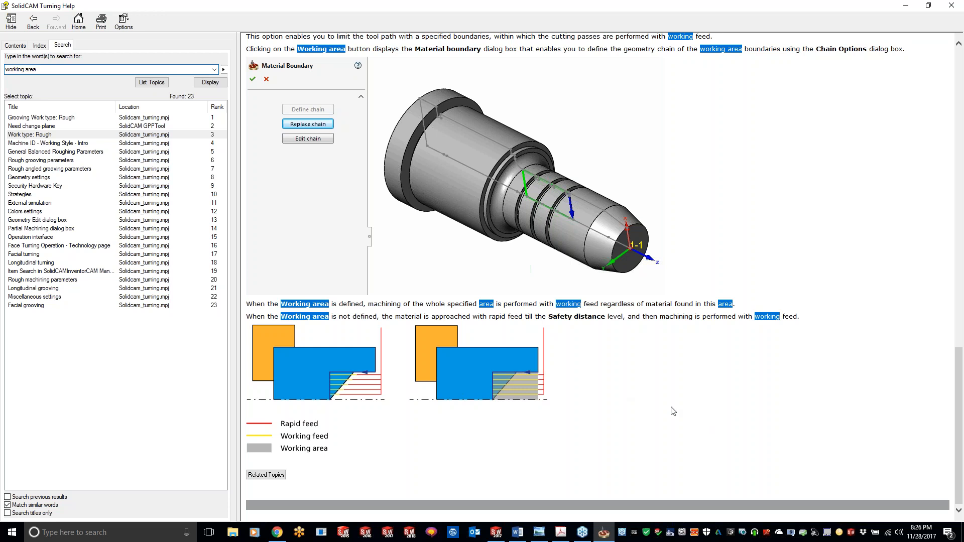
pyautogui.click(949, 6)
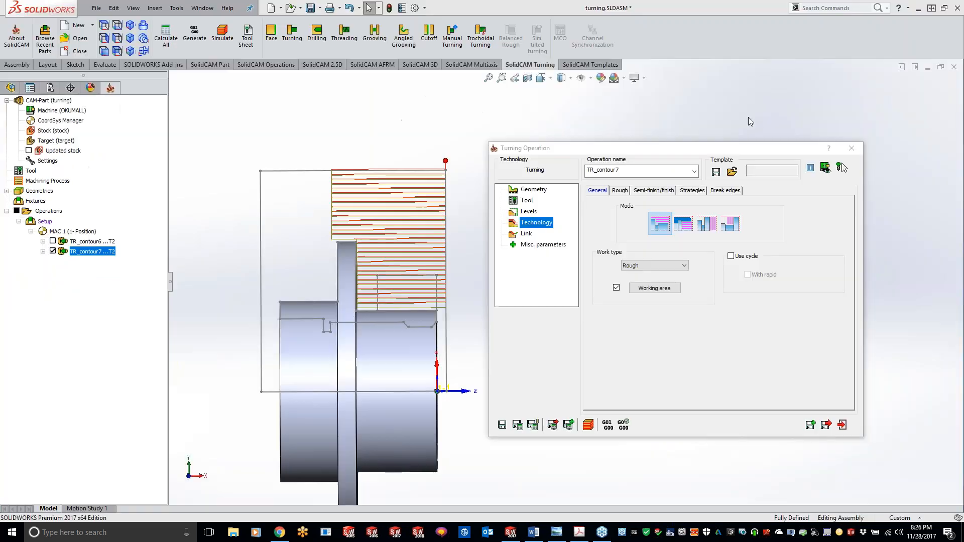
# Step: Turn off the operation's working area and hide Sketch1 with the working area rectangle
pyautogui.click(616, 288)
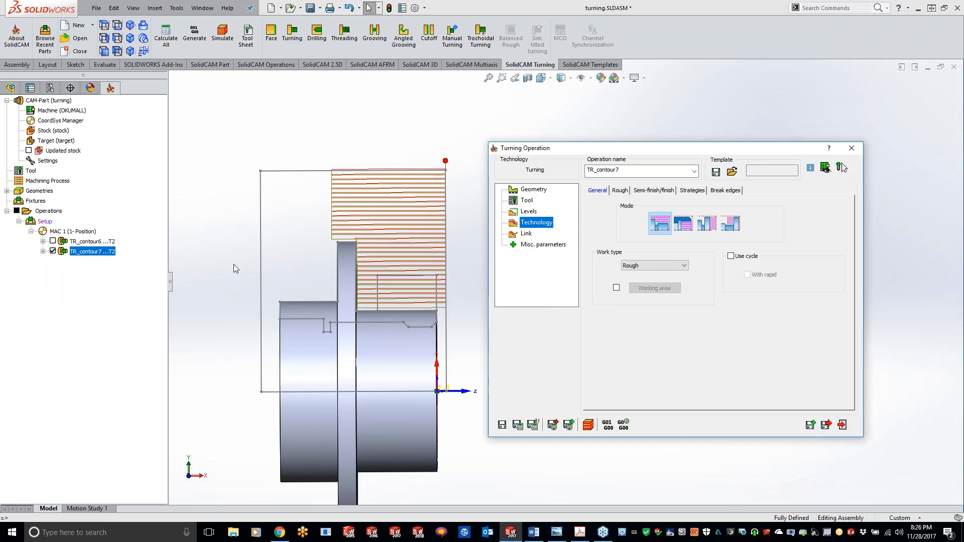
pyautogui.click(10, 88)
pyautogui.click(41, 367)
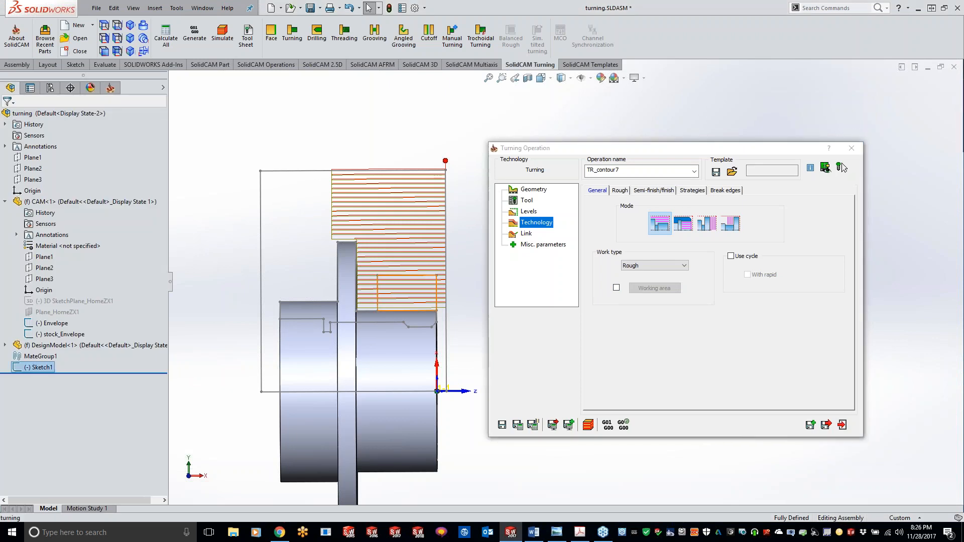
pyautogui.rightClick(41, 368)
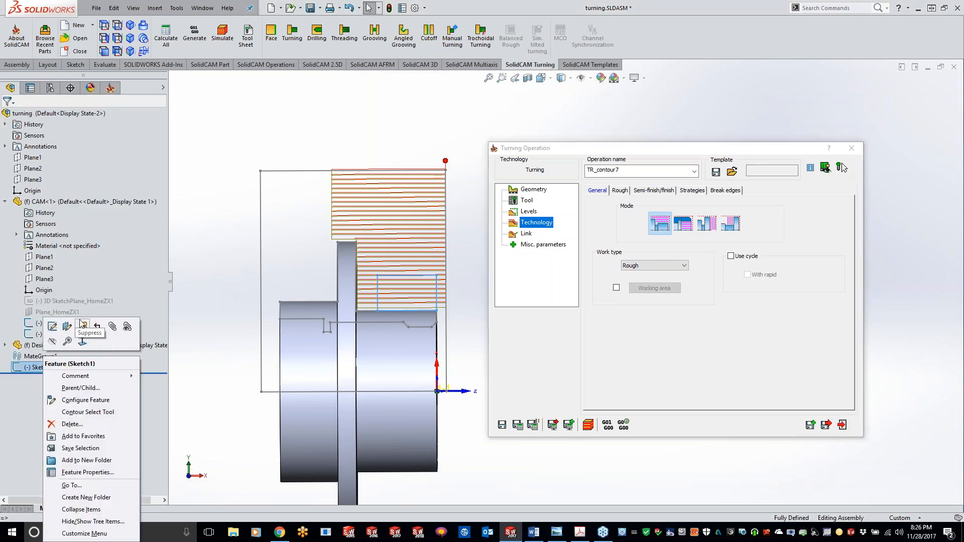
pyautogui.click(53, 342)
pyautogui.click(387, 123)
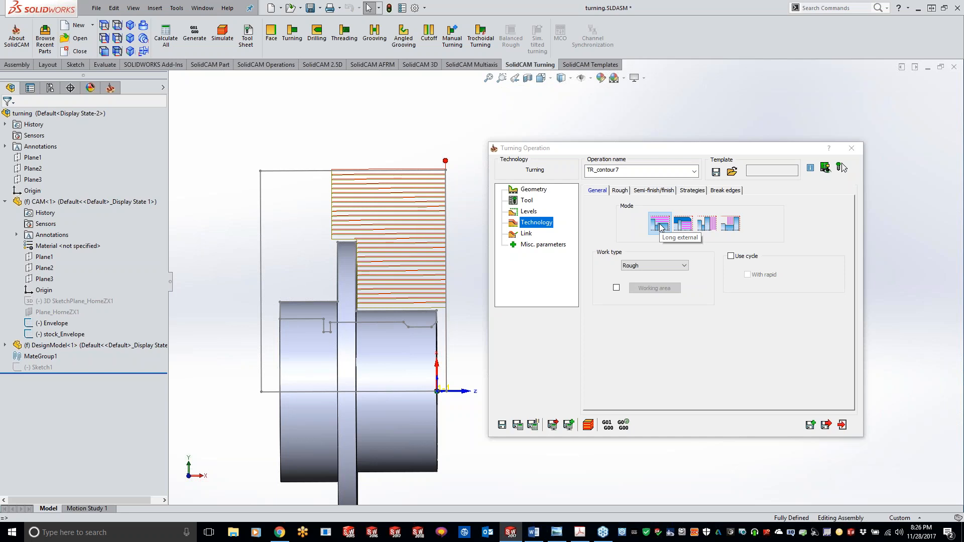
# Step: Set the rough type to Stairs and recalculate the operation to check its toolpath
pyautogui.click(622, 191)
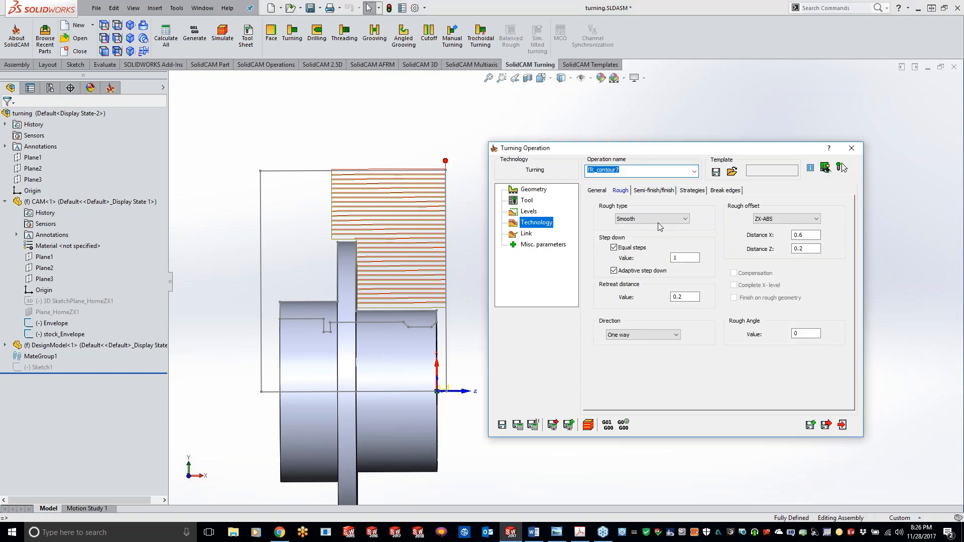
pyautogui.moveTo(655, 221)
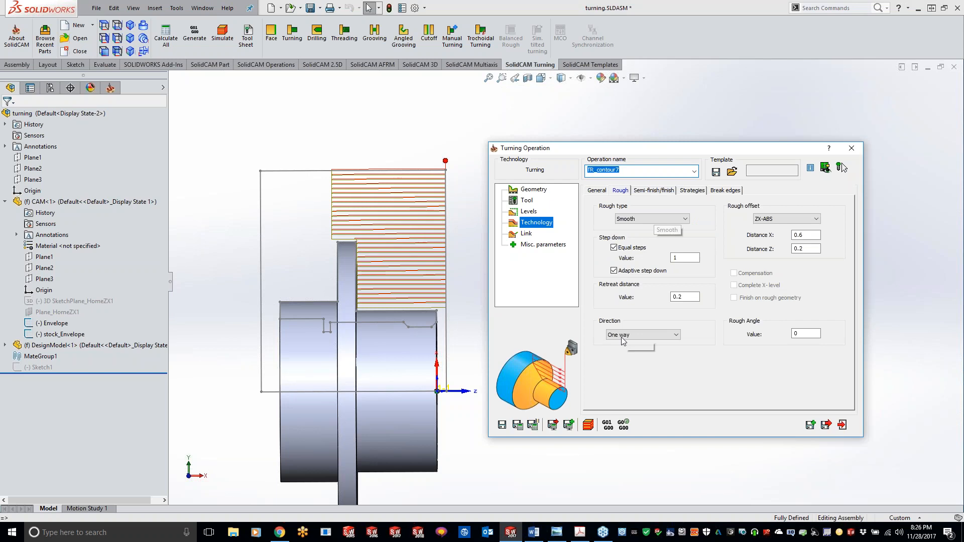
pyautogui.click(644, 219)
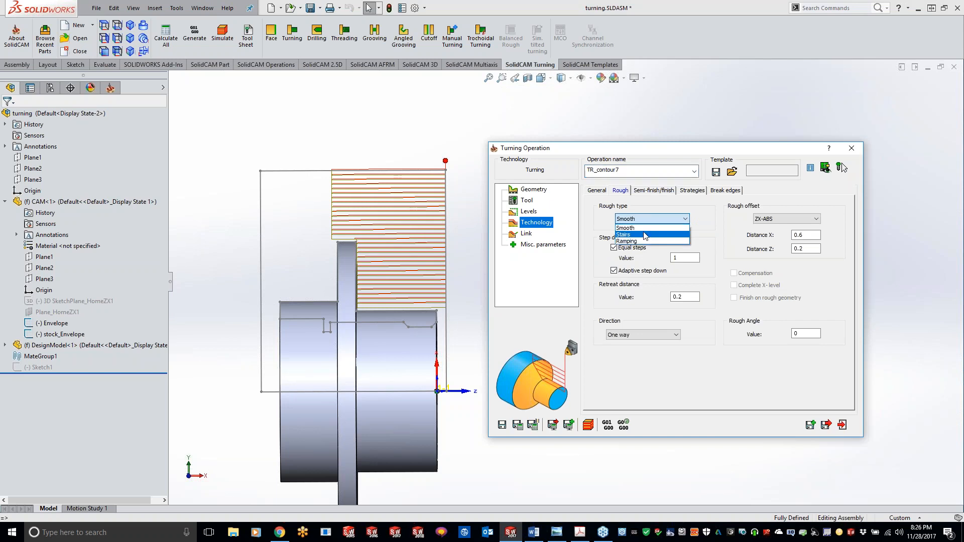
pyautogui.click(645, 234)
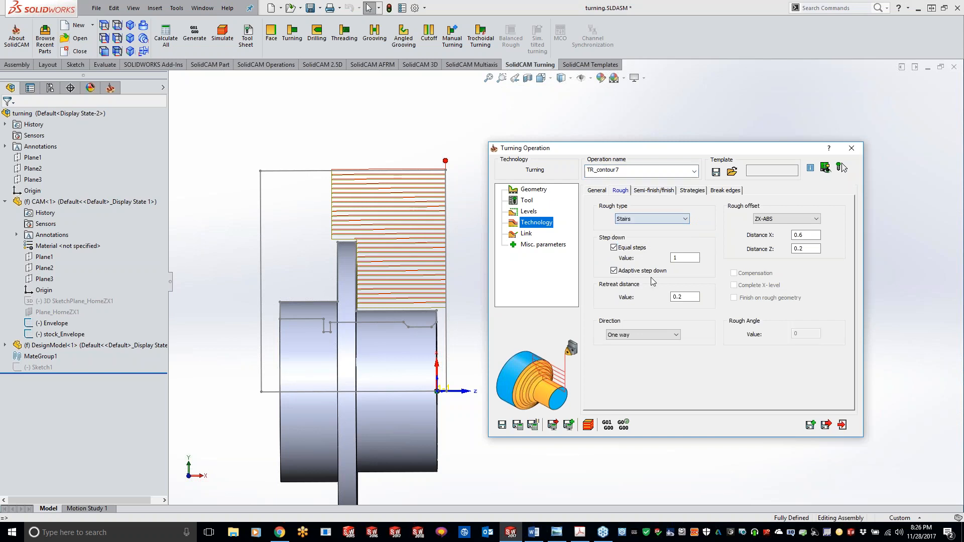
pyautogui.click(517, 425)
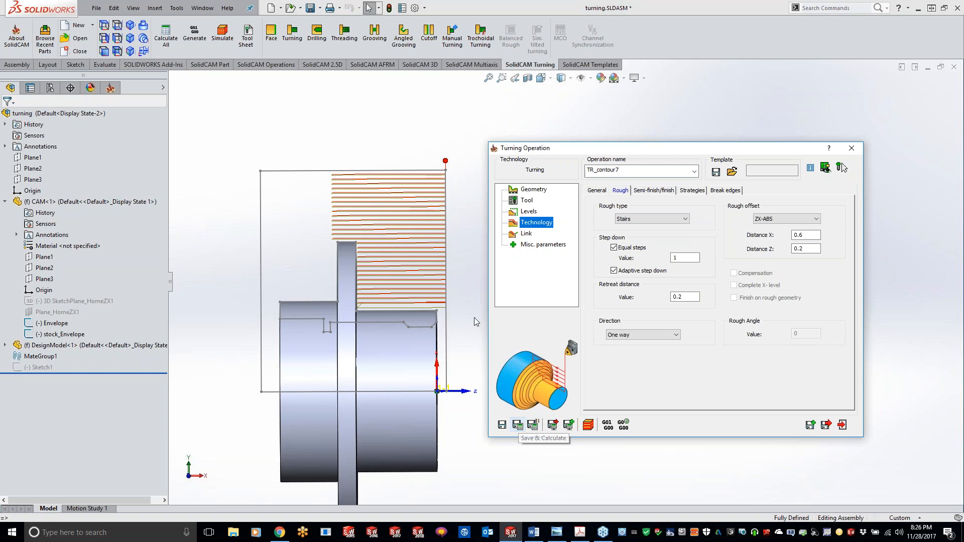
# Step: Set the rough type back to Smooth and recalculate the operation
pyautogui.click(643, 219)
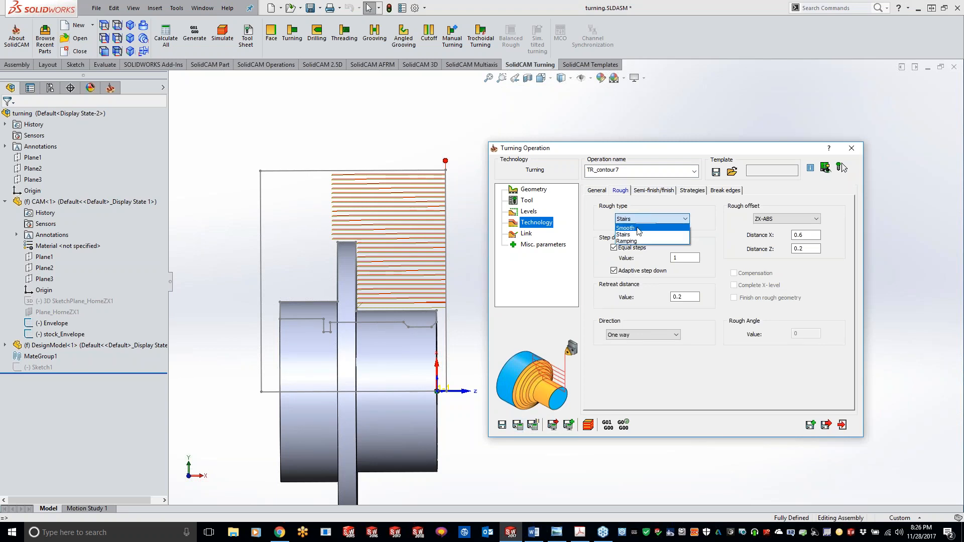
pyautogui.click(625, 228)
pyautogui.click(520, 429)
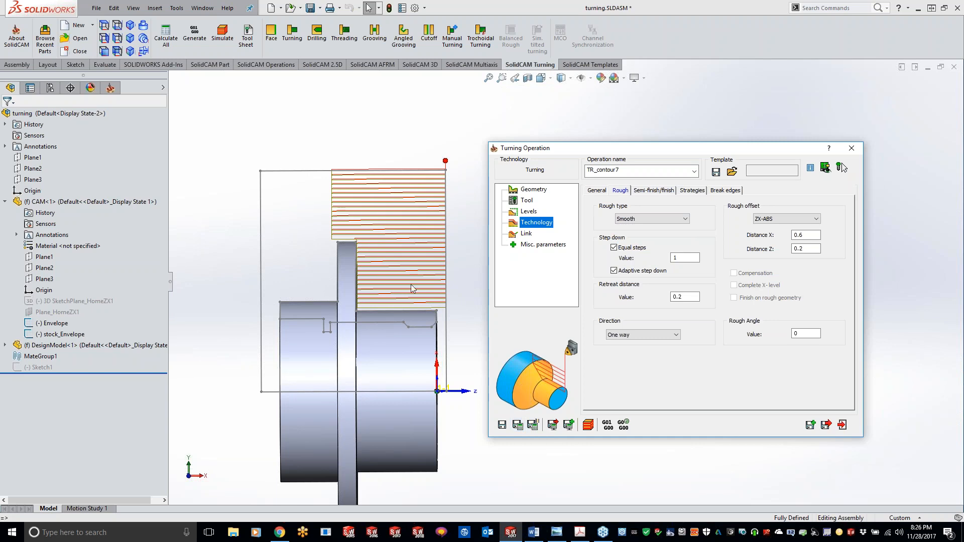
# Step: Review the semi-finish/finish and general technology settings, and return to the rough settings
pyautogui.click(656, 192)
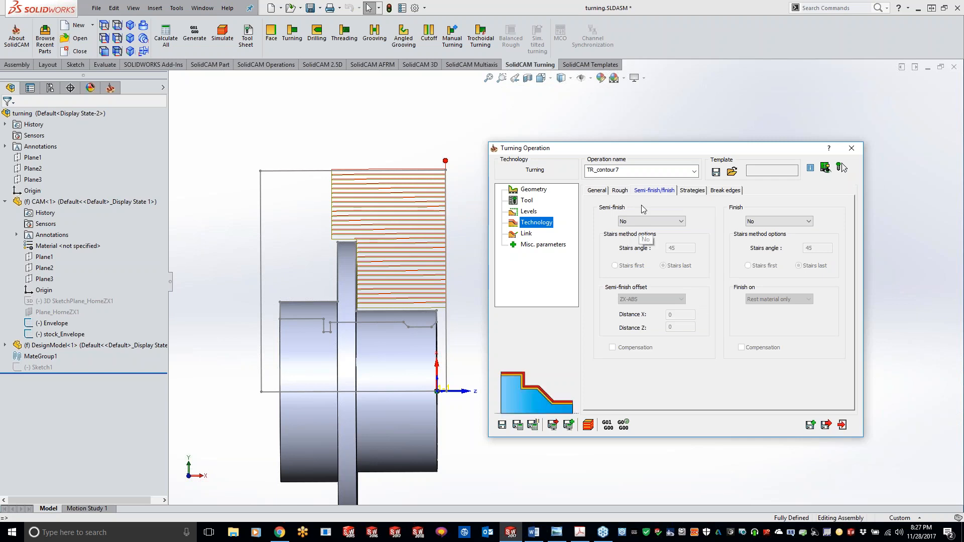
pyautogui.click(604, 192)
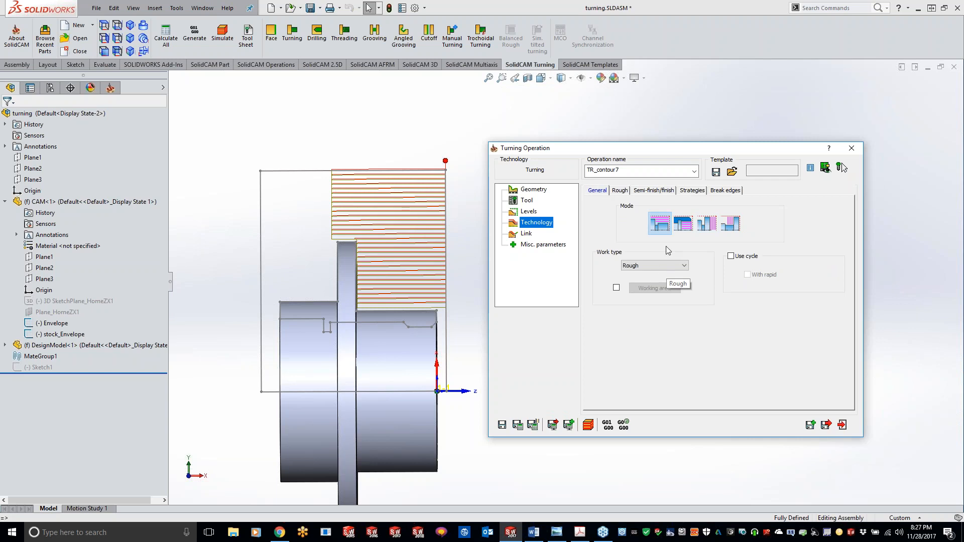
pyautogui.click(621, 191)
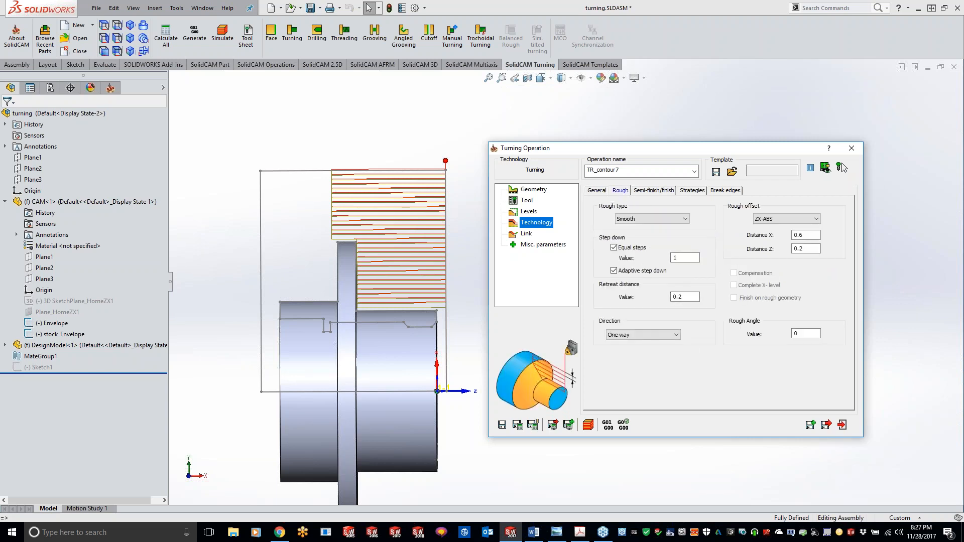
# Step: Set the rough offset's X distance to 0.2 and recalculate the operation
pyautogui.click(677, 257)
pyautogui.click(691, 297)
pyautogui.moveTo(808, 235); pyautogui.dragTo(791, 235)
pyautogui.write('.2')
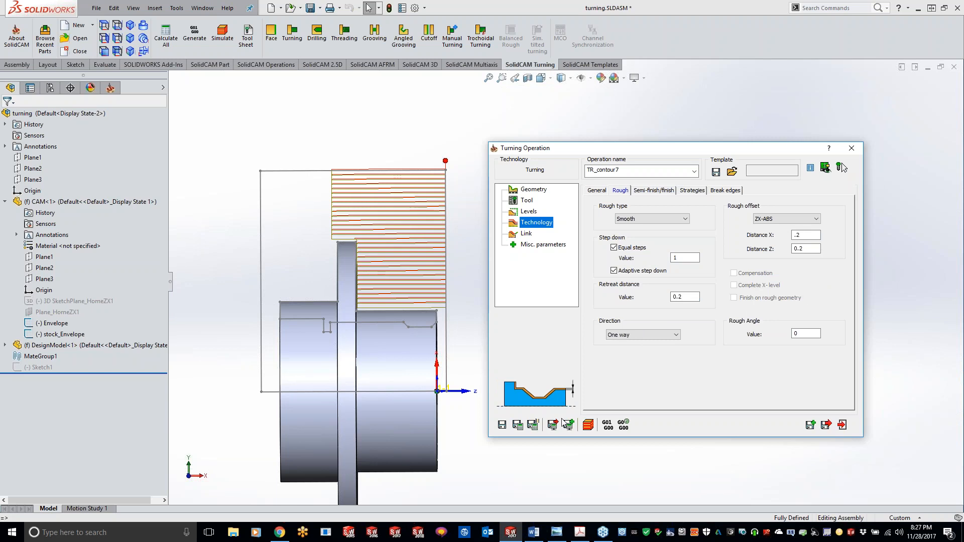
pyautogui.click(518, 426)
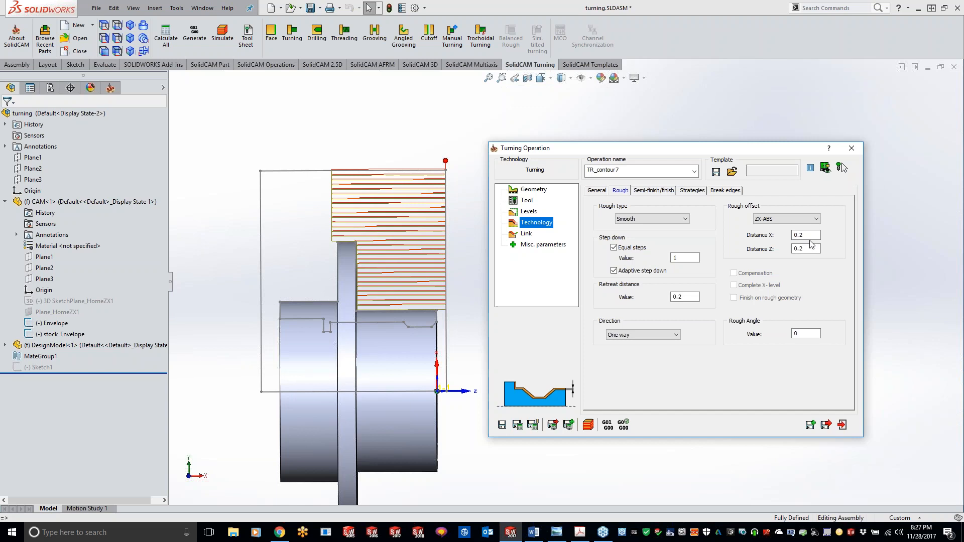
# Step: Set the finish type to ISO-Turning method and recalculate the operation
pyautogui.click(654, 191)
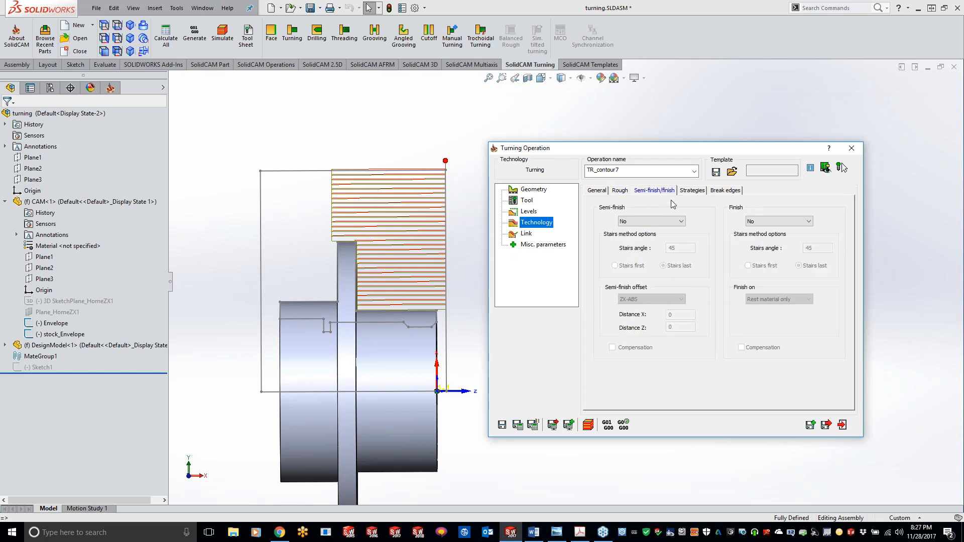
pyautogui.click(789, 222)
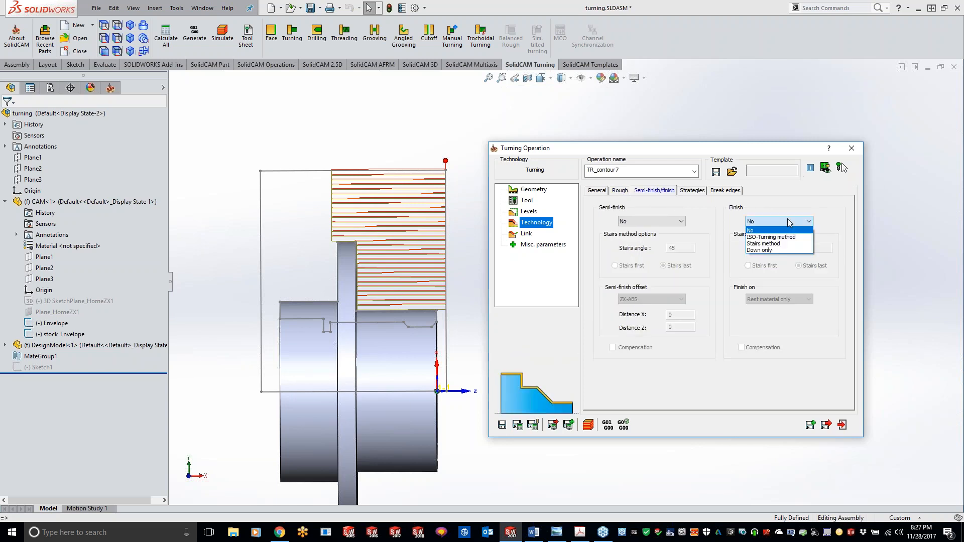
pyautogui.click(781, 238)
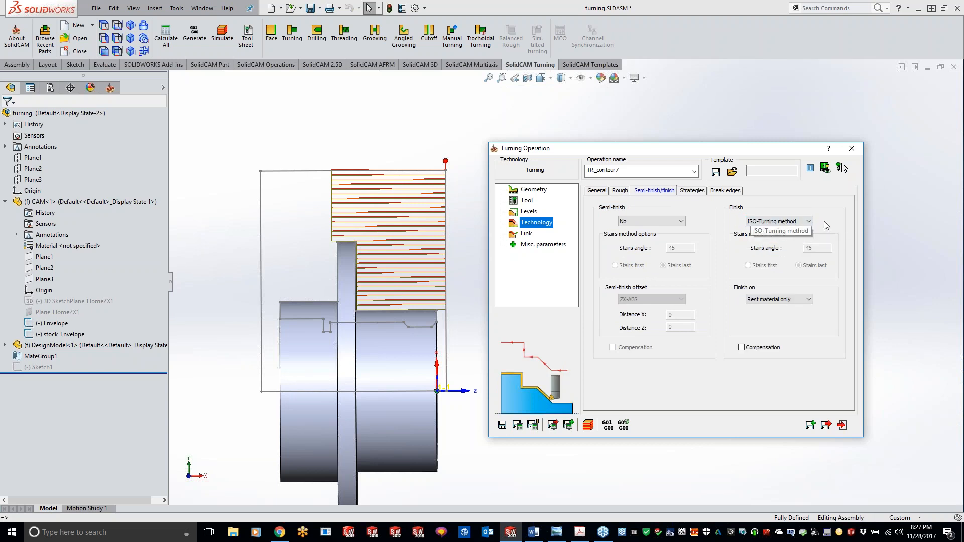
pyautogui.click(765, 223)
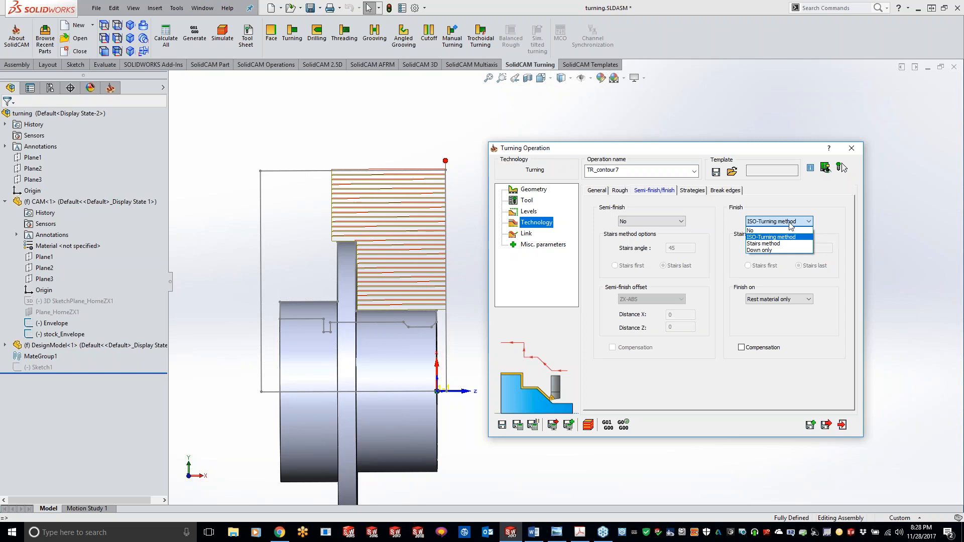
pyautogui.click(842, 237)
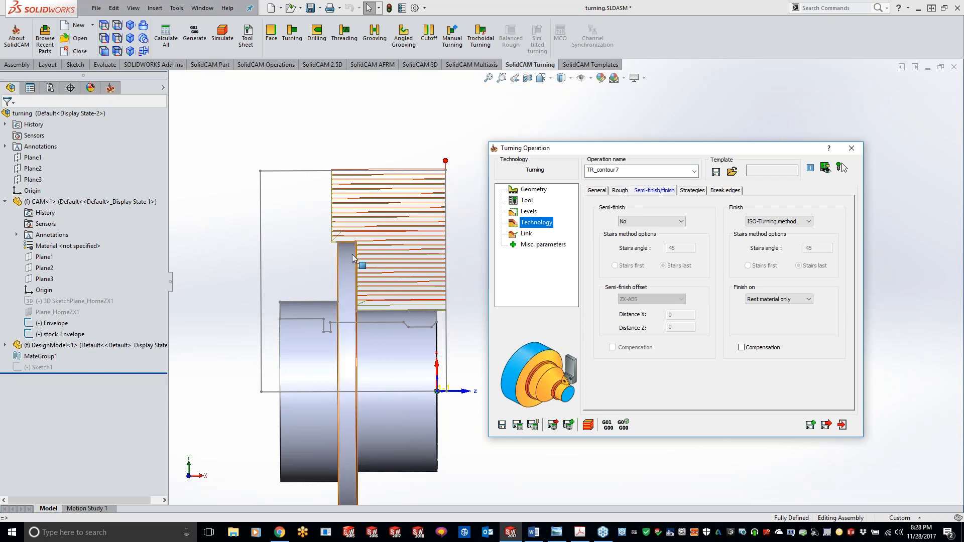
# Step: Simulate the operation in Turning mode and advance through the outer roughing passes
pyautogui.click(588, 425)
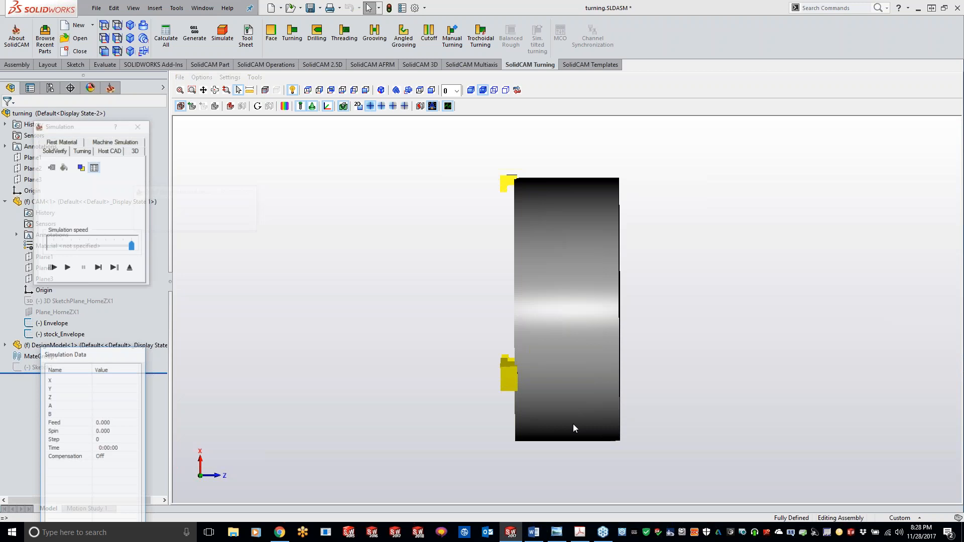
pyautogui.click(80, 152)
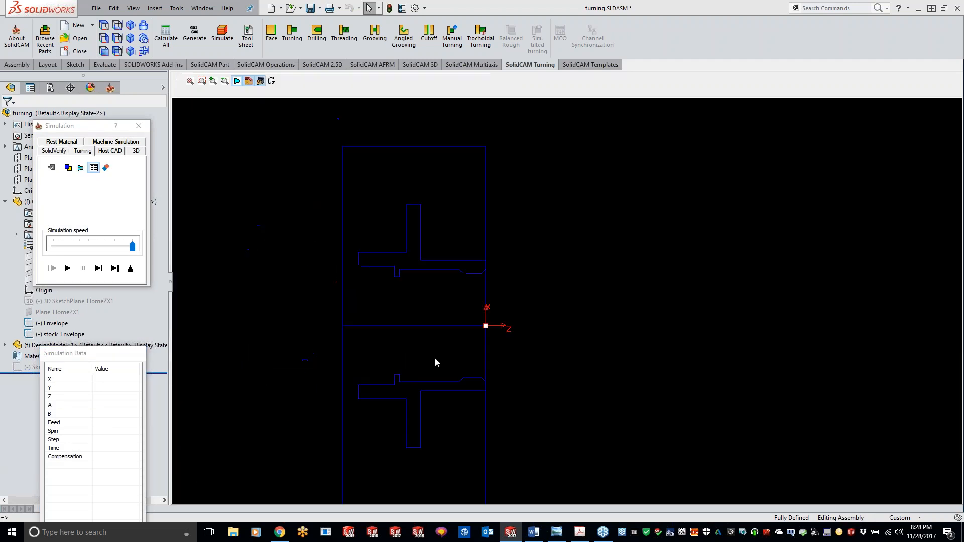
pyautogui.scroll(4, 448, 252)
pyautogui.moveTo(475, 249); pyautogui.dragTo(437, 325, button='middle')
pyautogui.scroll(3, 493, 312)
pyautogui.moveTo(609, 367); pyautogui.dragTo(575, 362, button='middle')
pyautogui.click(99, 269)
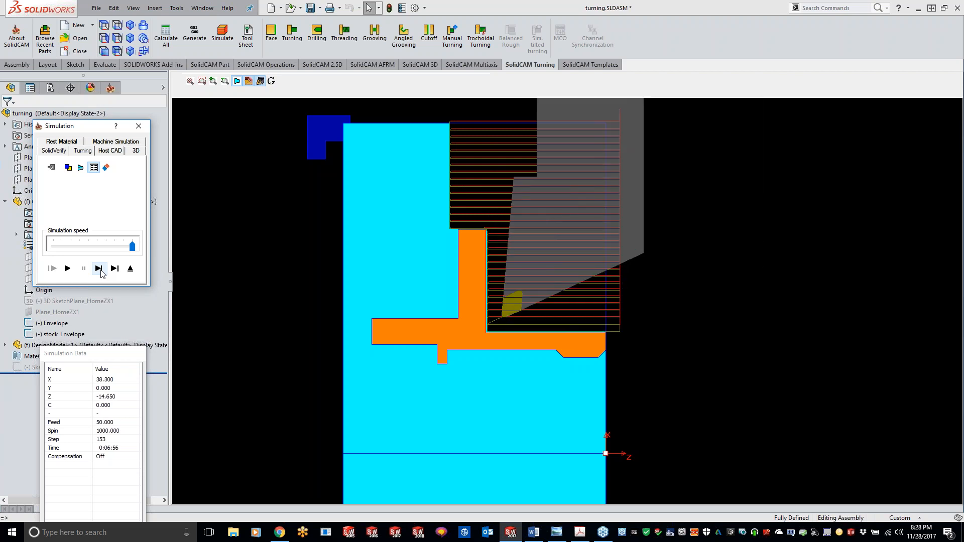
# Step: Step through the finishing moves along the hub and flange, and close the simulation
pyautogui.click(101, 270)
pyautogui.click(101, 270)
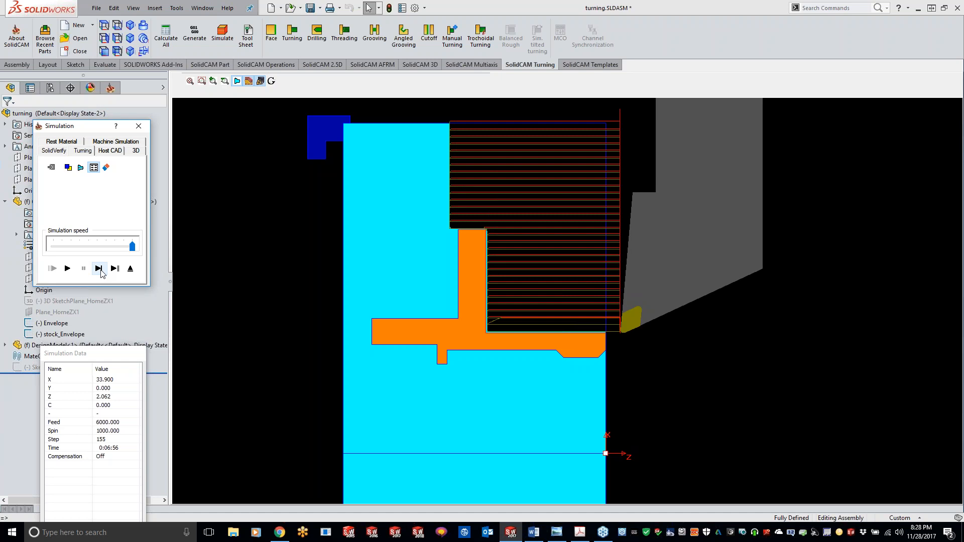
pyautogui.click(101, 269)
pyautogui.click(101, 269)
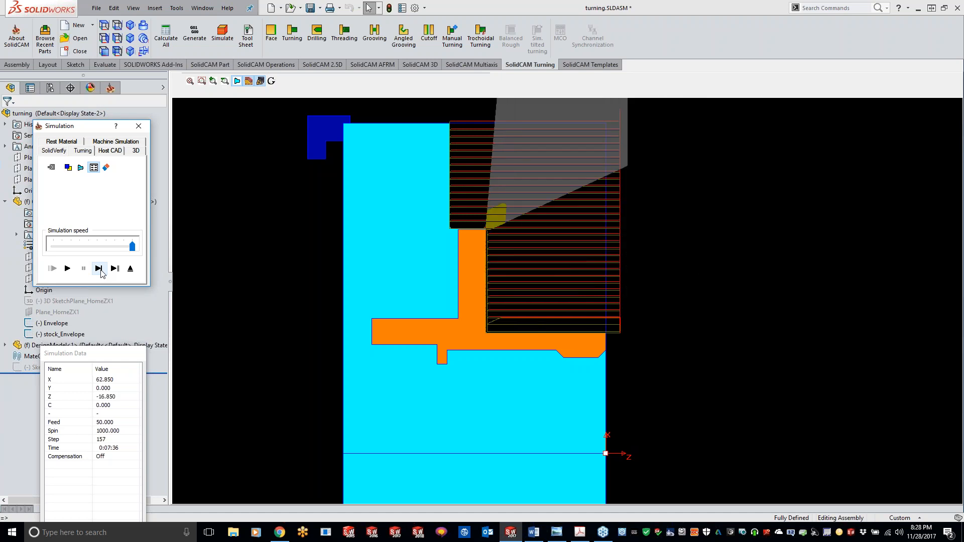
pyautogui.click(100, 270)
pyautogui.click(100, 269)
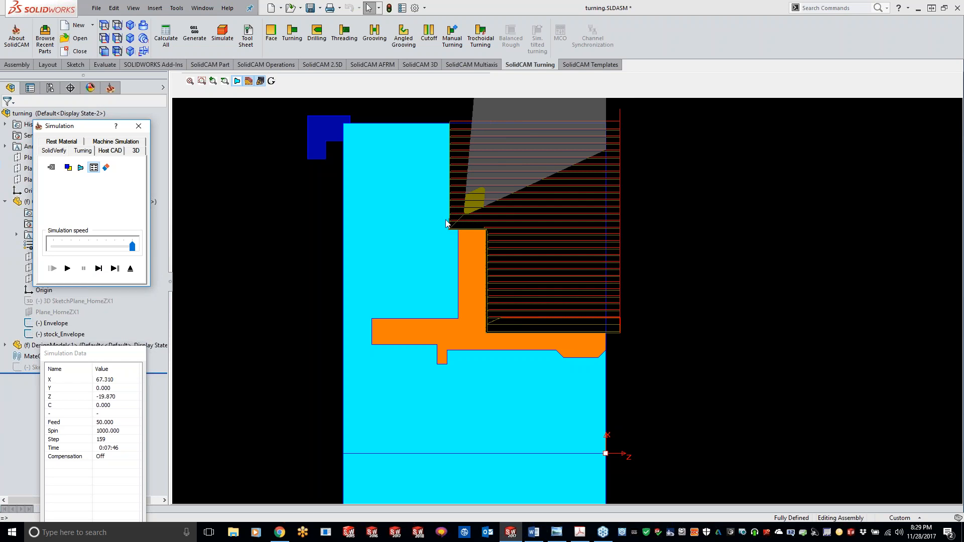
pyautogui.click(142, 126)
# Step: Set the finish to cover the entire geometry and recalculate the operation
pyautogui.click(774, 299)
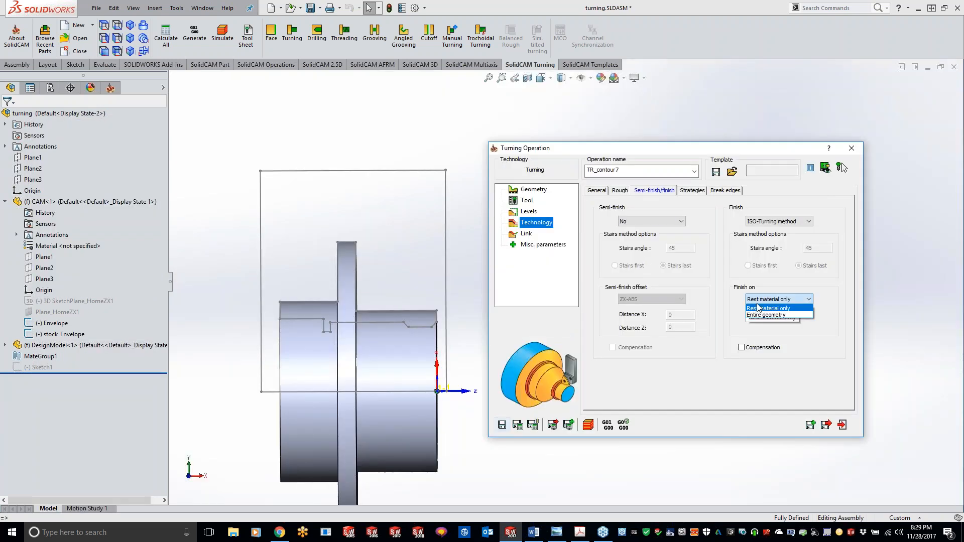
pyautogui.click(761, 315)
pyautogui.click(518, 425)
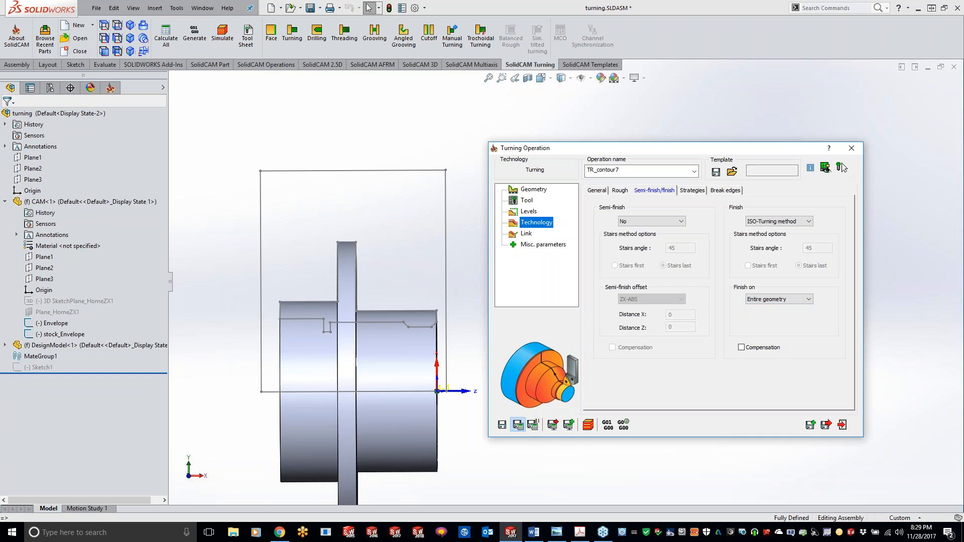
# Step: Simulate the entire-geometry finish in steps, examine its path around the flange, and close the simulation
pyautogui.click(588, 425)
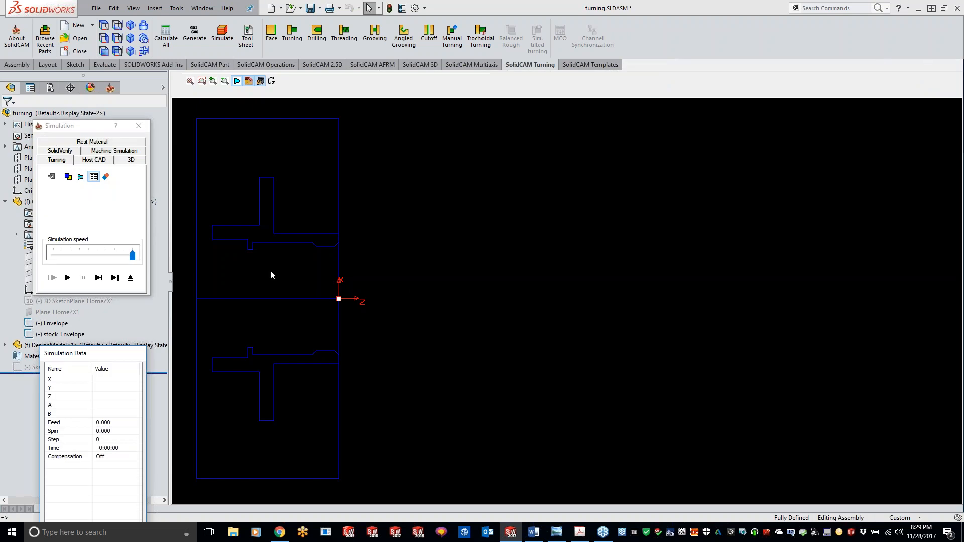
pyautogui.moveTo(271, 270); pyautogui.dragTo(415, 336, button='middle')
pyautogui.click(48, 265)
pyautogui.click(98, 277)
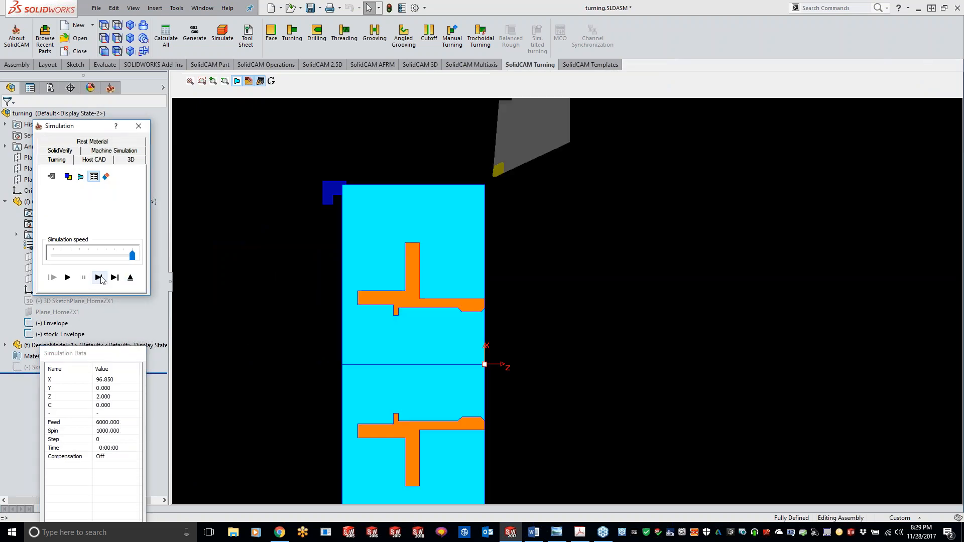
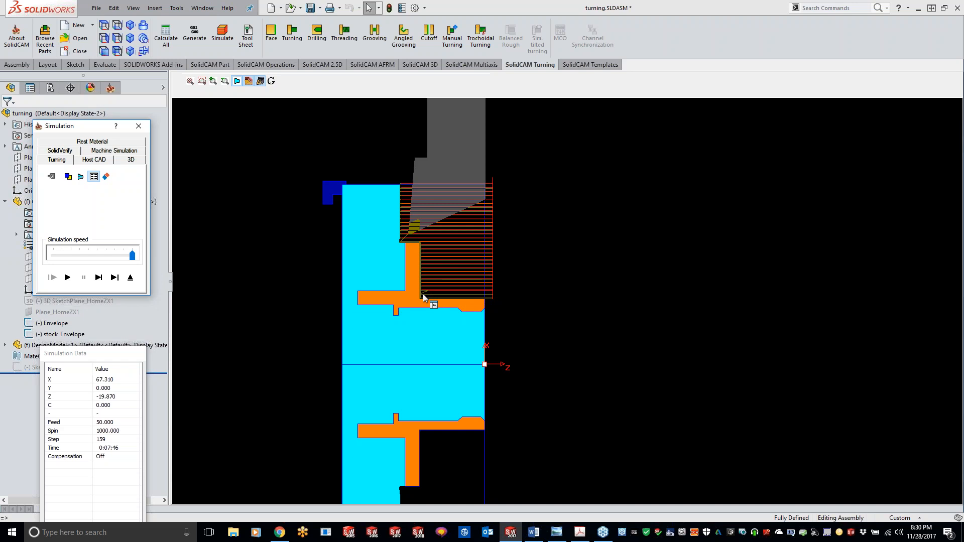
pyautogui.scroll(1, 424, 297)
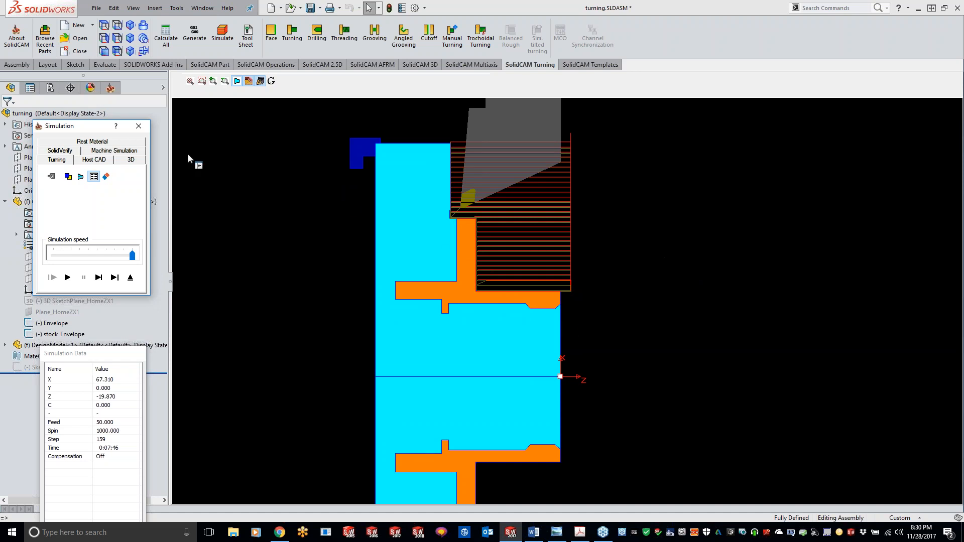
pyautogui.click(144, 127)
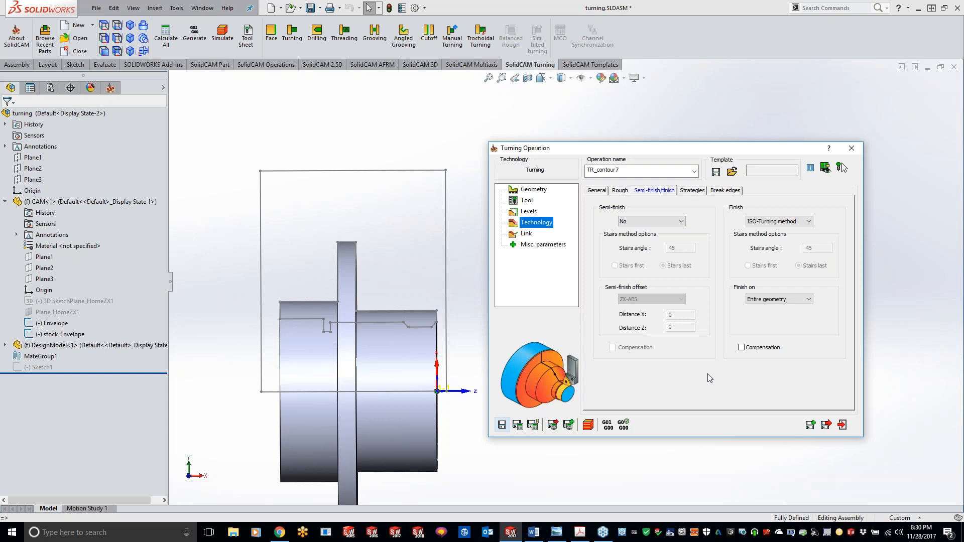
# Step: Turn on edge breaking for external corners with the Fillet option and recalculate the operation
pyautogui.click(693, 191)
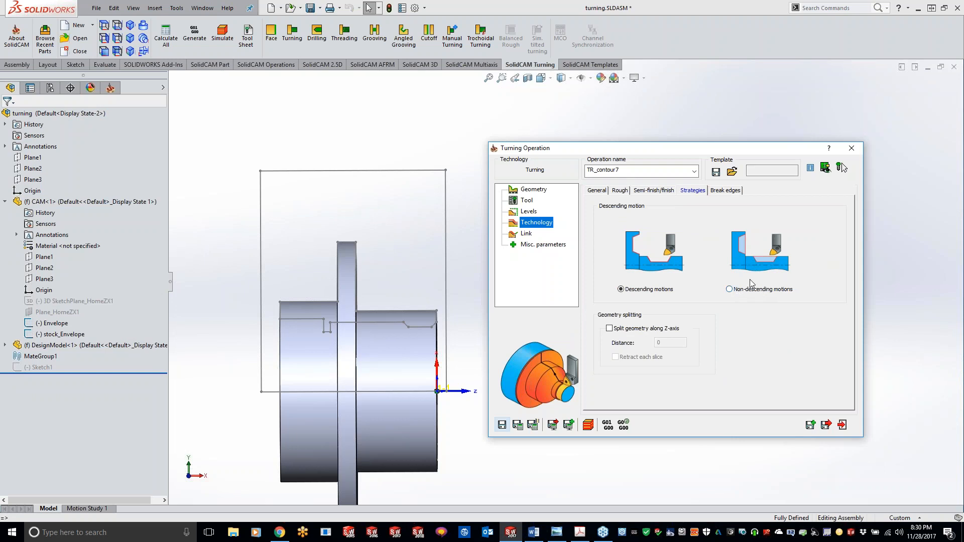
pyautogui.click(719, 191)
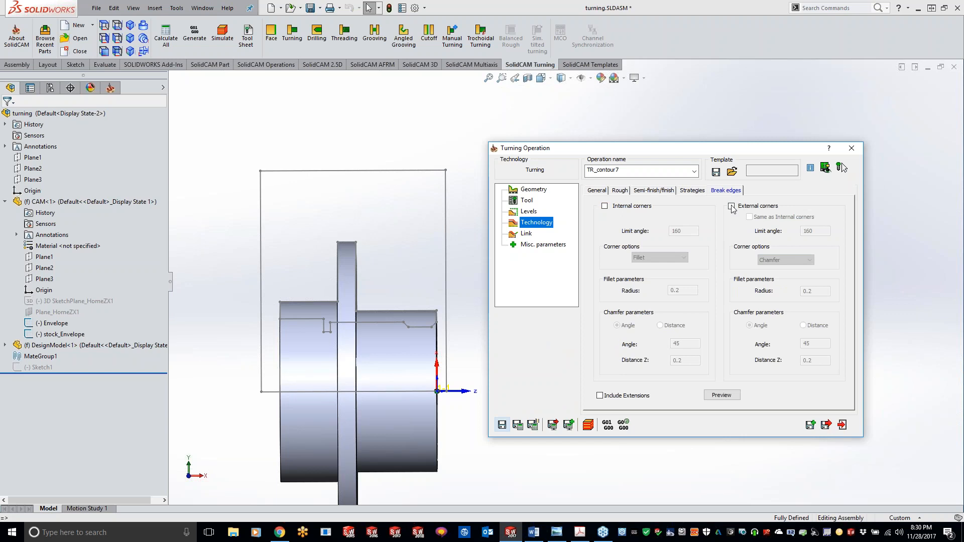
pyautogui.click(731, 206)
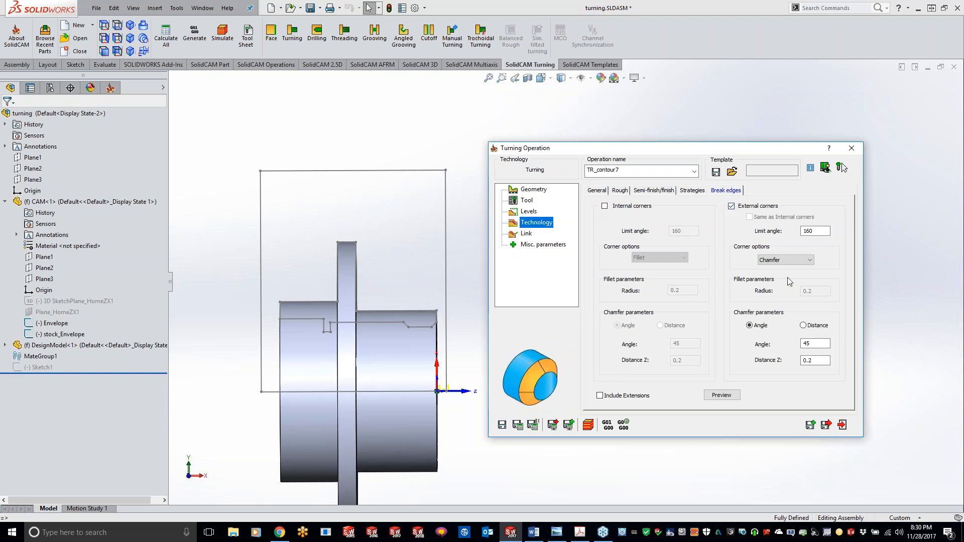
pyautogui.click(776, 260)
pyautogui.click(773, 277)
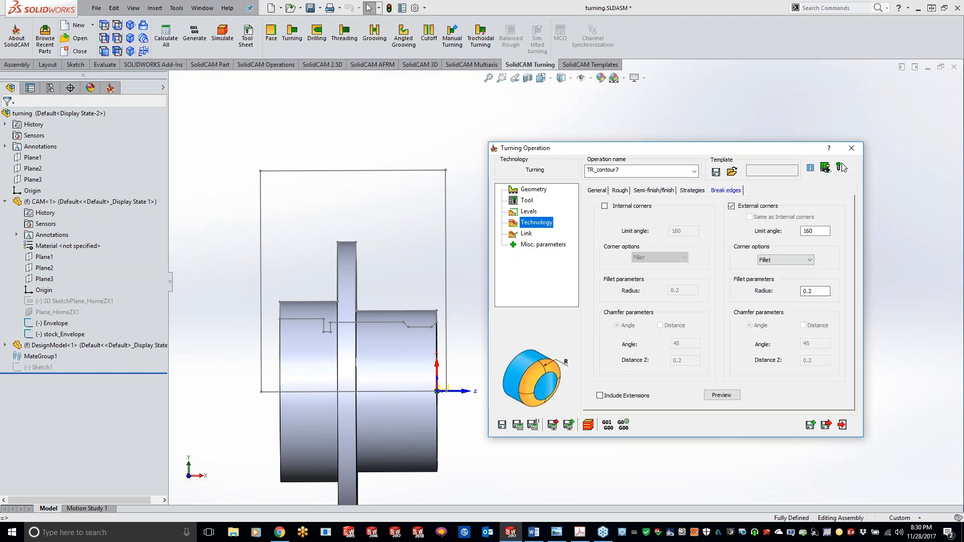
pyautogui.click(521, 427)
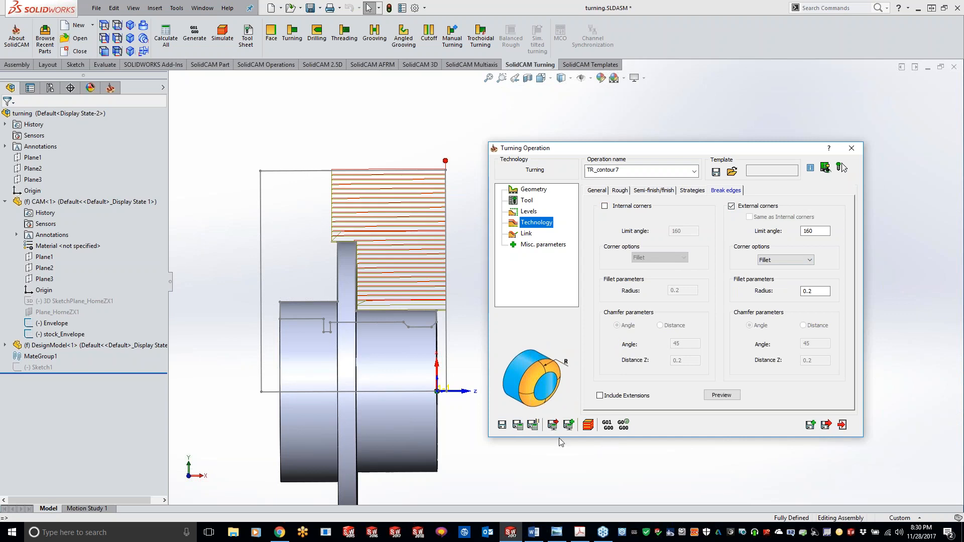
# Step: Run the Turning simulation and examine the filleted toolpath at the flange's outer corner up close
pyautogui.click(588, 425)
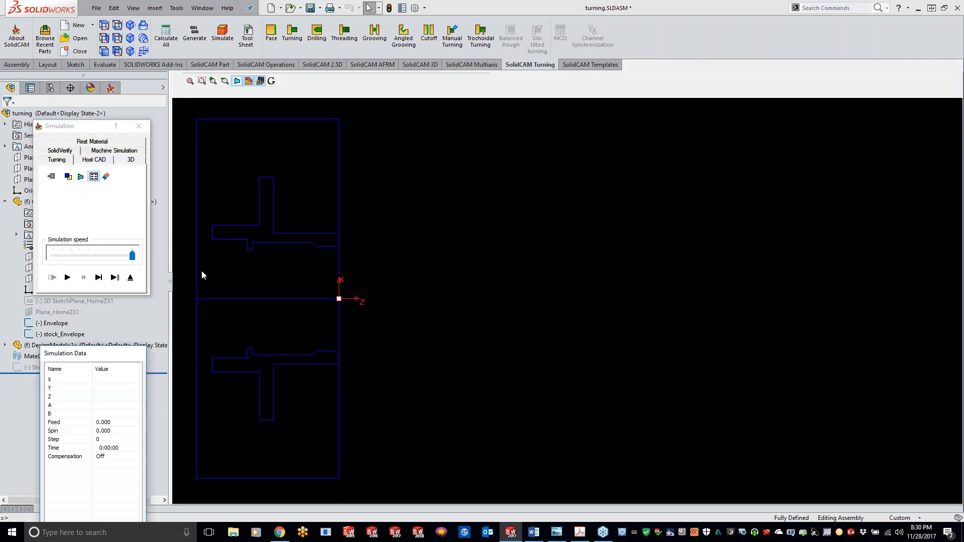
pyautogui.click(67, 277)
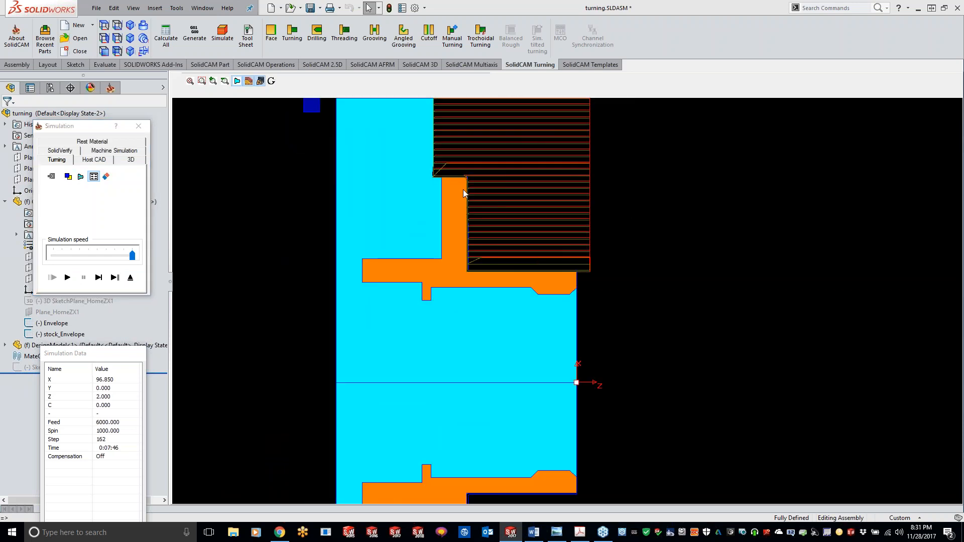
pyautogui.scroll(3, 463, 189)
pyautogui.moveTo(703, 168); pyautogui.dragTo(526, 258, button='middle')
pyautogui.scroll(3, 541, 245)
pyautogui.moveTo(712, 224); pyautogui.dragTo(401, 285, button='middle')
pyautogui.scroll(3, 556, 260)
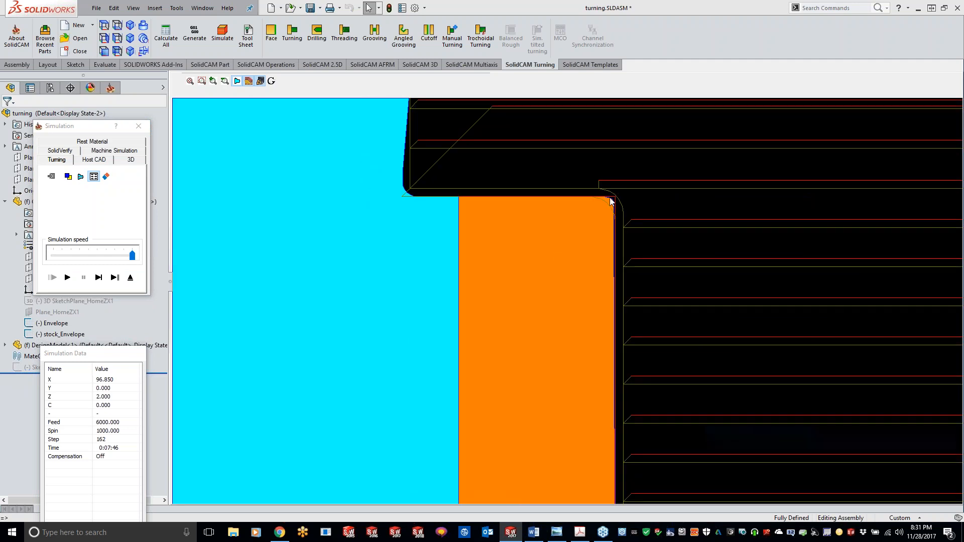
# Step: Examine the flange's simulated outer corner up close, and close the simulation and the turning operation
pyautogui.scroll(1, 619, 204)
pyautogui.scroll(2, 620, 204)
pyautogui.moveTo(646, 221); pyautogui.dragTo(425, 281, button='middle')
pyautogui.scroll(2, 604, 229)
pyautogui.scroll(1, 612, 248)
pyautogui.scroll(1, 697, 223)
pyautogui.scroll(1, 700, 246)
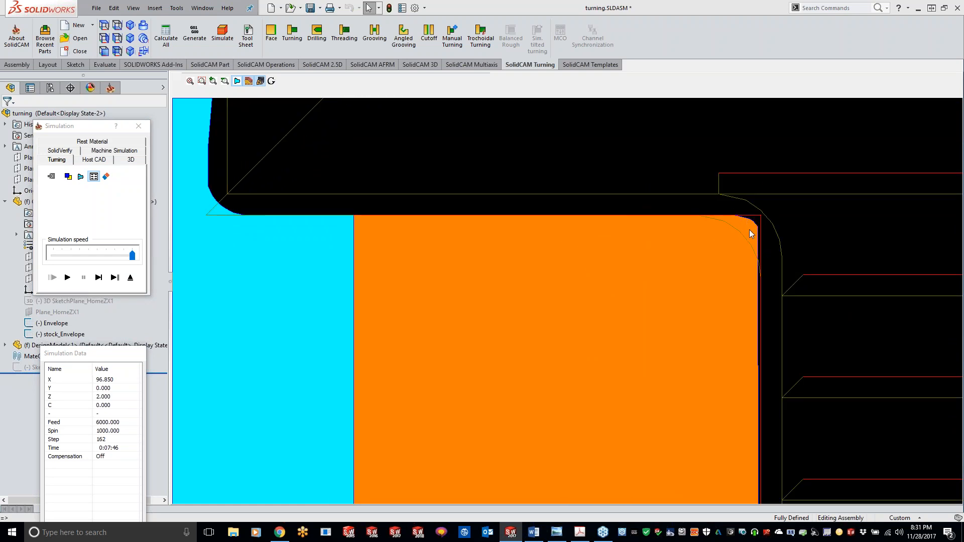
pyautogui.scroll(-3, 297, 281)
pyautogui.click(139, 126)
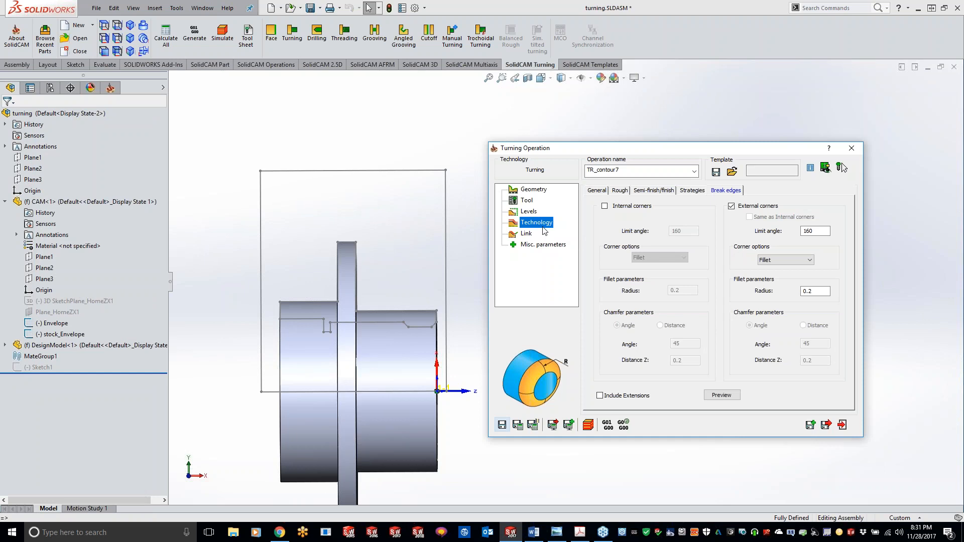
pyautogui.click(851, 148)
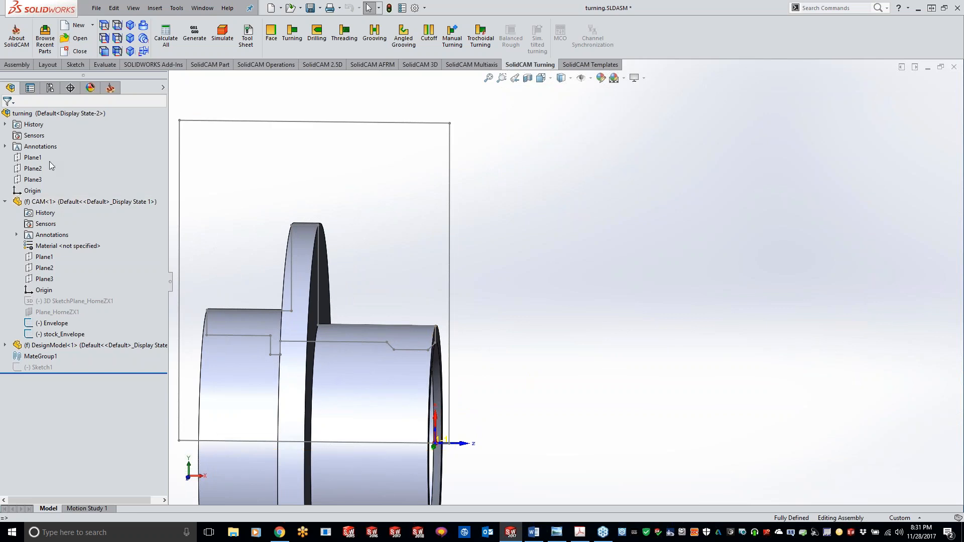
# Step: Open the CAM component's Envelope sketch for editing
pyautogui.moveTo(55, 329)
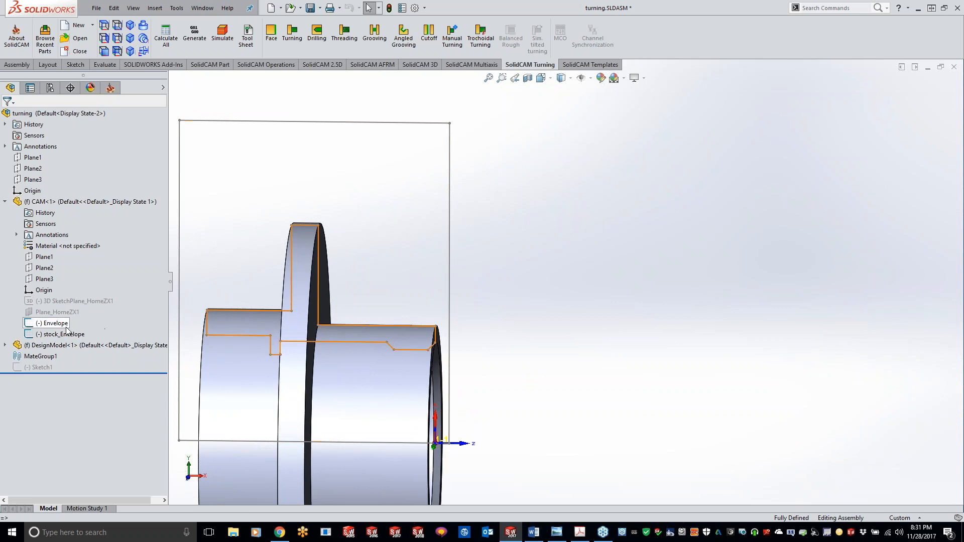
pyautogui.rightClick(67, 329)
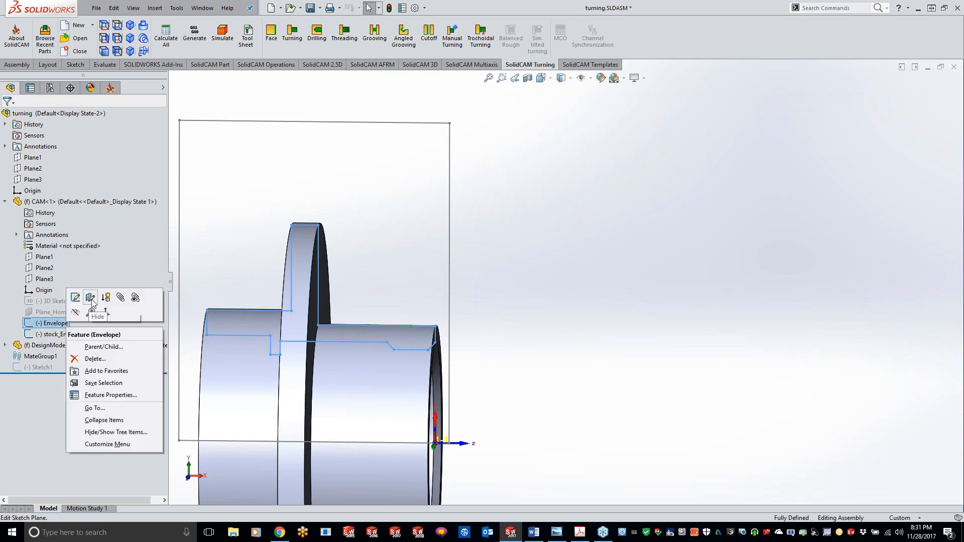
pyautogui.click(77, 297)
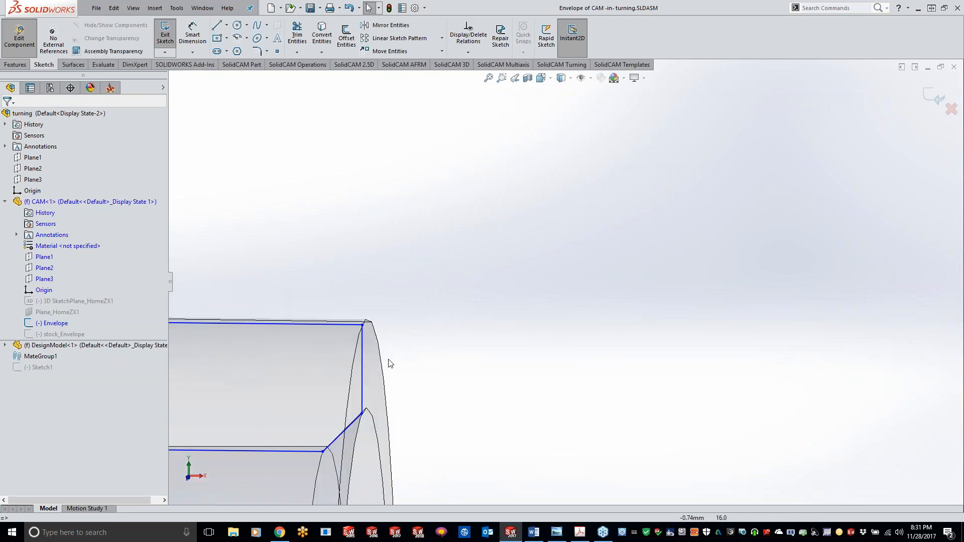
# Step: Preview a 2 mm sketch fillet between the flange's outer horizontal line and its adjoining vertical face line on the front side
pyautogui.scroll(2, 286, 235)
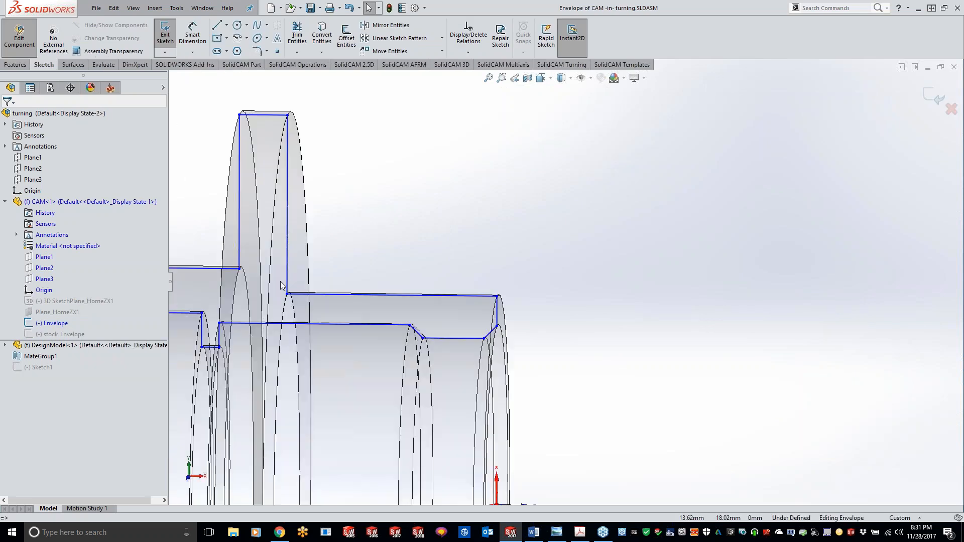
pyautogui.scroll(-5, 374, 152)
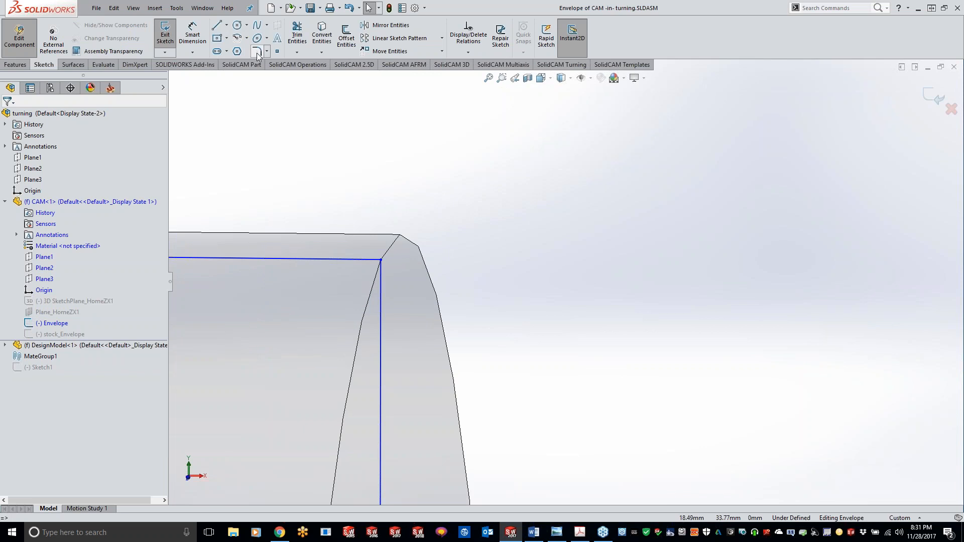
pyautogui.click(257, 52)
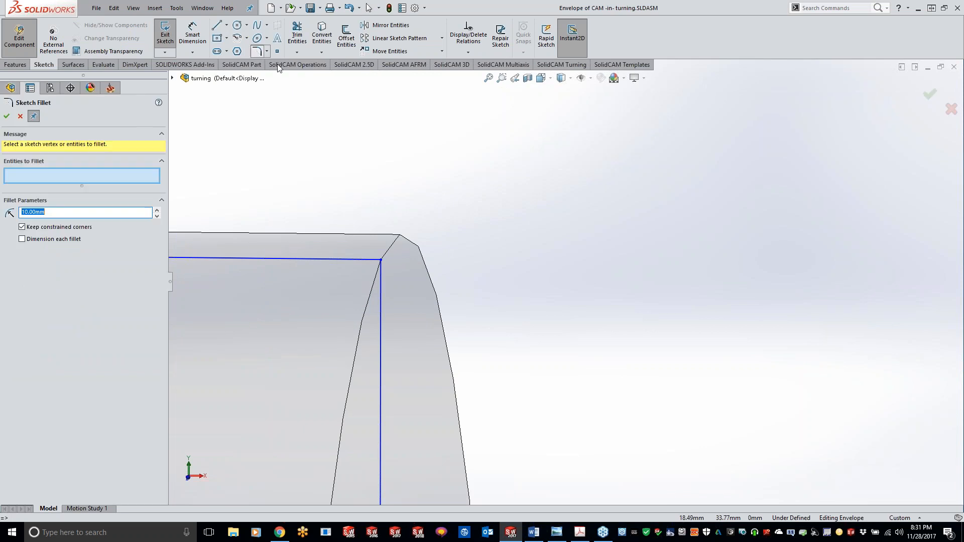
pyautogui.click(359, 258)
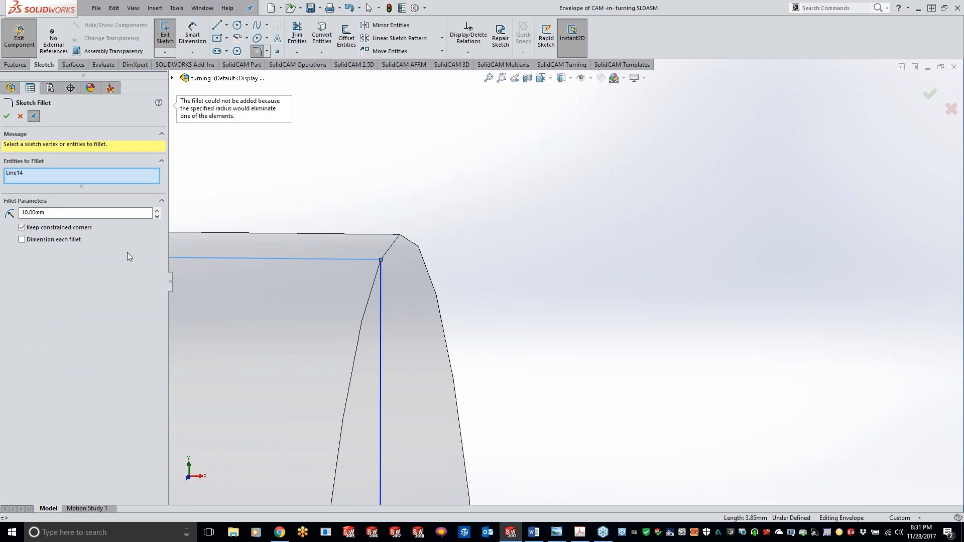
pyautogui.doubleClick(23, 213)
pyautogui.write('2')
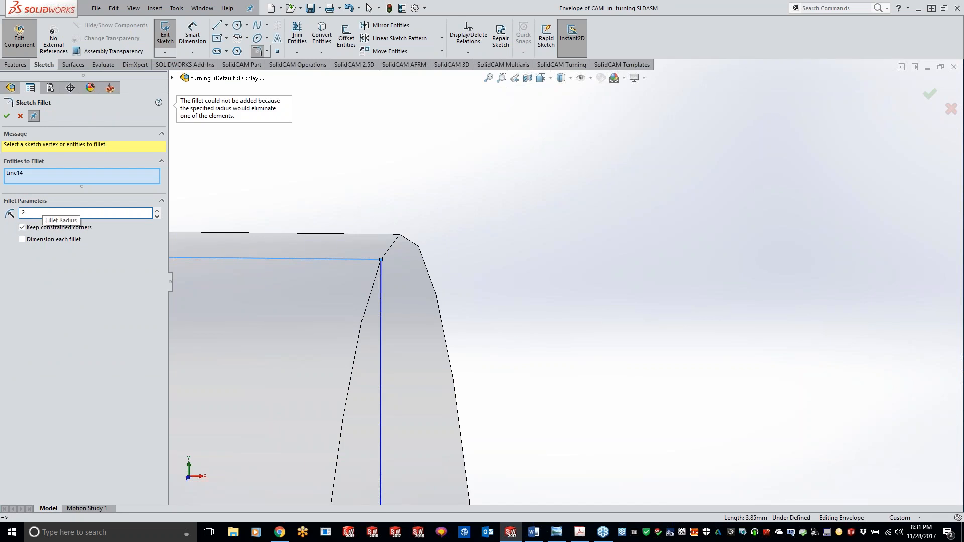
pyautogui.press('Tab')
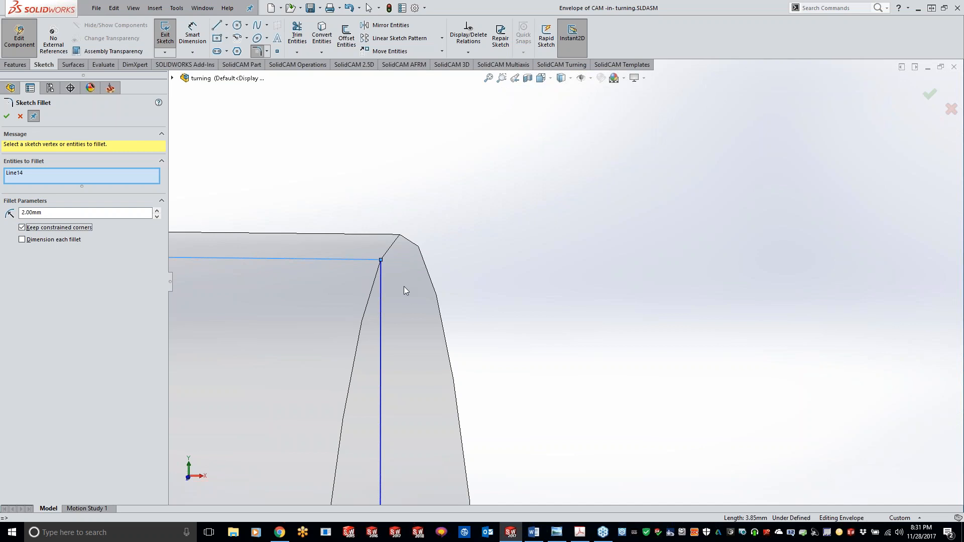
pyautogui.click(380, 278)
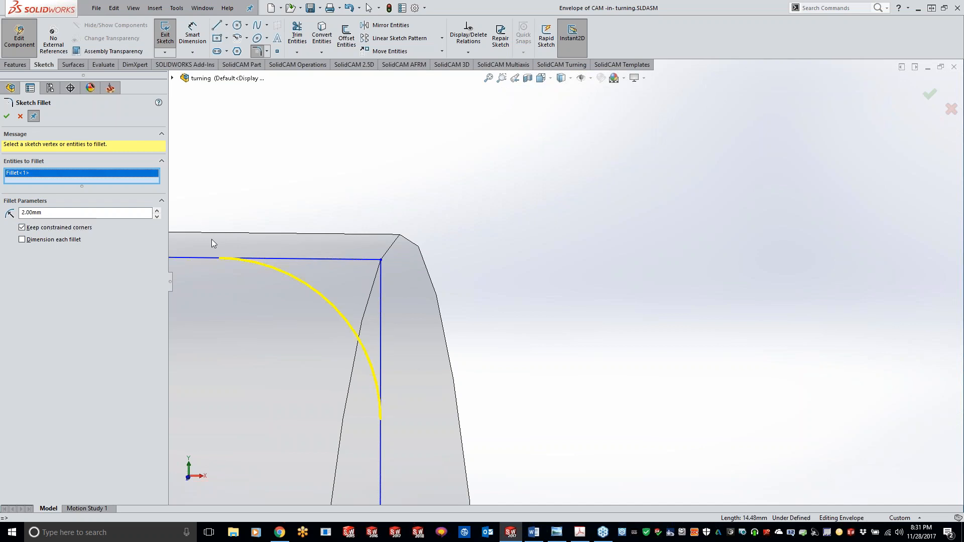
# Step: Set the flange corner's sketch fillet radius to 0.1 mm, after trying 0.05 mm, and apply it
pyautogui.scroll(2, 405, 315)
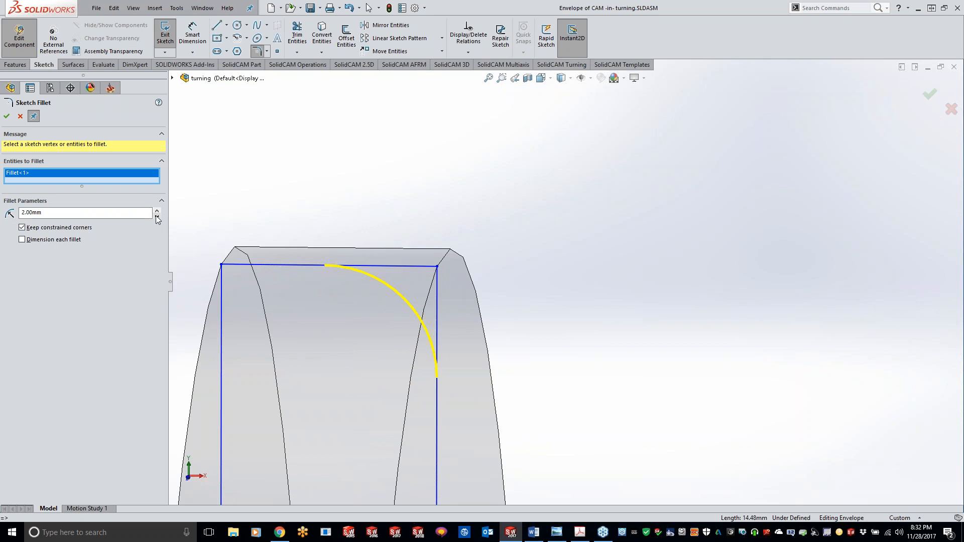
pyautogui.moveTo(56, 214); pyautogui.dragTo(23, 214)
pyautogui.write('.05')
pyautogui.press('Tab')
pyautogui.hotkey('shift', 'Tab')
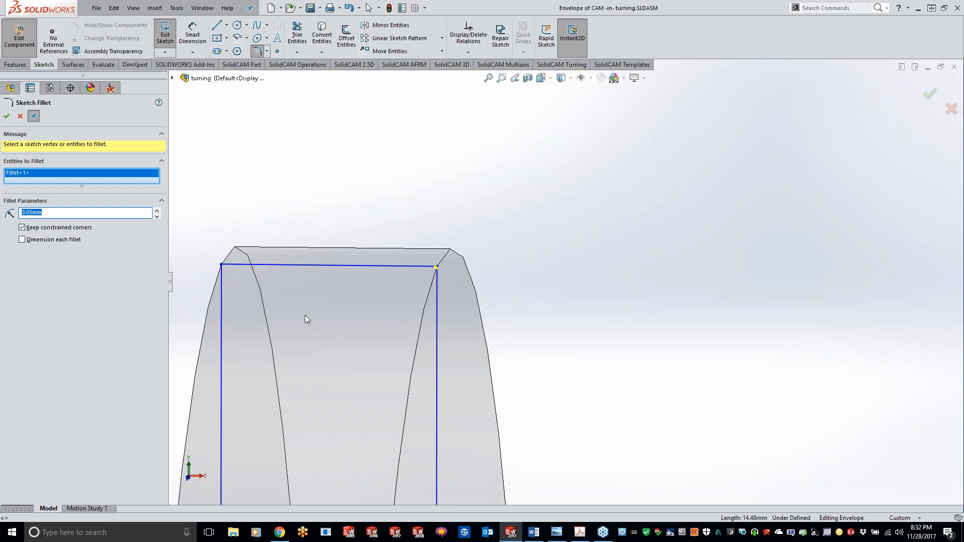
pyautogui.write('.1')
pyautogui.press('Tab')
pyautogui.scroll(-5, 453, 274)
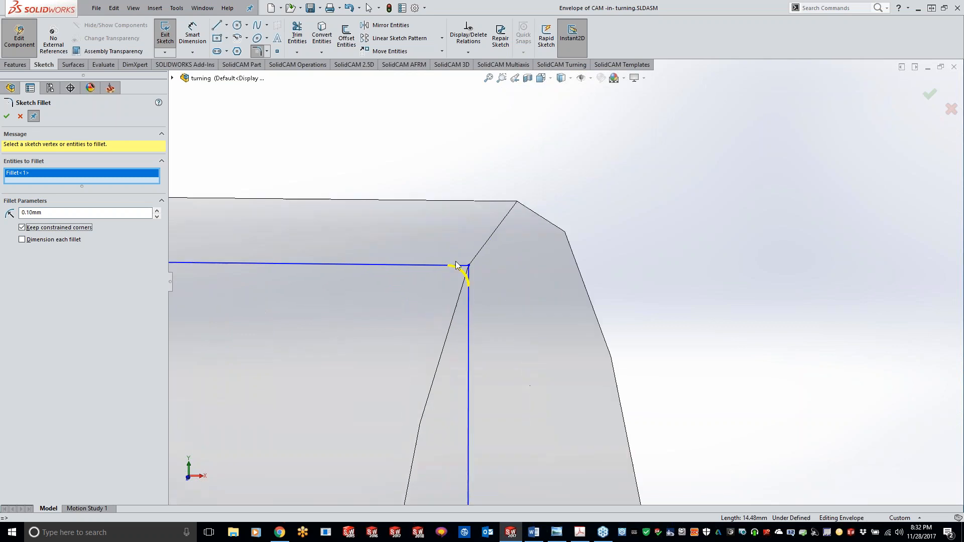
pyautogui.scroll(-2, 493, 279)
pyautogui.scroll(1, 493, 280)
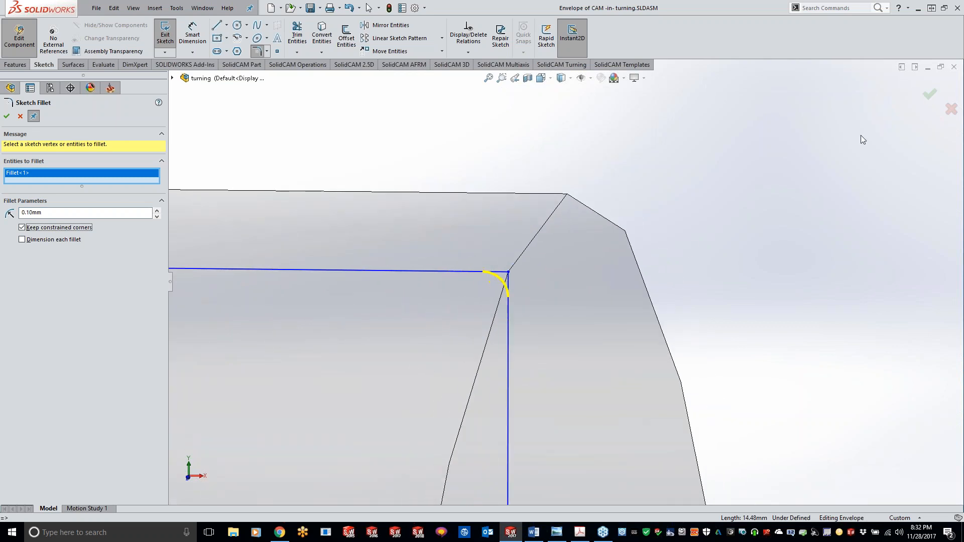
pyautogui.click(928, 94)
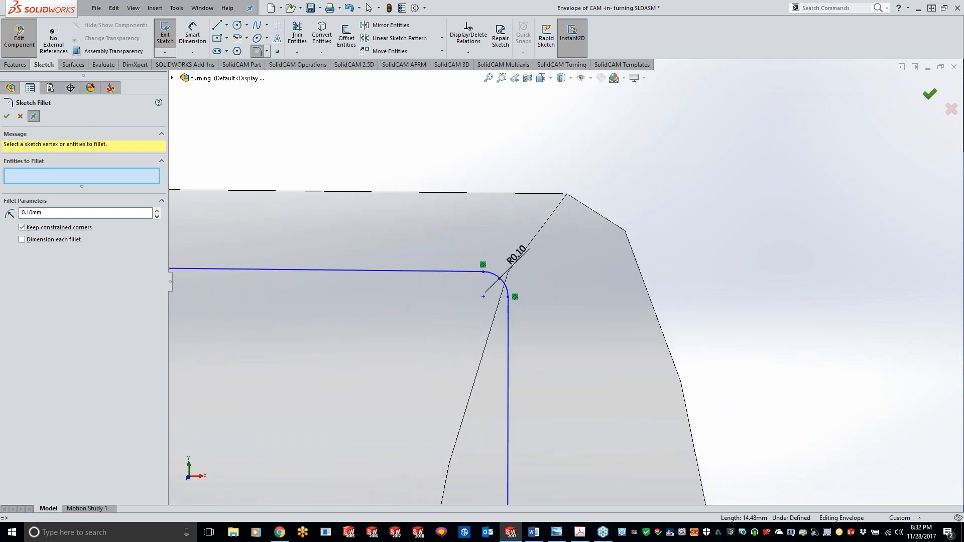
# Step: Finish the fillet command and leave the Envelope sketch and component editing to return to the assembly
pyautogui.click(929, 95)
pyautogui.click(929, 95)
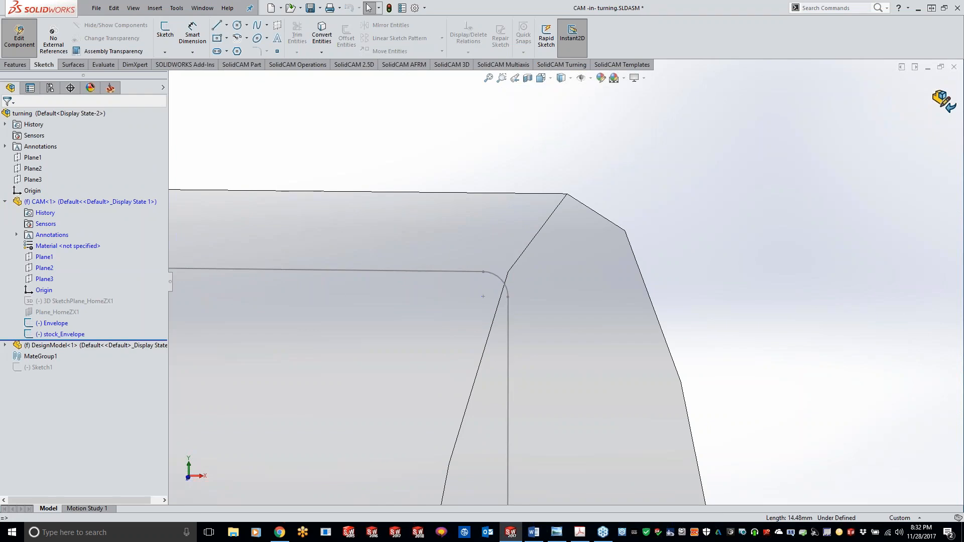
pyautogui.click(936, 95)
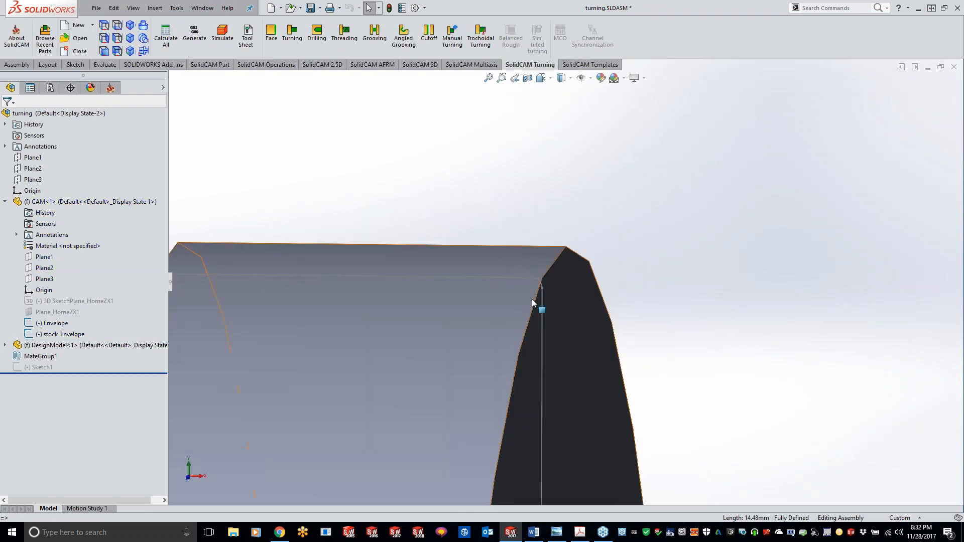
pyautogui.moveTo(558, 284); pyautogui.dragTo(537, 274, button='middle')
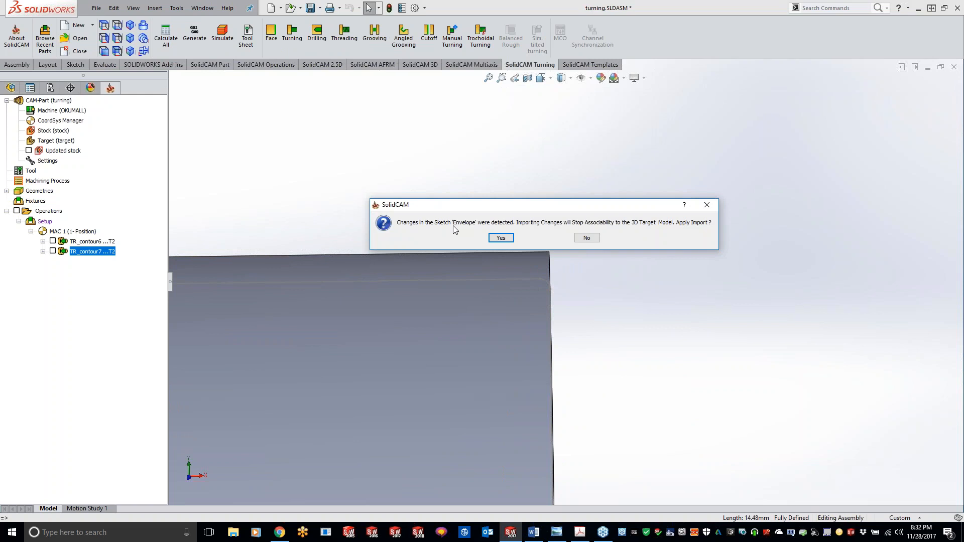
# Step: Import the Envelope sketch changes, and recalculate the TR_contour7 operation to check its toolpath around the flange corner
pyautogui.click(497, 238)
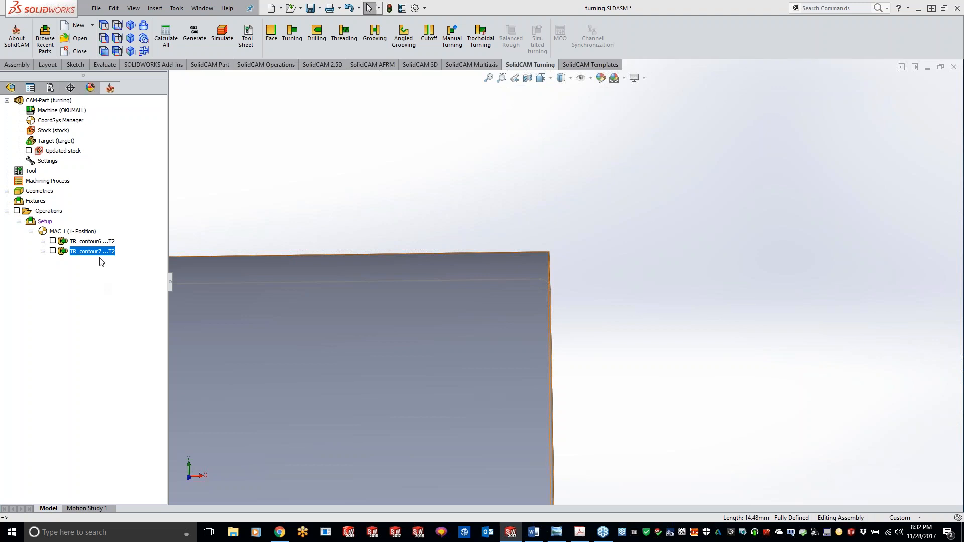
pyautogui.scroll(1, 419, 324)
pyautogui.doubleClick(87, 253)
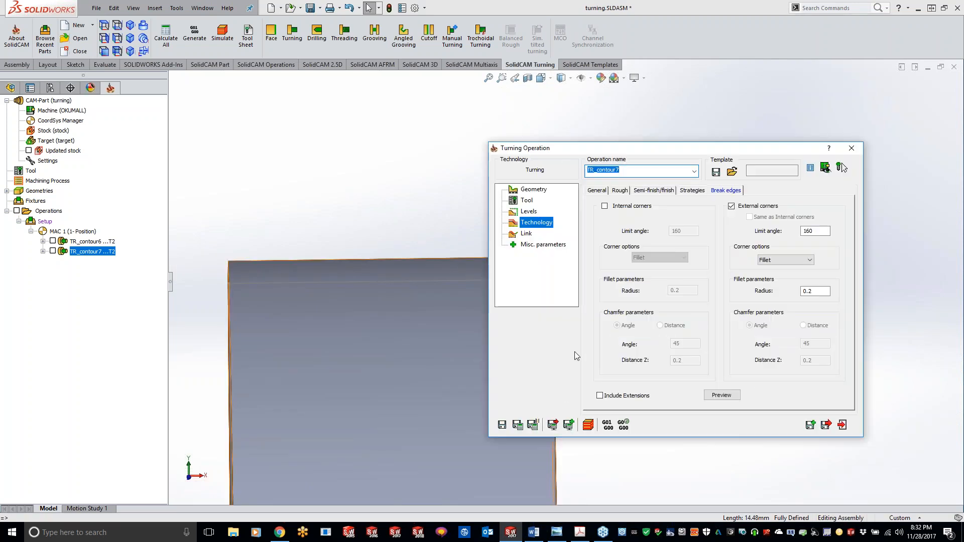
pyautogui.click(532, 425)
pyautogui.click(437, 239)
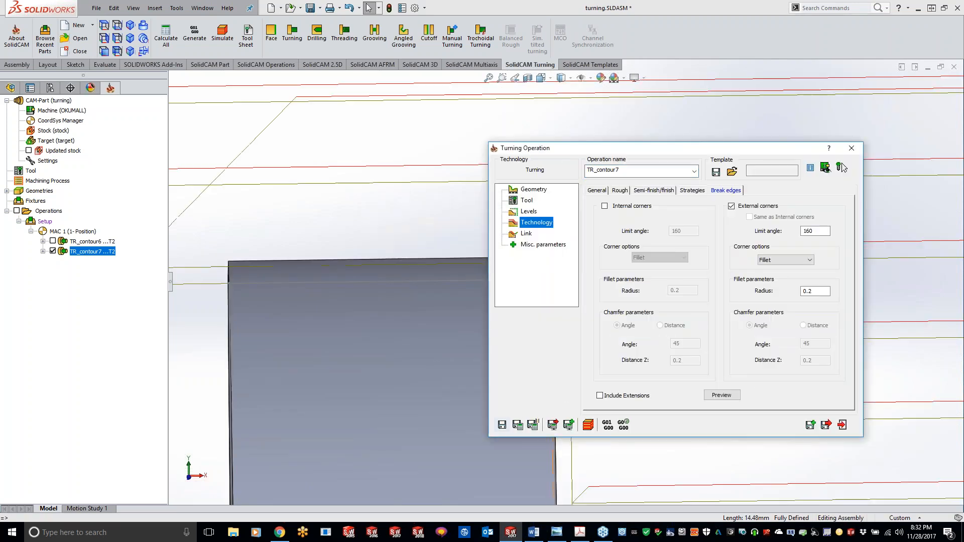
pyautogui.doubleClick(669, 150)
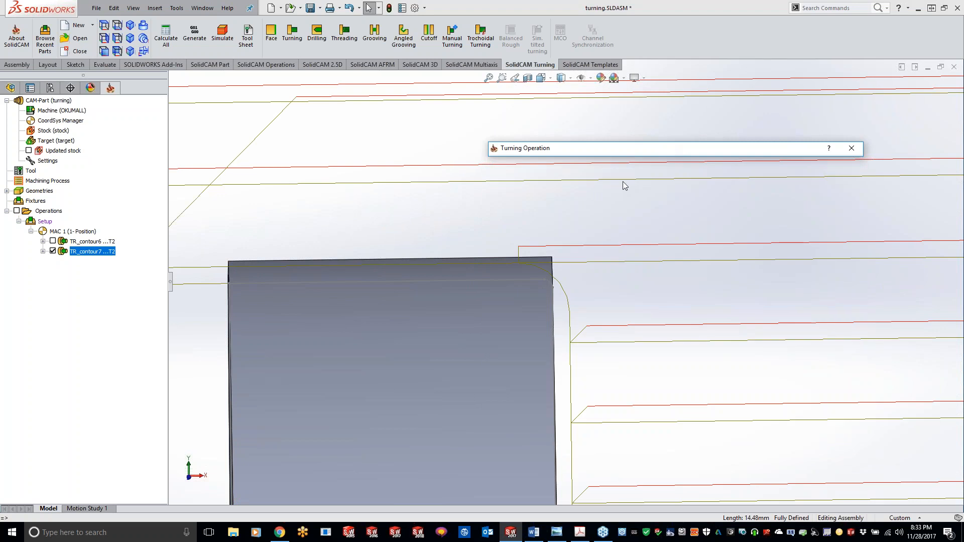
pyautogui.doubleClick(618, 149)
# Step: Simulate TR_contour7 in the Turning mode, examine the flange's outer corner up close, and close the simulation
pyautogui.click(552, 425)
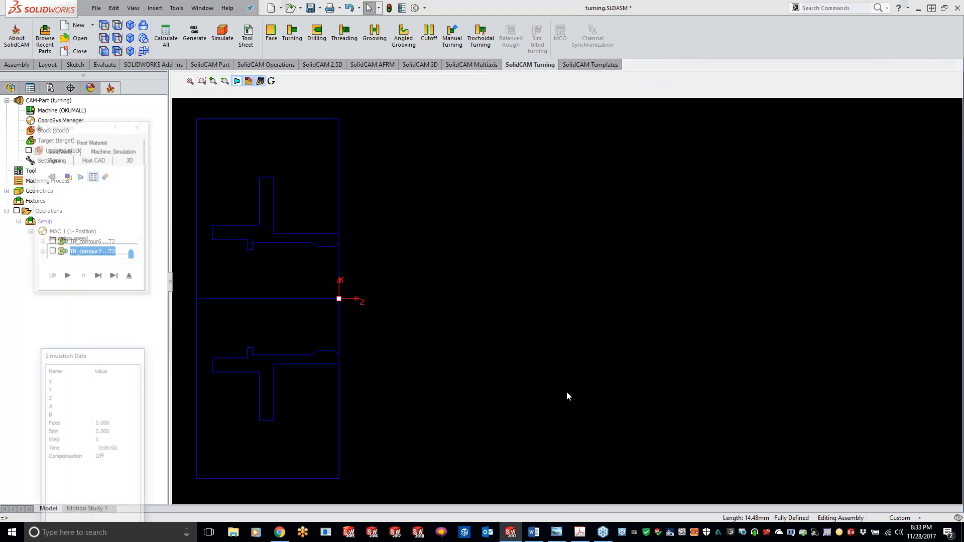
pyautogui.click(67, 277)
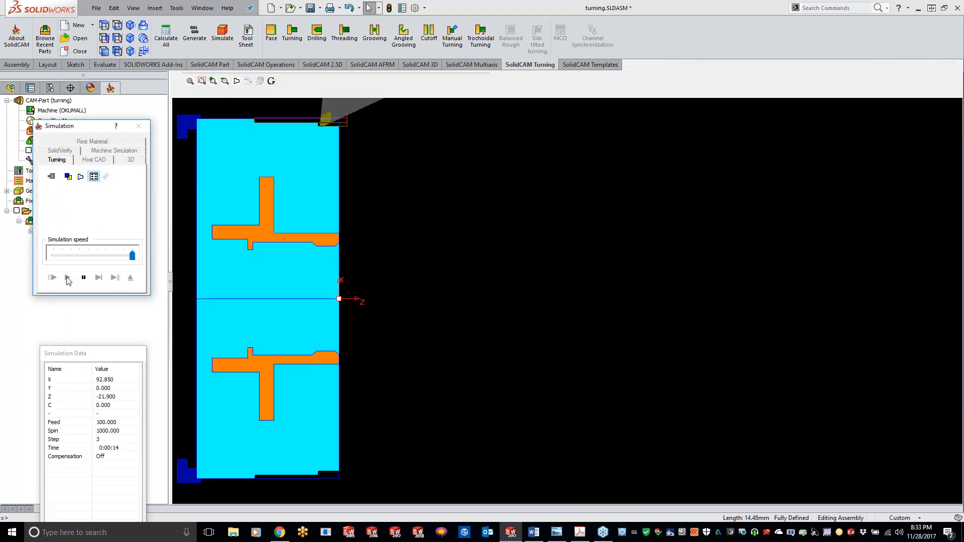
pyautogui.moveTo(270, 236); pyautogui.dragTo(433, 258, button='middle')
pyautogui.scroll(3, 432, 258)
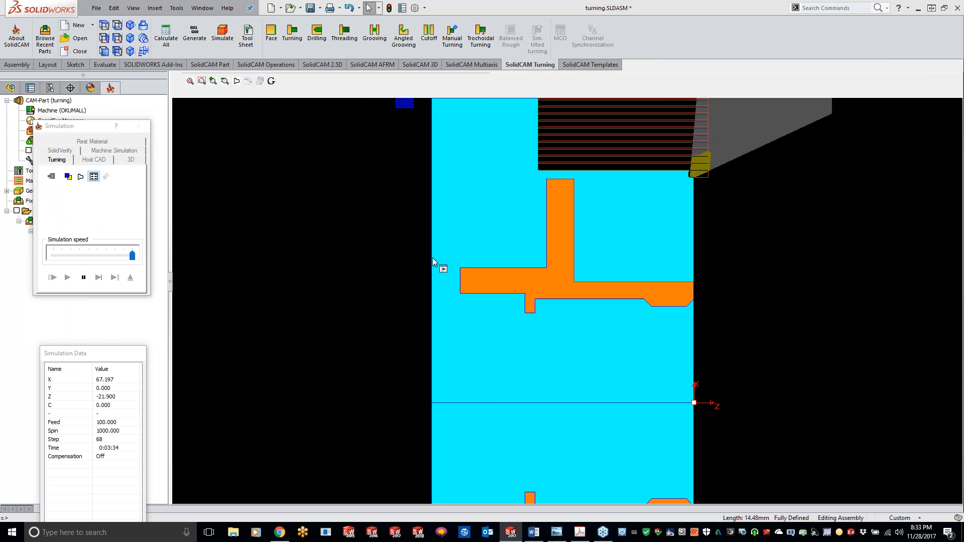
pyautogui.scroll(3, 468, 258)
pyautogui.moveTo(642, 215); pyautogui.dragTo(455, 265, button='middle')
pyautogui.scroll(5, 472, 253)
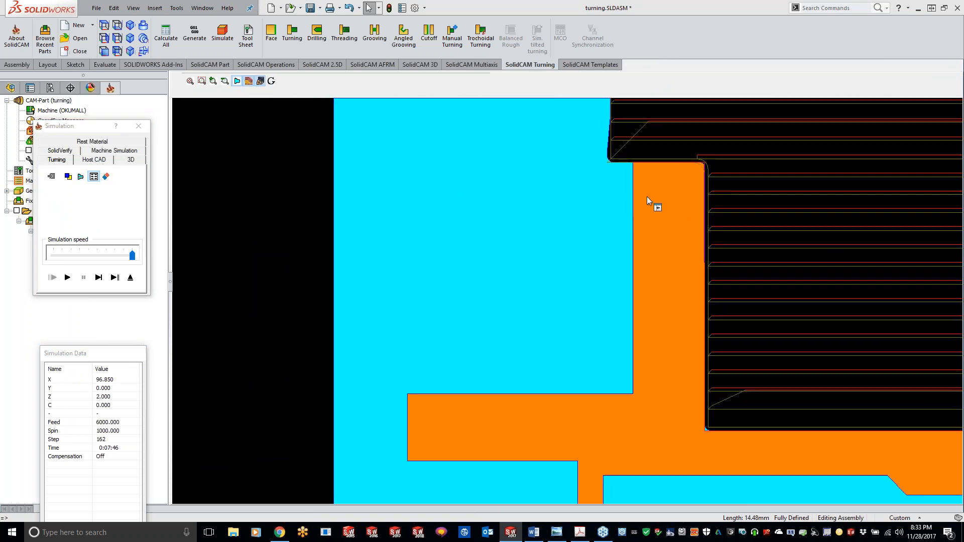
pyautogui.moveTo(786, 198); pyautogui.dragTo(457, 218, button='middle')
pyautogui.scroll(2, 517, 182)
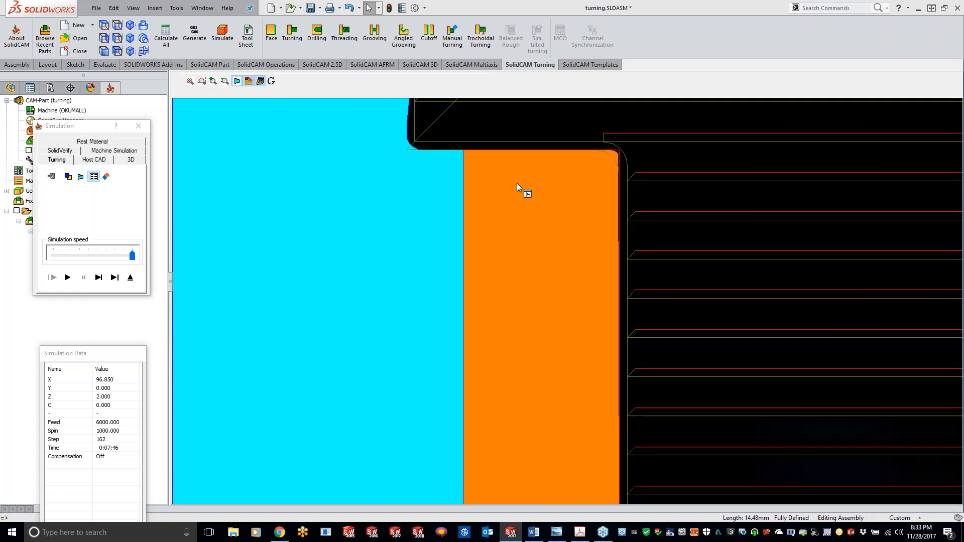
pyautogui.scroll(1, 635, 160)
pyautogui.moveTo(636, 161)
pyautogui.mouseDown(button='middle')
pyautogui.moveTo(558, 200)
pyautogui.moveTo(531, 200)
pyautogui.mouseUp(button='middle')
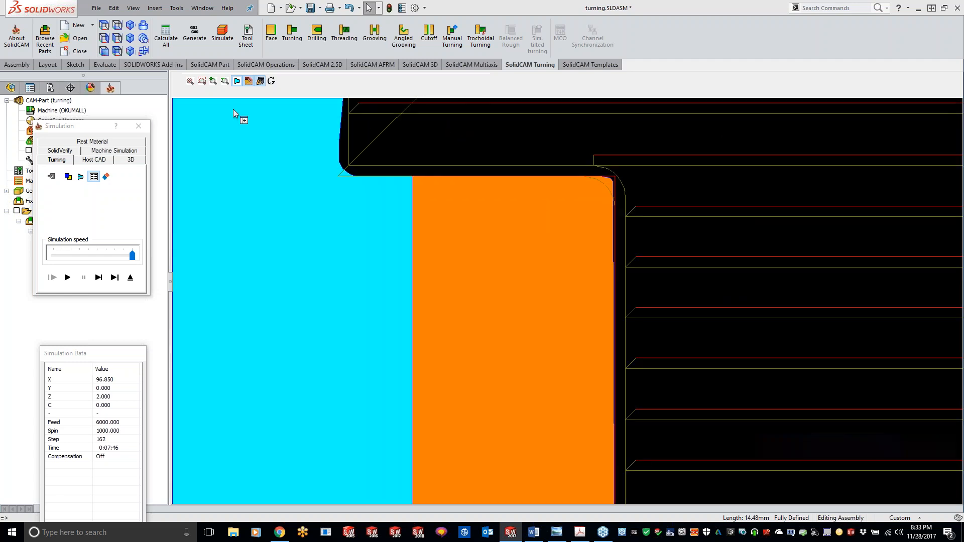
pyautogui.click(138, 126)
# Step: Review the chain of TR_contour7's geometry, and delete the old chain from contour7
pyautogui.click(533, 190)
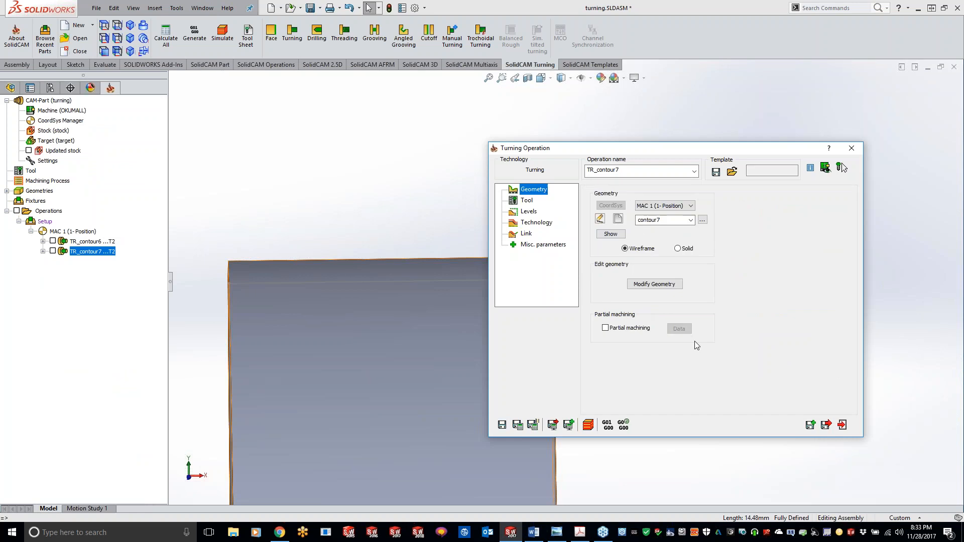
pyautogui.click(654, 284)
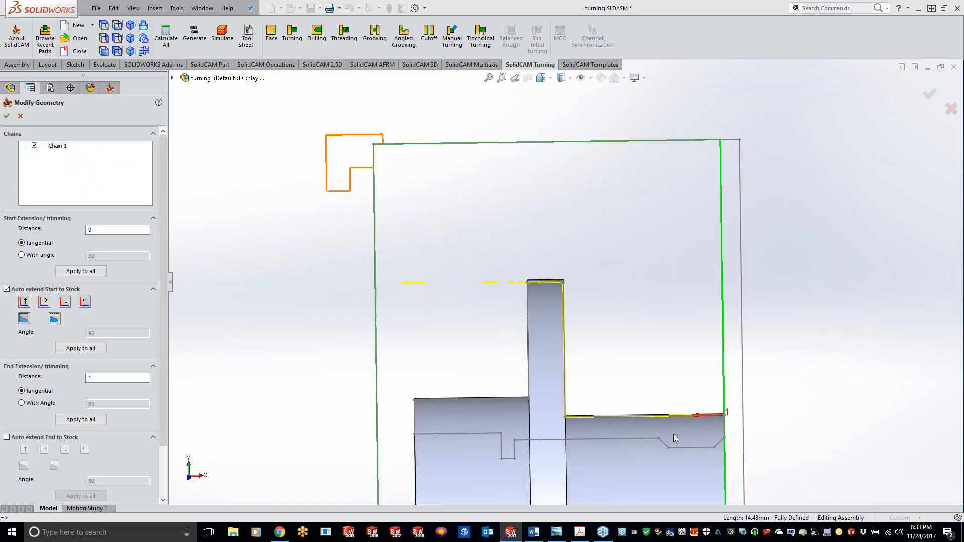
pyautogui.click(6, 116)
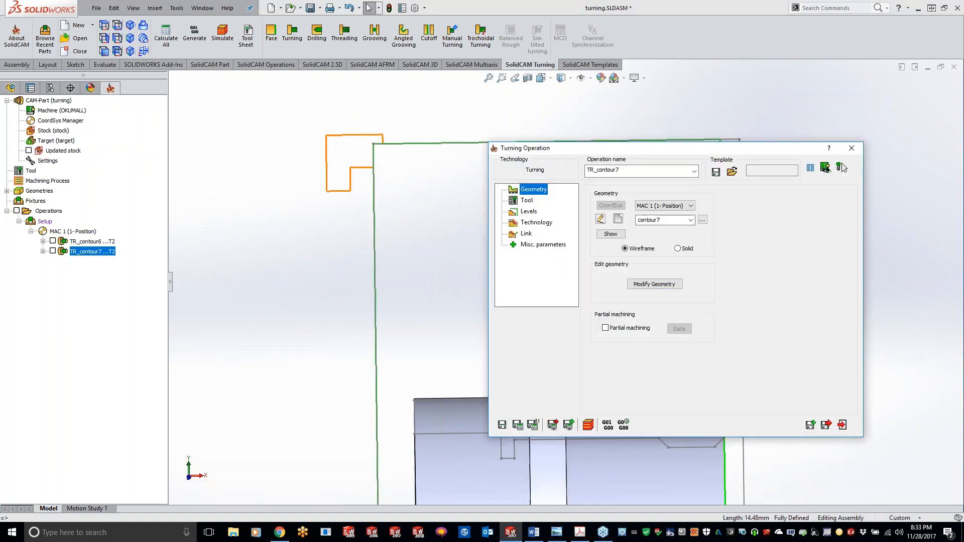
pyautogui.click(601, 219)
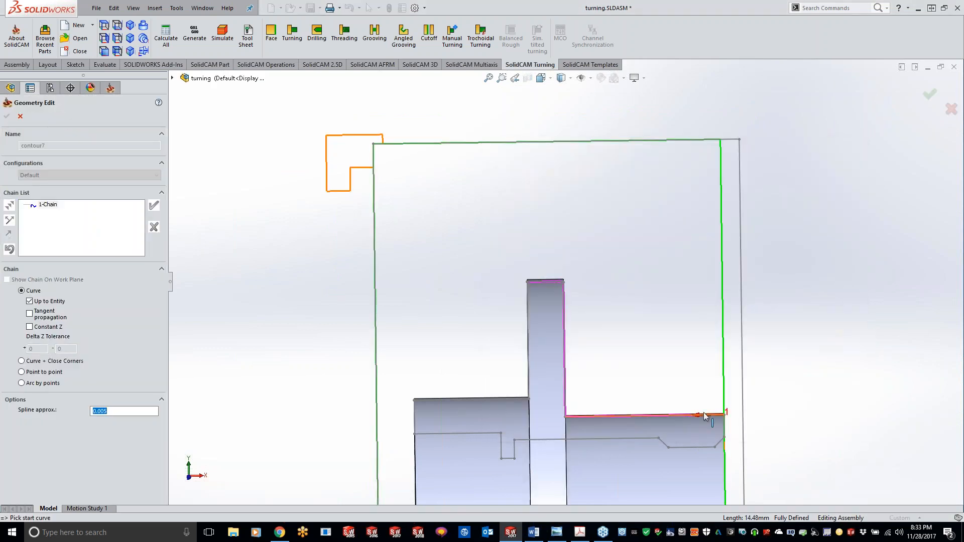
pyautogui.rightClick(56, 204)
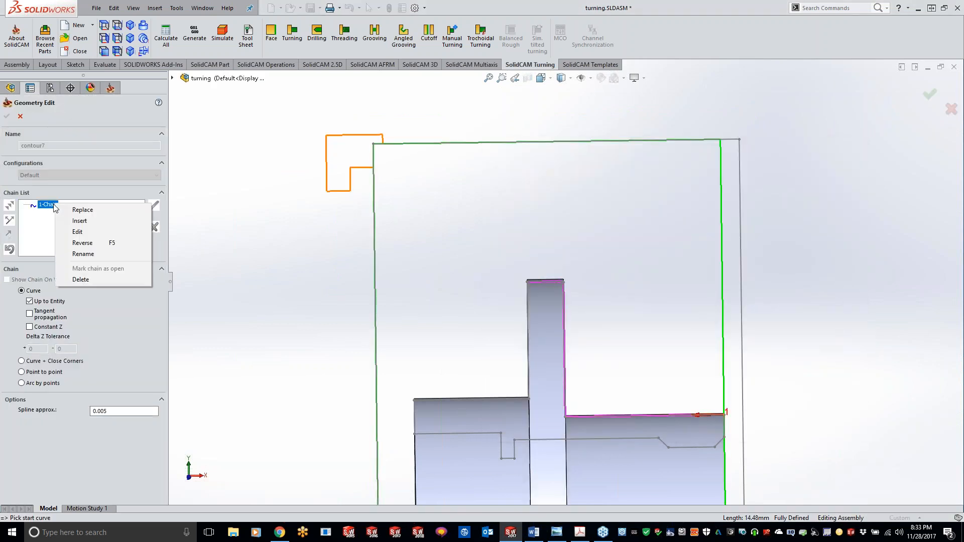
pyautogui.click(81, 279)
# Step: Define a new contour7 chain from the front hub's outer line up to the flange's outer line, accept it and recalculate the operation
pyautogui.click(421, 239)
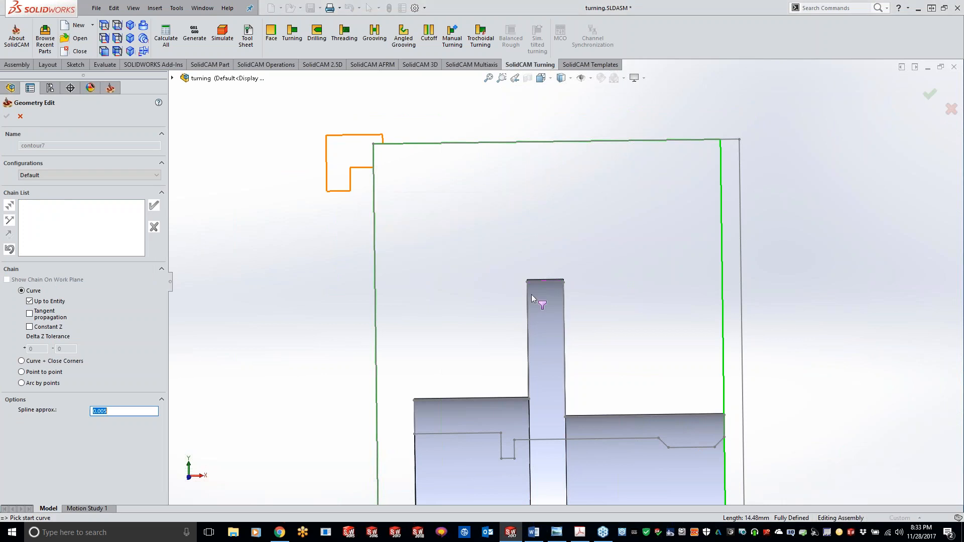
pyautogui.click(697, 413)
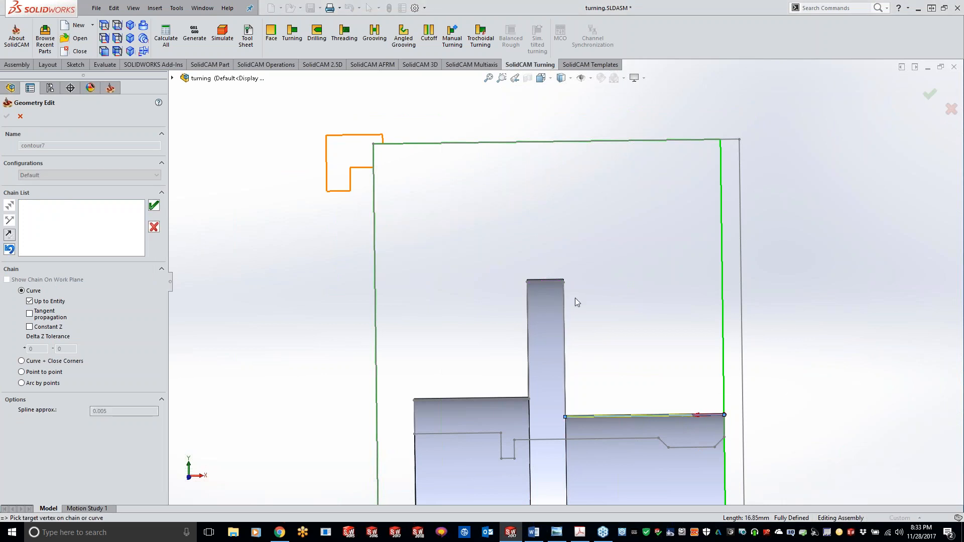
pyautogui.click(545, 282)
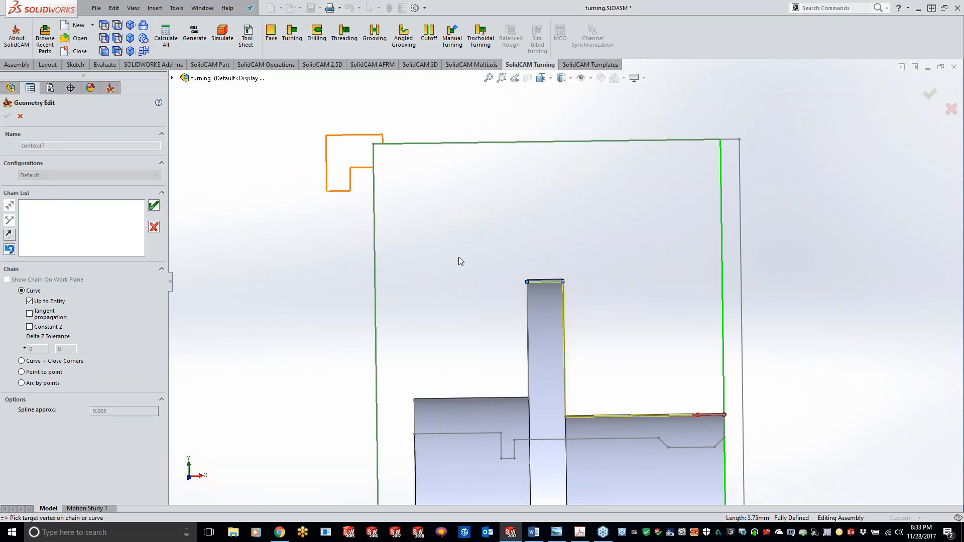
pyautogui.click(154, 206)
pyautogui.scroll(-1, 566, 281)
pyautogui.scroll(-3, 566, 282)
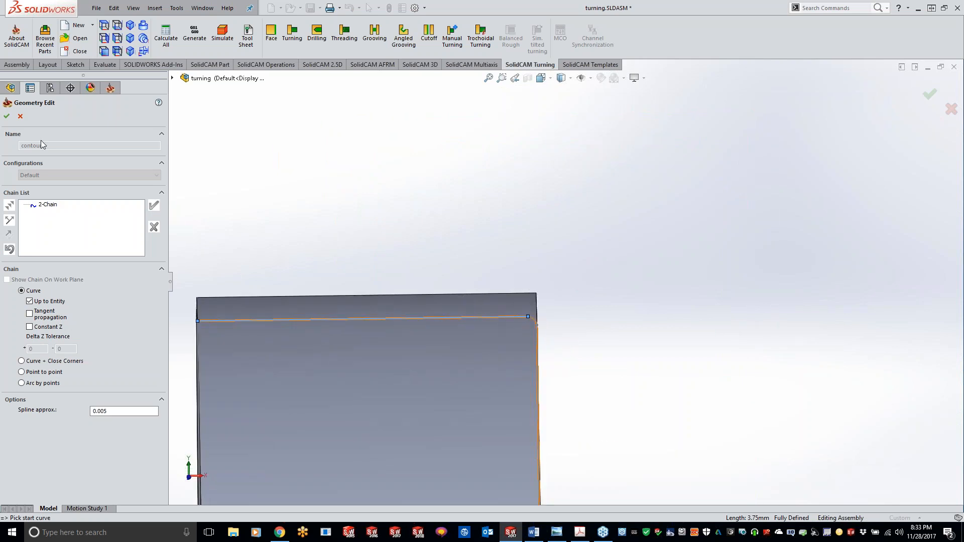
pyautogui.click(7, 116)
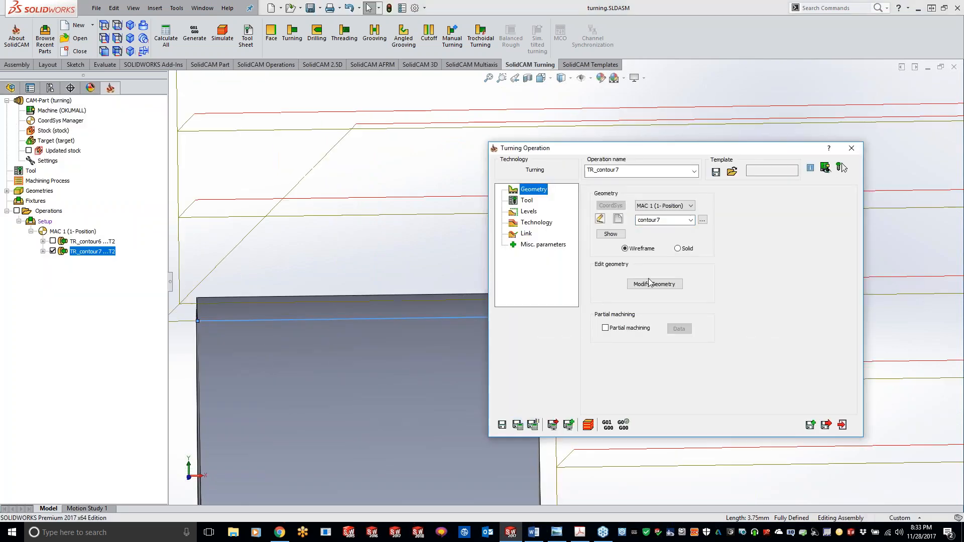
# Step: Simulate TR_contour7 in the Turning mode and examine the toolpath around the flange's outer corner up close
pyautogui.click(588, 425)
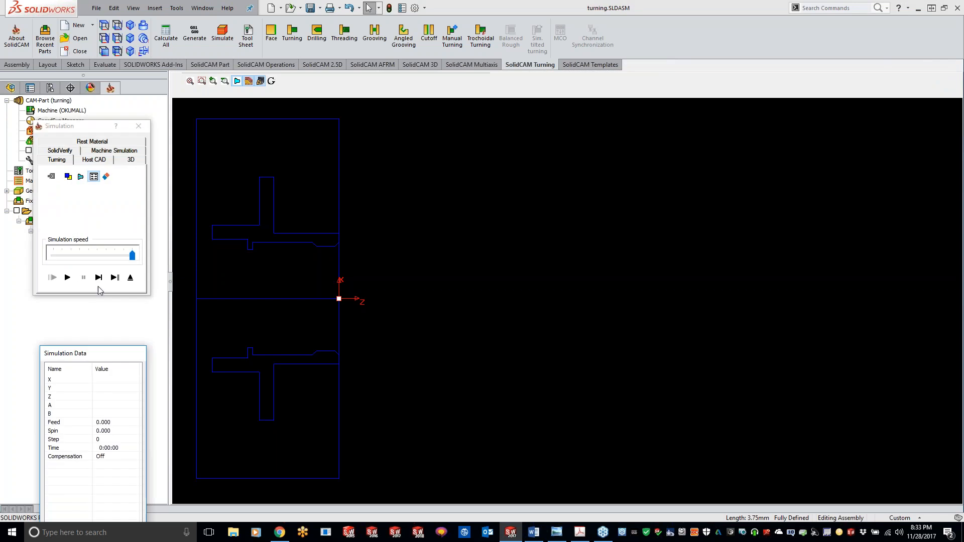
pyautogui.click(76, 277)
pyautogui.scroll(4, 314, 200)
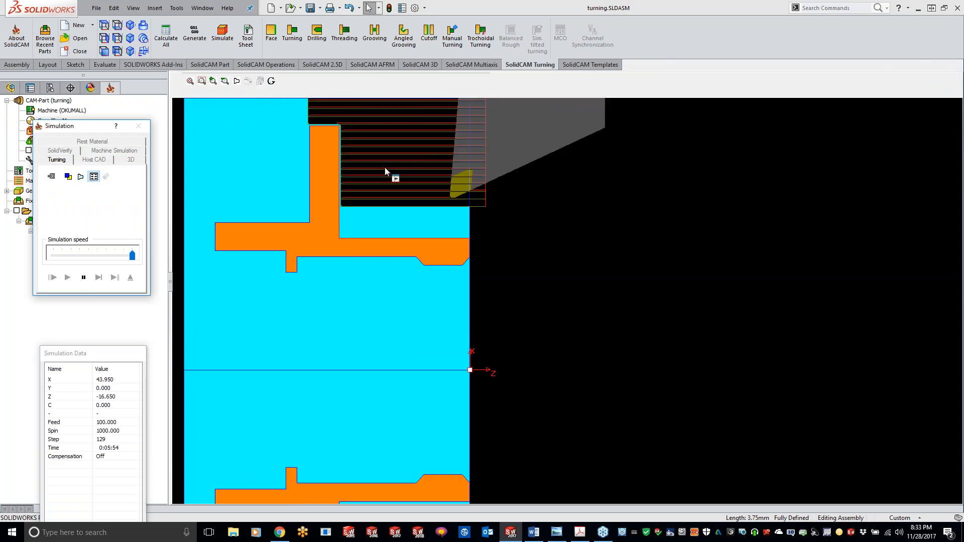
pyautogui.scroll(2, 345, 133)
pyautogui.scroll(2, 551, 129)
pyautogui.scroll(3, 486, 385)
pyautogui.scroll(2, 513, 346)
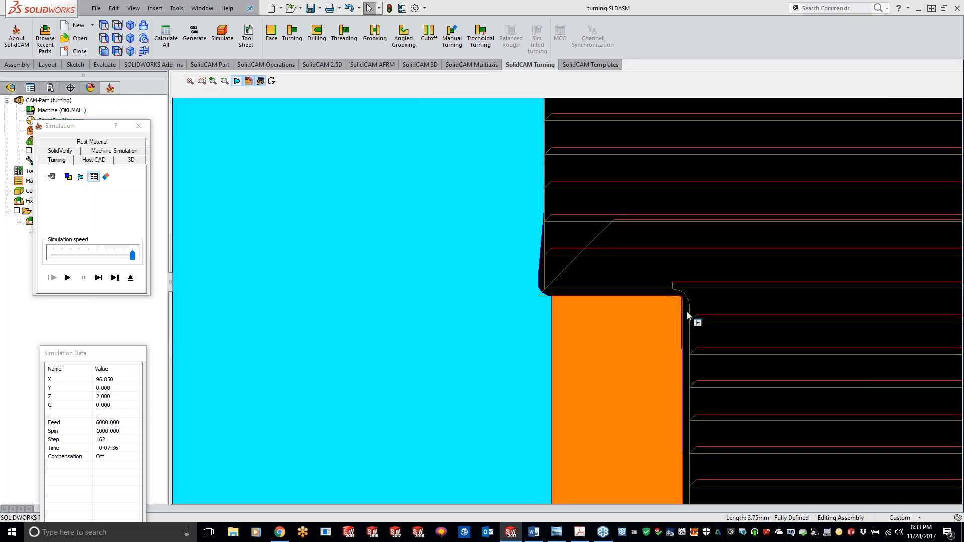
pyautogui.scroll(-1, 619, 275)
# Step: Run the SolidVerify simulation, inspect the machined flange and hub edges from several angles, and close the simulation
pyautogui.click(71, 152)
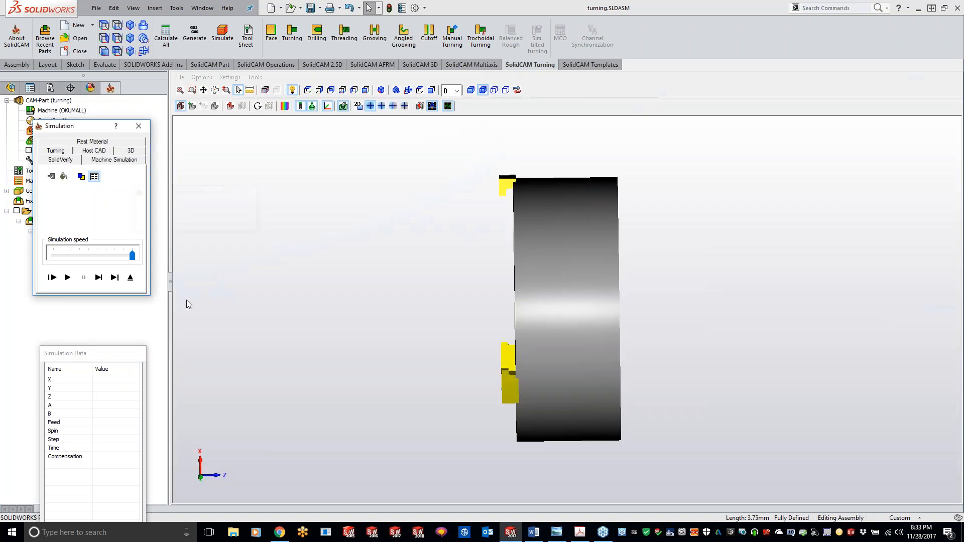
pyautogui.click(67, 277)
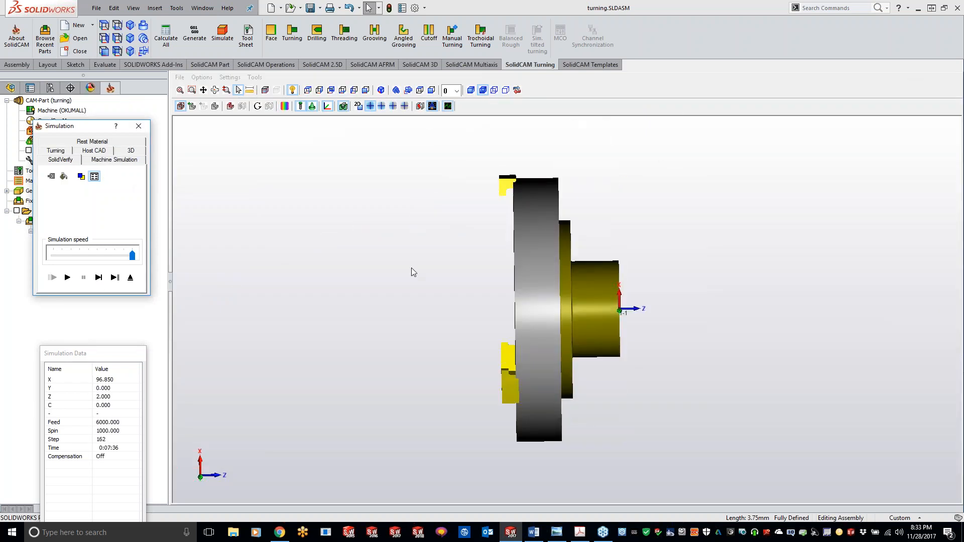
pyautogui.scroll(5, 559, 228)
pyautogui.scroll(6, 525, 221)
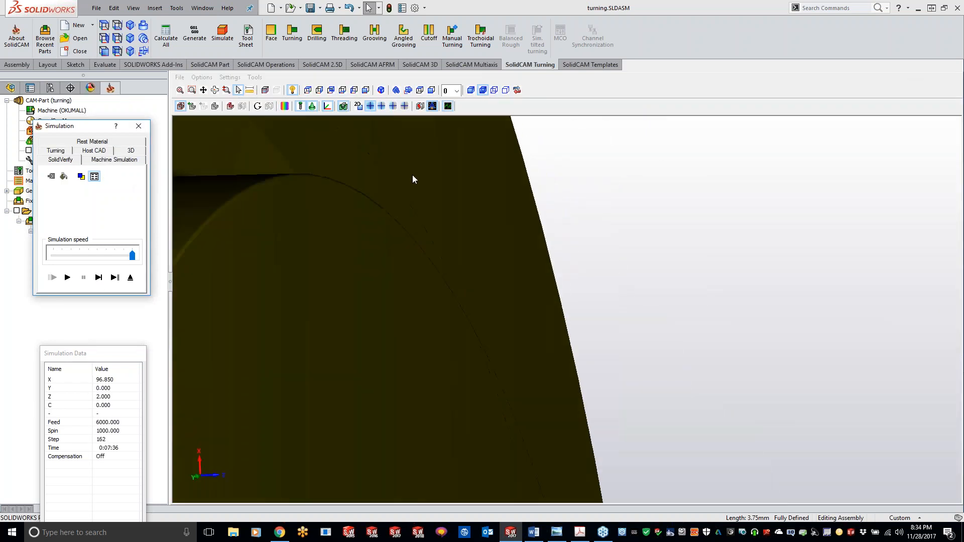
pyautogui.scroll(-4, 432, 254)
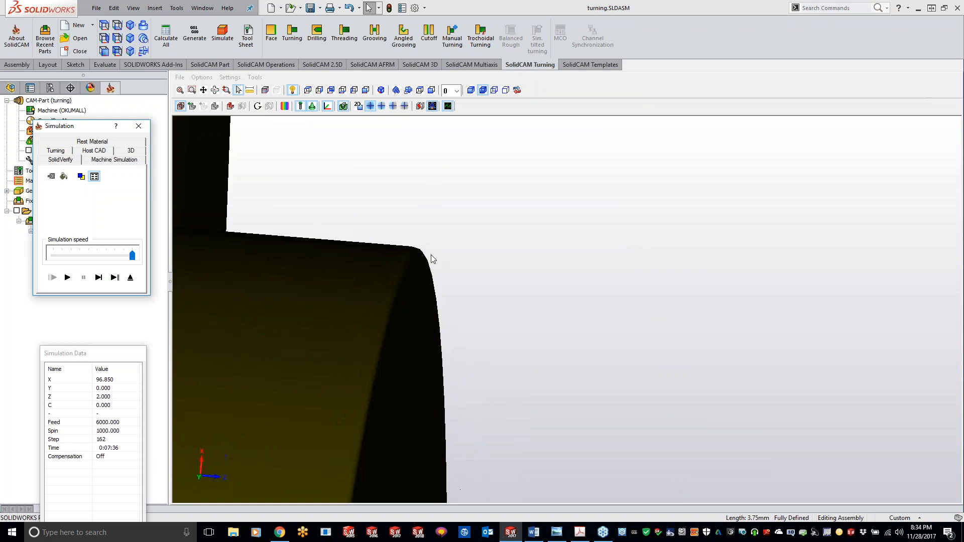
pyautogui.moveTo(433, 270); pyautogui.dragTo(434, 269, button='middle')
pyautogui.scroll(-5, 434, 269)
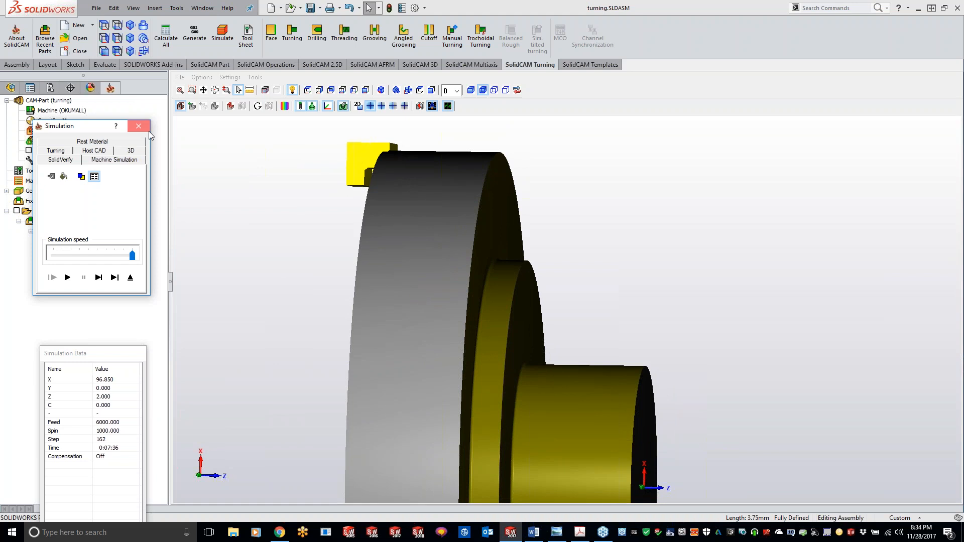
pyautogui.click(139, 126)
# Step: Examine the flange against the Envelope sketch and the CAM and DesignModel components in the assembly tree, and exit the turning operation
pyautogui.moveTo(695, 148); pyautogui.dragTo(674, 102)
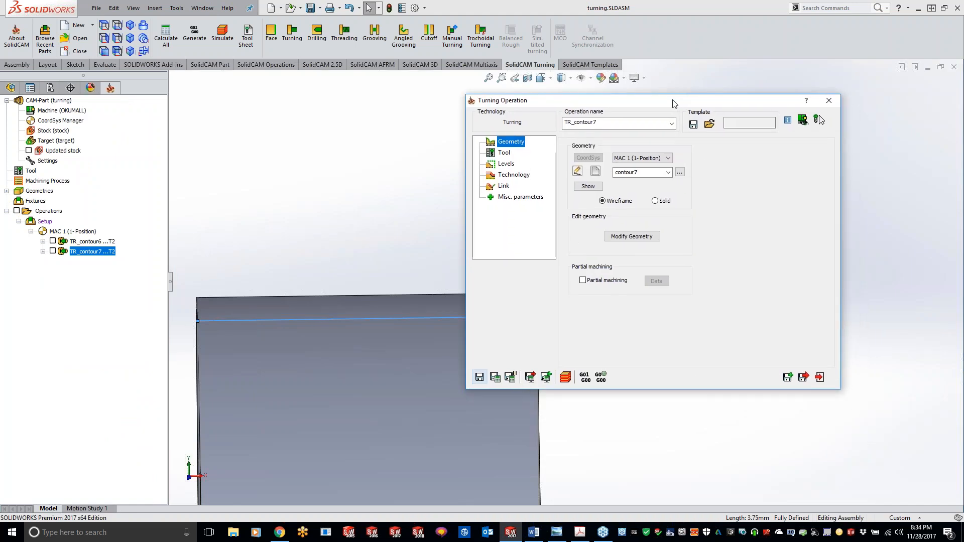
pyautogui.doubleClick(673, 103)
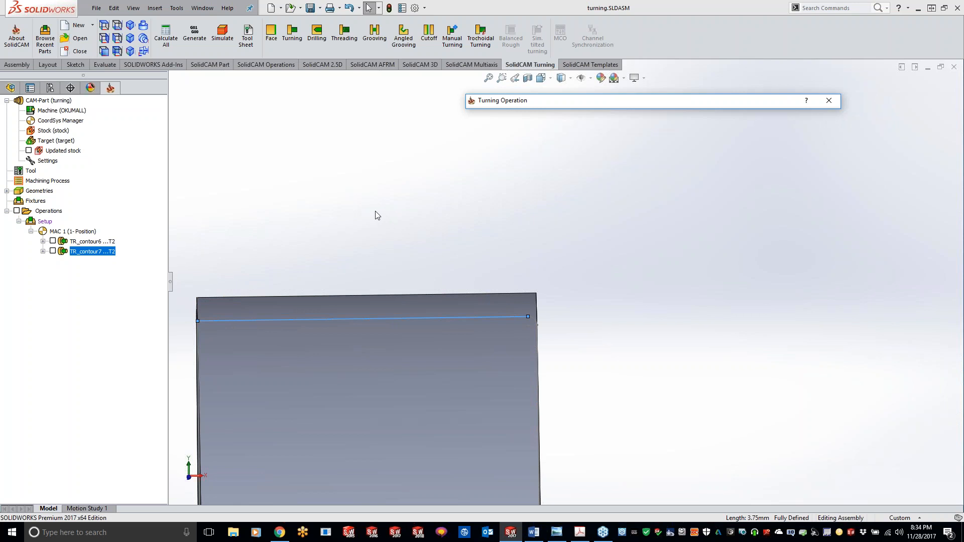
pyautogui.click(653, 300)
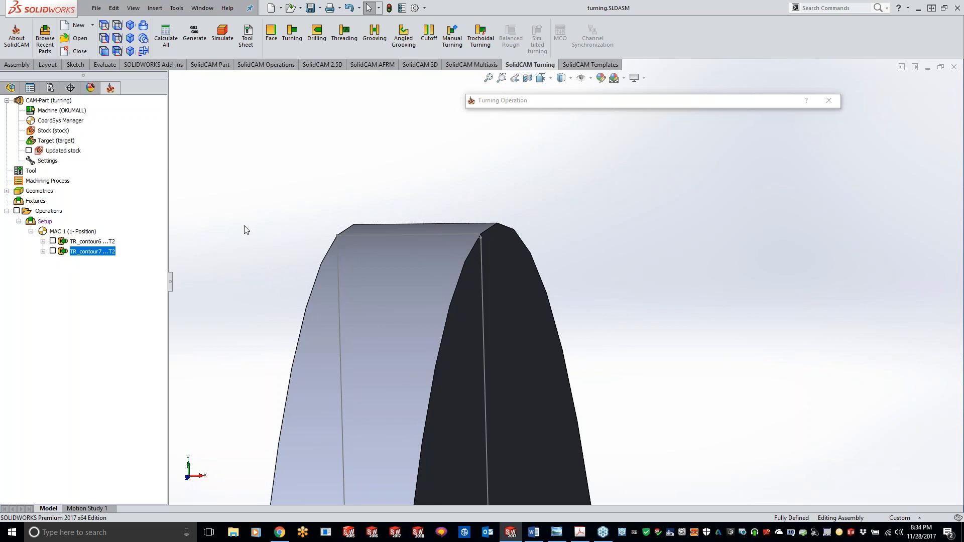
pyautogui.click(11, 88)
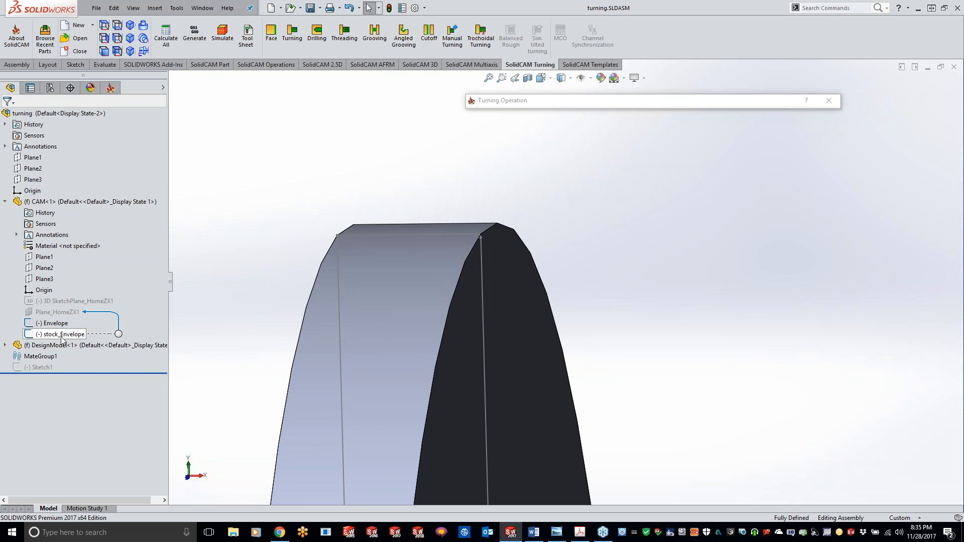
pyautogui.click(5, 345)
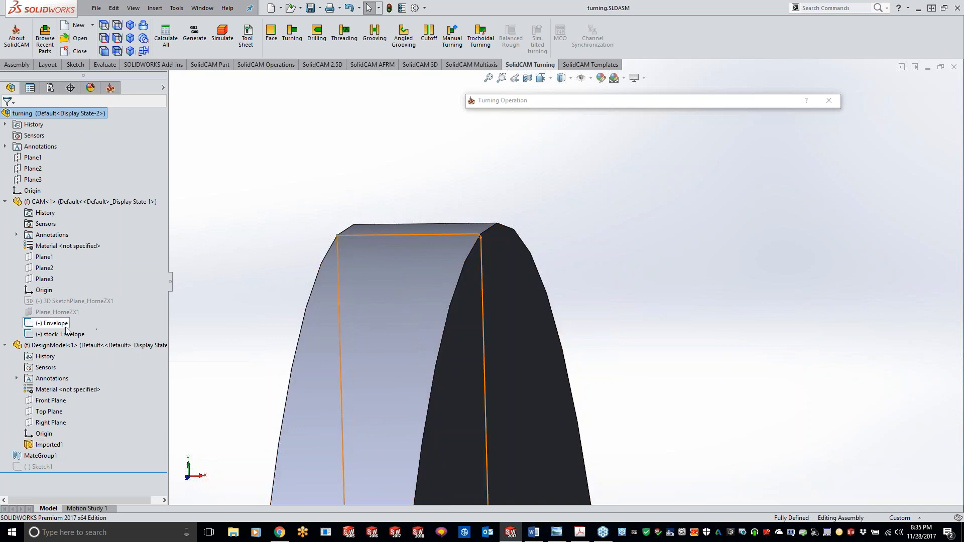
pyautogui.moveTo(63, 336)
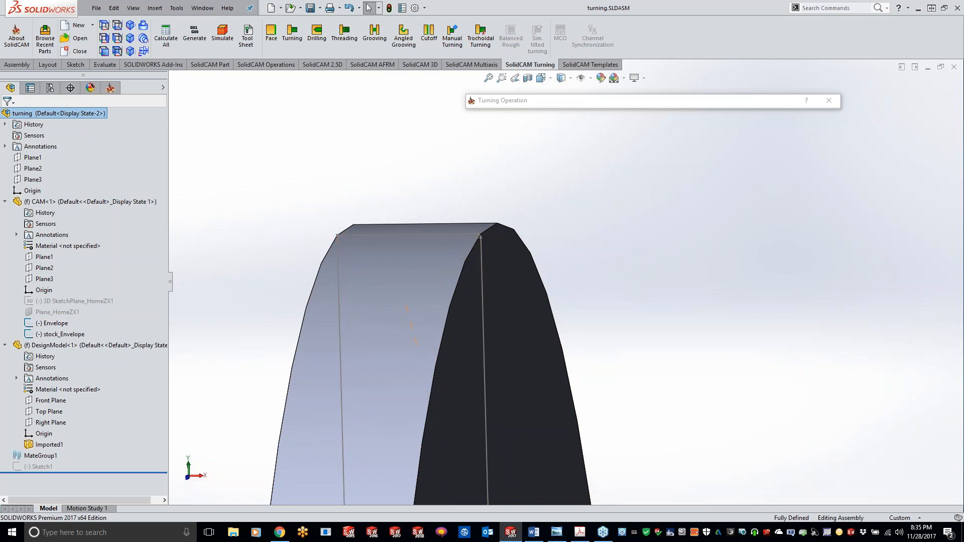
pyautogui.click(111, 88)
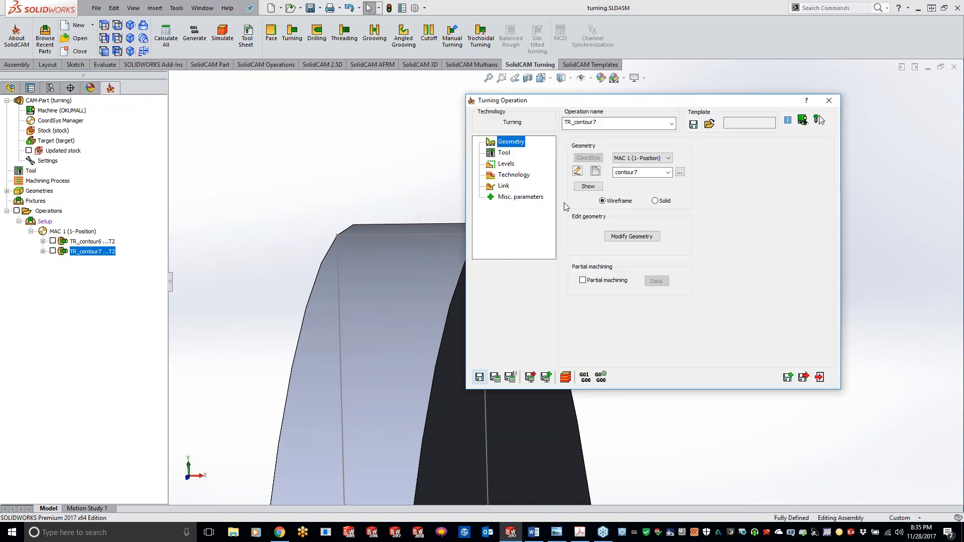
pyautogui.moveTo(224, 182); pyautogui.dragTo(464, 384, button='middle')
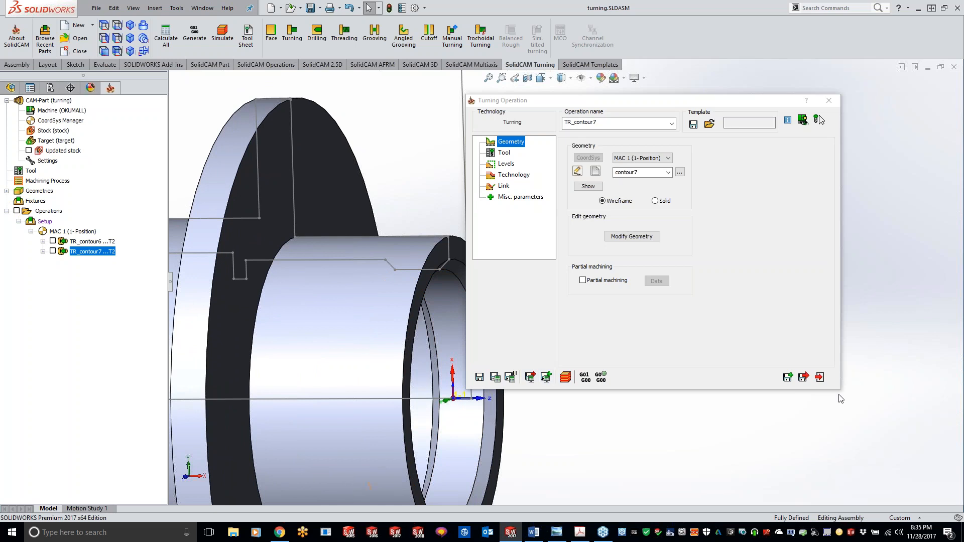
pyautogui.click(819, 377)
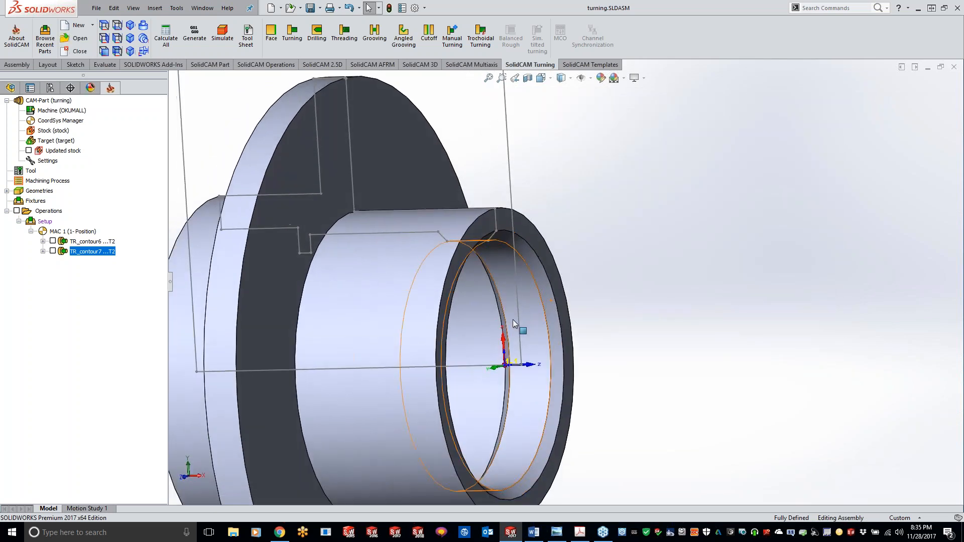
# Step: Add a drilling operation and assign it tool 25, the 23 mm drill
pyautogui.click(316, 34)
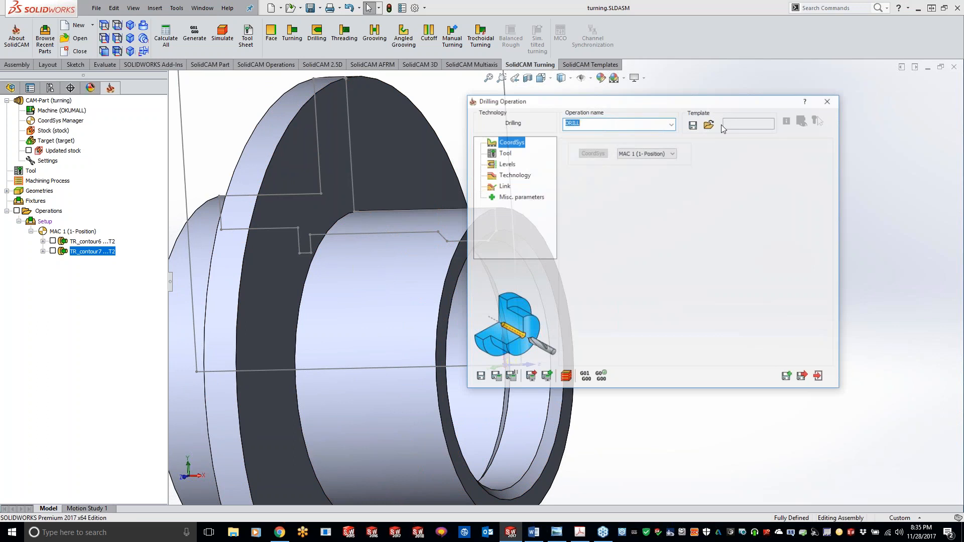
pyautogui.click(504, 152)
pyautogui.click(632, 287)
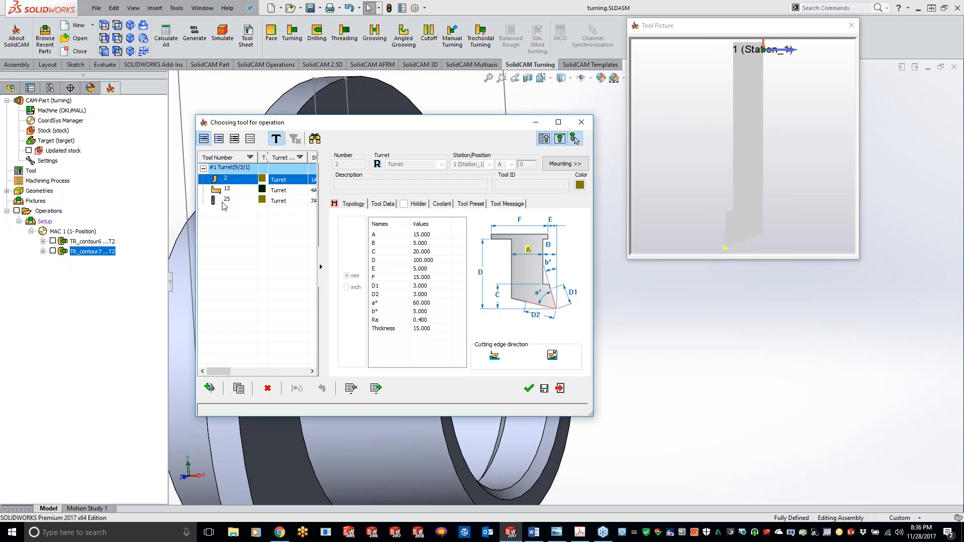
pyautogui.click(225, 200)
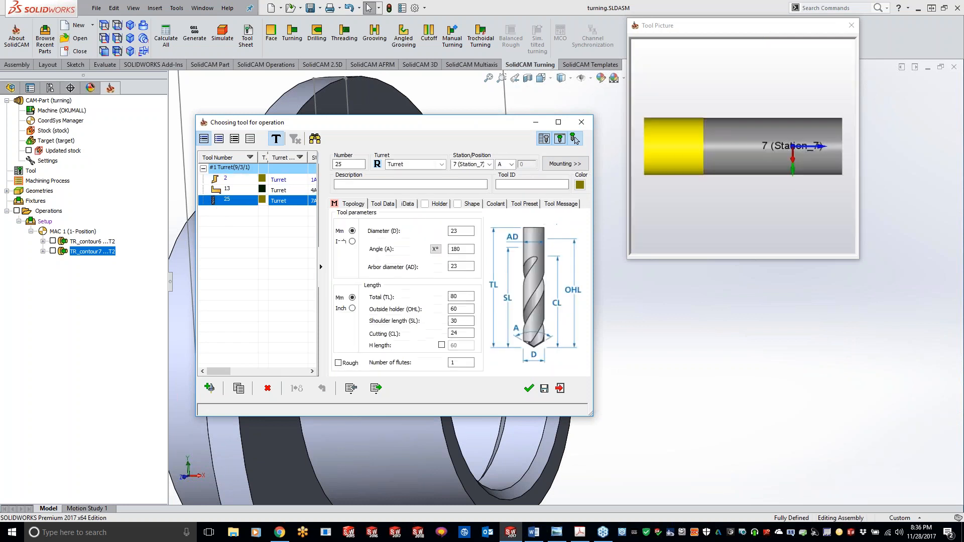
pyautogui.click(528, 389)
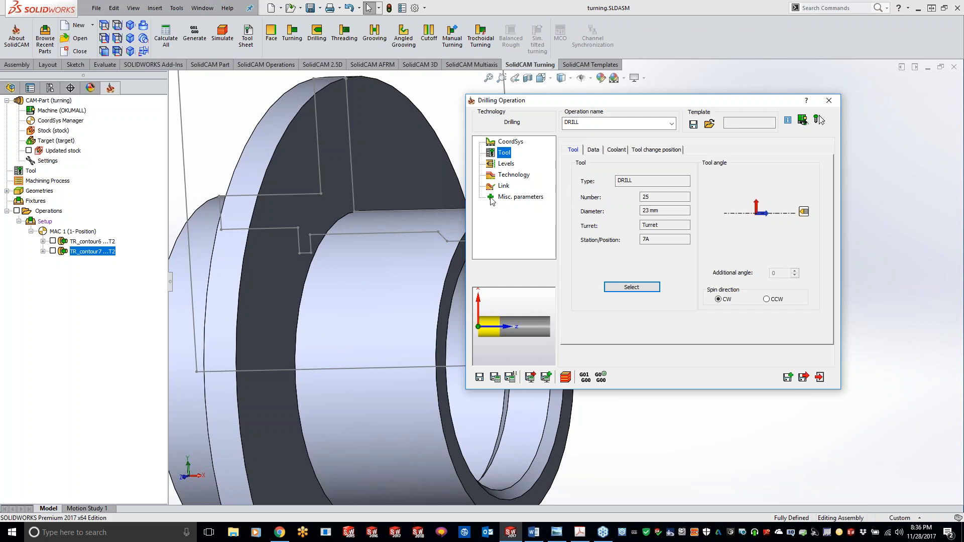
# Step: Set the drill end position to Z -32.85 by picking the edge of the hub's rear face
pyautogui.click(504, 164)
pyautogui.click(509, 176)
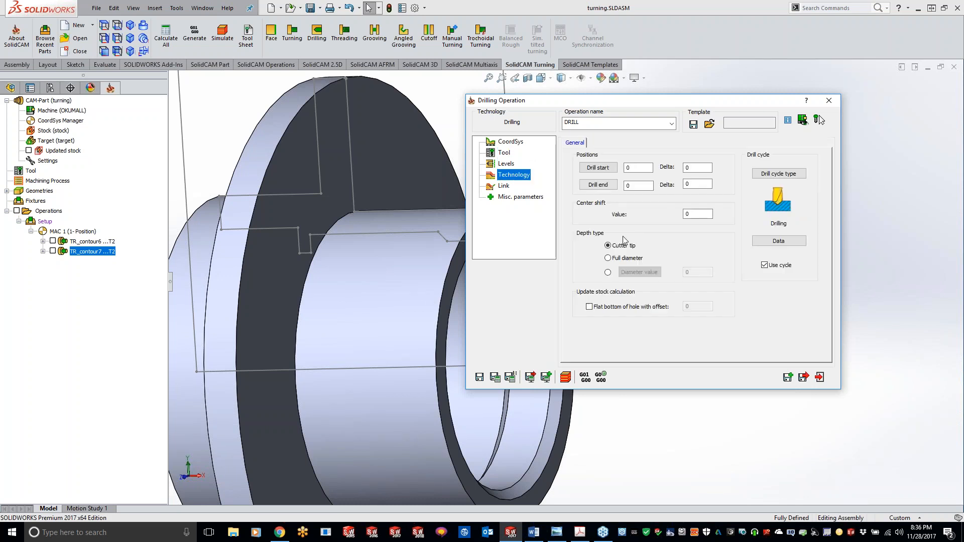
pyautogui.click(597, 185)
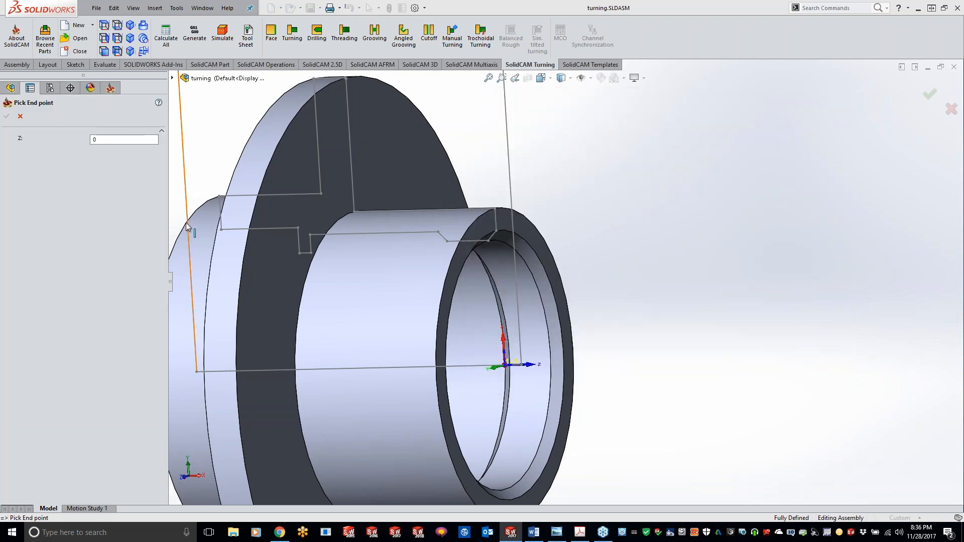
pyautogui.click(187, 223)
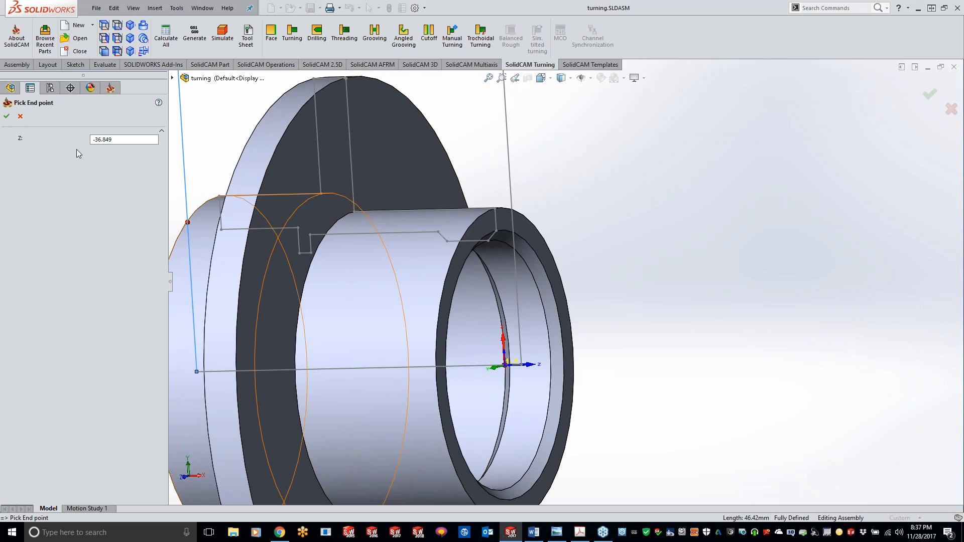
pyautogui.click(225, 231)
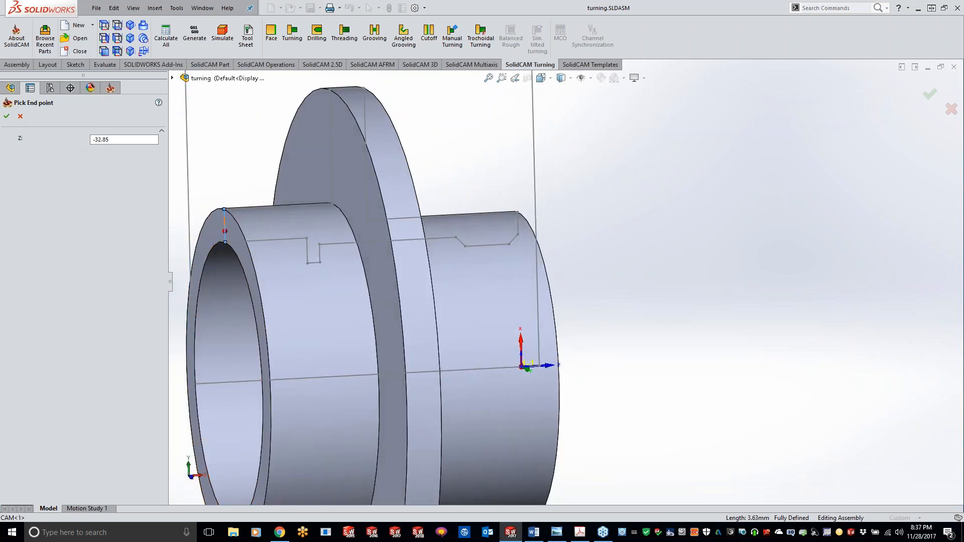
pyautogui.click(7, 116)
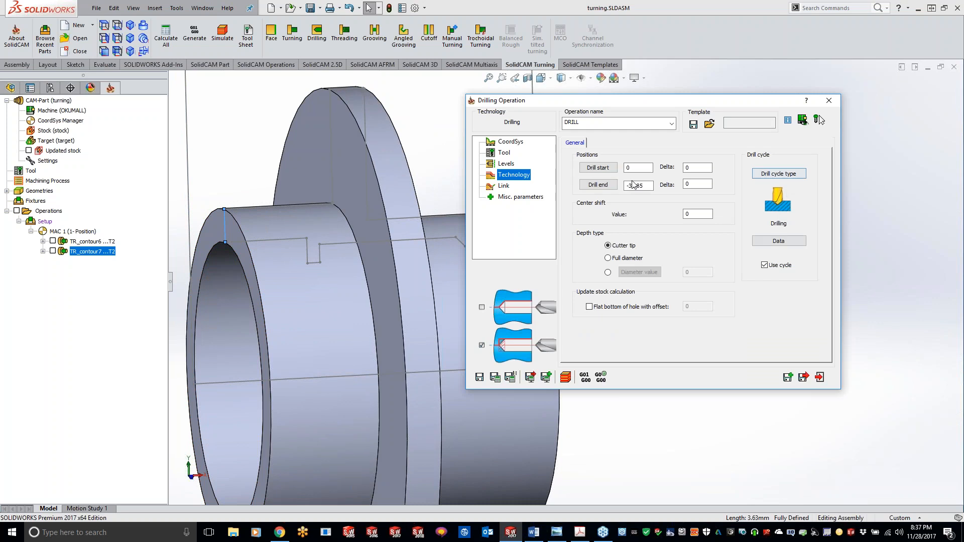
# Step: Set the drill cycle to peck with a step down of 2.85, and save and calculate the operation
pyautogui.click(782, 176)
pyautogui.click(671, 204)
pyautogui.click(778, 241)
pyautogui.click(458, 193)
pyautogui.click(458, 193)
pyautogui.write('.1')
pyautogui.press('BackSpace')
pyautogui.press('BackSpace')
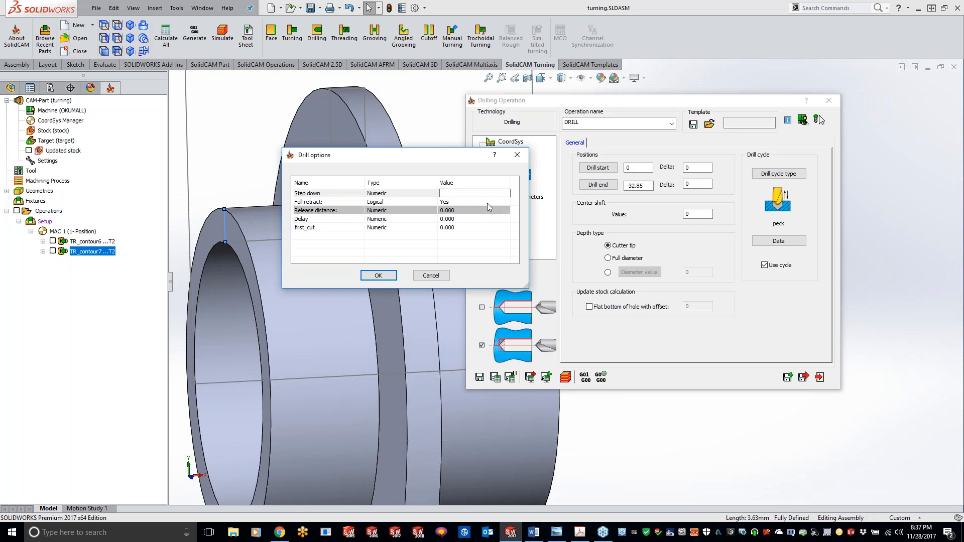
pyautogui.write('2.85')
pyautogui.click(383, 278)
pyautogui.click(497, 380)
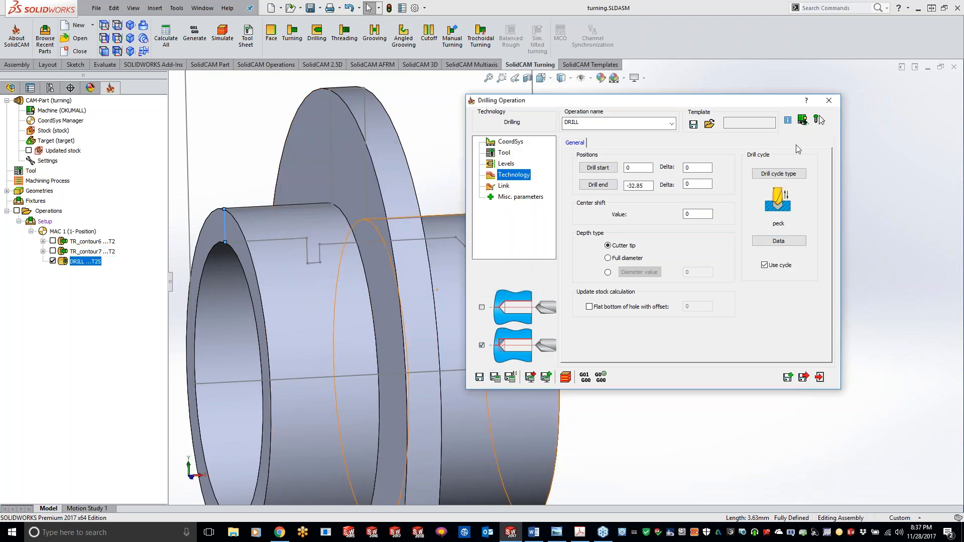
# Step: Simulate the drilling in the Turning mode, close the simulation, and exit the drilling operation
pyautogui.click(564, 380)
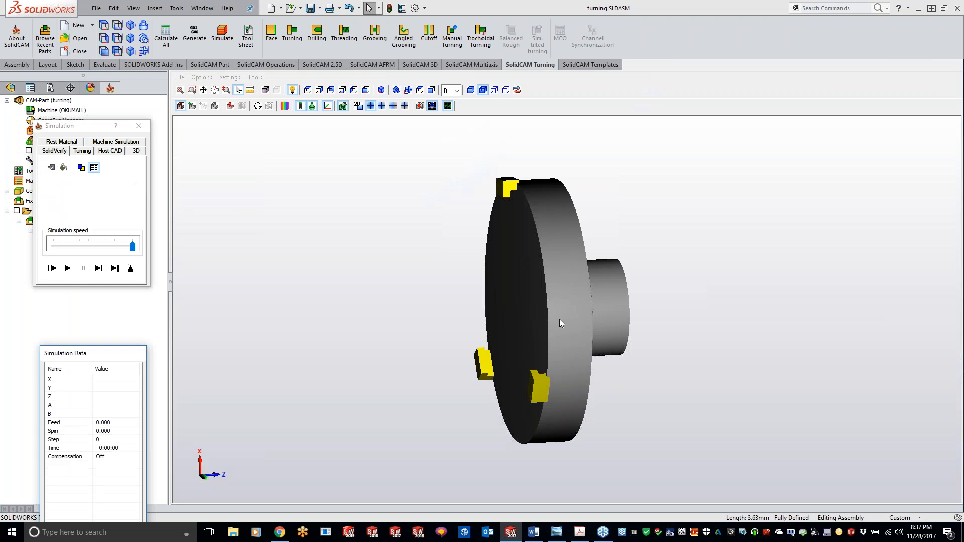
pyautogui.click(82, 151)
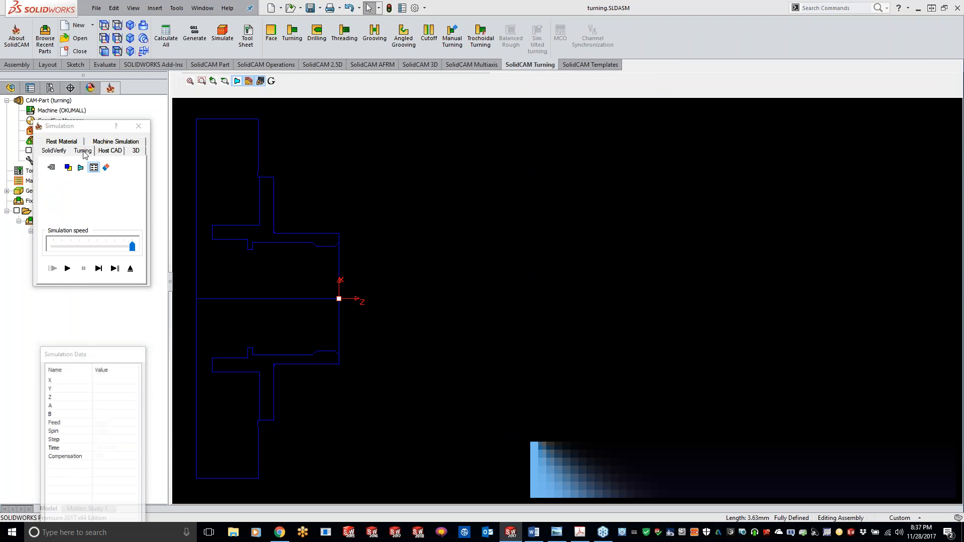
pyautogui.click(67, 268)
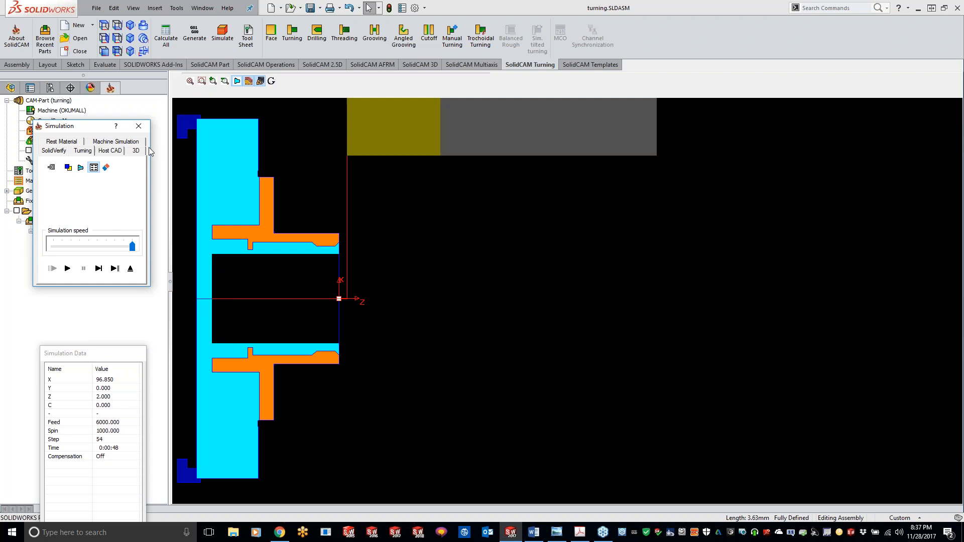
pyautogui.click(138, 126)
pyautogui.click(820, 377)
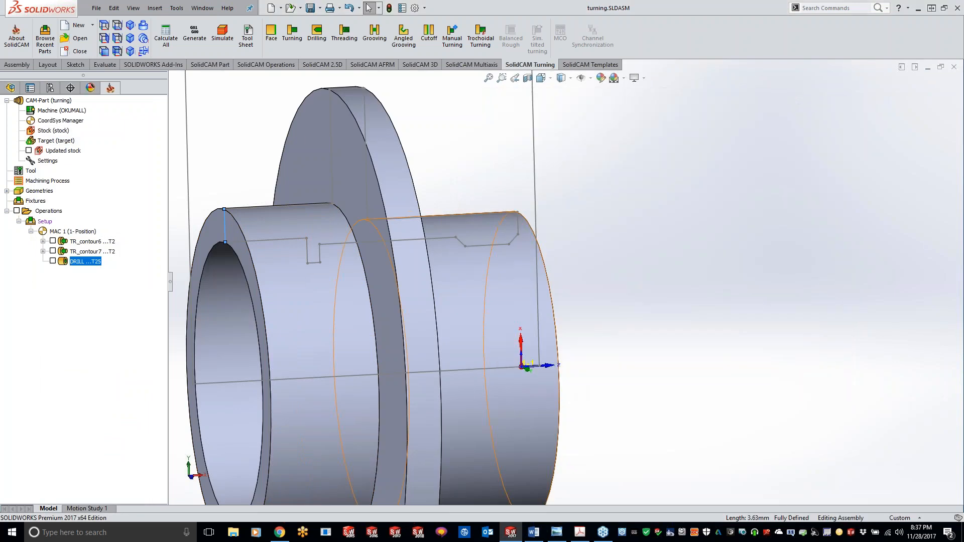
# Step: Add a turning operation with a new wireframe chain, contour8, running from the internal groove's floor along the bore profile to the front chamfer
pyautogui.click(705, 341)
pyautogui.moveTo(705, 341)
pyautogui.mouseDown(button='middle')
pyautogui.moveTo(640, 326)
pyautogui.moveTo(620, 307)
pyautogui.mouseUp(button='middle')
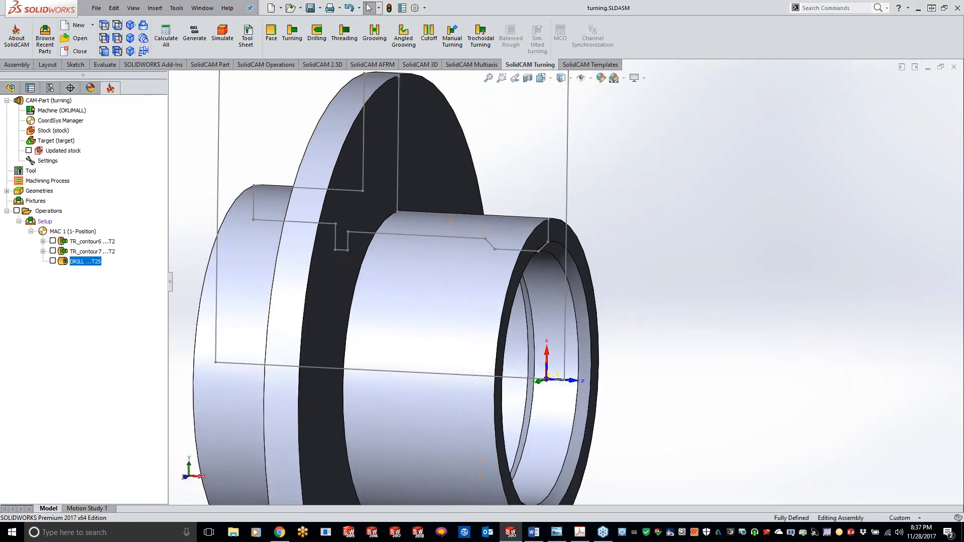
pyautogui.click(293, 35)
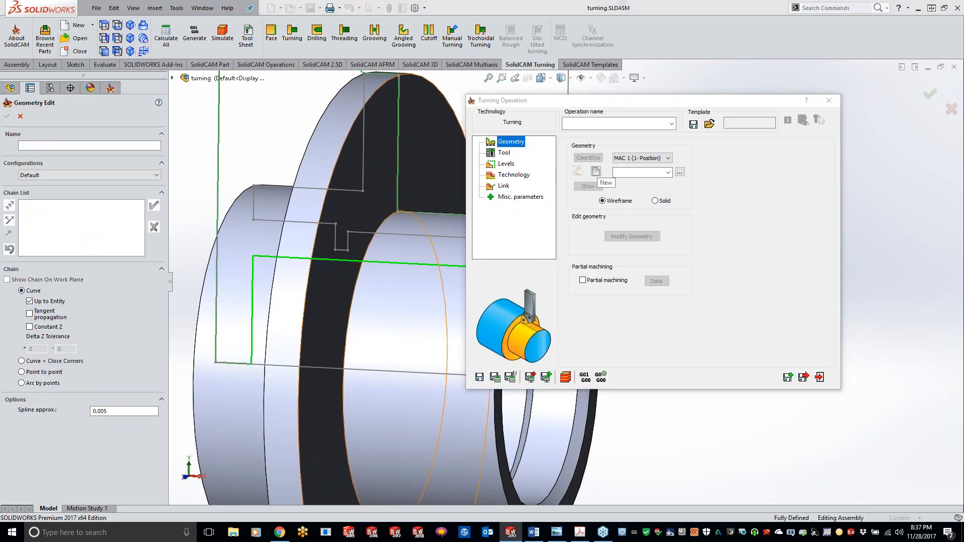
pyautogui.click(375, 252)
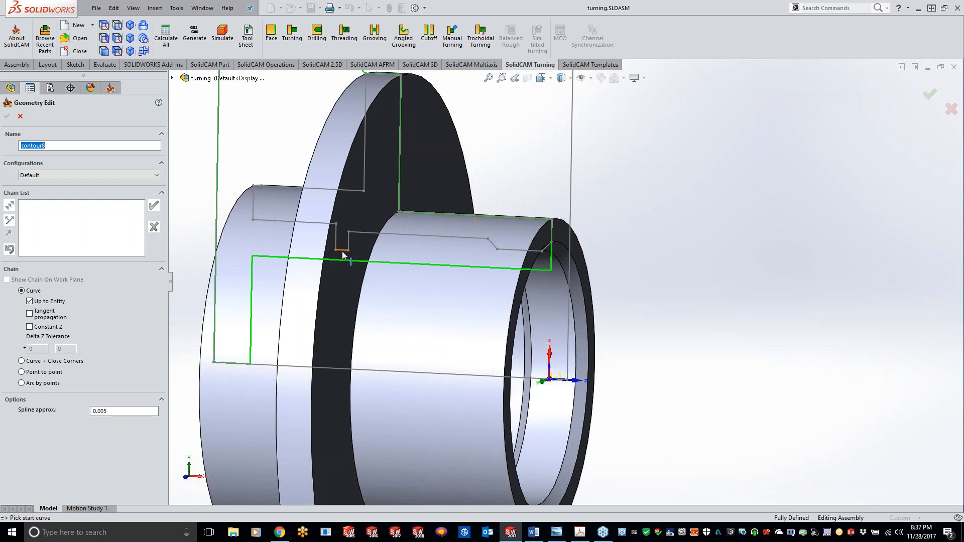
pyautogui.click(544, 247)
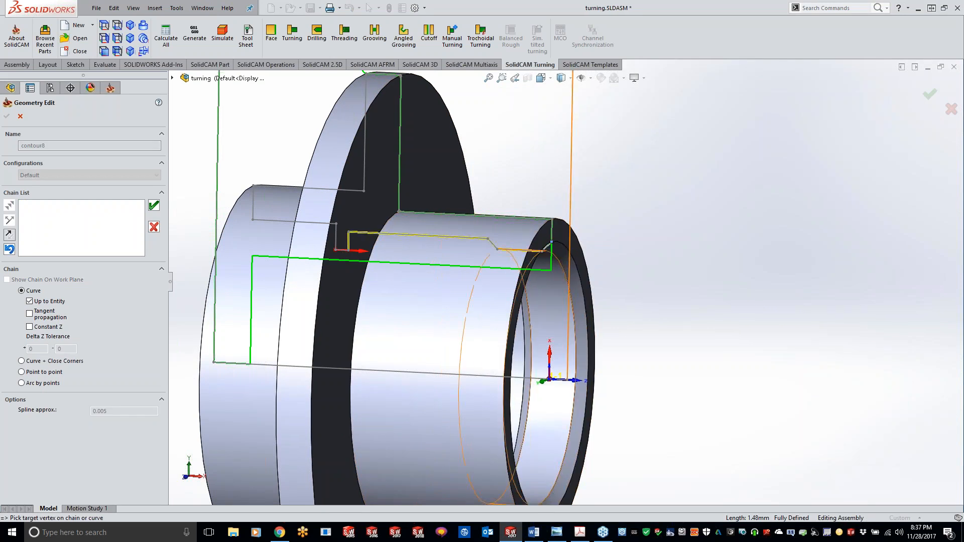
pyautogui.click(155, 206)
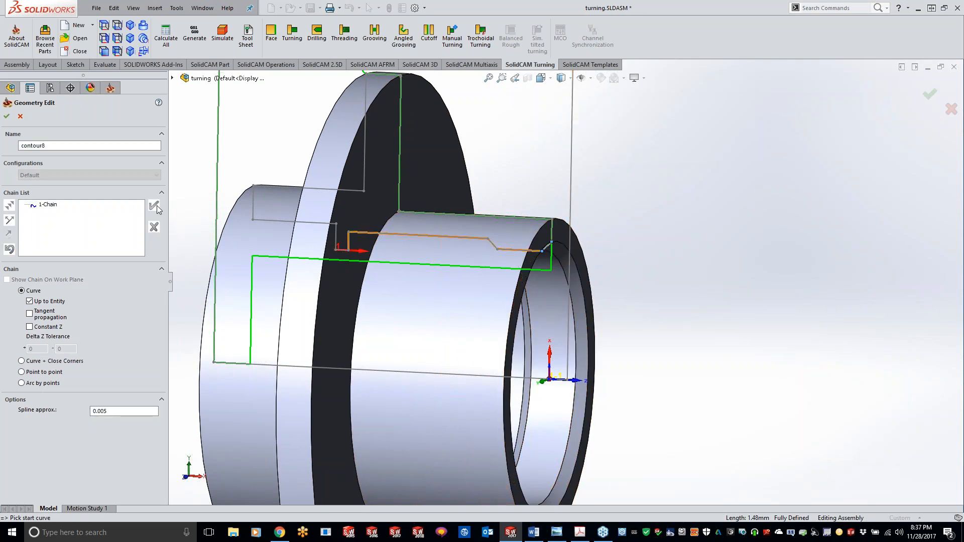
pyautogui.click(8, 117)
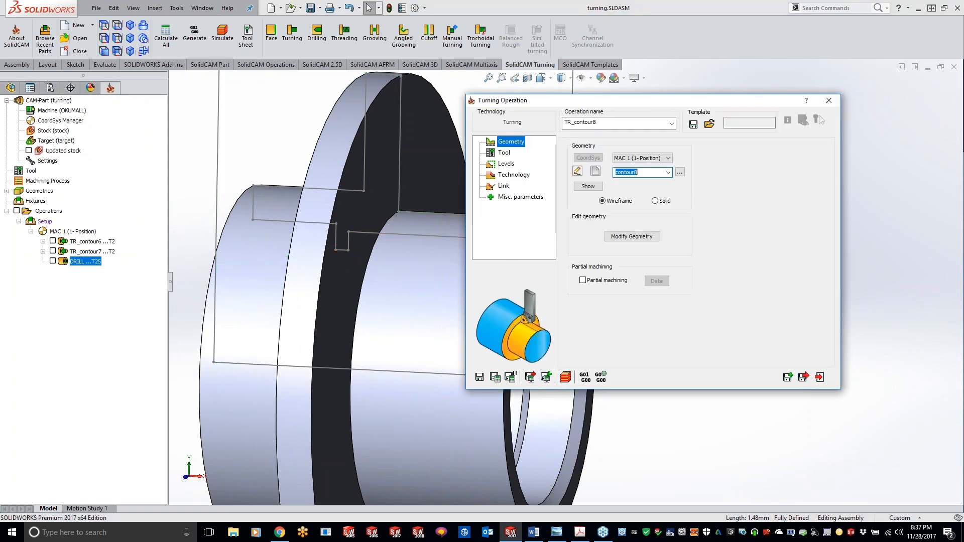
# Step: Assign tool 13, the internal grooving tool, to the TR_contour8 operation
pyautogui.click(504, 157)
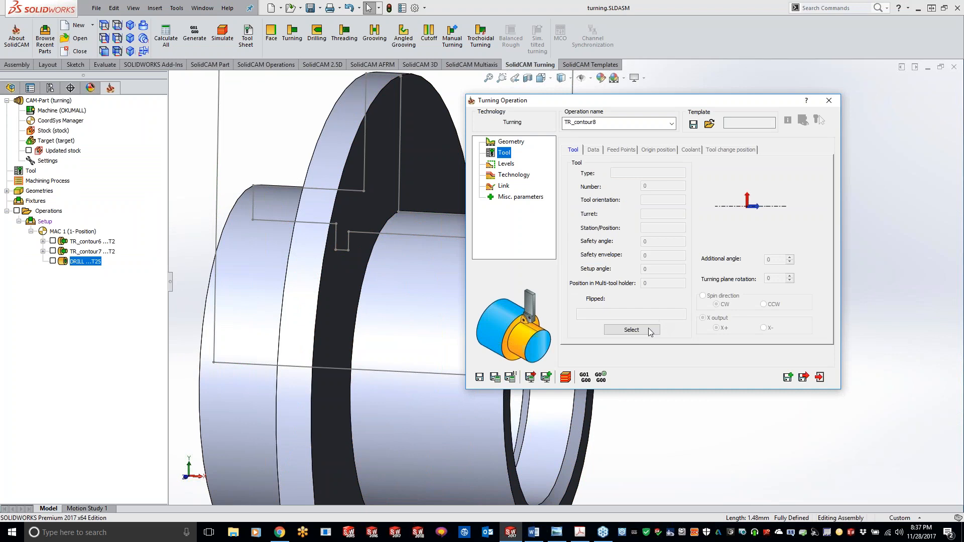
pyautogui.click(649, 327)
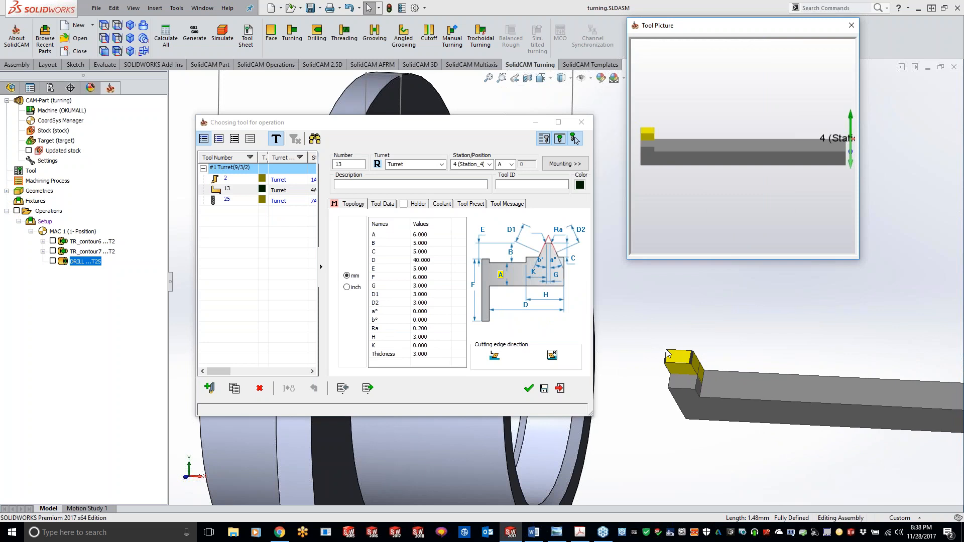
pyautogui.click(529, 389)
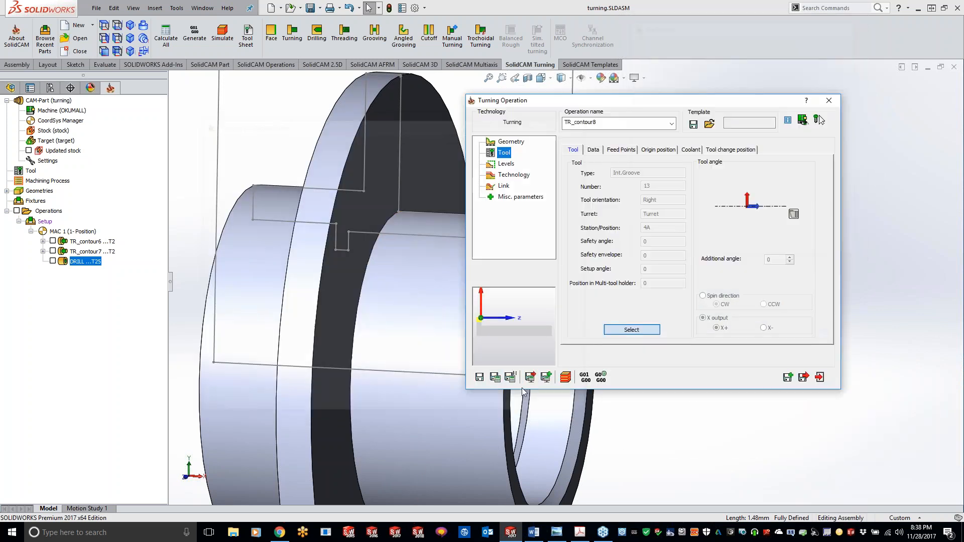
# Step: Review TR_contour8's Long internal mode, semi-finish and finish settings, groove parameters, and descending-motion strategy
pyautogui.click(510, 175)
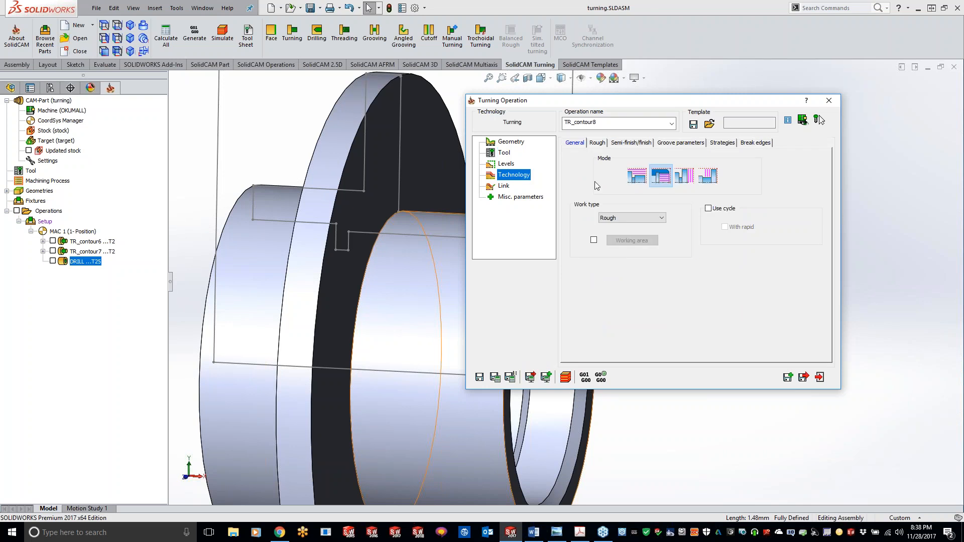
pyautogui.click(666, 181)
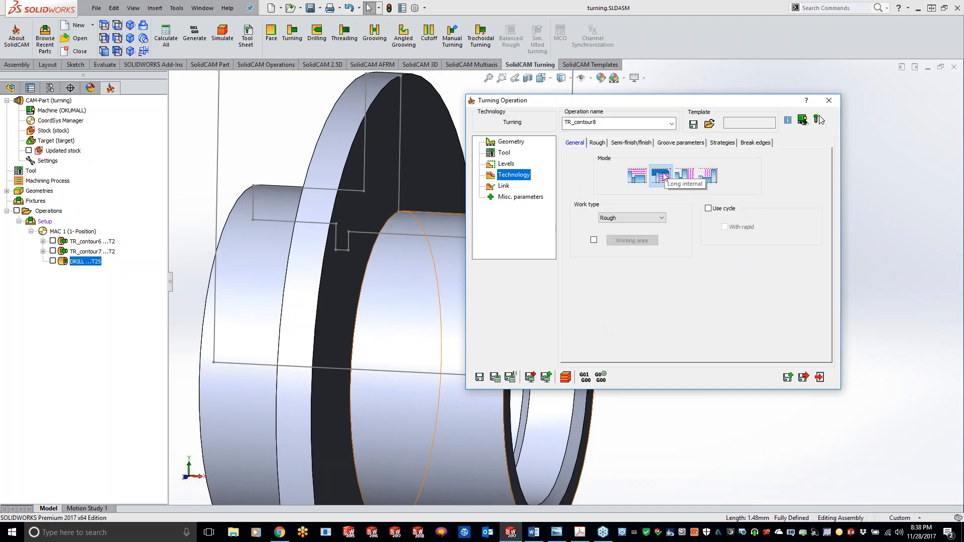
pyautogui.click(614, 145)
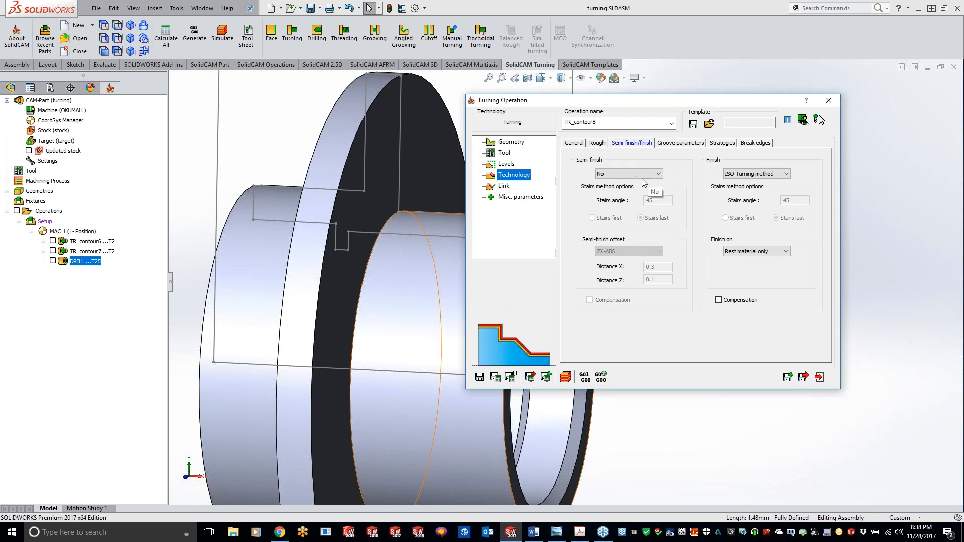
pyautogui.click(675, 144)
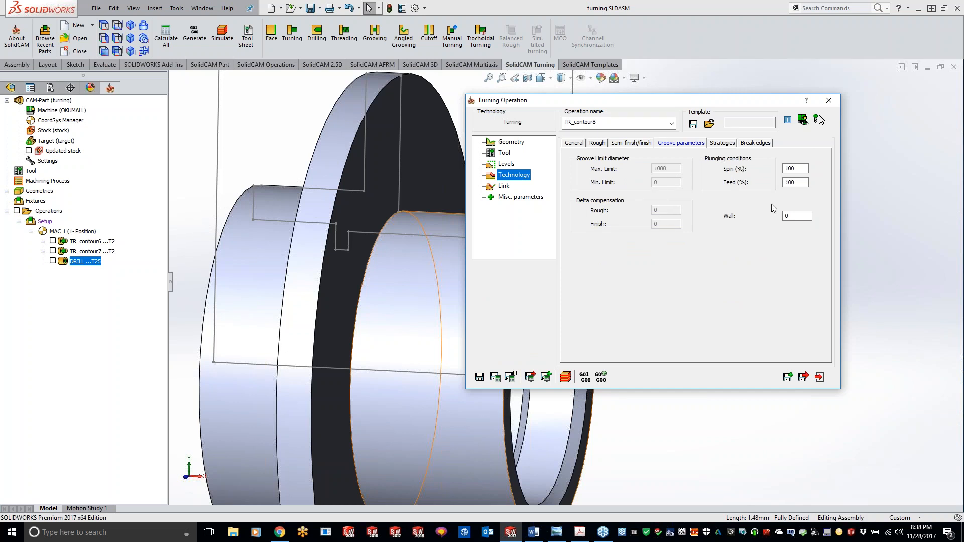
pyautogui.click(723, 143)
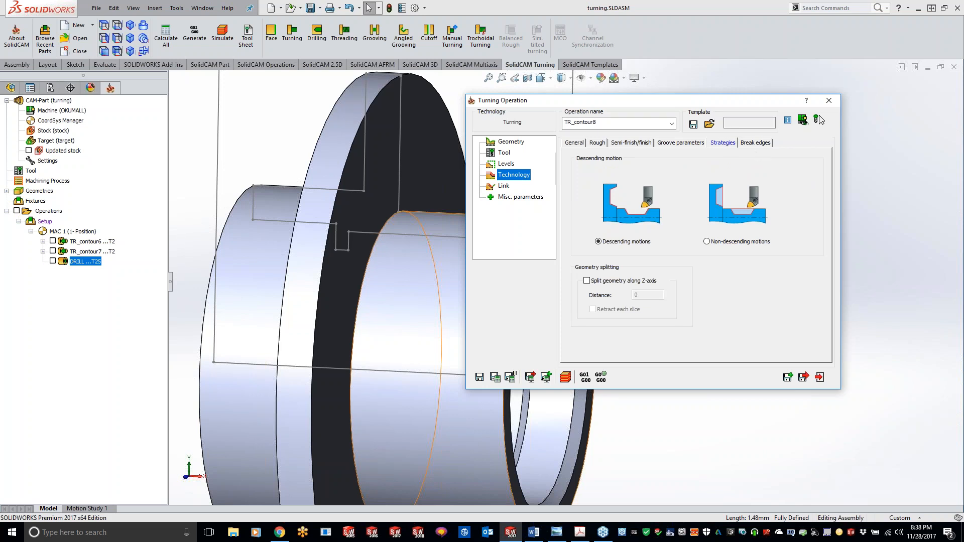
# Step: Save and calculate TR_contour8, and examine its toolpath against the part
pyautogui.click(498, 380)
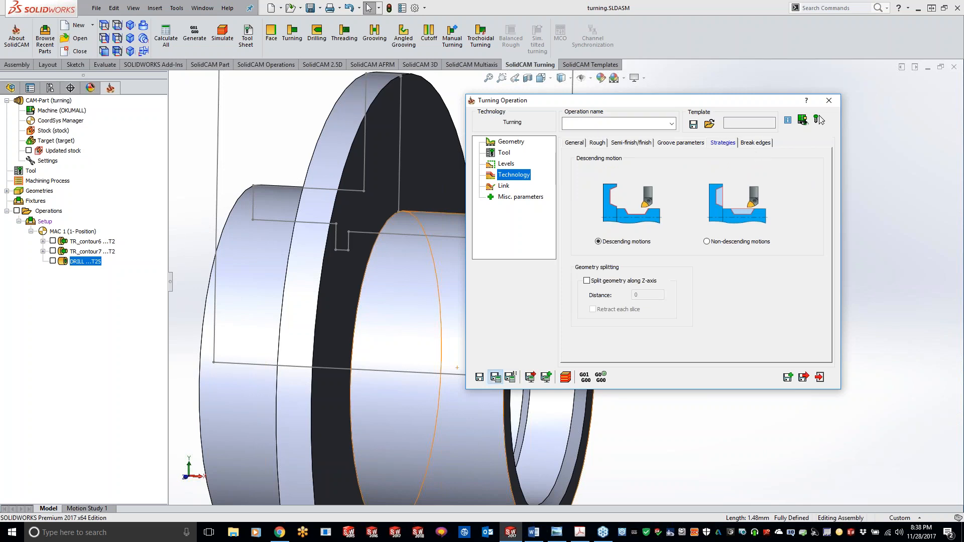
pyautogui.doubleClick(713, 100)
pyautogui.click(674, 252)
pyautogui.moveTo(674, 252); pyautogui.dragTo(363, 283, button='middle')
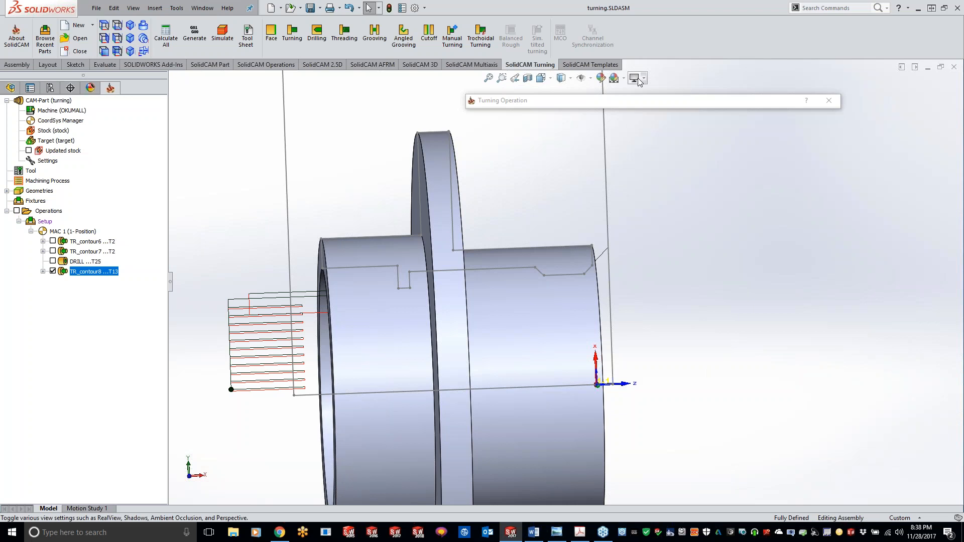
pyautogui.doubleClick(634, 100)
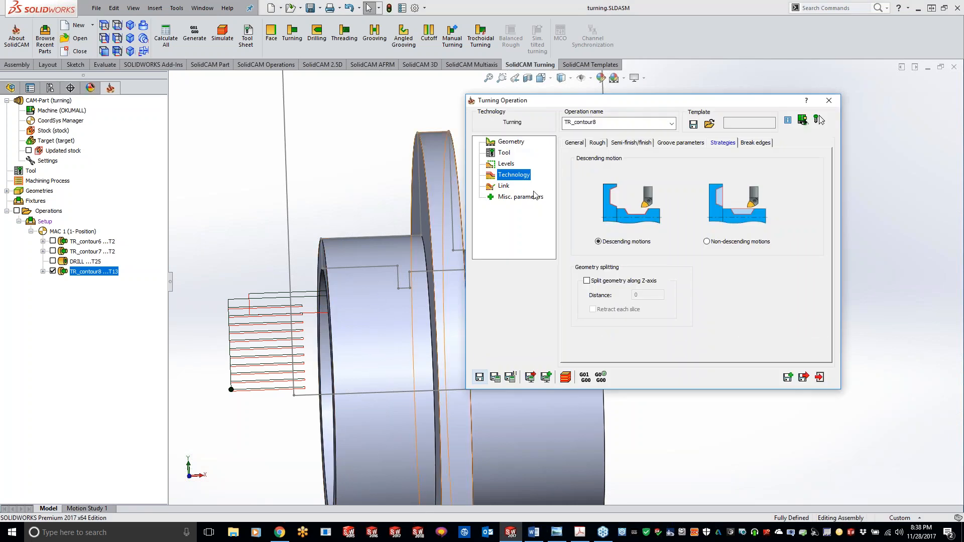
# Step: Modify the contour8 geometry by turning off automatic start extension to stock and setting the start extension distance to 1 mm
pyautogui.click(509, 144)
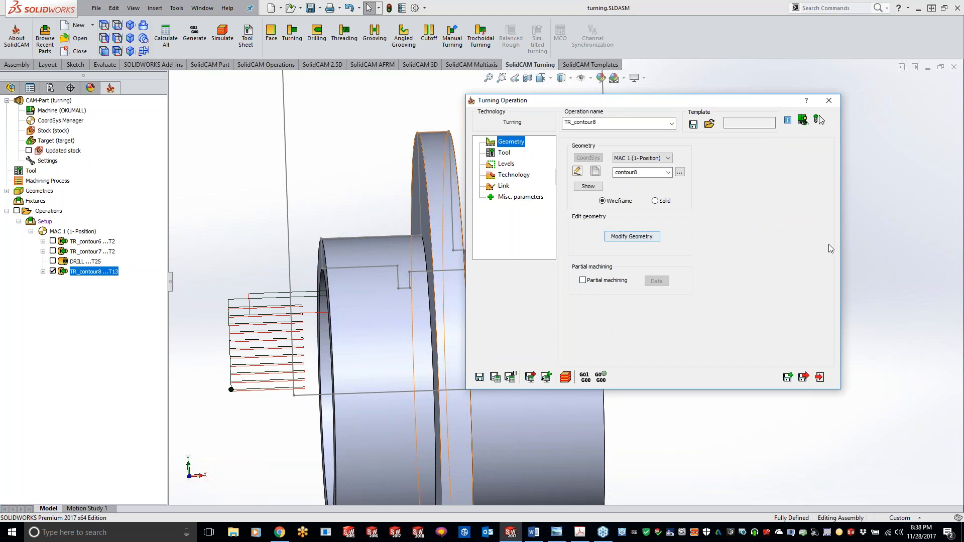
pyautogui.click(628, 239)
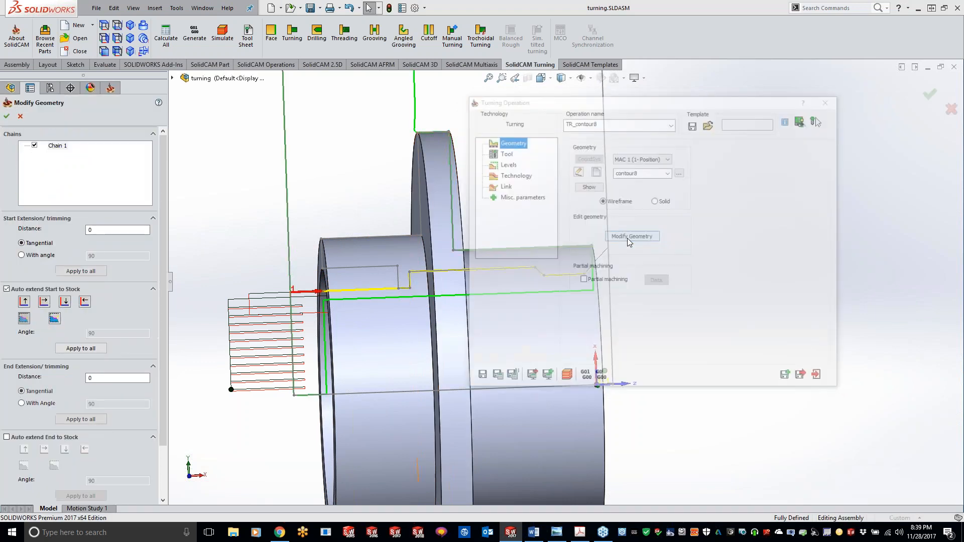
pyautogui.click(6, 289)
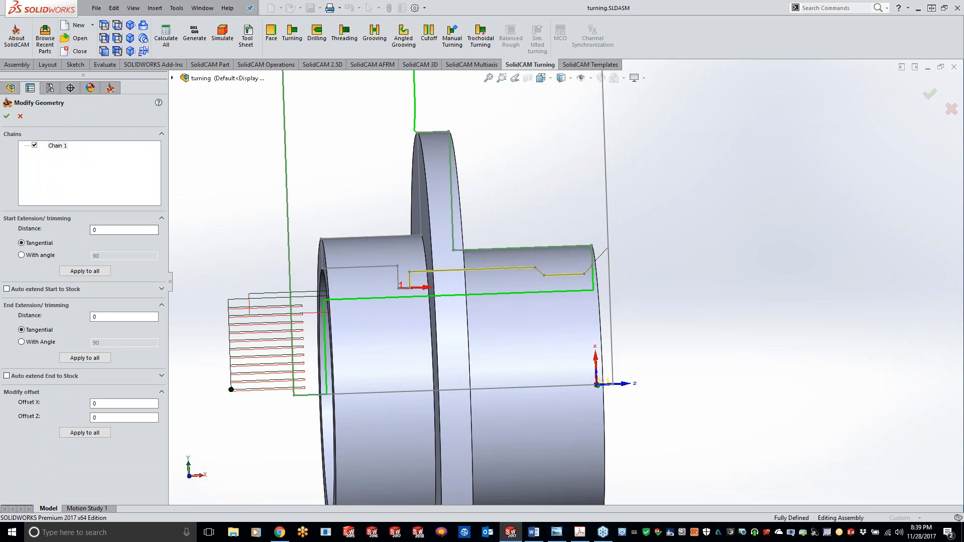
pyautogui.click(120, 229)
pyautogui.write('1.')
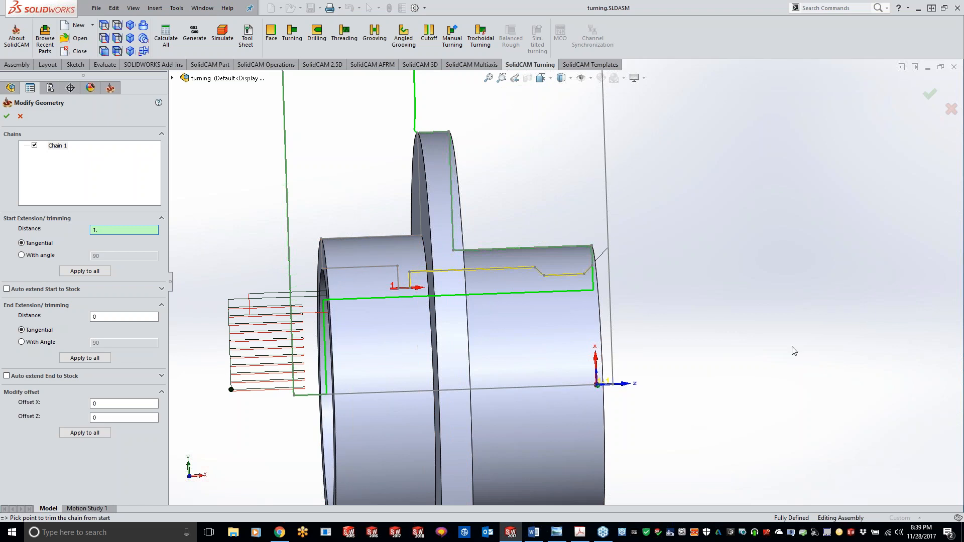
# Step: Set the contour8 chain's end extension distance to 0.1 mm, apply it to all chains, and accept the modified geometry
pyautogui.moveTo(738, 287); pyautogui.dragTo(729, 287, button='middle')
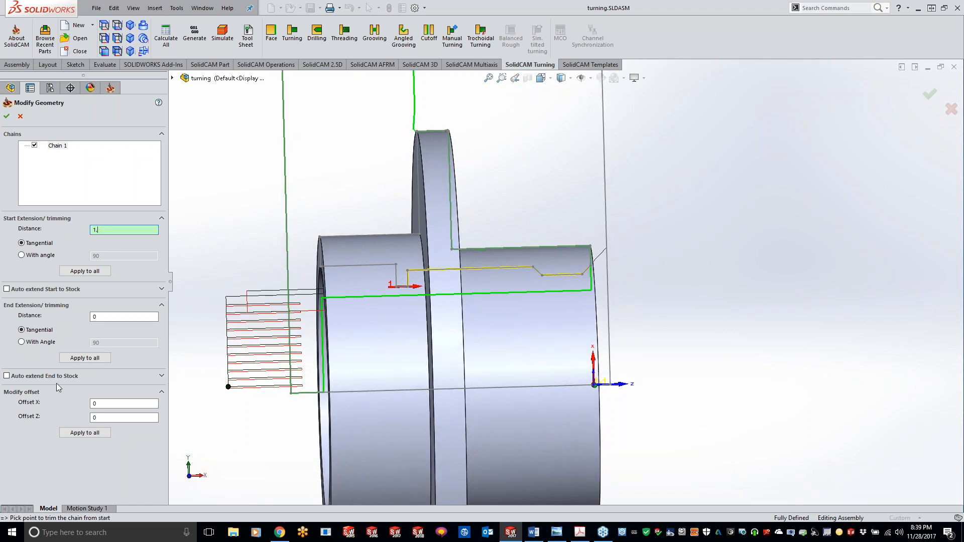
pyautogui.moveTo(695, 220); pyautogui.dragTo(685, 228, button='middle')
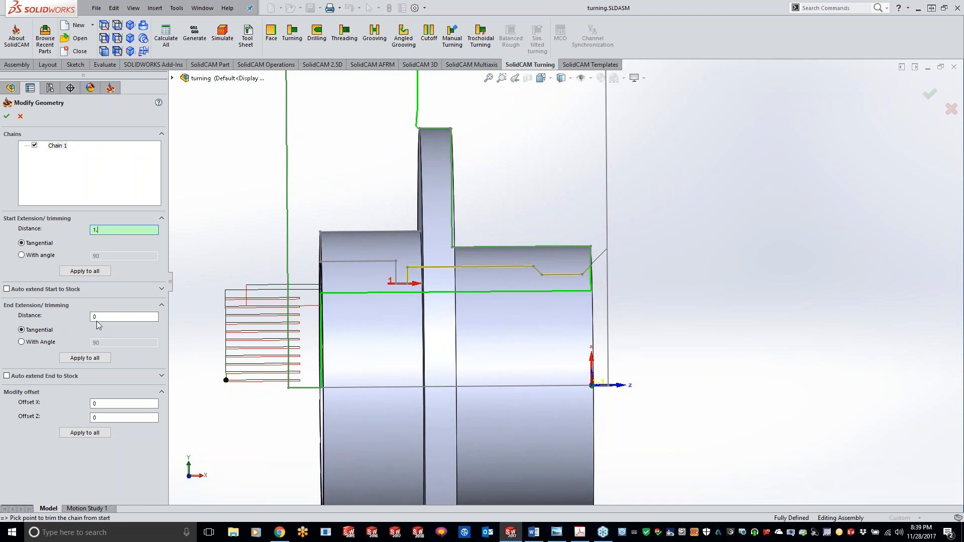
pyautogui.click(131, 317)
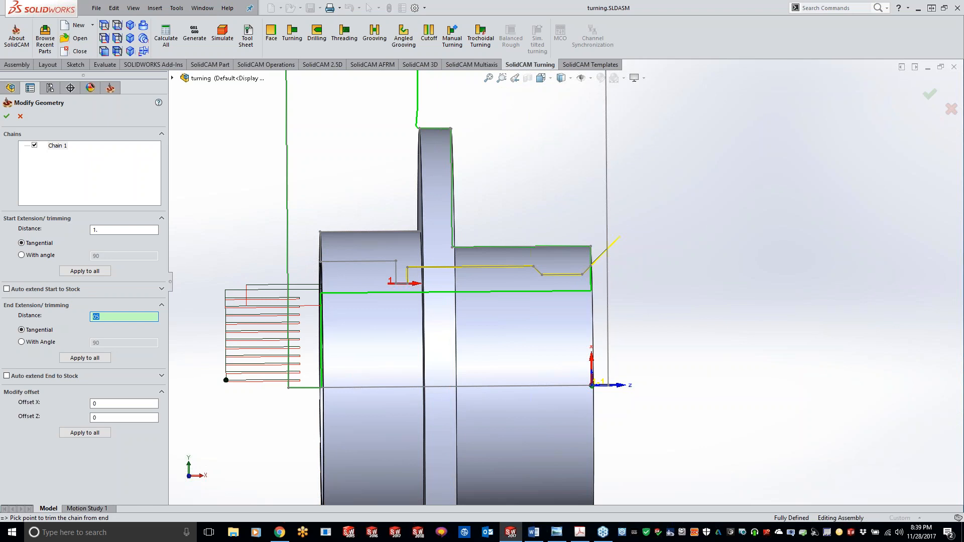
pyautogui.write('.1')
pyautogui.press('Tab')
pyautogui.click(116, 359)
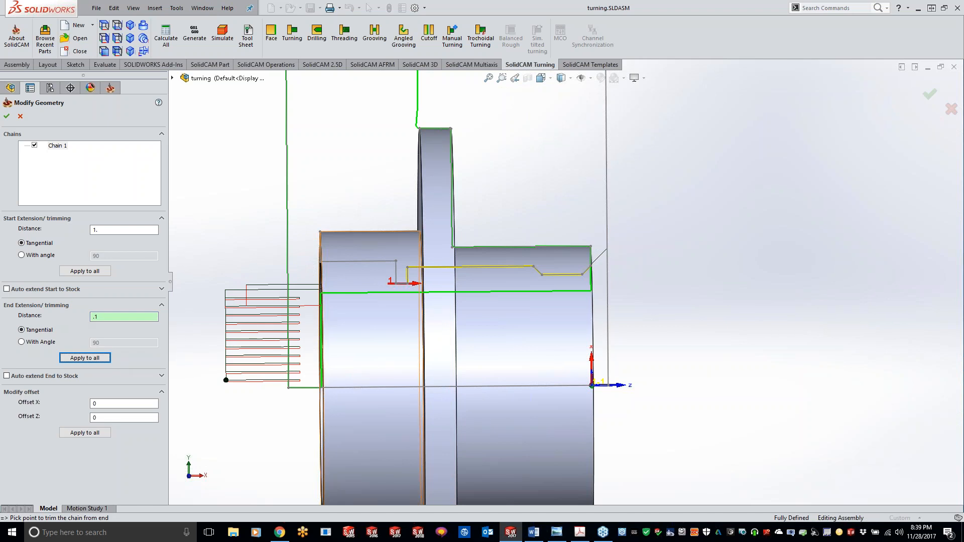
pyautogui.scroll(-4, 571, 326)
pyautogui.scroll(-5, 572, 326)
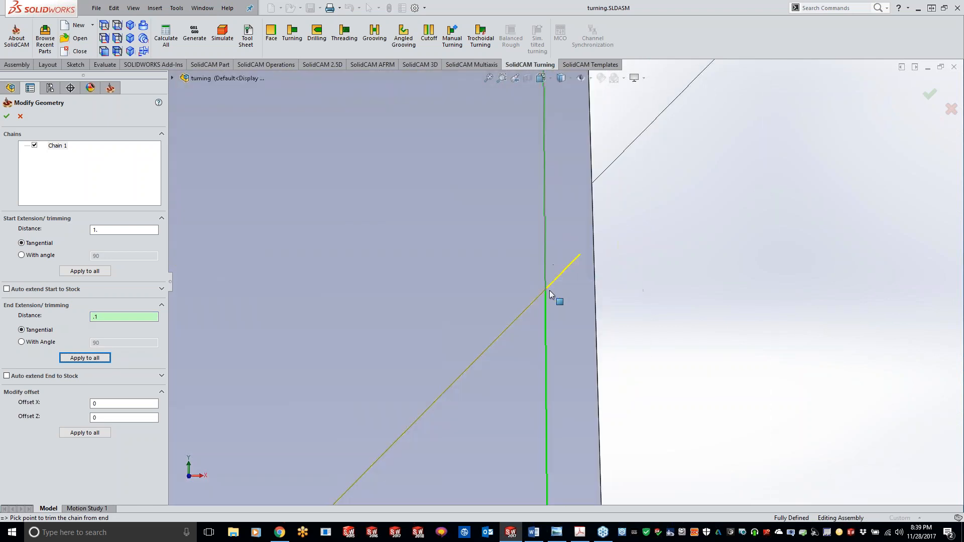
pyautogui.scroll(2, 585, 261)
pyautogui.scroll(3, 553, 296)
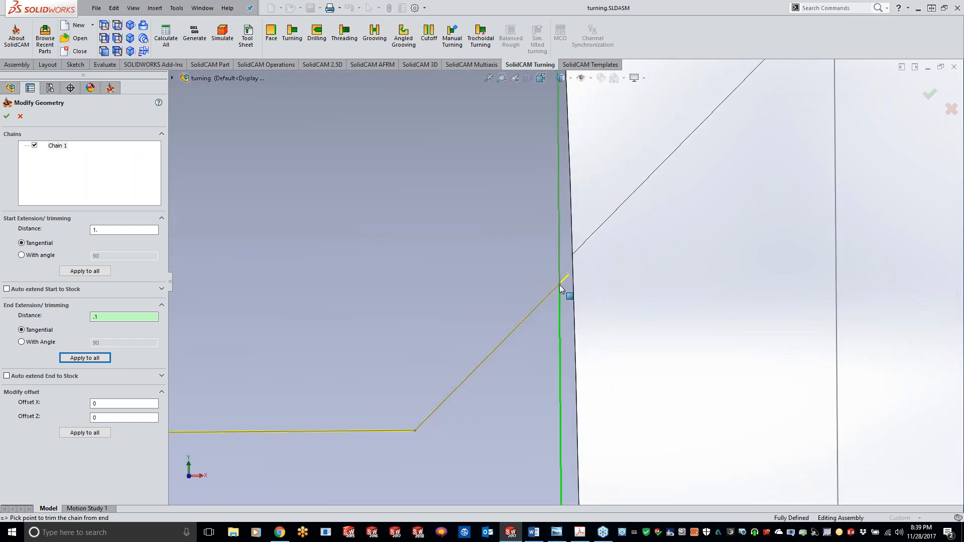
pyautogui.scroll(4, 486, 325)
pyautogui.scroll(3, 404, 353)
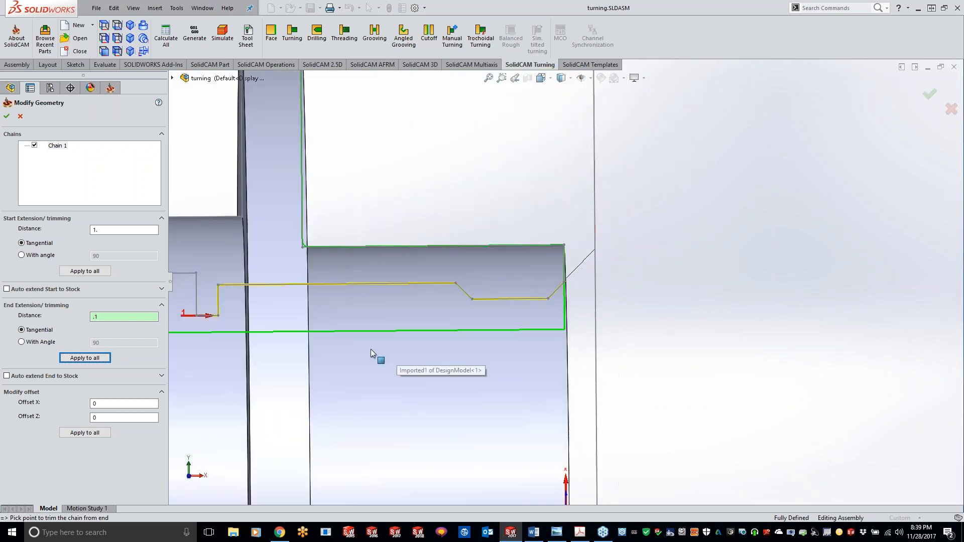
pyautogui.scroll(3, 371, 348)
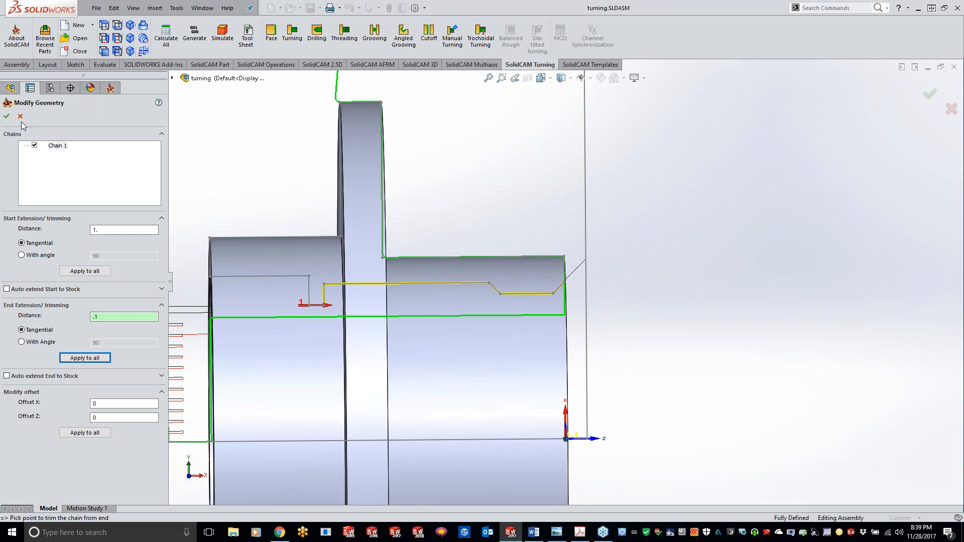
pyautogui.click(7, 117)
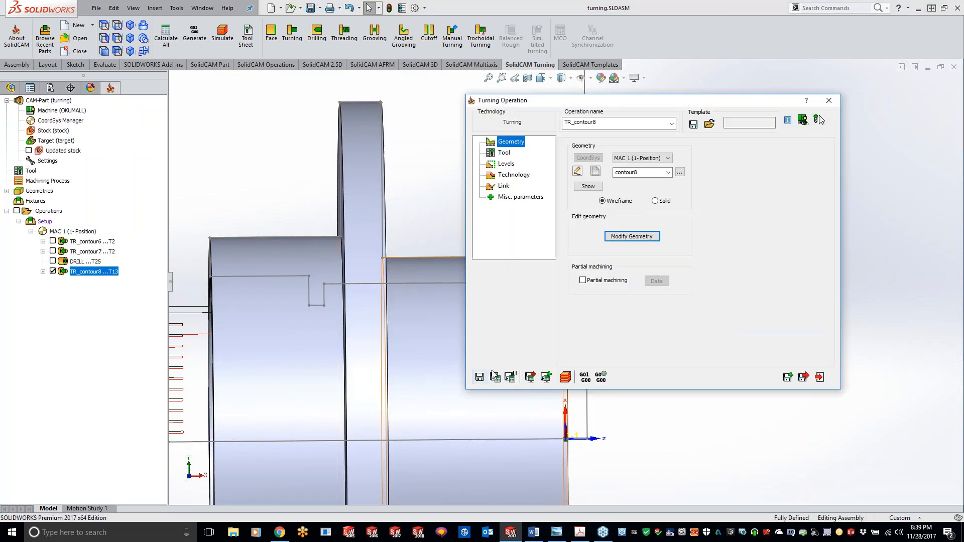
# Step: Save and calculate TR_contour8 with the modified geometry and open its turning simulation
pyautogui.click(496, 377)
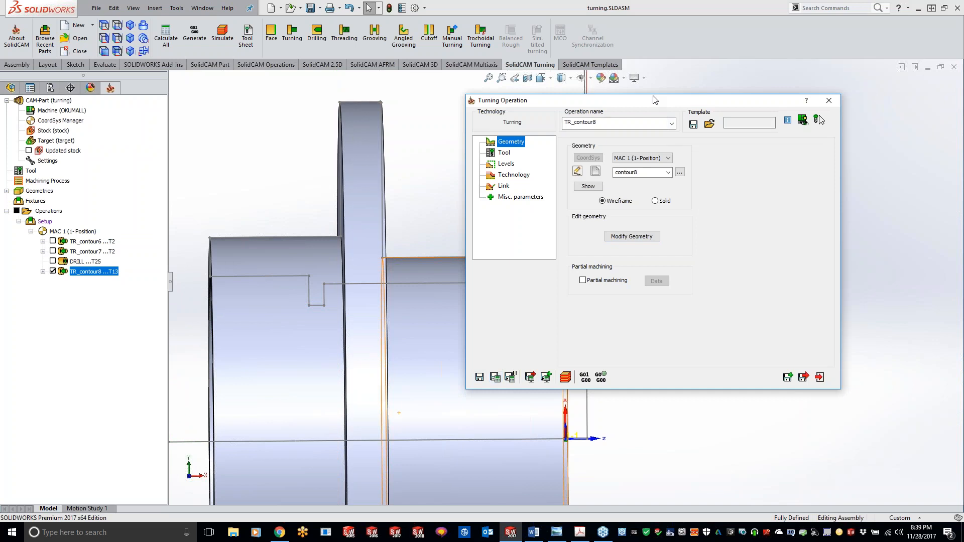
pyautogui.moveTo(694, 290); pyautogui.dragTo(652, 291, button='middle')
pyautogui.moveTo(517, 312); pyautogui.dragTo(497, 292, button='middle')
pyautogui.click(606, 100)
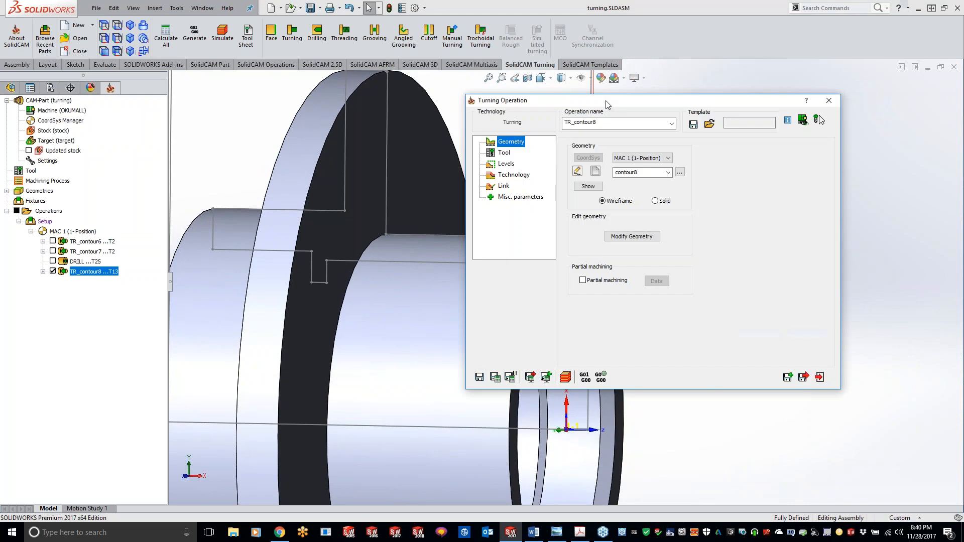
pyautogui.click(566, 377)
pyautogui.click(317, 290)
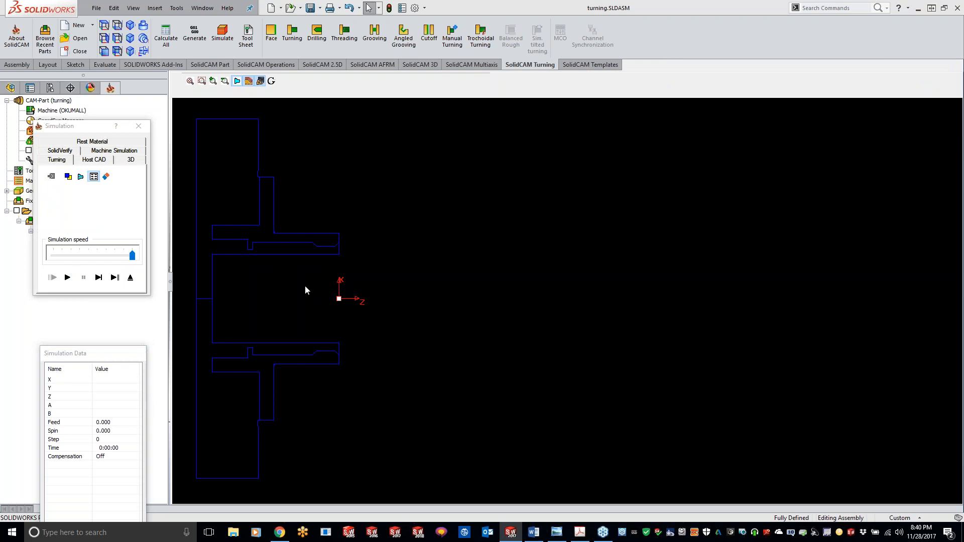
# Step: Step through the TR_contour8 turning simulation, examining the internal roughing and finishing passes to the end, and close it
pyautogui.moveTo(251, 229); pyautogui.dragTo(429, 362, button='middle')
pyautogui.scroll(-1, 460, 267)
pyautogui.scroll(-3, 460, 267)
pyautogui.click(101, 278)
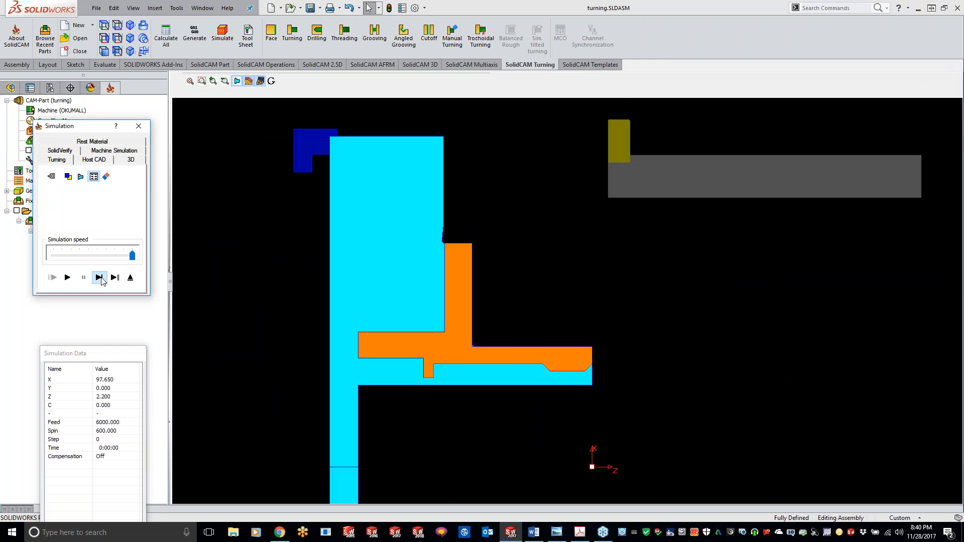
pyautogui.click(101, 278)
pyautogui.click(102, 278)
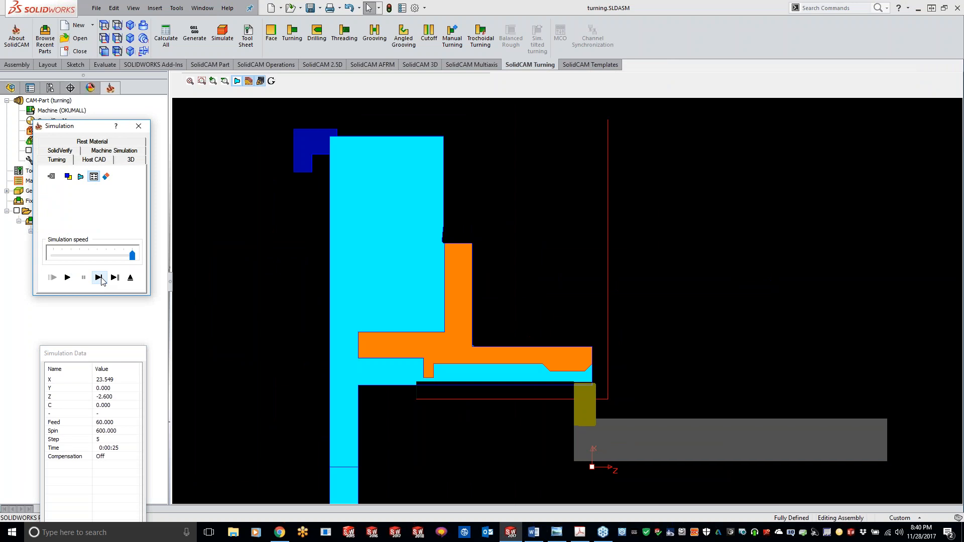
pyautogui.click(99, 278)
pyautogui.click(101, 277)
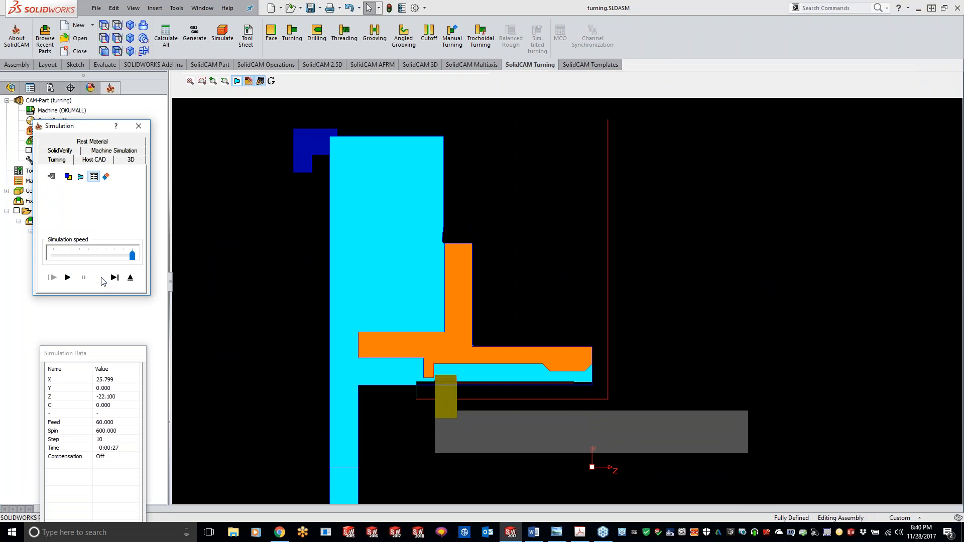
pyautogui.click(100, 278)
pyautogui.click(101, 278)
pyautogui.click(101, 278)
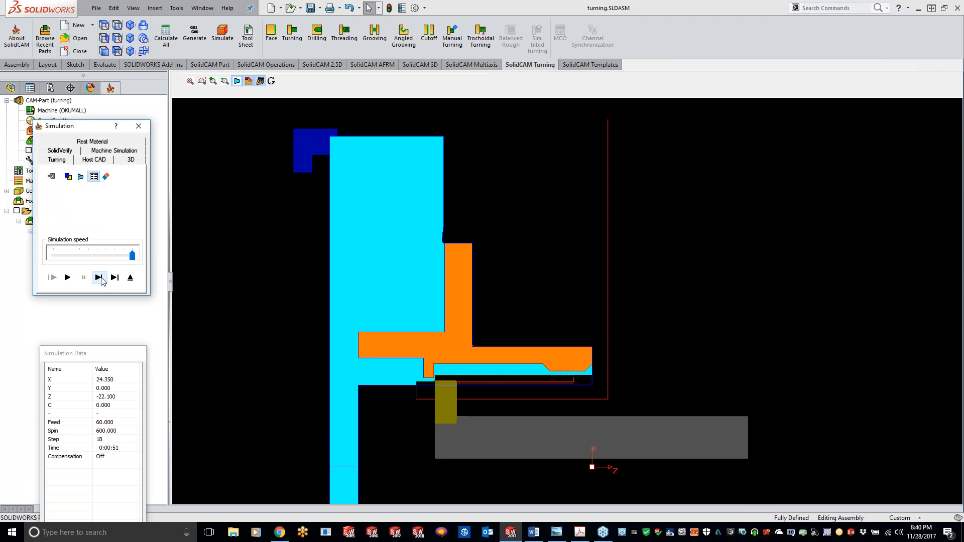
pyautogui.click(101, 278)
pyautogui.click(101, 278)
pyautogui.click(99, 278)
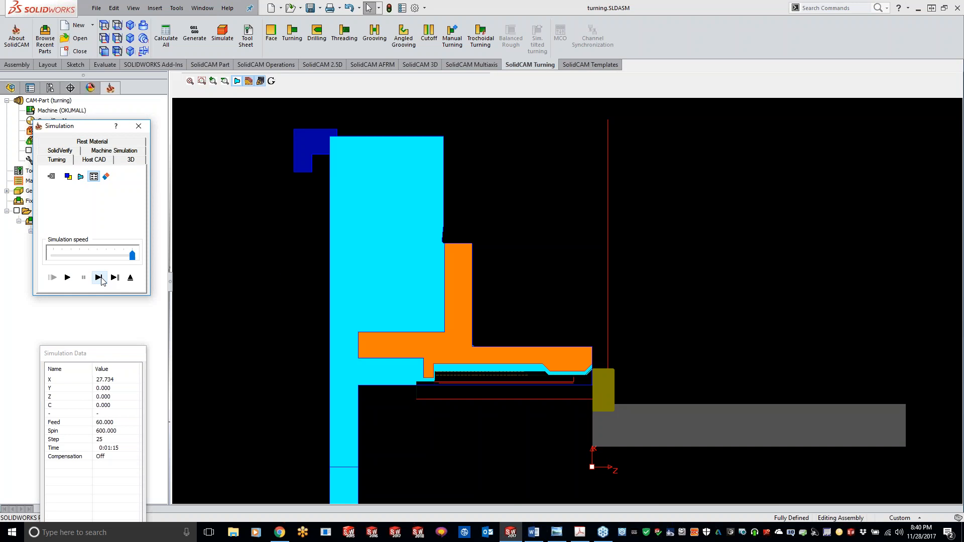
pyautogui.click(99, 278)
pyautogui.click(100, 278)
pyautogui.click(99, 278)
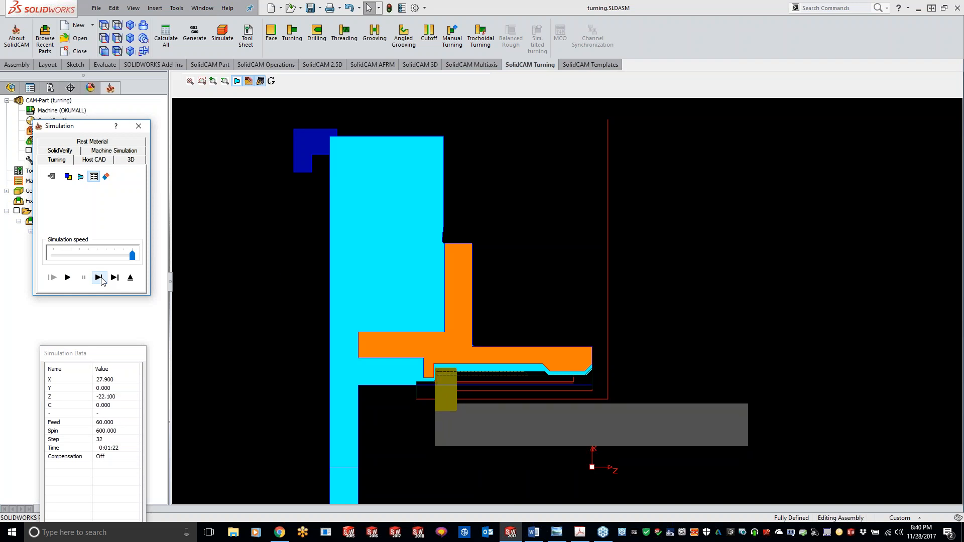
pyautogui.click(100, 278)
pyautogui.click(99, 277)
pyautogui.click(100, 278)
pyautogui.click(99, 278)
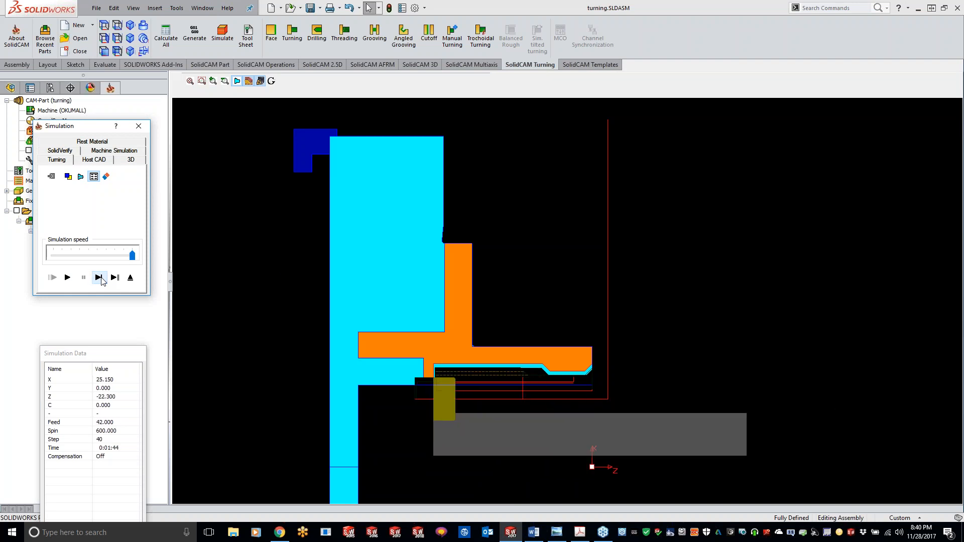
pyautogui.click(100, 277)
pyautogui.click(99, 278)
pyautogui.click(100, 278)
pyautogui.click(99, 277)
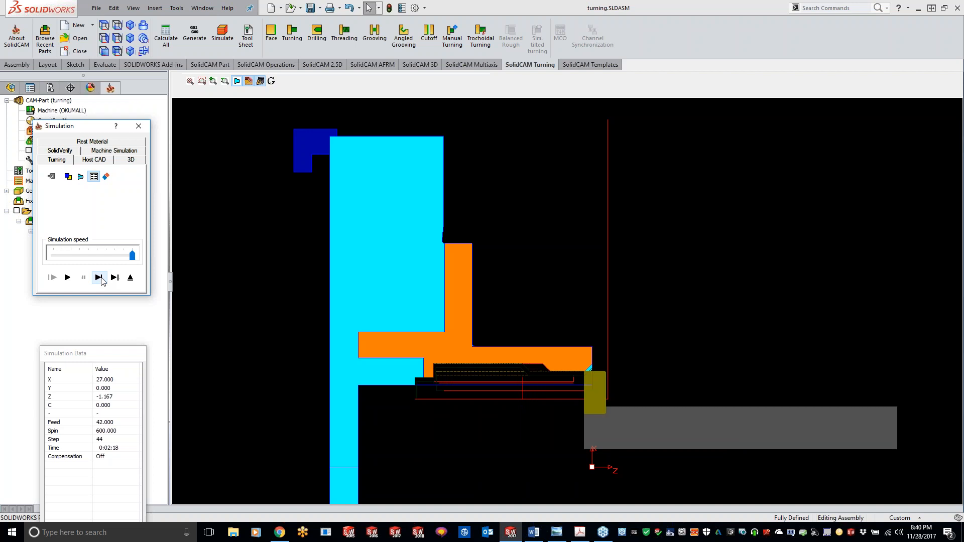
pyautogui.click(99, 277)
pyautogui.click(100, 277)
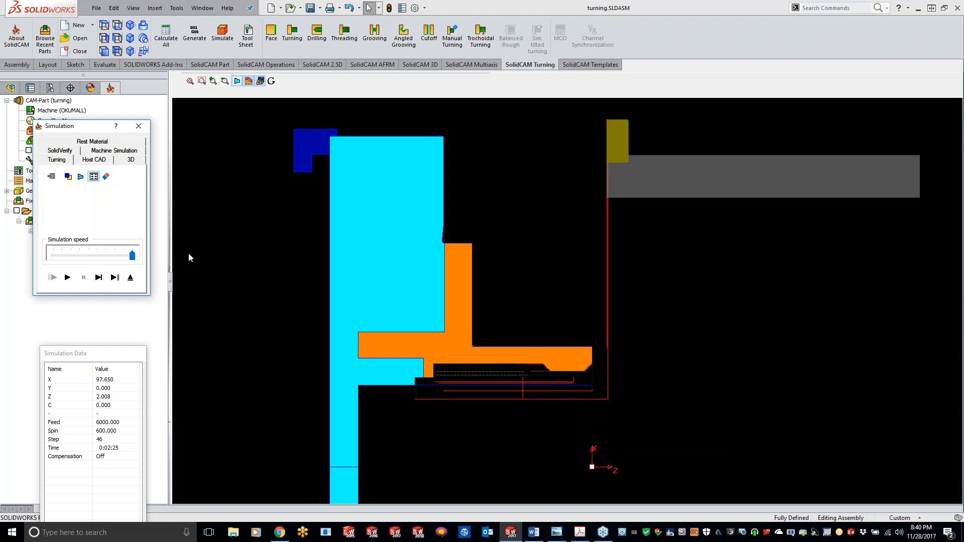
pyautogui.click(143, 127)
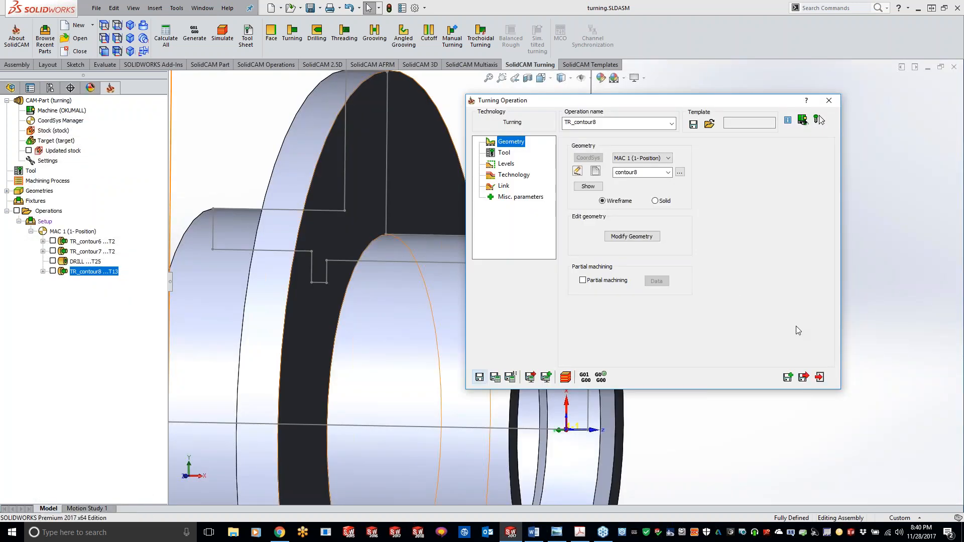
# Step: Set TR_contour8's finish method to Advanced Down only, and save and calculate the operation
pyautogui.click(525, 178)
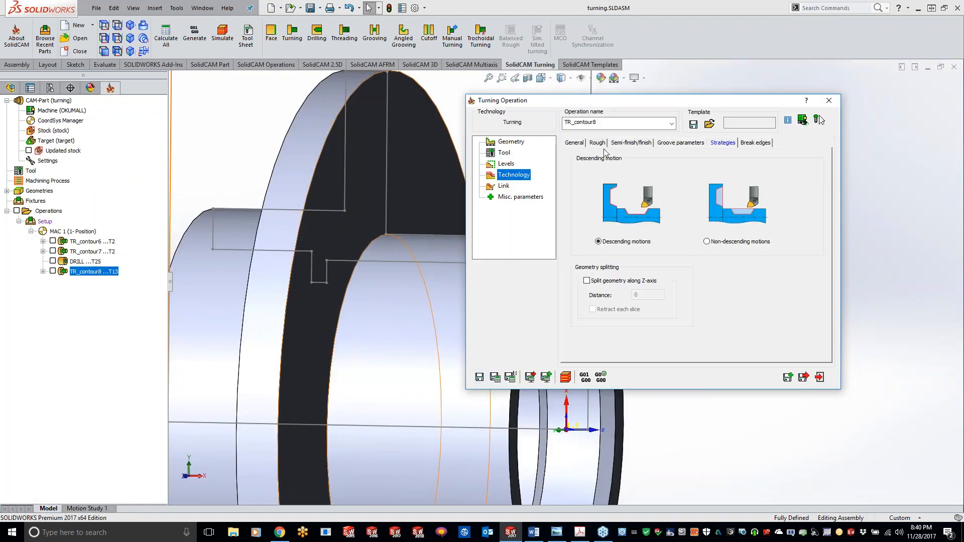
pyautogui.click(637, 144)
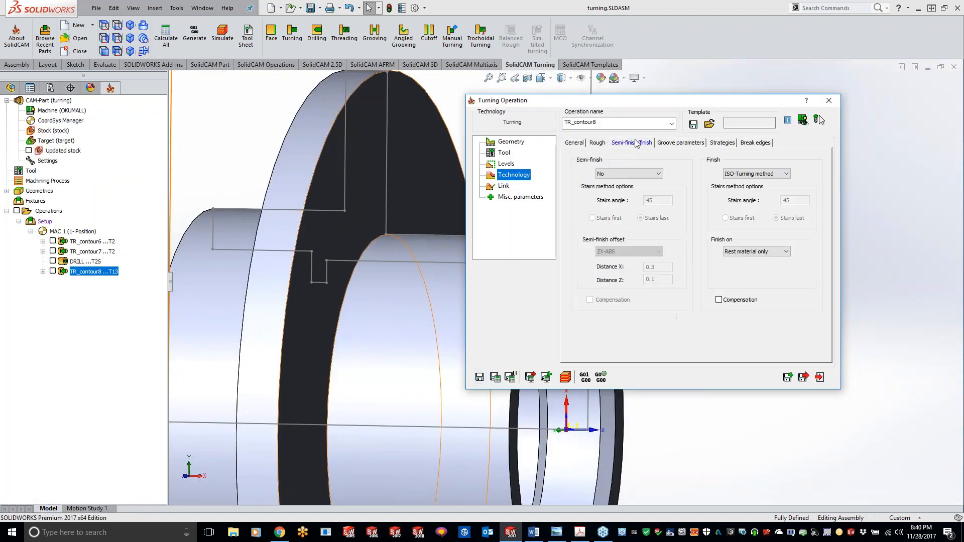
pyautogui.click(750, 174)
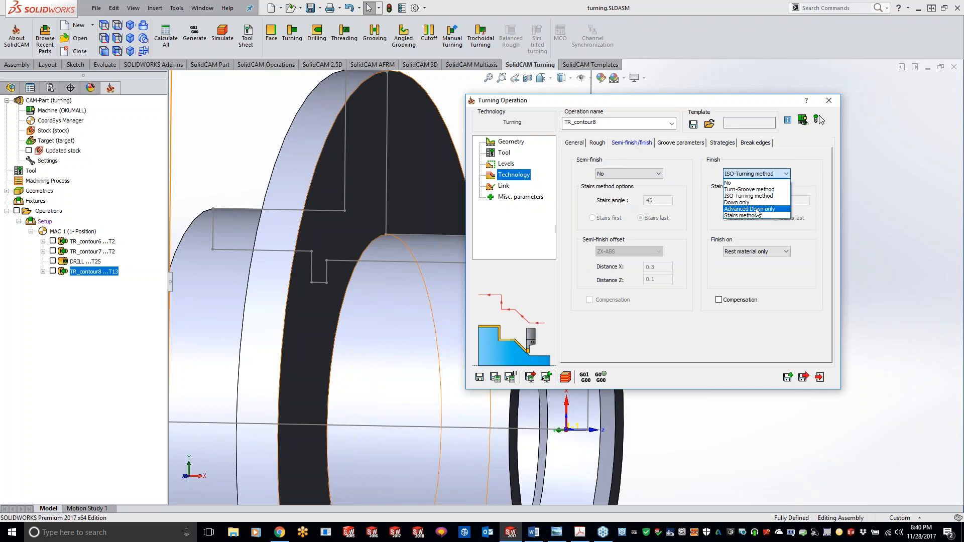
pyautogui.click(757, 211)
pyautogui.click(497, 381)
# Step: Simulate TR_contour8 with the Advanced Down only finish, stepping through the internal roughing and finishing moves, and close the simulation
pyautogui.click(567, 378)
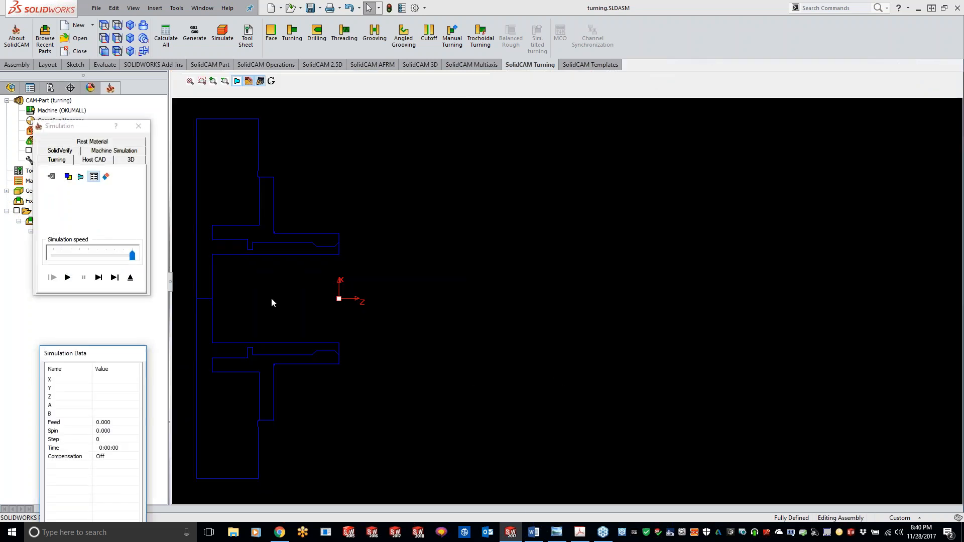
pyautogui.moveTo(295, 278); pyautogui.dragTo(525, 261, button='middle')
pyautogui.scroll(2, 251, 269)
pyautogui.moveTo(611, 301); pyautogui.dragTo(350, 376, button='middle')
pyautogui.click(99, 278)
pyautogui.click(99, 276)
pyautogui.click(99, 276)
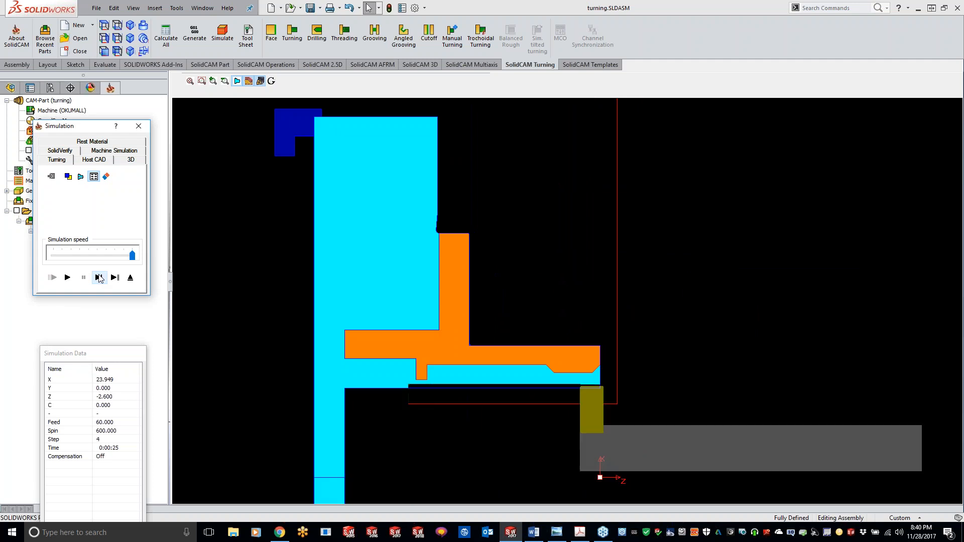
pyautogui.click(99, 275)
pyautogui.click(99, 275)
pyautogui.click(99, 276)
pyautogui.click(99, 276)
pyautogui.click(99, 276)
pyautogui.click(98, 275)
pyautogui.click(99, 276)
pyautogui.click(99, 276)
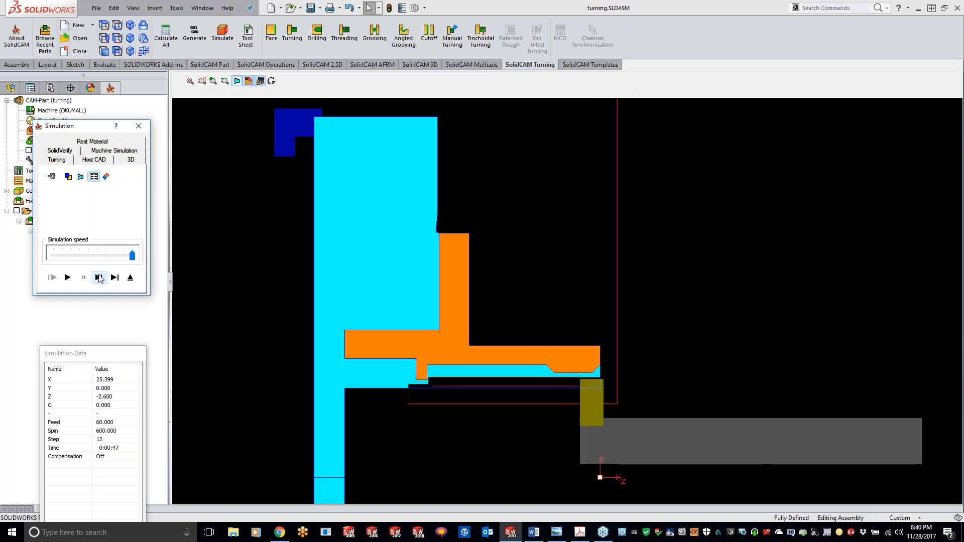
pyautogui.click(99, 276)
pyautogui.click(99, 276)
pyautogui.click(99, 275)
pyautogui.click(99, 277)
pyautogui.click(99, 277)
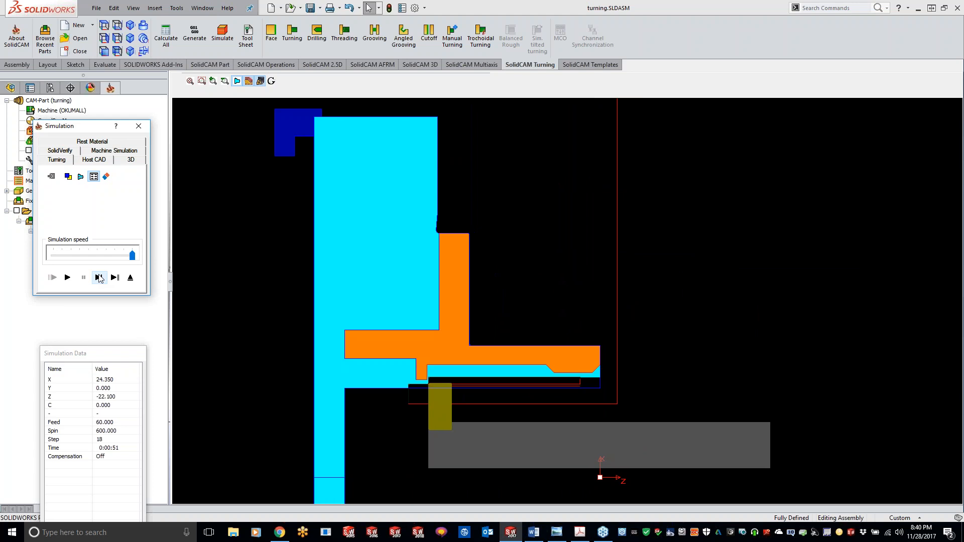
pyautogui.click(99, 278)
pyautogui.click(99, 278)
pyautogui.click(99, 278)
pyautogui.click(99, 278)
pyautogui.click(99, 277)
pyautogui.click(99, 277)
pyautogui.click(99, 277)
pyautogui.click(99, 278)
pyautogui.click(99, 277)
pyautogui.click(99, 278)
pyautogui.click(99, 277)
pyautogui.click(99, 278)
pyautogui.click(99, 278)
pyautogui.click(99, 278)
pyautogui.click(99, 277)
pyautogui.click(99, 277)
pyautogui.click(98, 278)
pyautogui.click(99, 278)
pyautogui.click(99, 278)
pyautogui.click(99, 278)
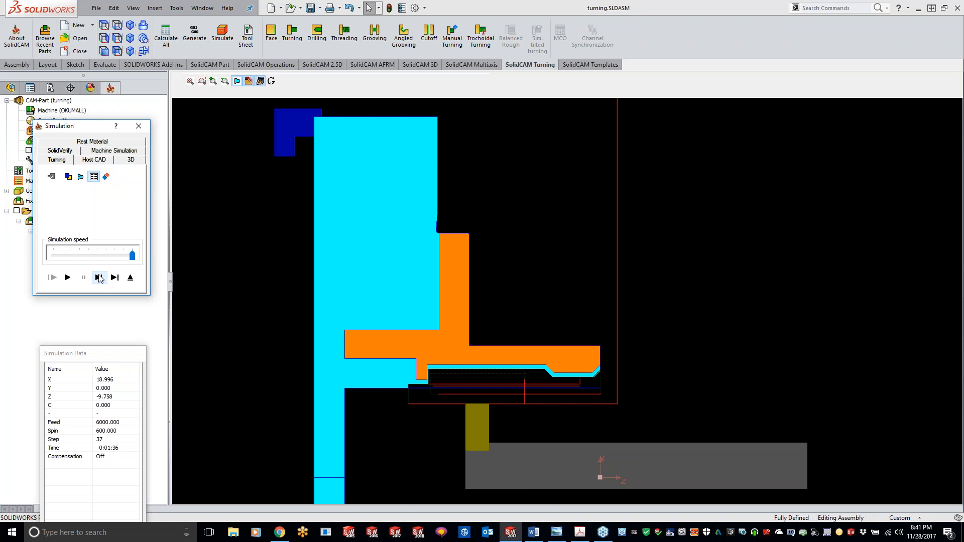
pyautogui.click(99, 278)
pyautogui.click(99, 277)
pyautogui.click(98, 277)
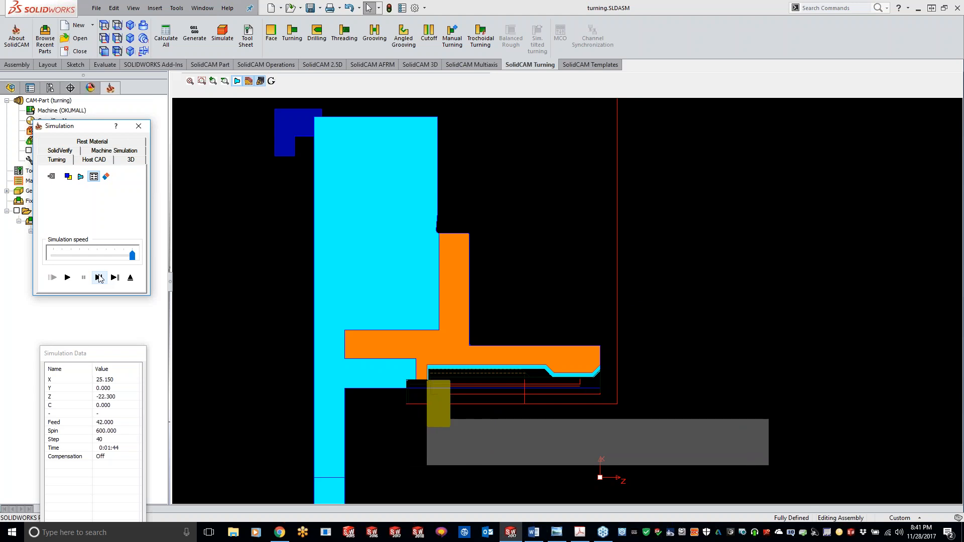
pyautogui.click(99, 278)
pyautogui.click(99, 278)
pyautogui.click(99, 278)
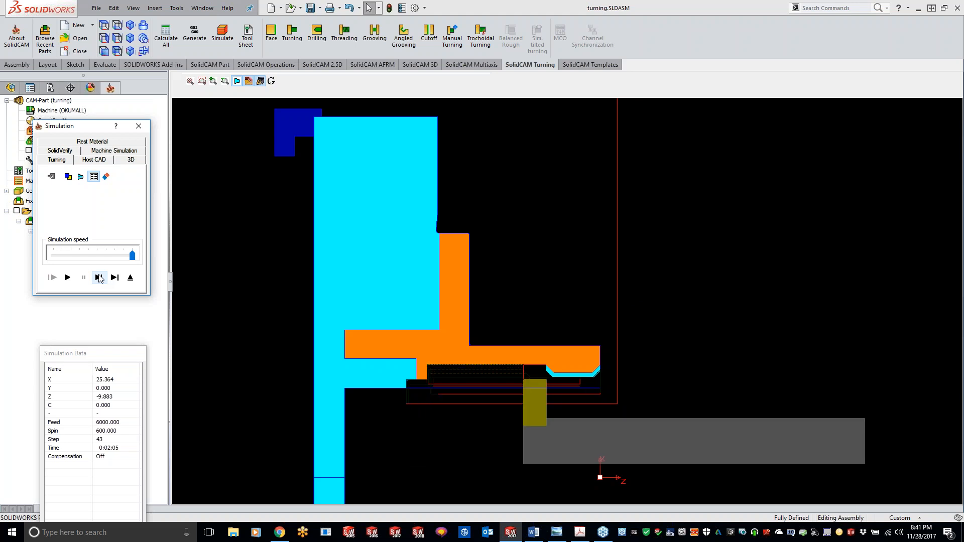
pyautogui.click(99, 277)
pyautogui.click(99, 278)
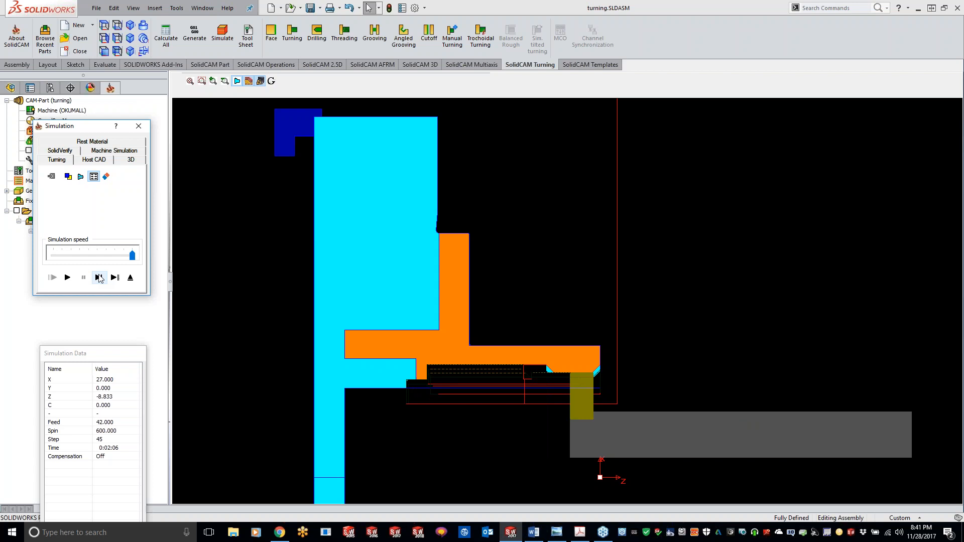
pyautogui.click(99, 277)
pyautogui.click(99, 278)
pyautogui.click(99, 277)
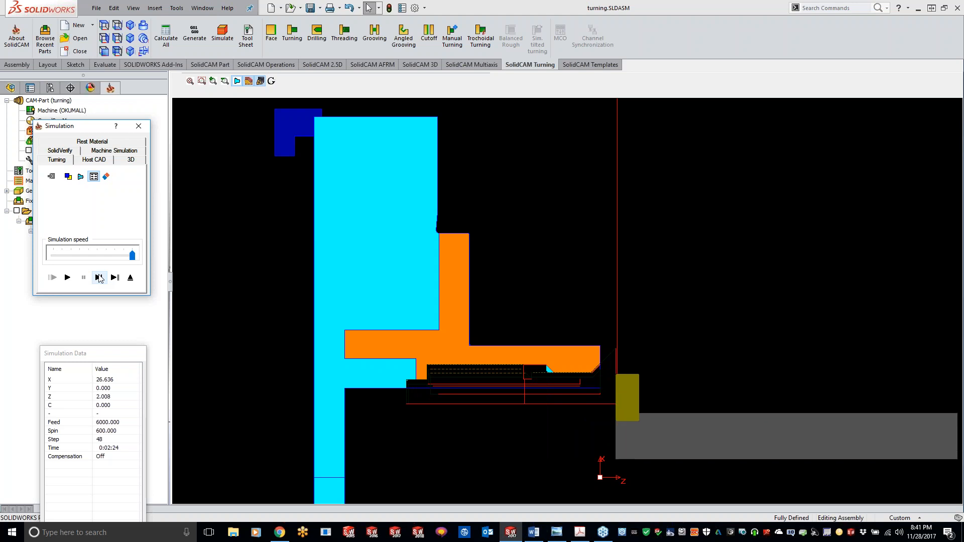
pyautogui.click(99, 278)
pyautogui.click(98, 277)
pyautogui.click(99, 277)
pyautogui.click(99, 278)
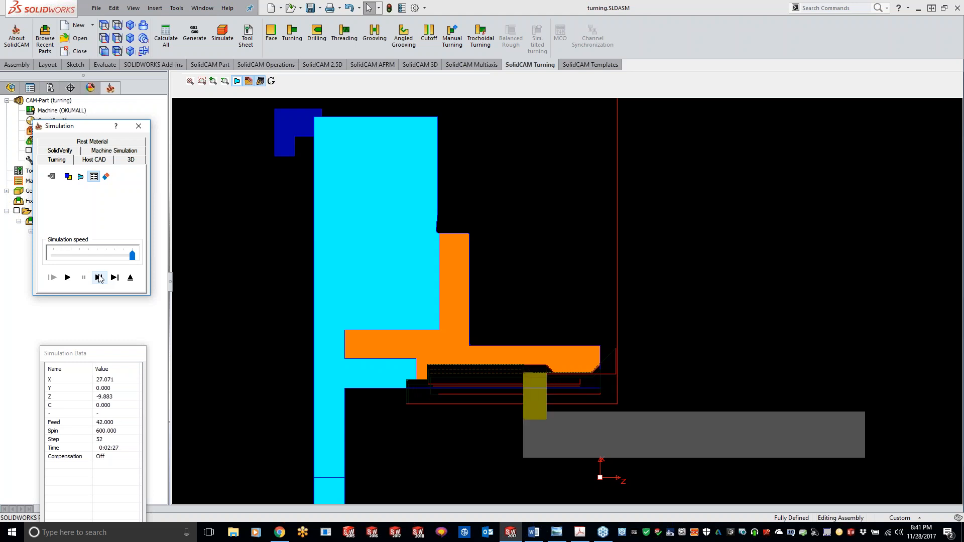
pyautogui.click(139, 126)
# Step: Set TR_contour8's finish method to Down only, and save and calculate the operation
pyautogui.click(726, 174)
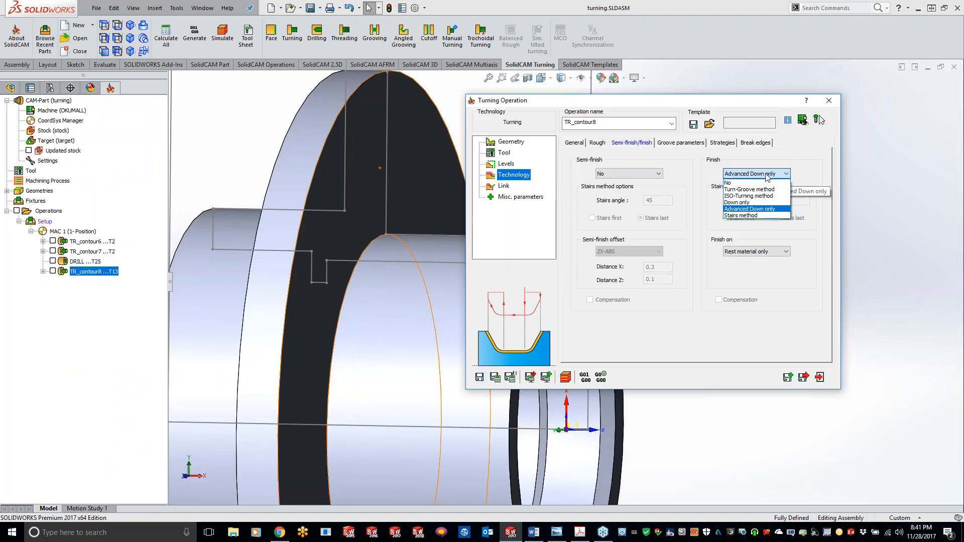
pyautogui.click(750, 203)
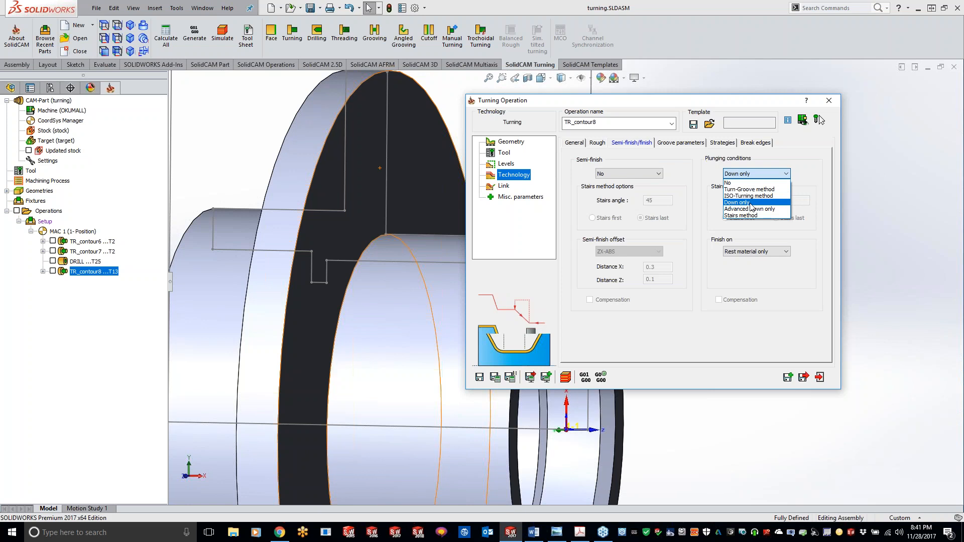
pyautogui.click(496, 380)
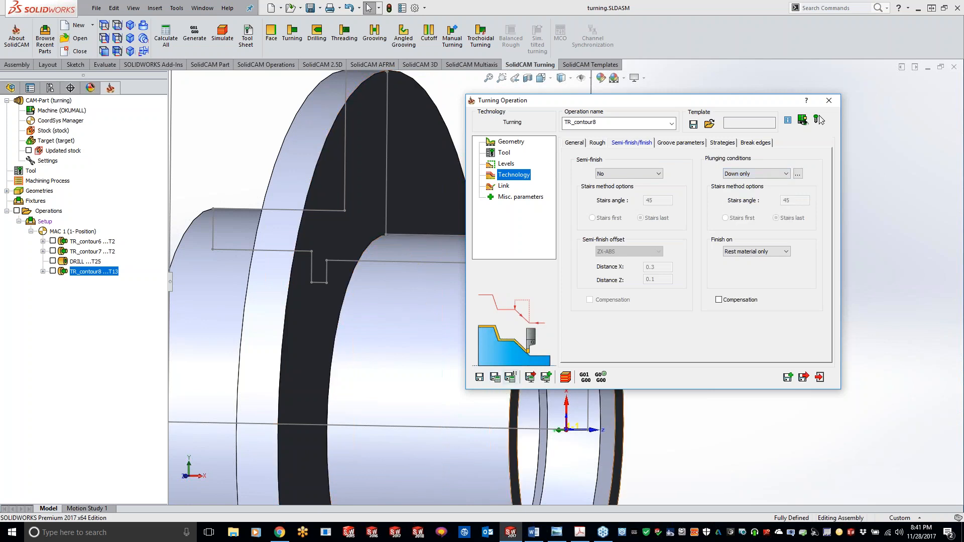
# Step: Step through TR_contour8's turning simulation with the Down only finish, examining the roughing and finishing passes, and close it
pyautogui.click(548, 377)
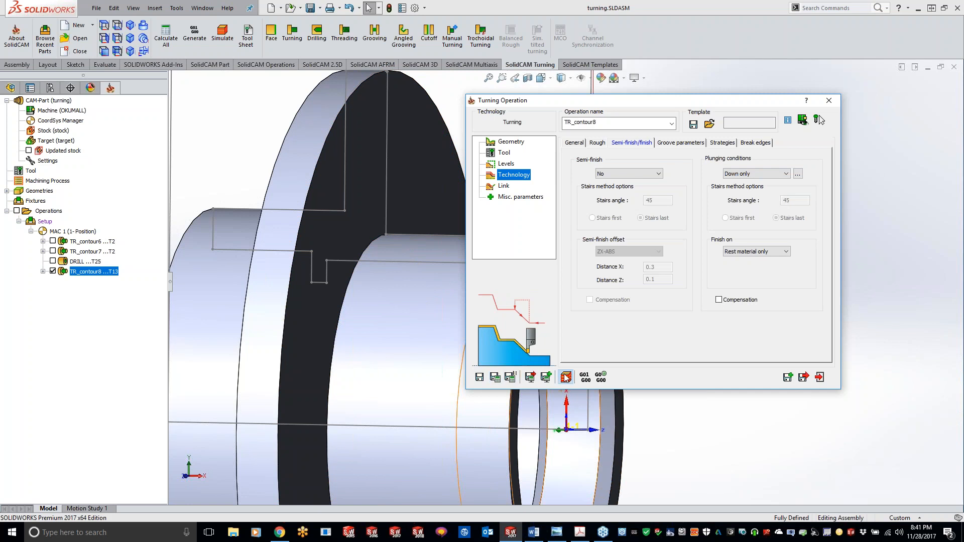
pyautogui.click(98, 277)
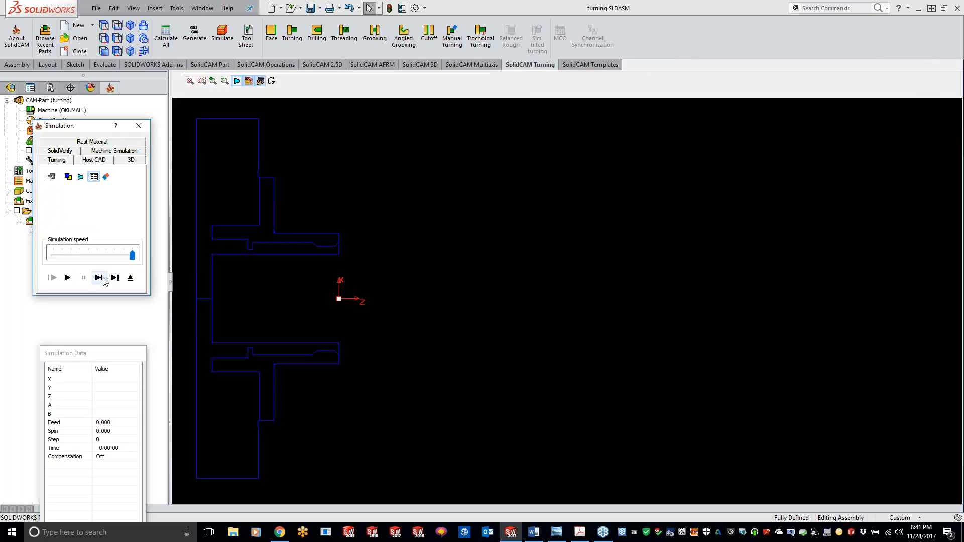
pyautogui.click(98, 277)
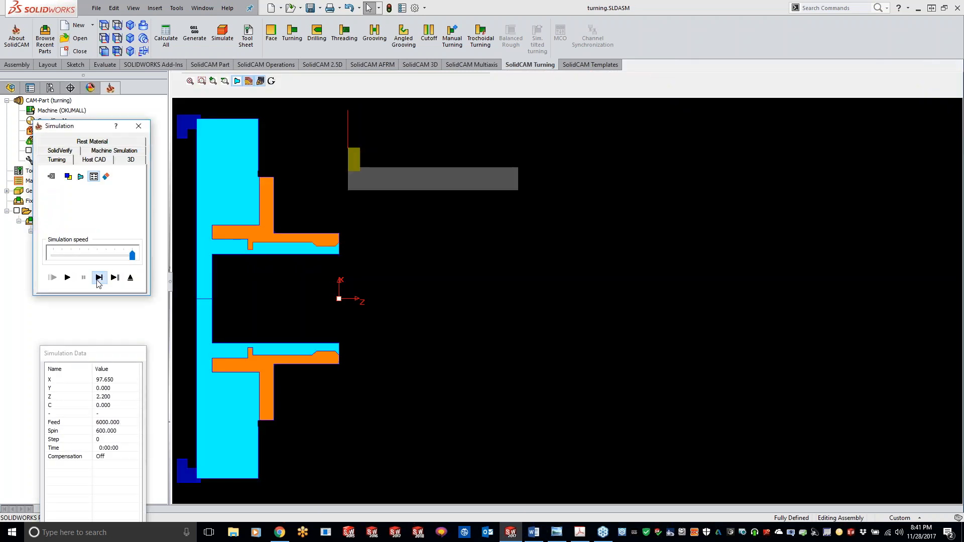
pyautogui.click(97, 280)
pyautogui.click(97, 281)
pyautogui.click(97, 281)
pyautogui.click(97, 280)
pyautogui.click(96, 280)
pyautogui.click(97, 280)
pyautogui.click(97, 280)
pyautogui.click(97, 280)
pyautogui.click(97, 280)
pyautogui.click(97, 280)
pyautogui.click(97, 280)
pyautogui.click(97, 280)
pyautogui.click(97, 280)
pyautogui.click(97, 281)
pyautogui.click(97, 281)
pyautogui.click(98, 279)
pyautogui.click(97, 279)
pyautogui.click(98, 279)
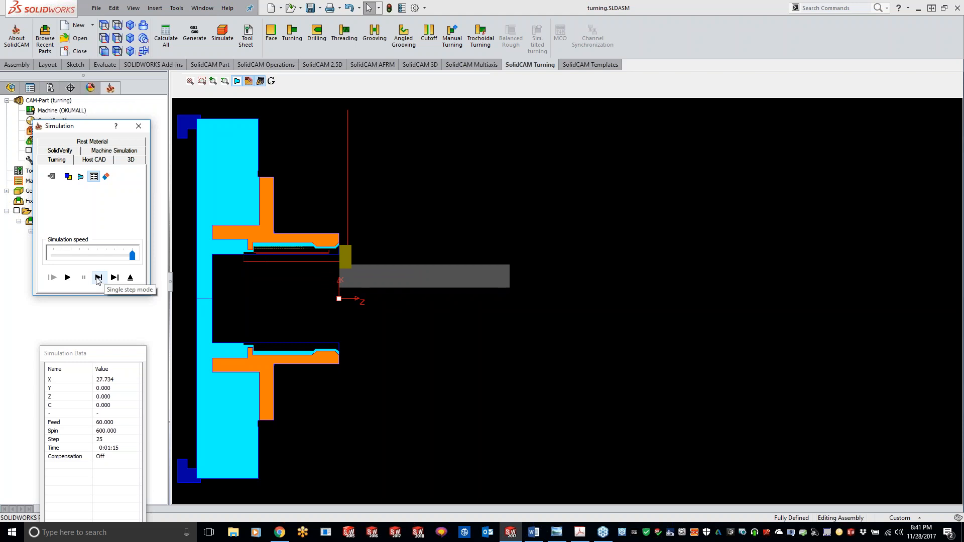
pyautogui.click(98, 279)
pyautogui.click(97, 278)
pyautogui.click(98, 279)
pyautogui.click(98, 278)
pyautogui.click(98, 279)
pyautogui.click(98, 279)
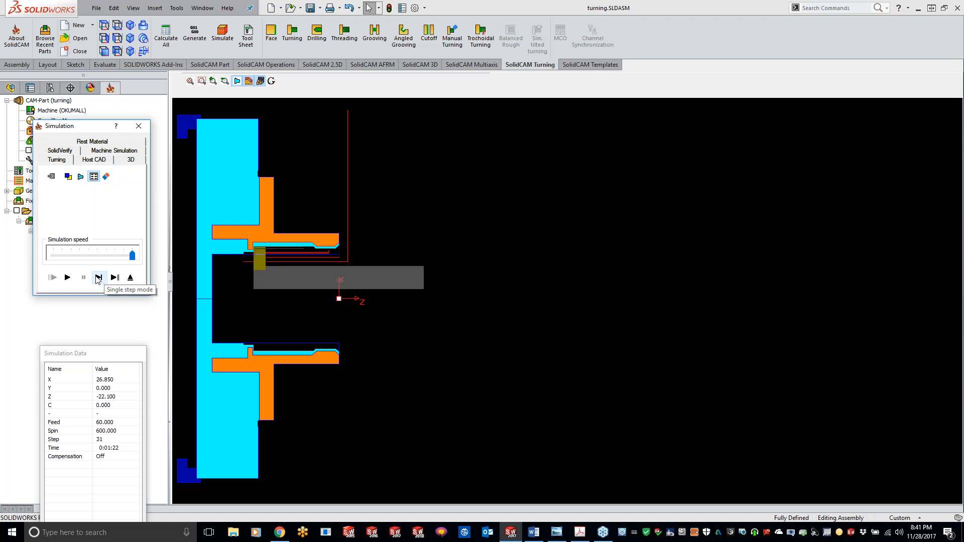
pyautogui.click(98, 279)
pyautogui.click(98, 279)
pyautogui.click(98, 278)
pyautogui.click(98, 279)
pyautogui.click(97, 278)
pyautogui.click(98, 278)
pyautogui.click(98, 279)
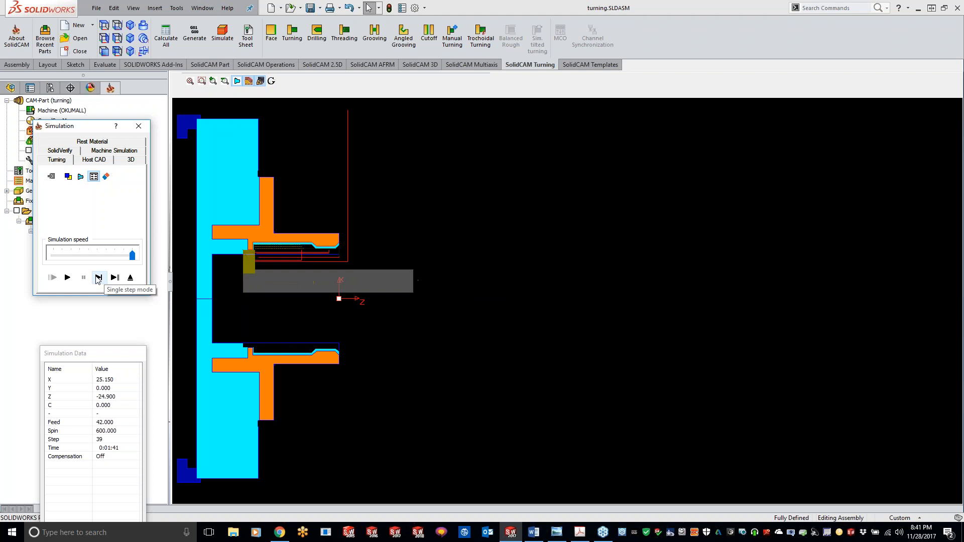
pyautogui.click(98, 279)
pyautogui.click(98, 279)
pyautogui.click(98, 279)
pyautogui.click(98, 279)
pyautogui.click(98, 279)
pyautogui.click(98, 278)
pyautogui.click(98, 279)
pyautogui.click(98, 279)
pyautogui.click(98, 279)
pyautogui.click(98, 279)
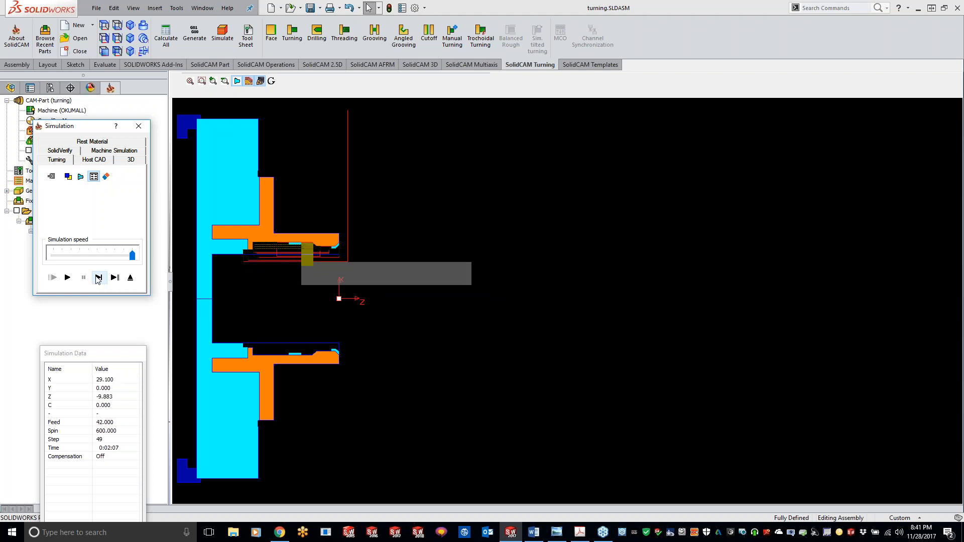
pyautogui.click(98, 279)
pyautogui.click(98, 278)
pyautogui.click(98, 279)
pyautogui.click(98, 278)
pyautogui.click(98, 278)
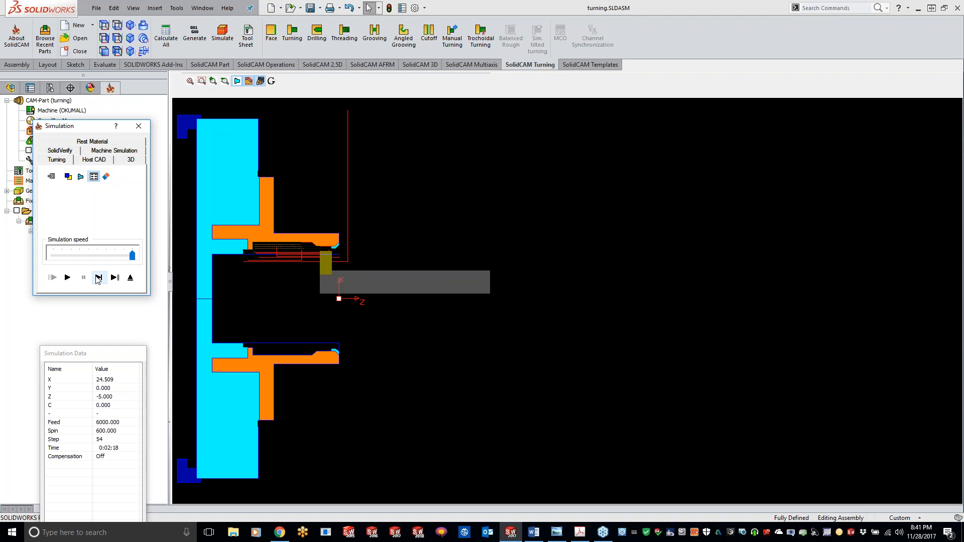
pyautogui.click(97, 279)
pyautogui.click(98, 278)
pyautogui.click(98, 279)
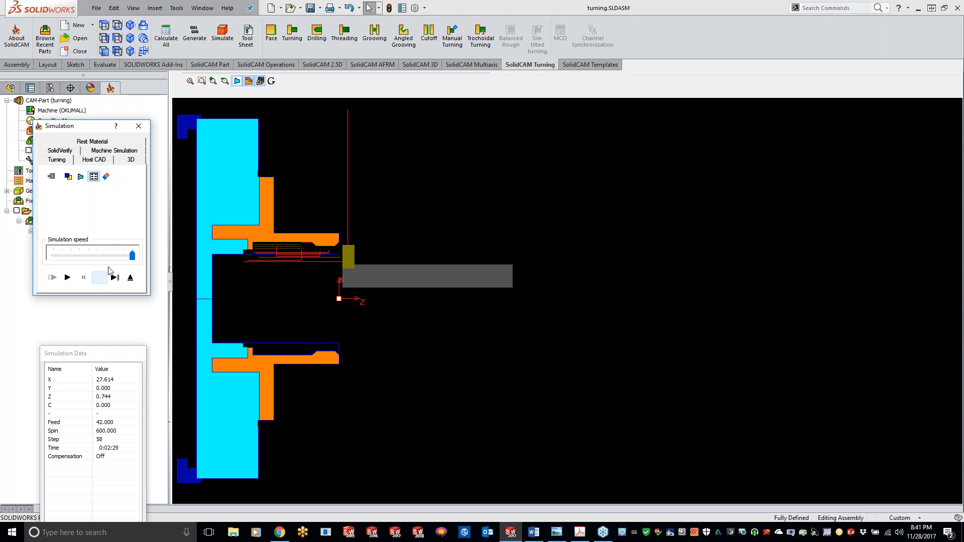
pyautogui.click(139, 126)
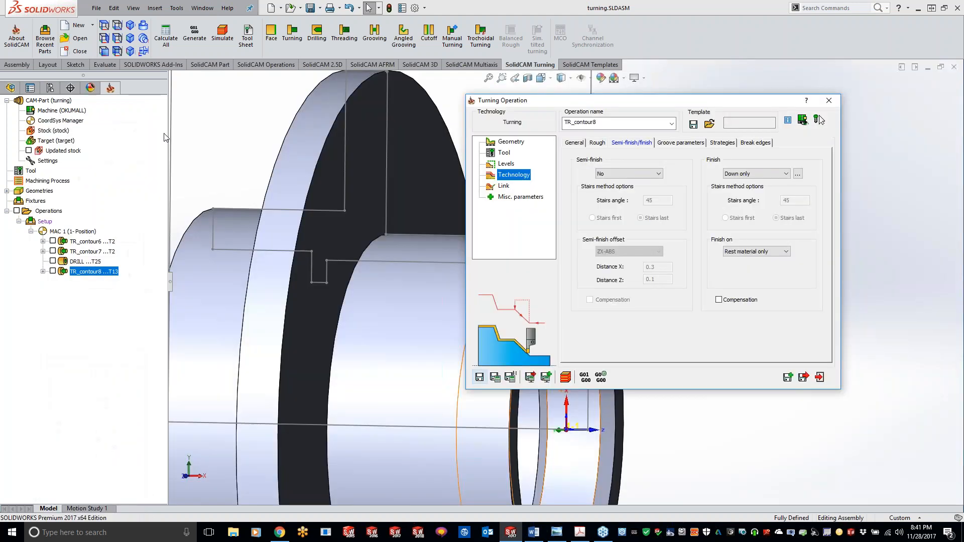
# Step: View the Delta Z and Overlap settings of the Down only finish method and close them without changes
pyautogui.click(758, 174)
pyautogui.click(759, 174)
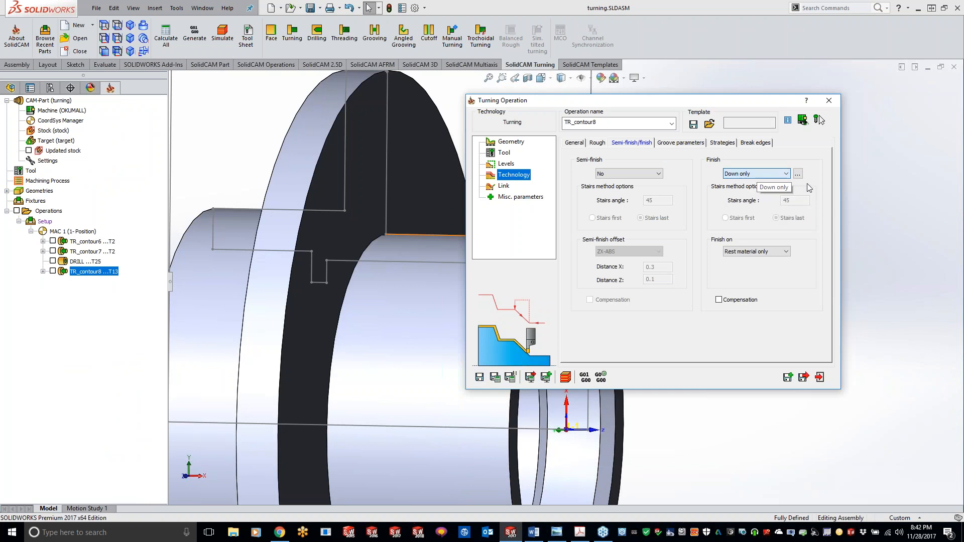
pyautogui.click(798, 174)
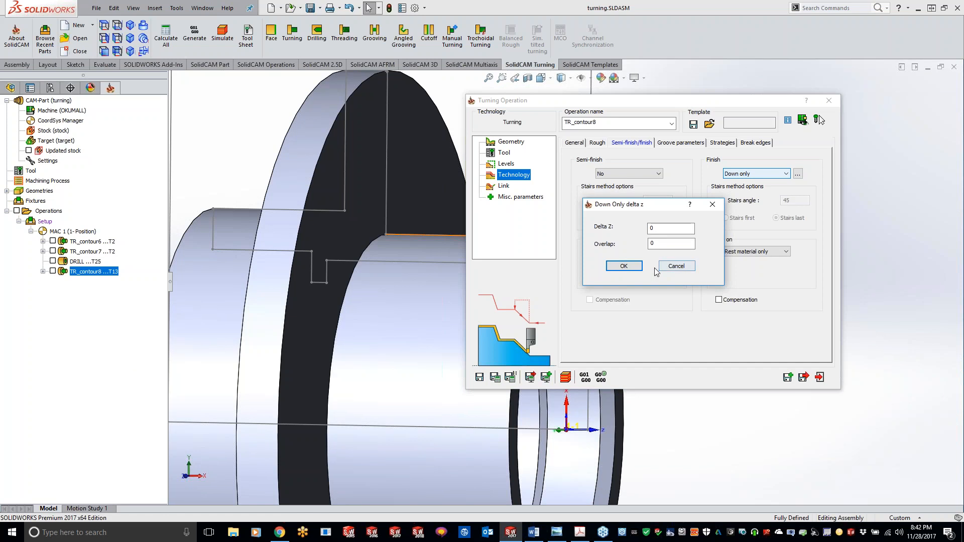
pyautogui.click(712, 204)
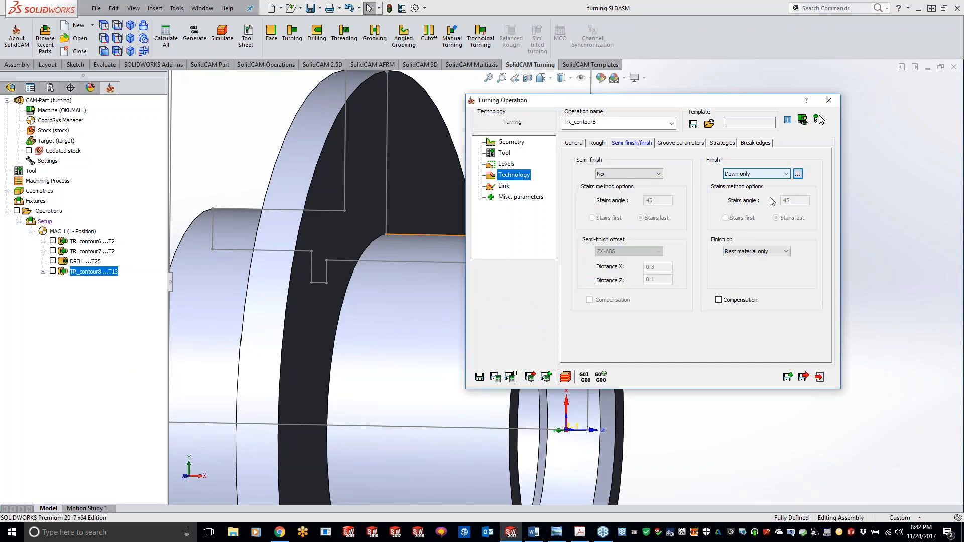
# Step: Collapse the operation dialog, display TR_contour8's toolpath on the model, and examine the finishing moves inside the bore
pyautogui.doubleClick(693, 101)
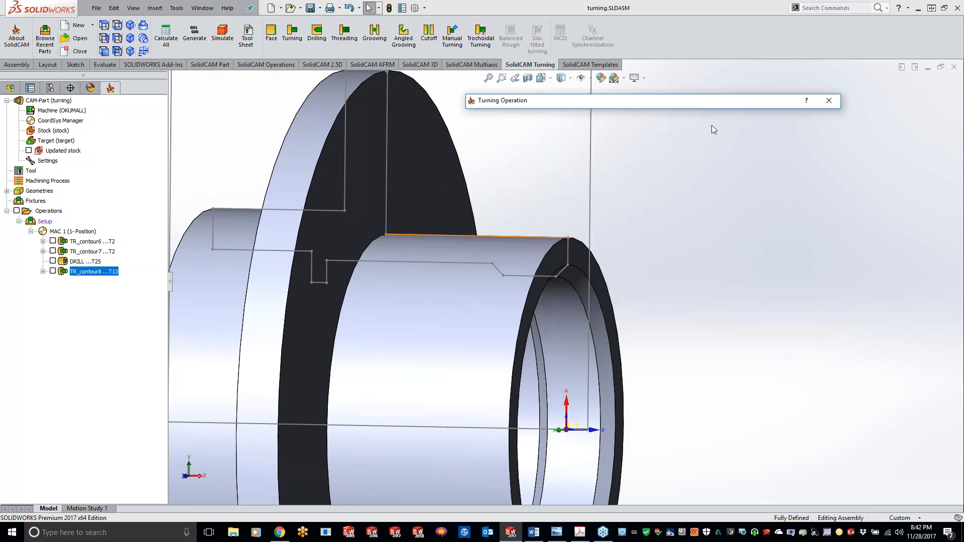
pyautogui.click(52, 271)
pyautogui.scroll(-5, 568, 297)
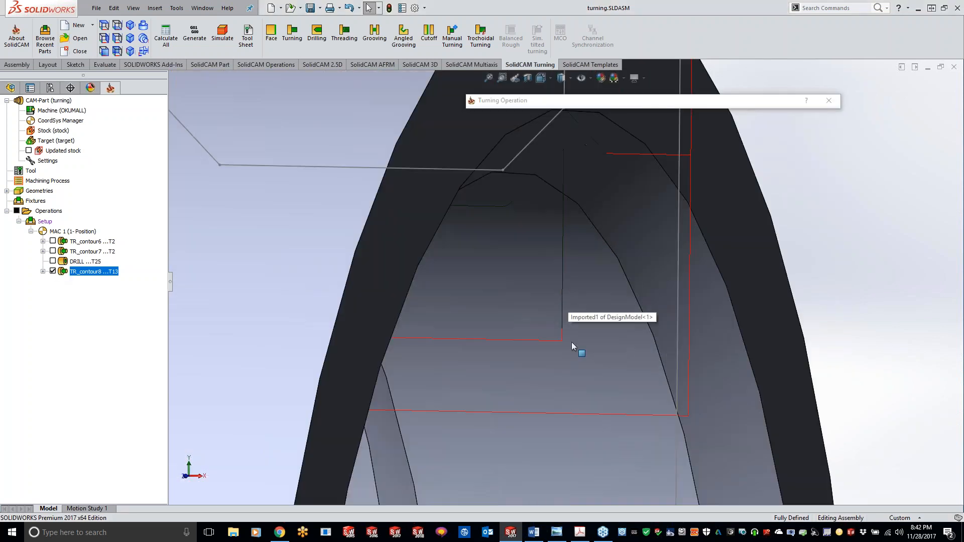
pyautogui.moveTo(552, 344); pyautogui.dragTo(465, 347, button='middle')
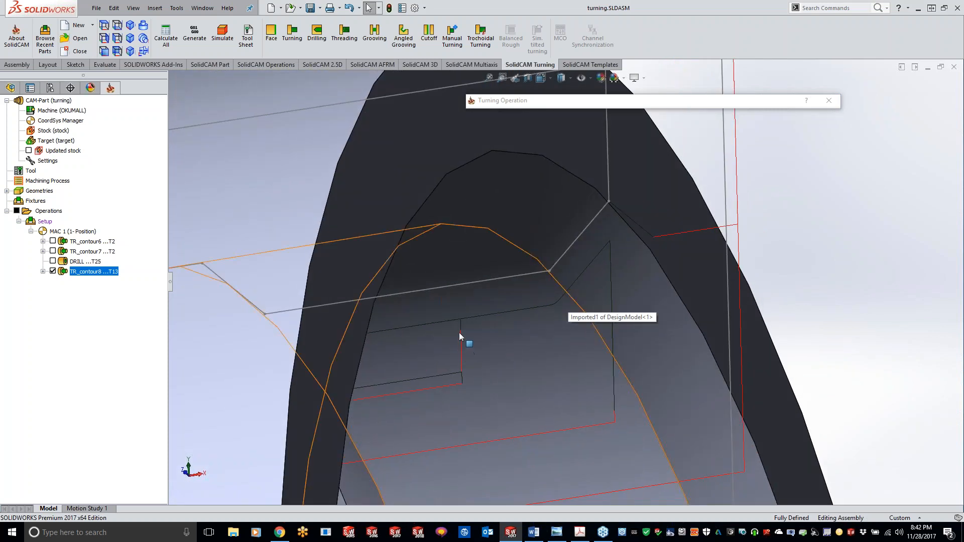
pyautogui.moveTo(458, 322); pyautogui.dragTo(461, 321, button='middle')
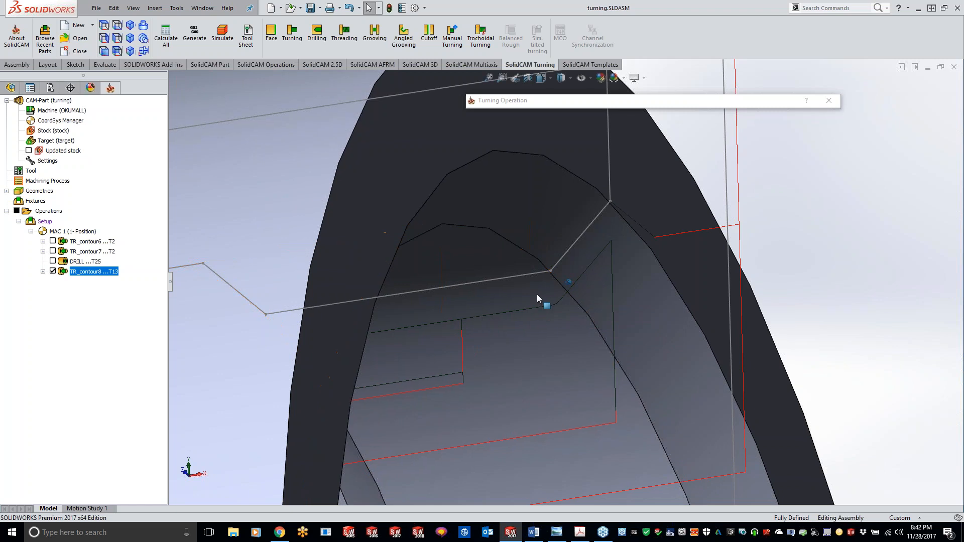
pyautogui.moveTo(538, 293); pyautogui.dragTo(539, 296, button='middle')
# Step: Restore the operation dialog and set TR_contour8's finish method to Turn-Groove method
pyautogui.click(651, 104)
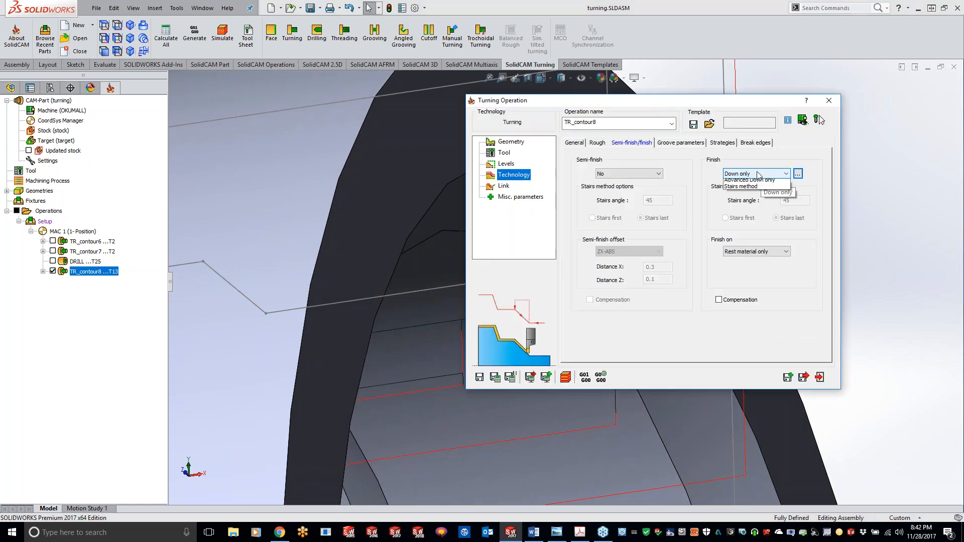
pyautogui.click(766, 173)
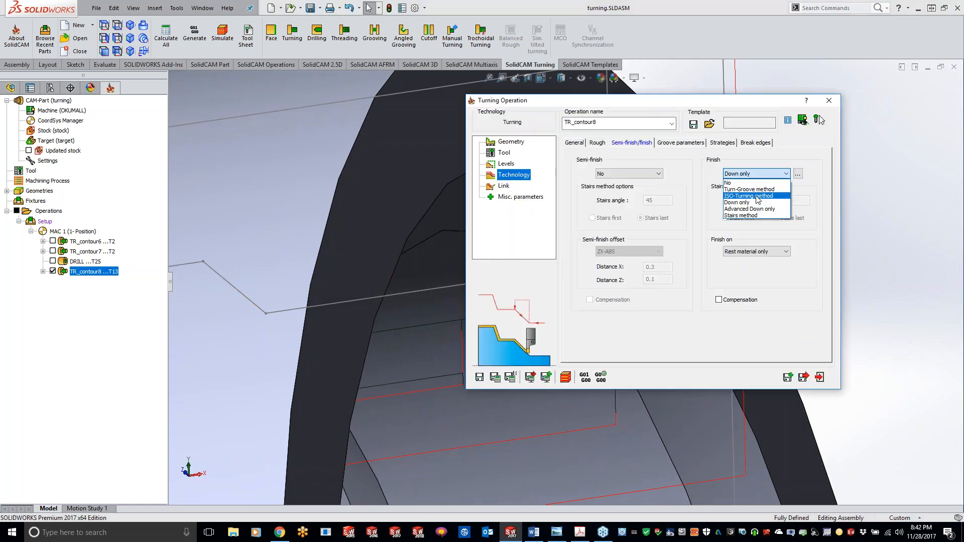
pyautogui.click(755, 190)
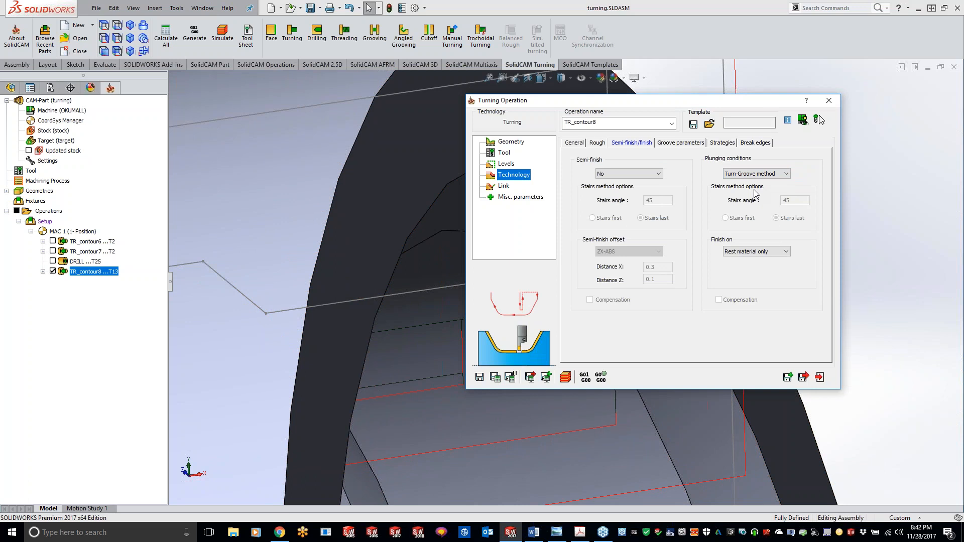
# Step: Review the groove parameters of TR_contour8, including the rough delta compensation, and return to the semi-finish/finish options
pyautogui.click(671, 143)
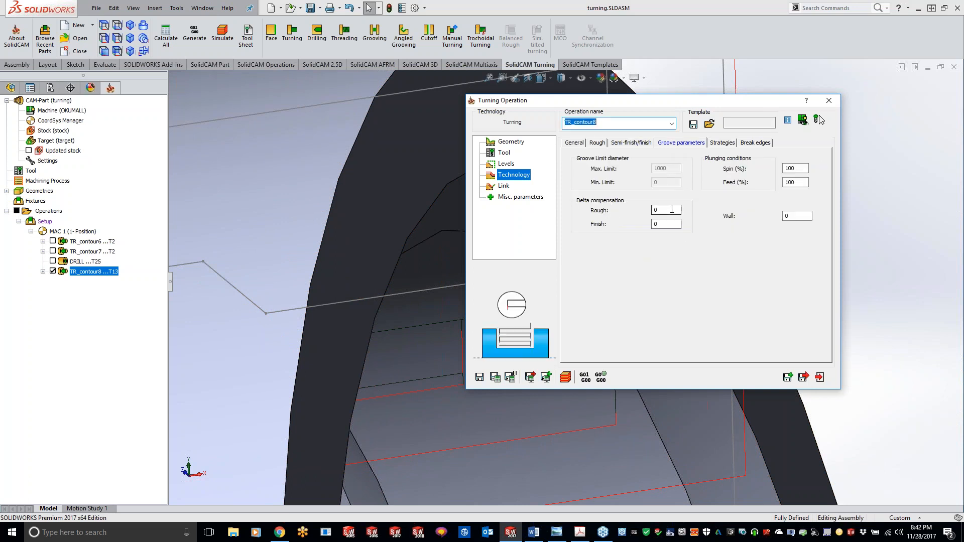
pyautogui.click(671, 211)
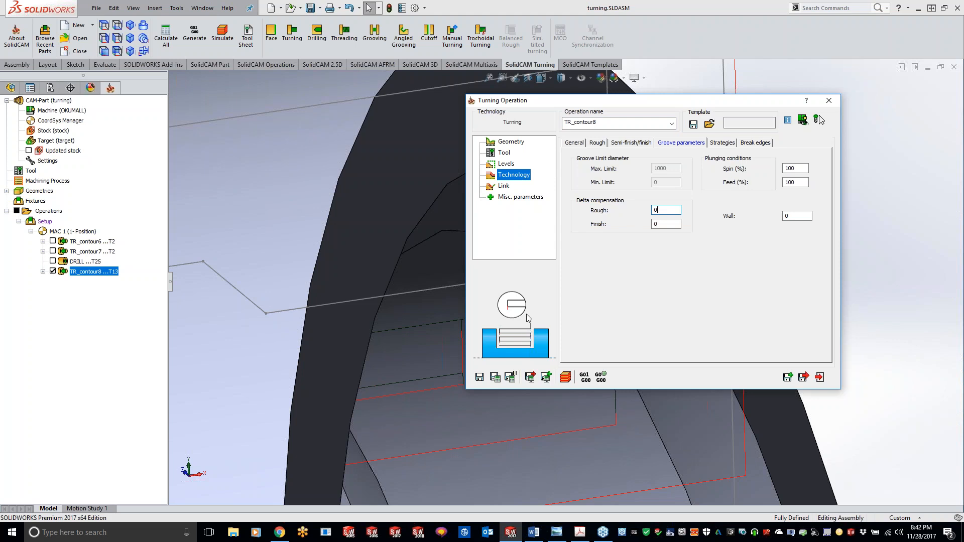
pyautogui.click(642, 145)
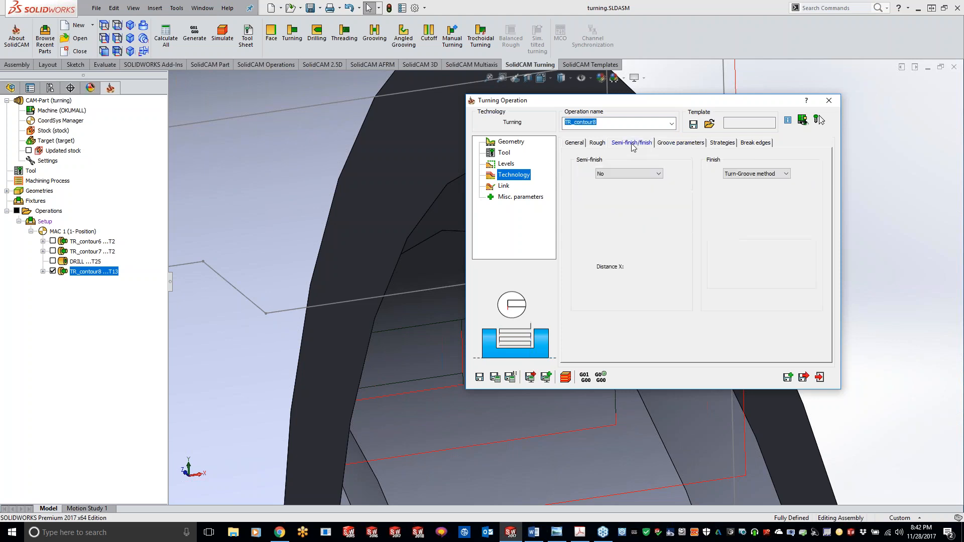
# Step: Set TR_contour8's finish method to ISO-Turning method, step through its turning simulation, and close the simulation
pyautogui.click(756, 173)
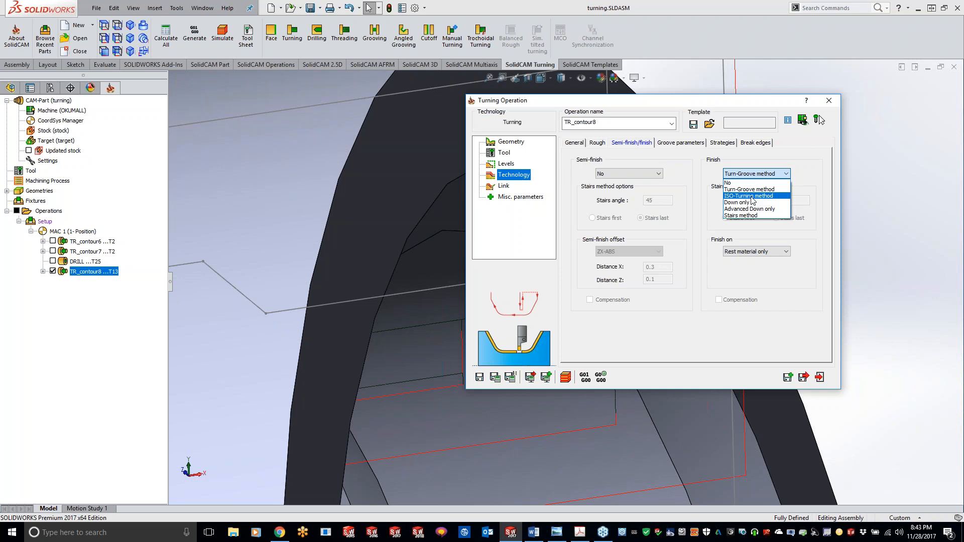
pyautogui.click(751, 197)
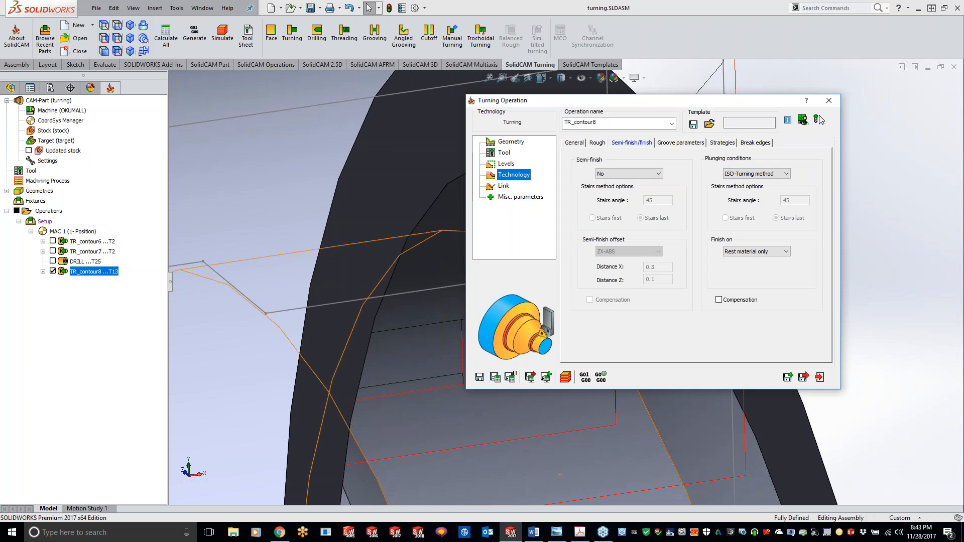
pyautogui.click(565, 378)
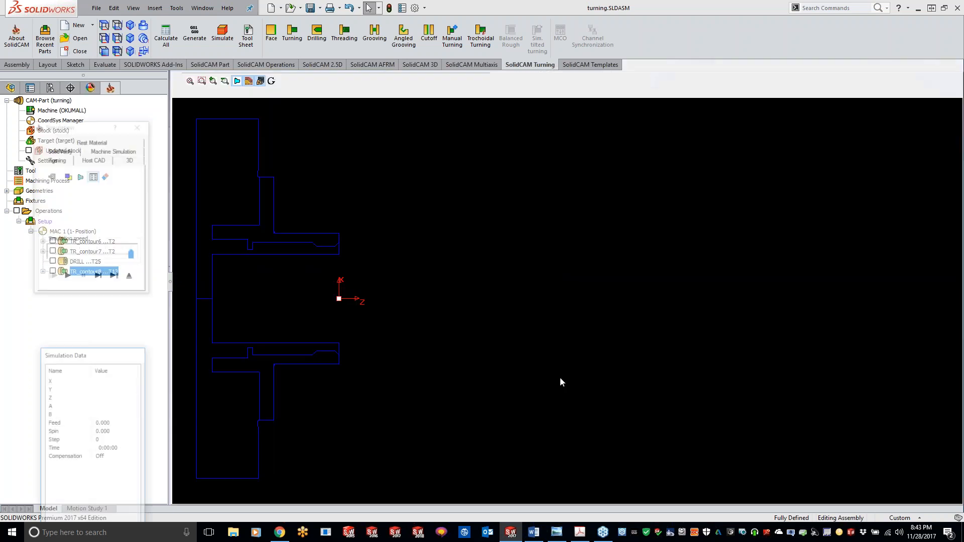
pyautogui.moveTo(311, 291); pyautogui.dragTo(503, 343, button='middle')
pyautogui.scroll(3, 438, 299)
pyautogui.moveTo(438, 300); pyautogui.dragTo(459, 370, button='middle')
pyautogui.scroll(-1, 462, 379)
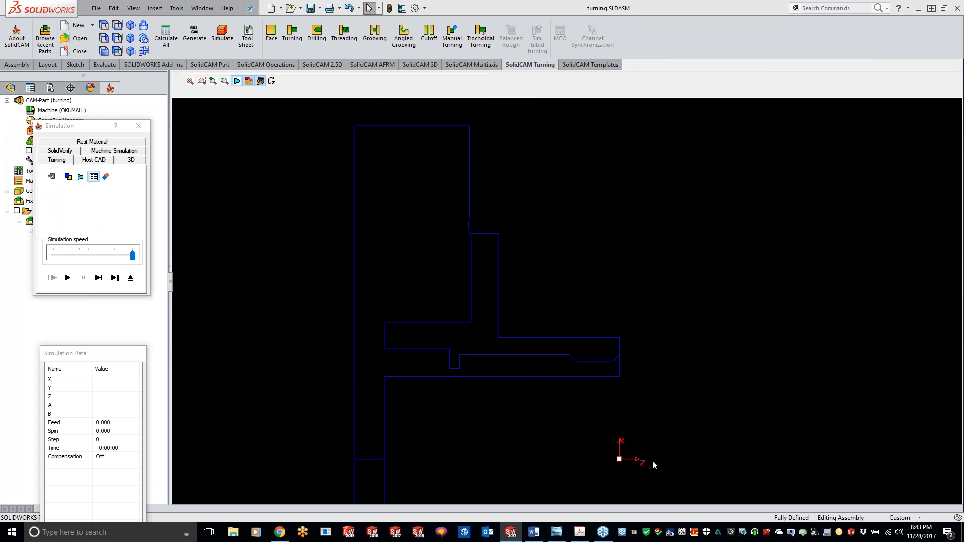
pyautogui.click(98, 277)
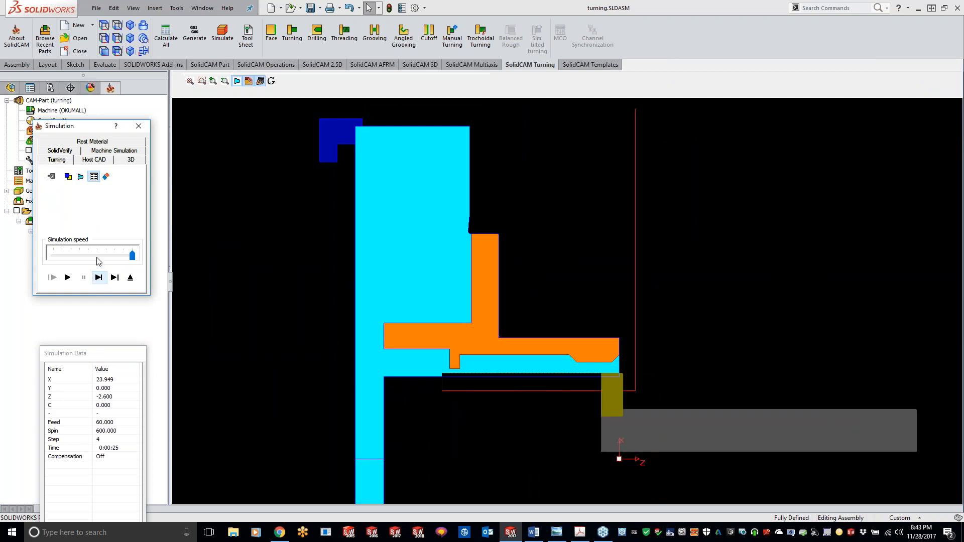
pyautogui.click(138, 126)
pyautogui.click(529, 376)
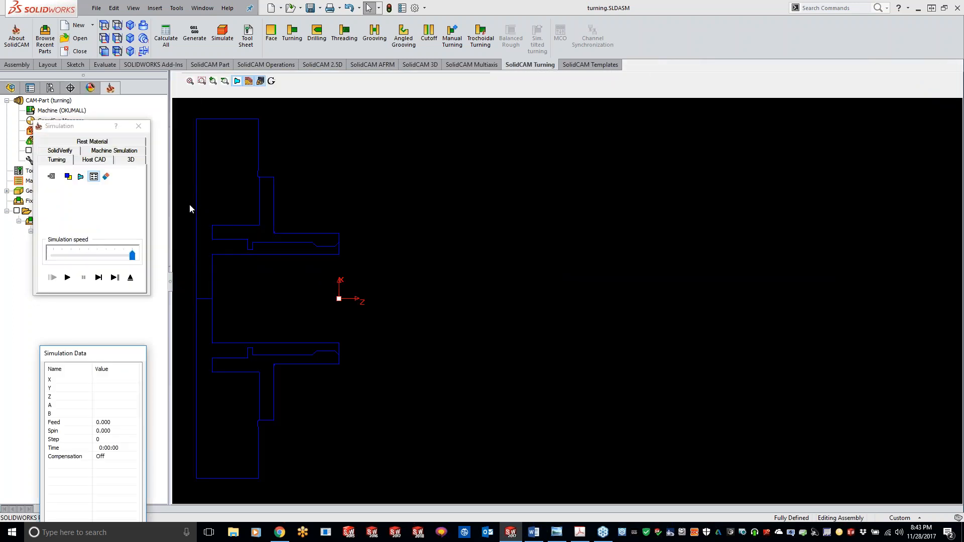
pyautogui.click(139, 126)
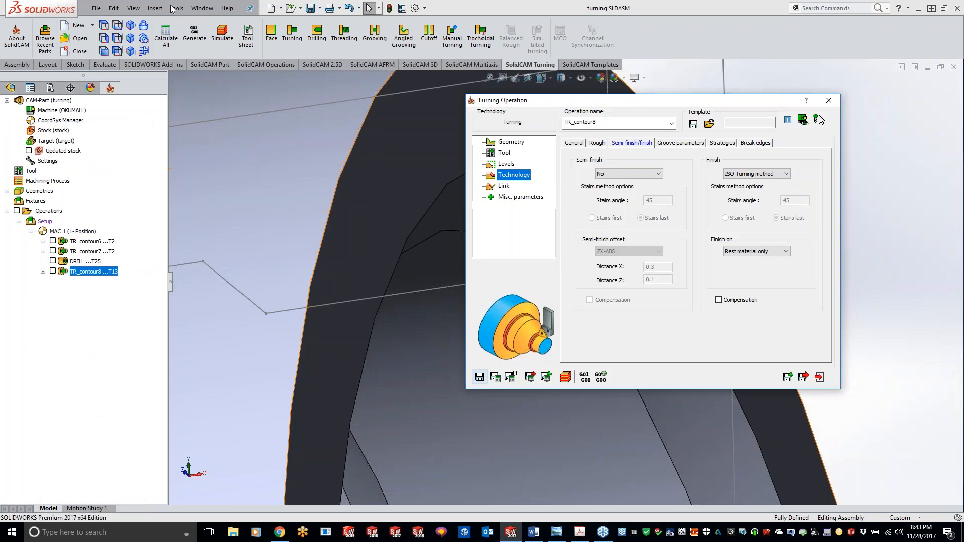
# Step: Close the TR_contour8 operation dialog and open the general SolidCAM settings
pyautogui.click(176, 8)
pyautogui.moveTo(194, 59)
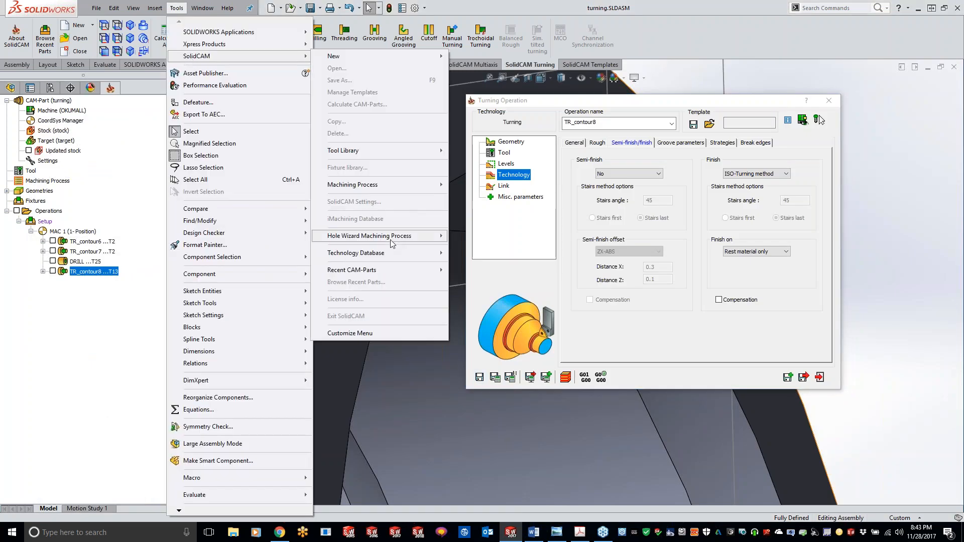
pyautogui.click(835, 104)
pyautogui.click(829, 101)
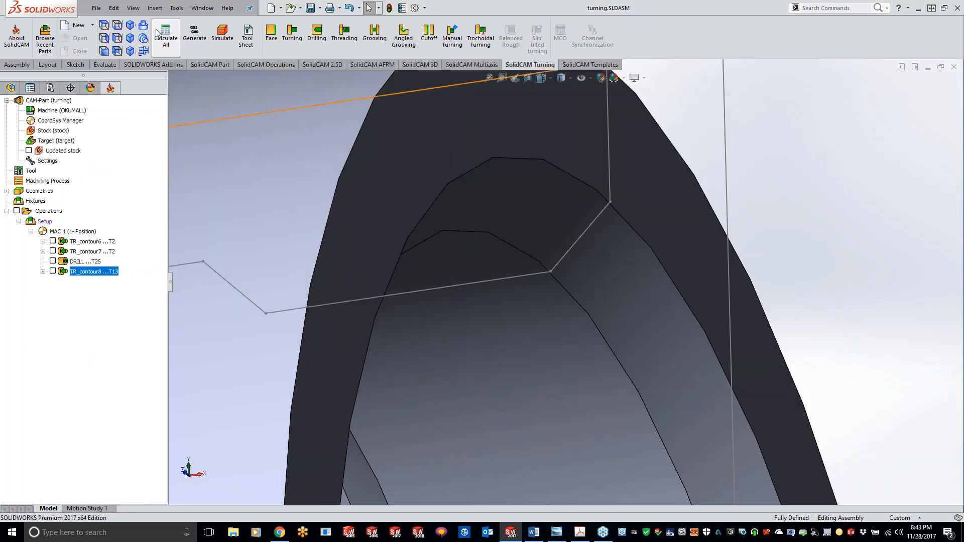
pyautogui.click(176, 8)
pyautogui.moveTo(197, 57)
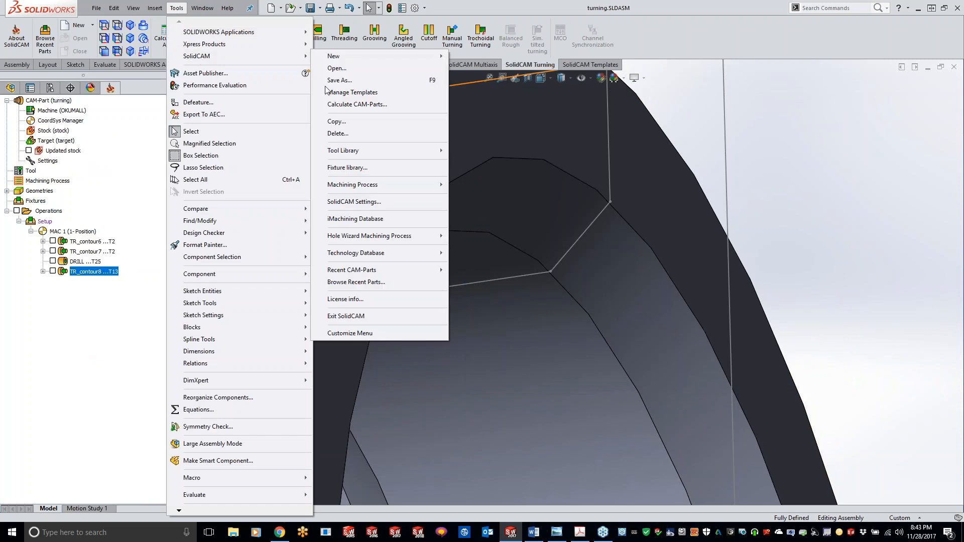
pyautogui.click(362, 203)
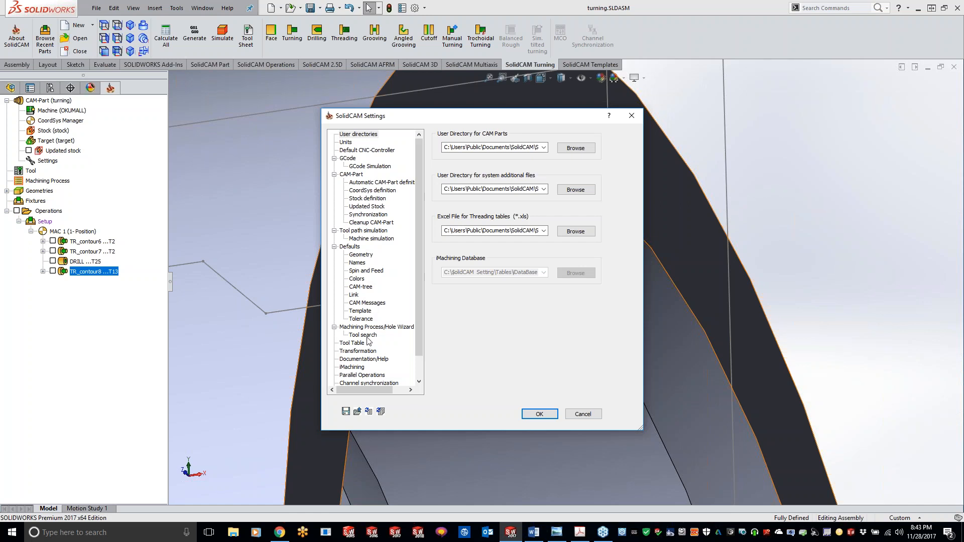
# Step: Review the tool path simulation settings, including Keep current model orientation and the active simulation modes, and close the settings
pyautogui.click(366, 230)
pyautogui.click(477, 137)
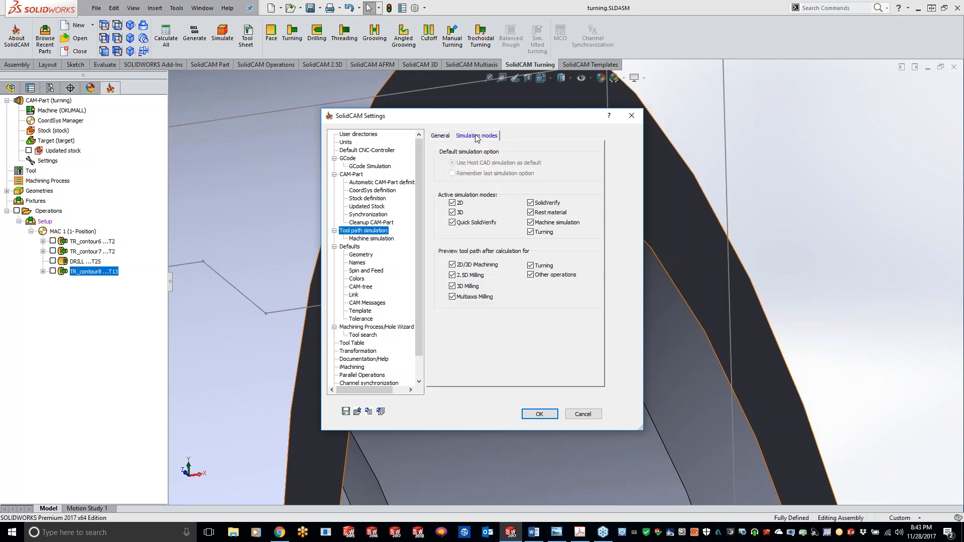
pyautogui.click(440, 136)
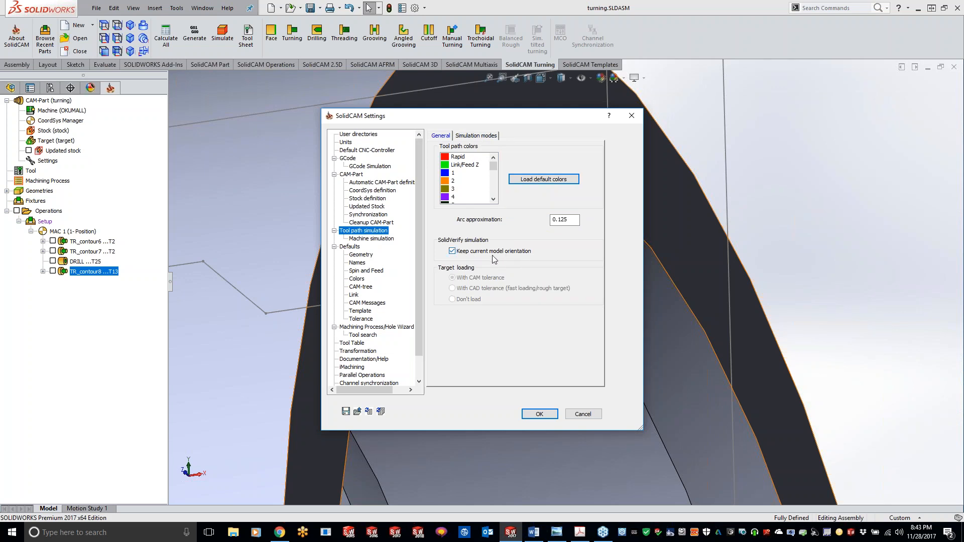
pyautogui.click(452, 250)
pyautogui.click(451, 250)
pyautogui.click(472, 136)
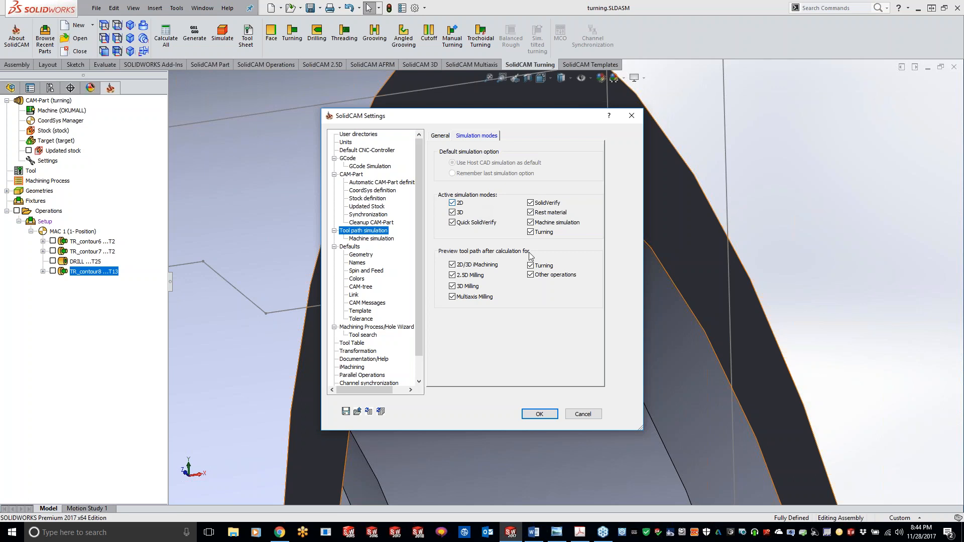
pyautogui.click(539, 414)
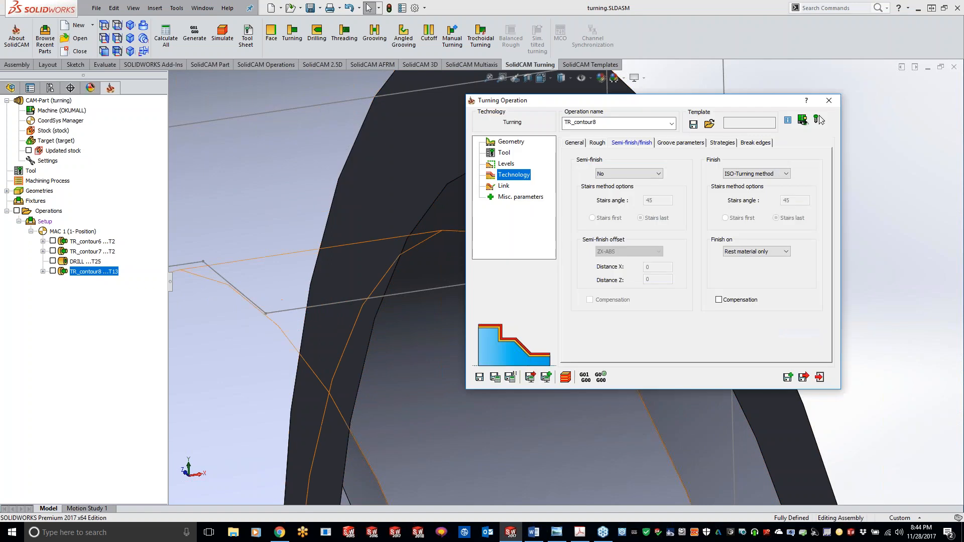
# Step: Open TR_contour8's turning simulation, examine the upper half of the part profile, and close the simulation
pyautogui.click(566, 376)
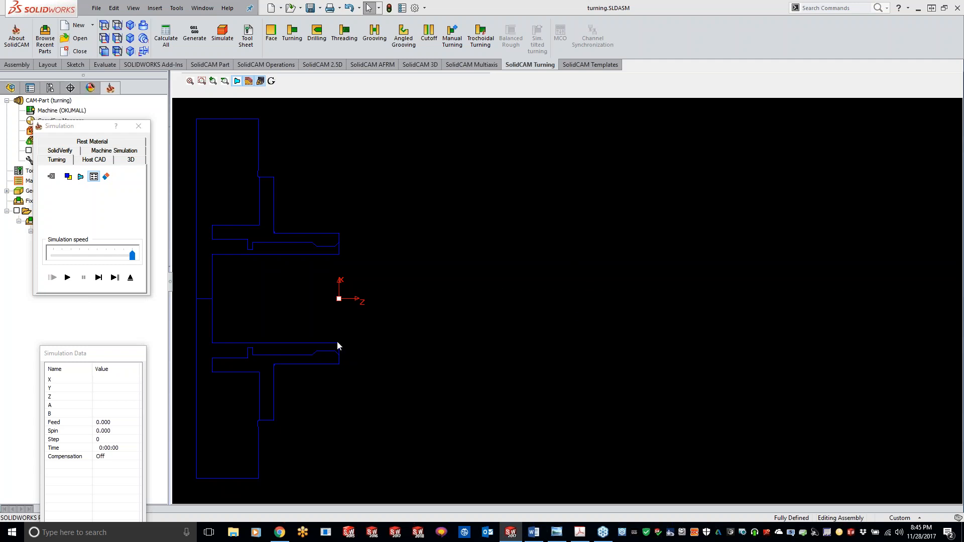
pyautogui.scroll(3, 274, 285)
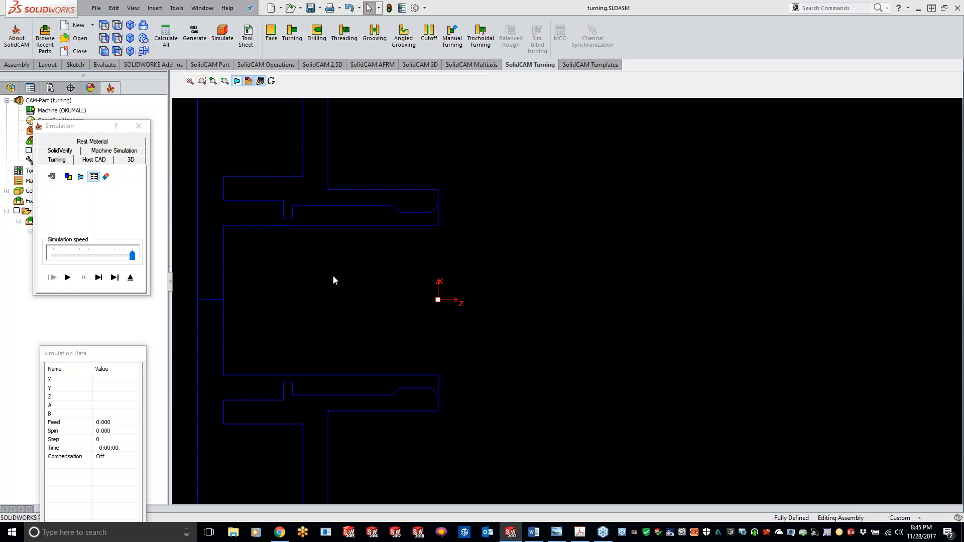
pyautogui.moveTo(321, 277)
pyautogui.mouseDown(button='middle')
pyautogui.moveTo(476, 371)
pyautogui.moveTo(466, 403)
pyautogui.mouseUp(button='middle')
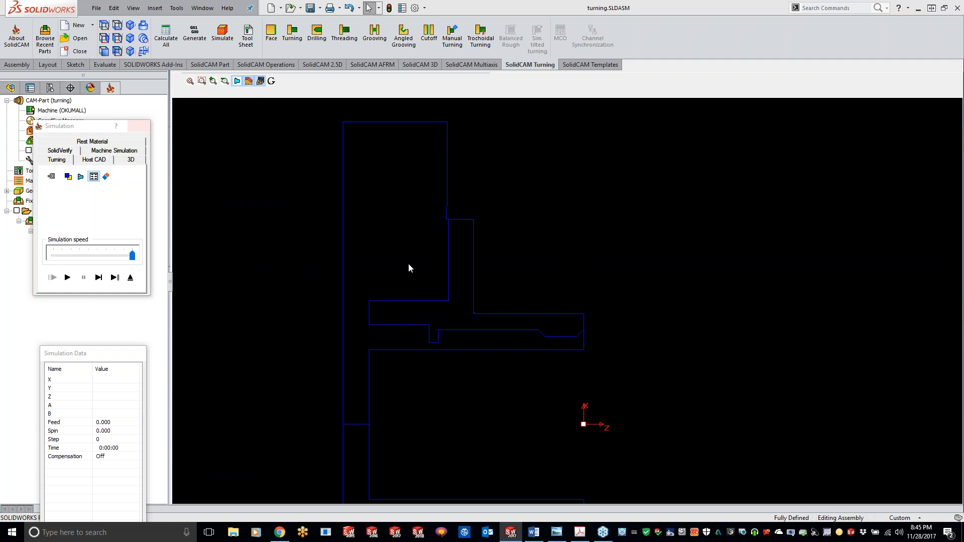
pyautogui.moveTo(424, 309); pyautogui.dragTo(397, 294, button='middle')
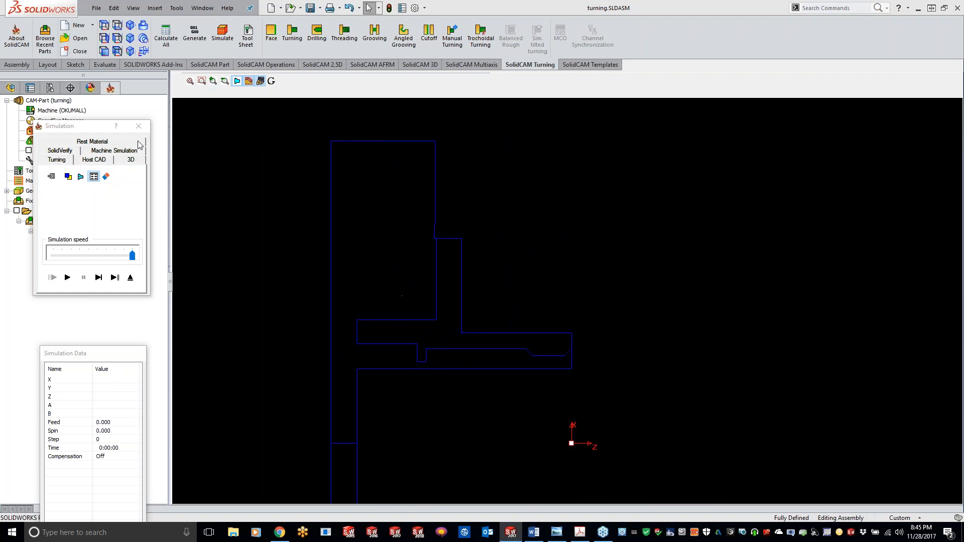
pyautogui.click(139, 126)
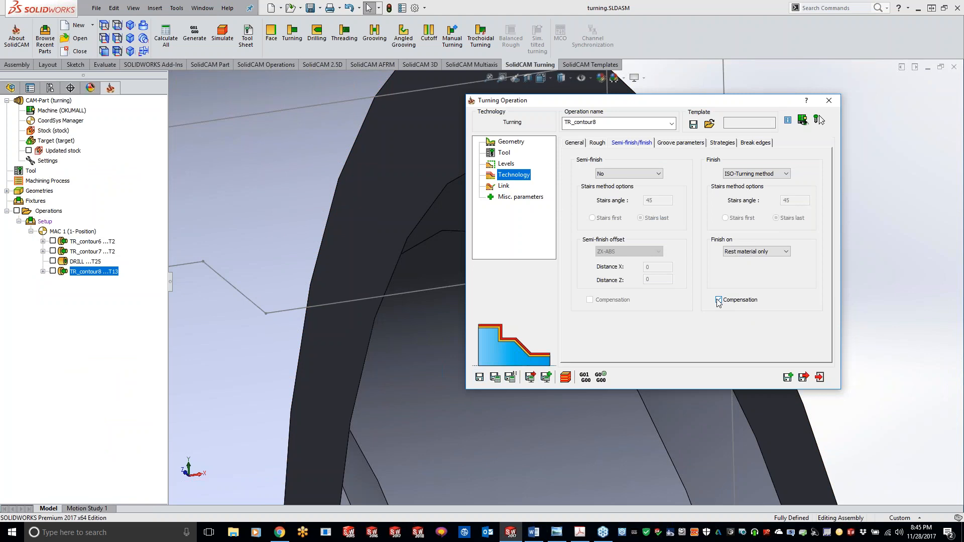
# Step: Review TR_contour8's general technology options and safety levels, and close the operation dialog
pyautogui.click(578, 145)
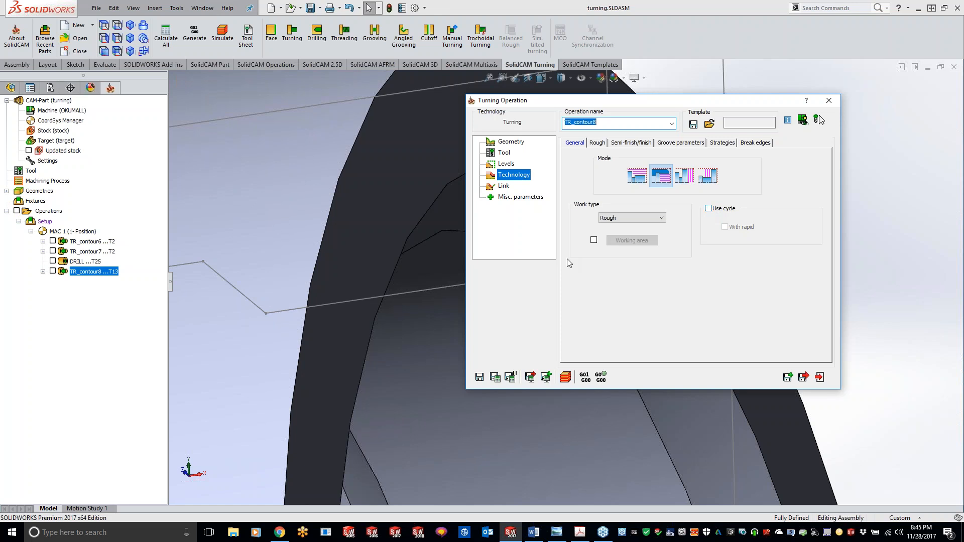
pyautogui.click(504, 164)
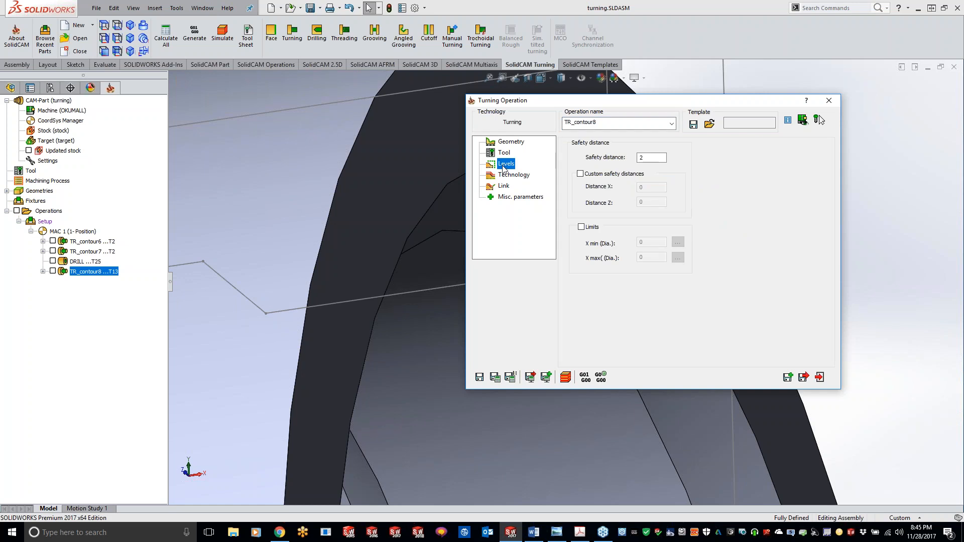
pyautogui.click(829, 100)
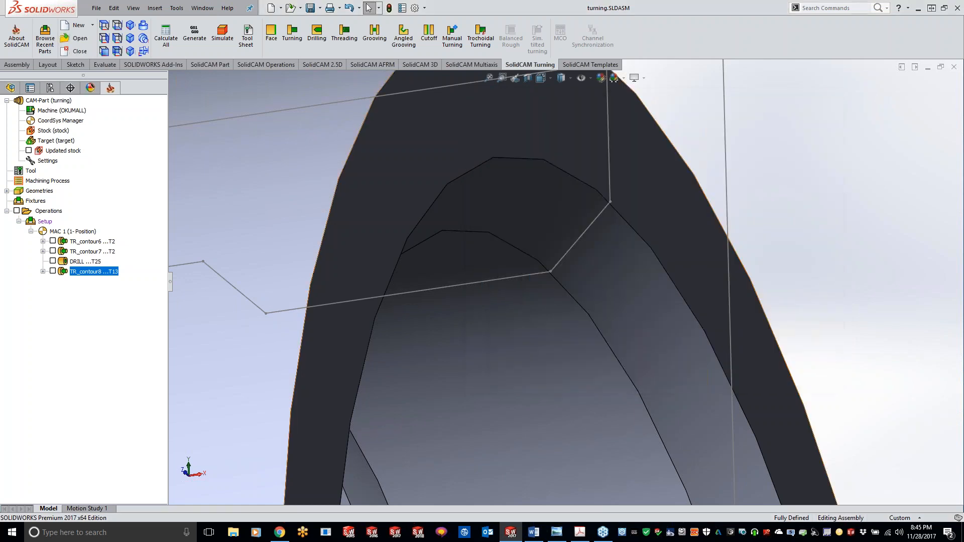
# Step: Start a new turning operation and set its rough offset distance X to 0.2
pyautogui.rightClick(95, 271)
pyautogui.click(300, 171)
pyautogui.click(292, 34)
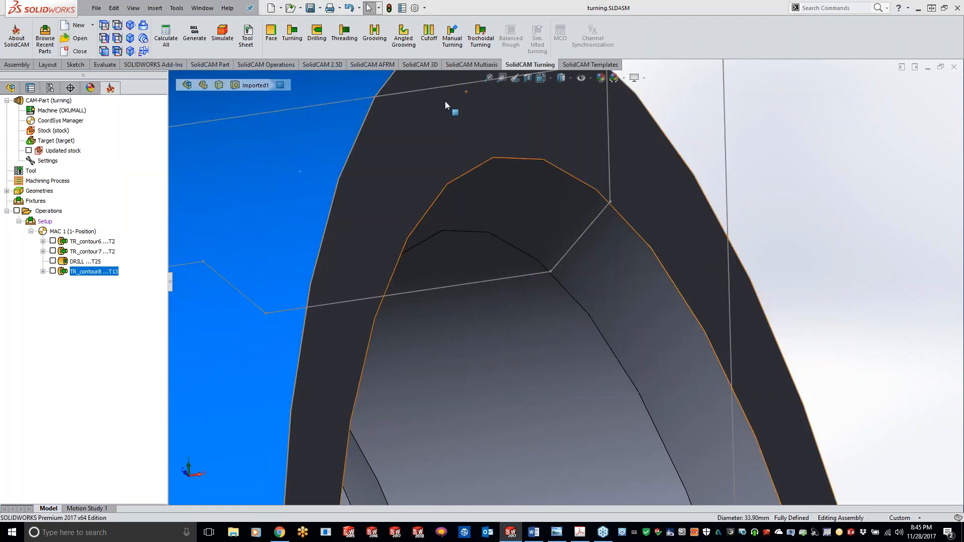
pyautogui.click(513, 175)
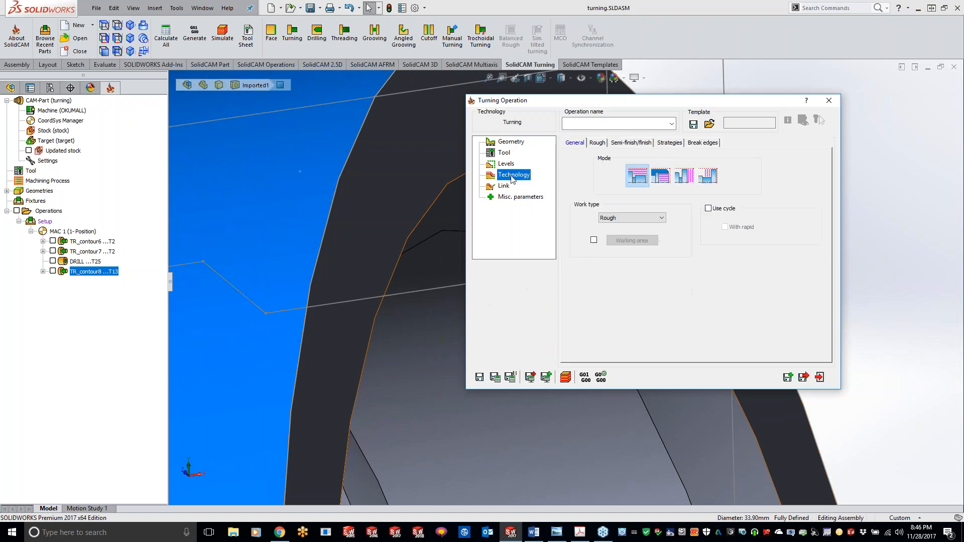
pyautogui.click(629, 143)
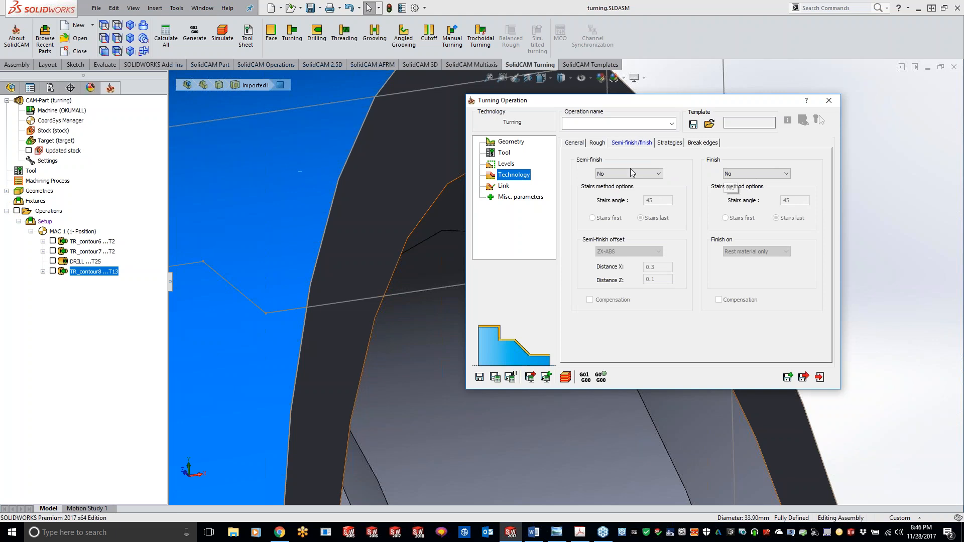
pyautogui.click(598, 142)
pyautogui.doubleClick(781, 187)
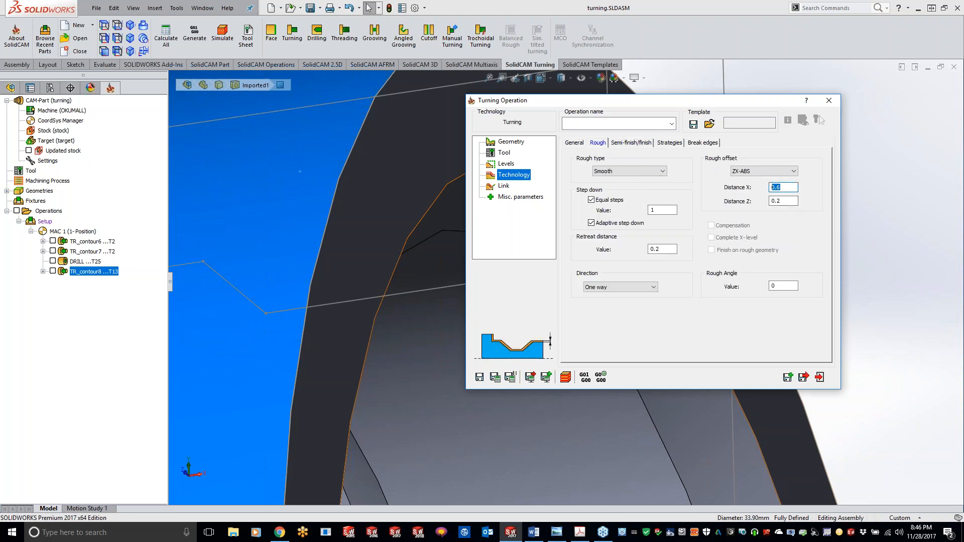
pyautogui.write('.2')
pyautogui.click(782, 201)
# Step: Save the new operation's settings as a template named ".2 rough" with tool data included, and copy the template directory path
pyautogui.click(694, 124)
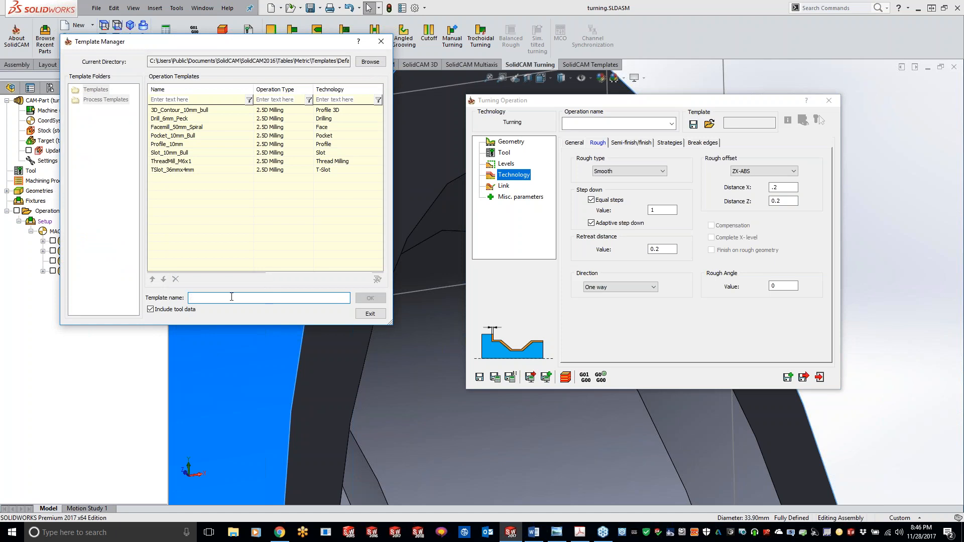
pyautogui.write('.2 rough')
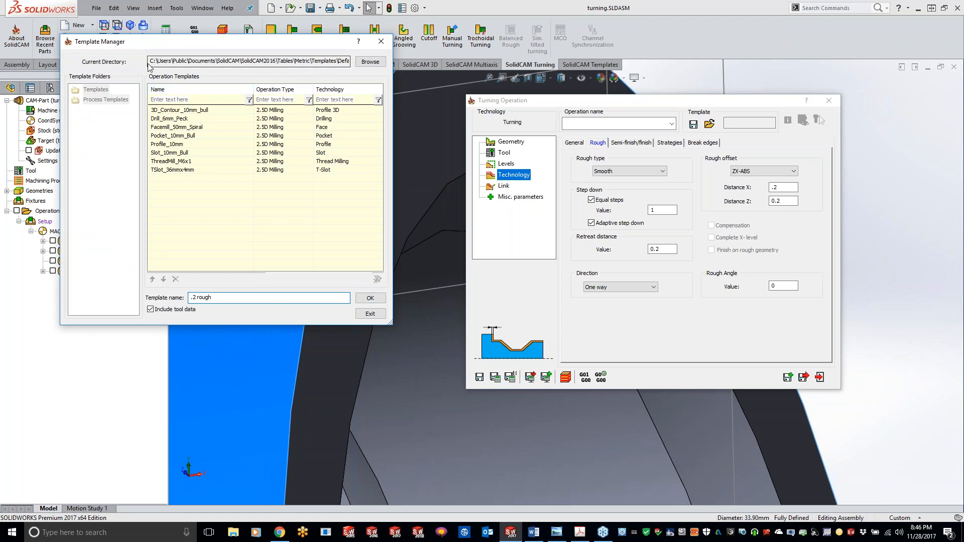
pyautogui.moveTo(149, 65); pyautogui.dragTo(389, 70)
pyautogui.hotkey('ctrl', 'c')
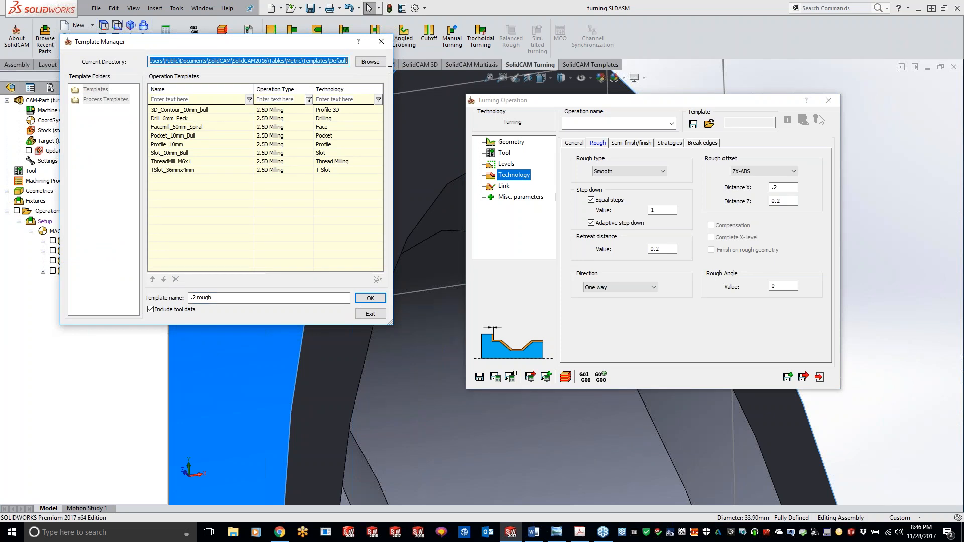
pyautogui.click(370, 297)
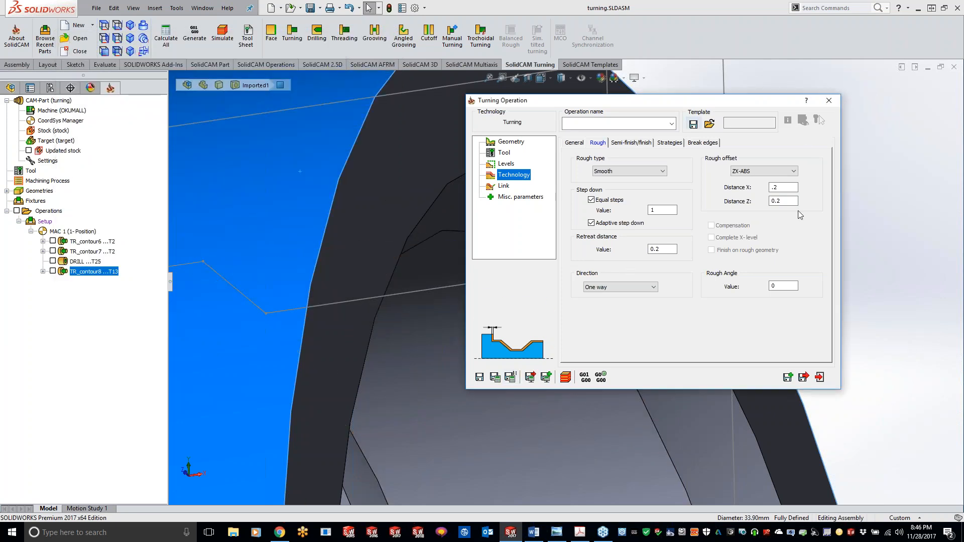
# Step: Close the new turning operation dialog and close the turning CAM part
pyautogui.click(831, 96)
pyautogui.rightClick(57, 100)
pyautogui.click(86, 152)
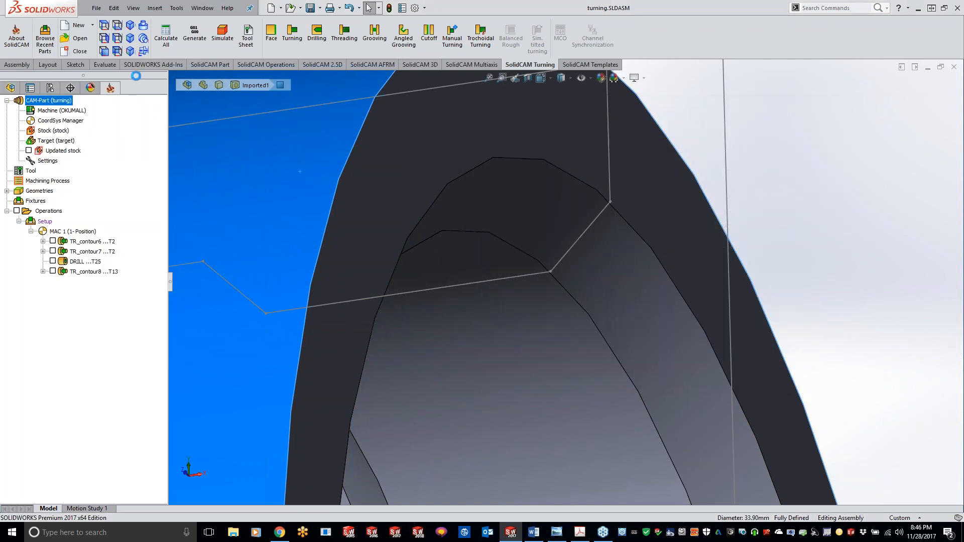
# Step: Open the SolidCAM Settings and show the template defaults with the CAM template directory
pyautogui.click(135, 7)
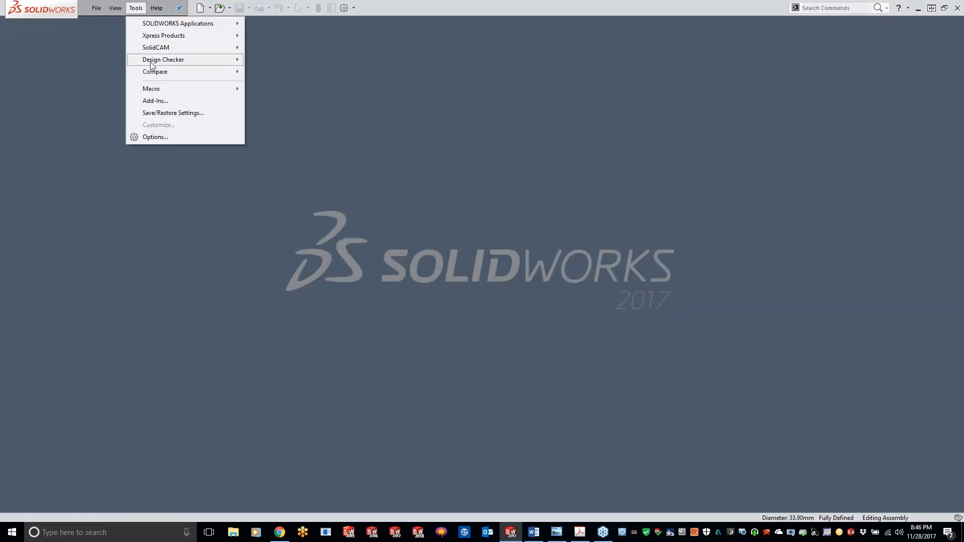
pyautogui.moveTo(182, 47)
pyautogui.click(282, 195)
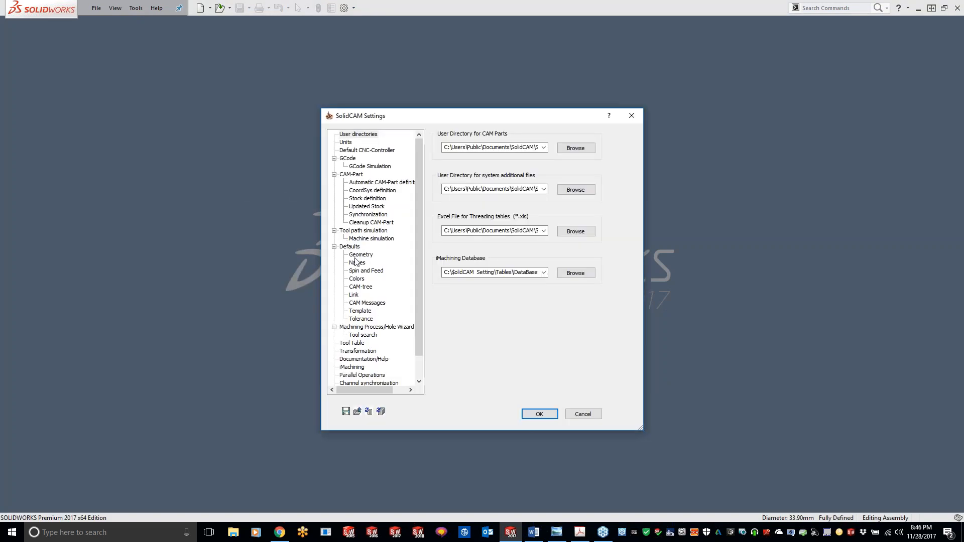
pyautogui.click(360, 311)
pyautogui.click(507, 147)
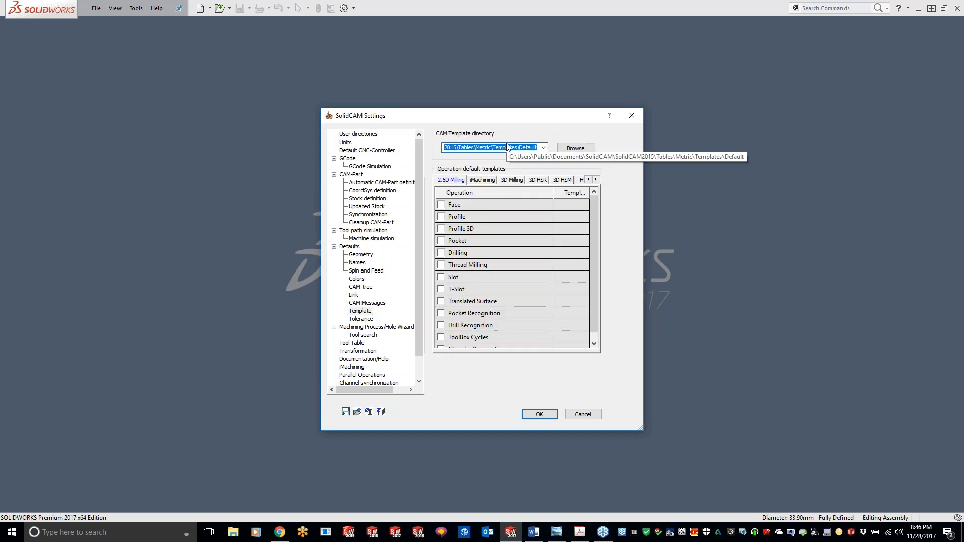
# Step: Enable a default template for the Turning operation in the turning defaults and open its template choices
pyautogui.click(597, 179)
pyautogui.click(597, 179)
pyautogui.click(597, 180)
pyautogui.click(596, 180)
pyautogui.click(597, 180)
pyautogui.click(597, 180)
pyautogui.click(596, 180)
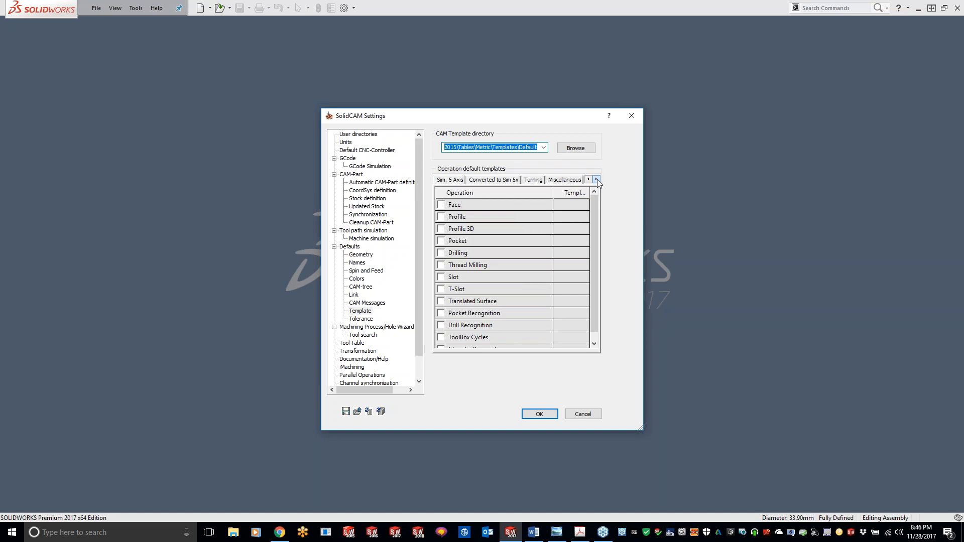
pyautogui.click(533, 180)
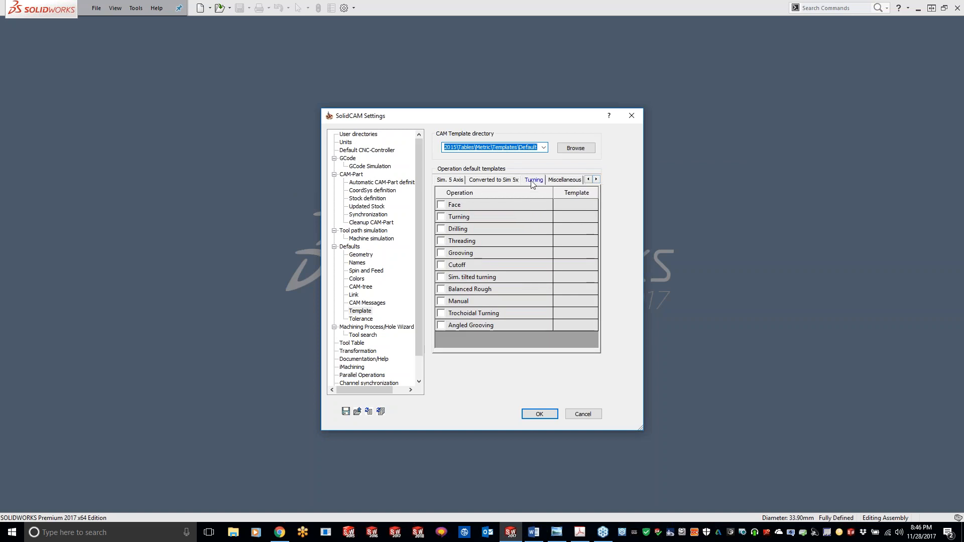
pyautogui.click(440, 216)
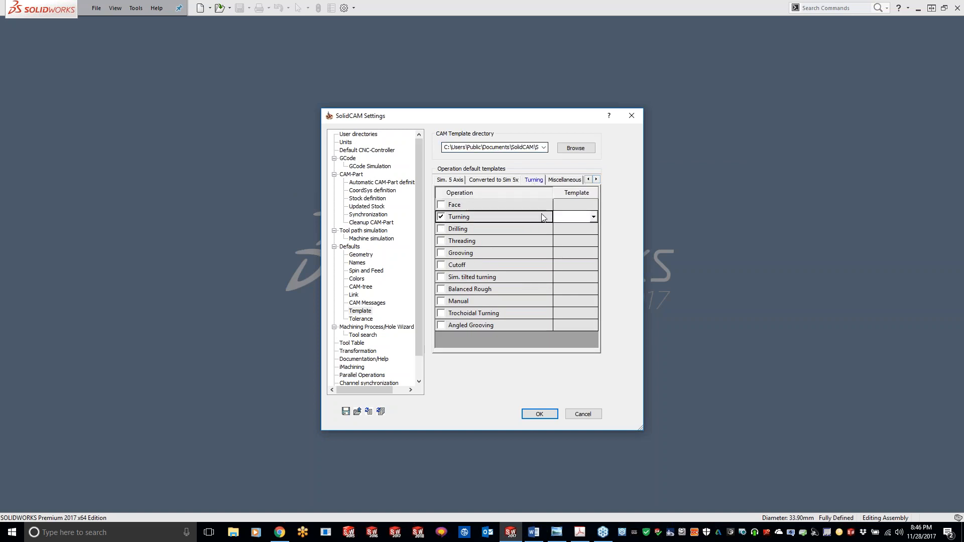
pyautogui.click(593, 216)
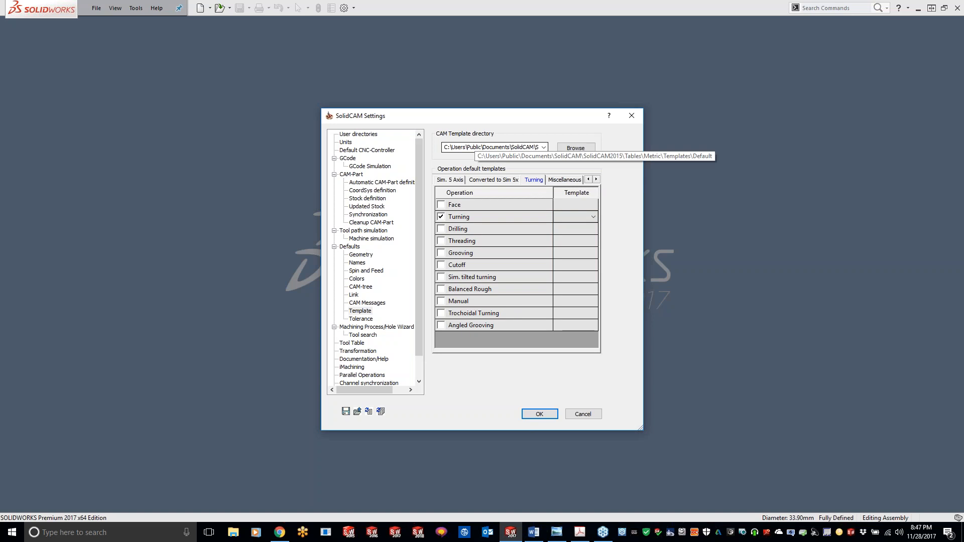
# Step: Replace the CAM template directory with the copied SolidCAM2016 Tables\Metric\Templates\Default path and try to browse for the folder
pyautogui.click(446, 146)
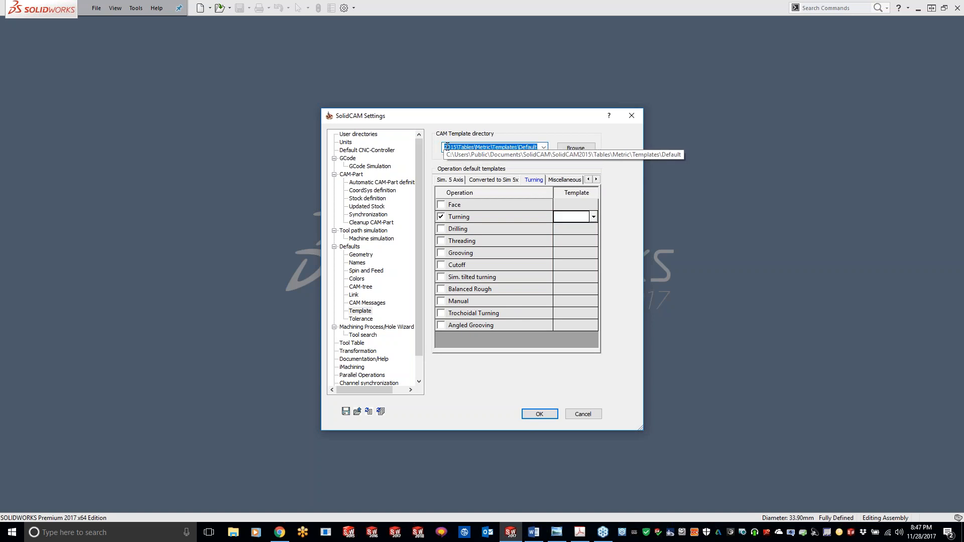
pyautogui.hotkey('ctrl', 'v')
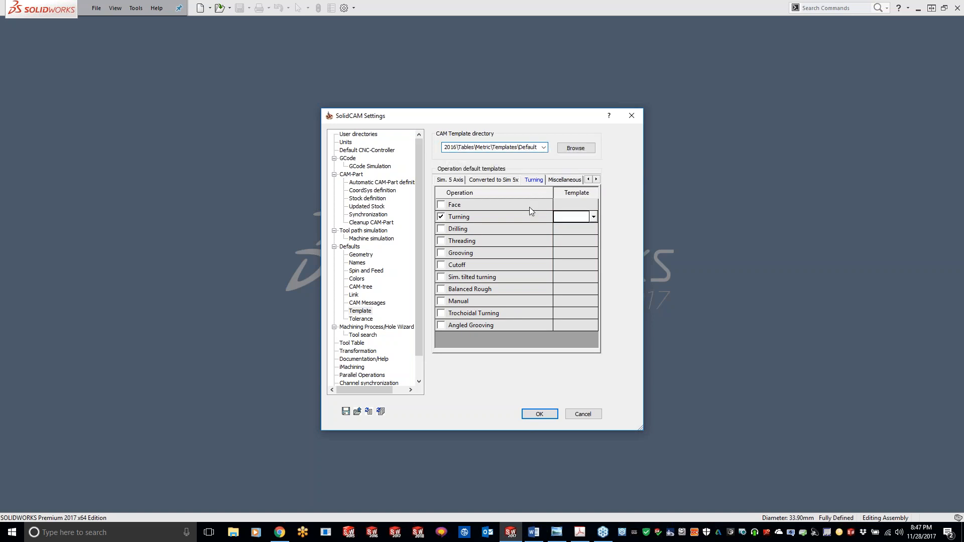
pyautogui.press('Tab')
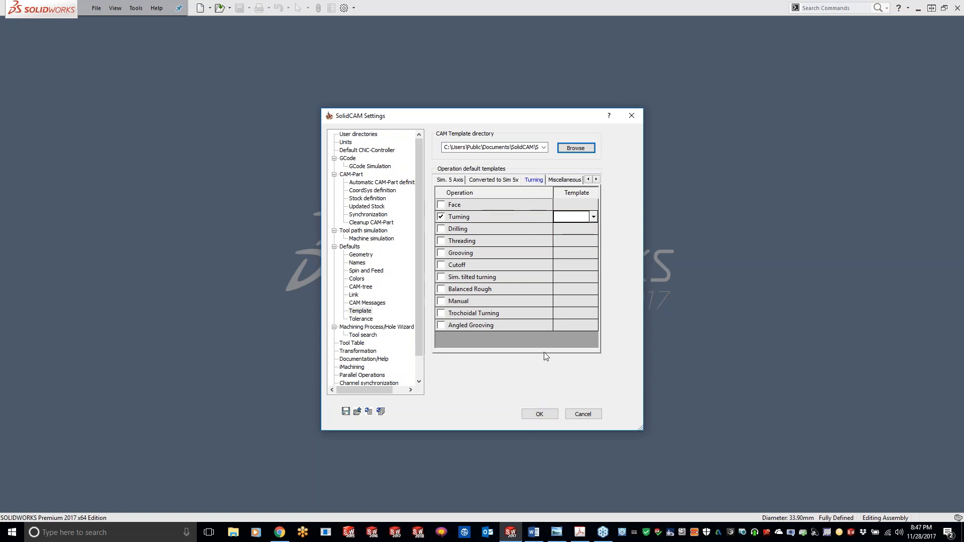
pyautogui.click(575, 147)
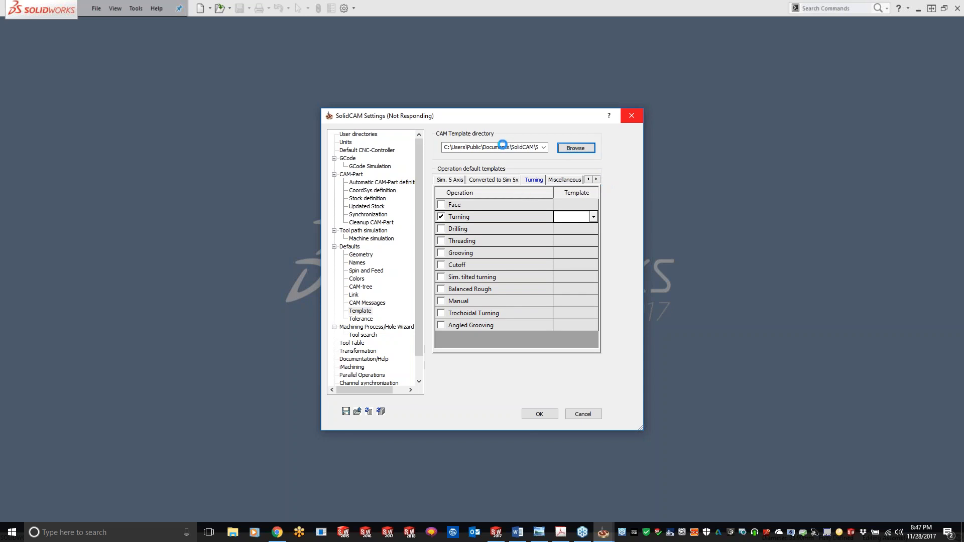
# Step: Switch to File Explorer, open the copied template directory to check its template files, and move the window aside
pyautogui.click(233, 532)
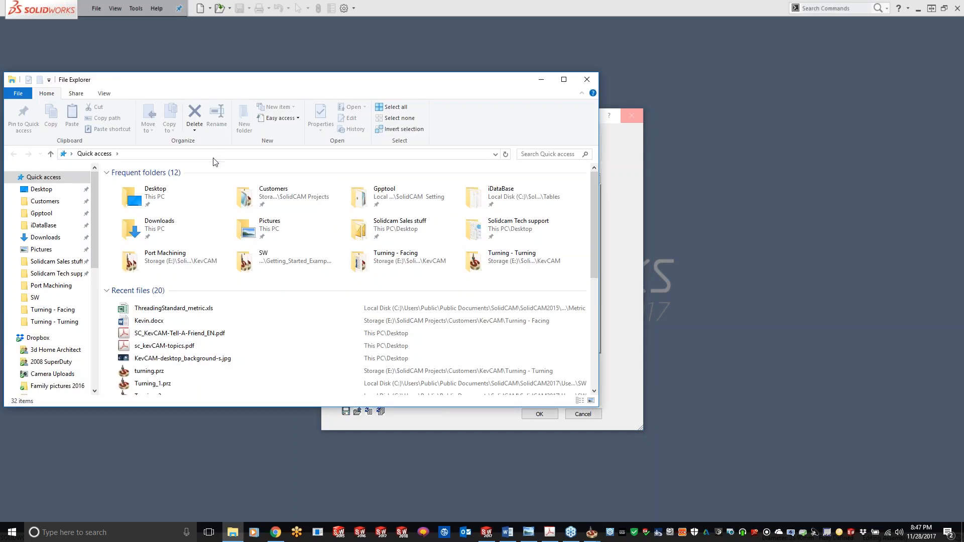
pyautogui.click(213, 157)
pyautogui.hotkey('ctrl', 'v')
pyautogui.press('Return')
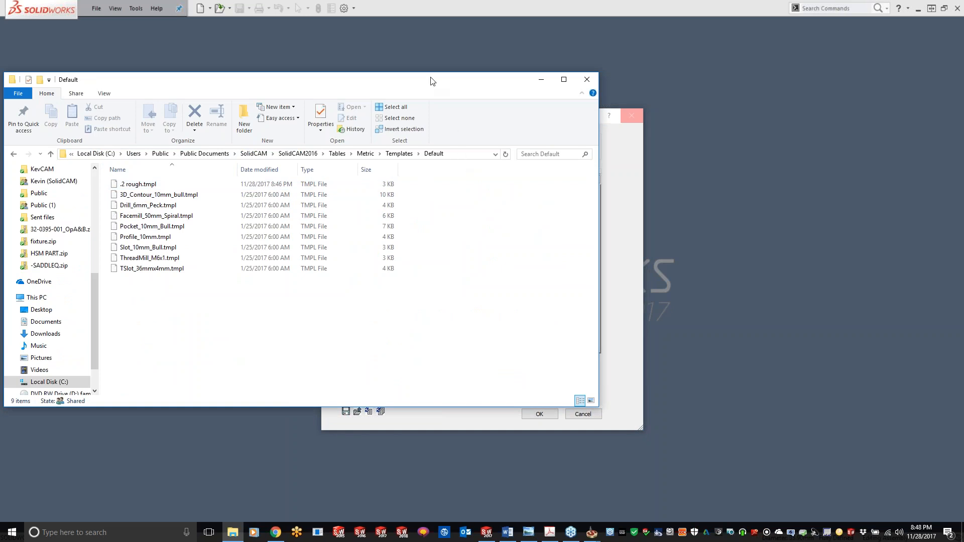
pyautogui.moveTo(430, 79); pyautogui.dragTo(0, 171)
# Step: Browse for the CAM template directory and set it to the SolidCAM2016 Tables\Metric\Templates folder
pyautogui.click(574, 151)
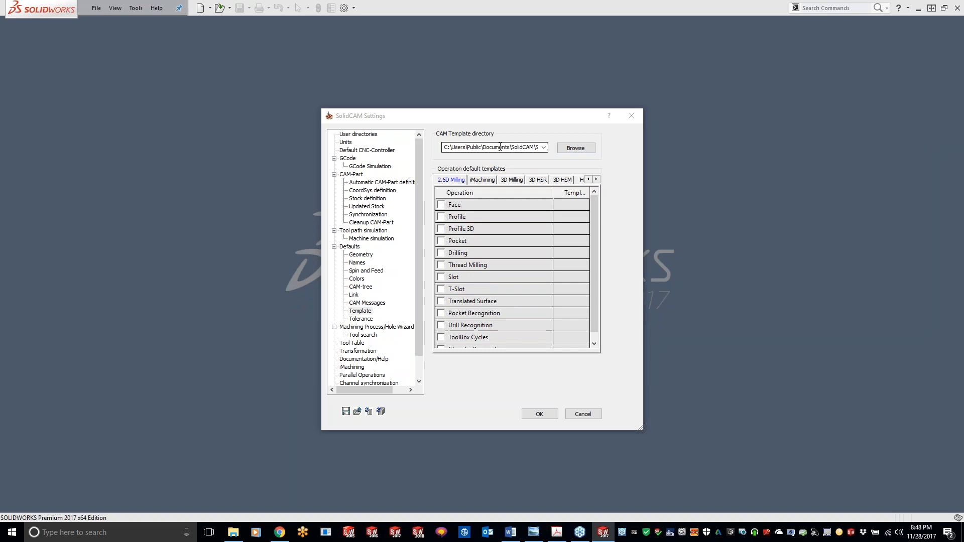
pyautogui.click(575, 148)
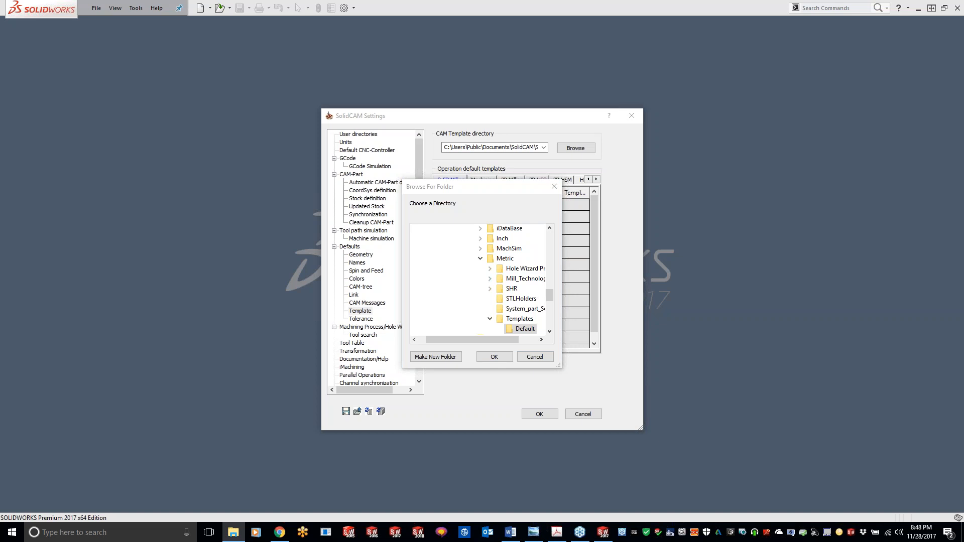
pyautogui.moveTo(551, 300)
pyautogui.mouseDown()
pyautogui.moveTo(551, 270)
pyautogui.moveTo(555, 283)
pyautogui.mouseUp()
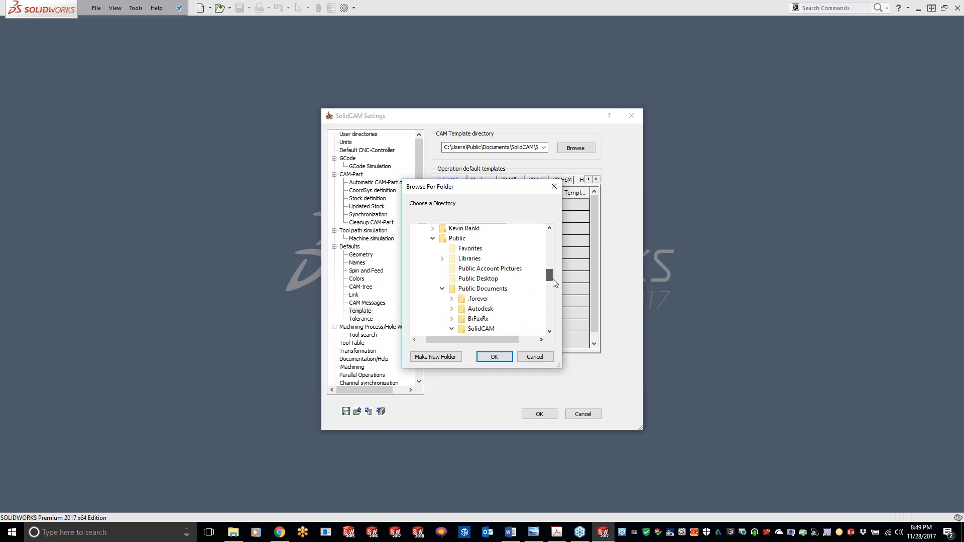
pyautogui.moveTo(554, 280); pyautogui.dragTo(554, 290)
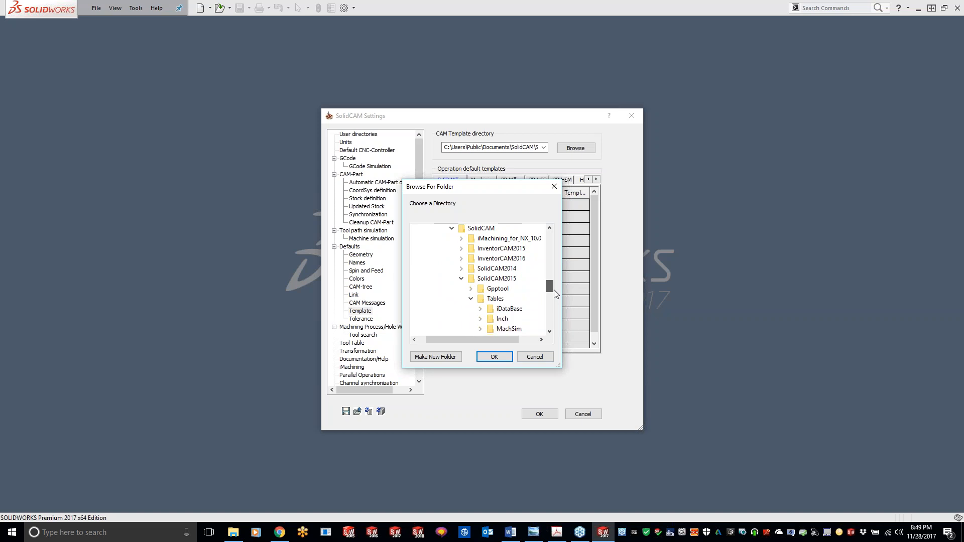
pyautogui.click(461, 279)
pyautogui.click(462, 289)
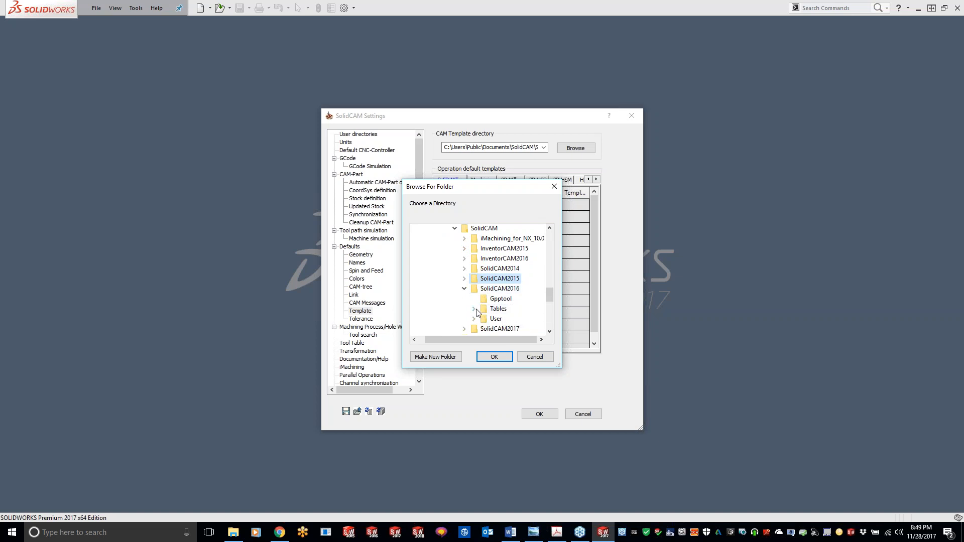
pyautogui.click(473, 309)
pyautogui.moveTo(549, 295); pyautogui.dragTo(550, 297)
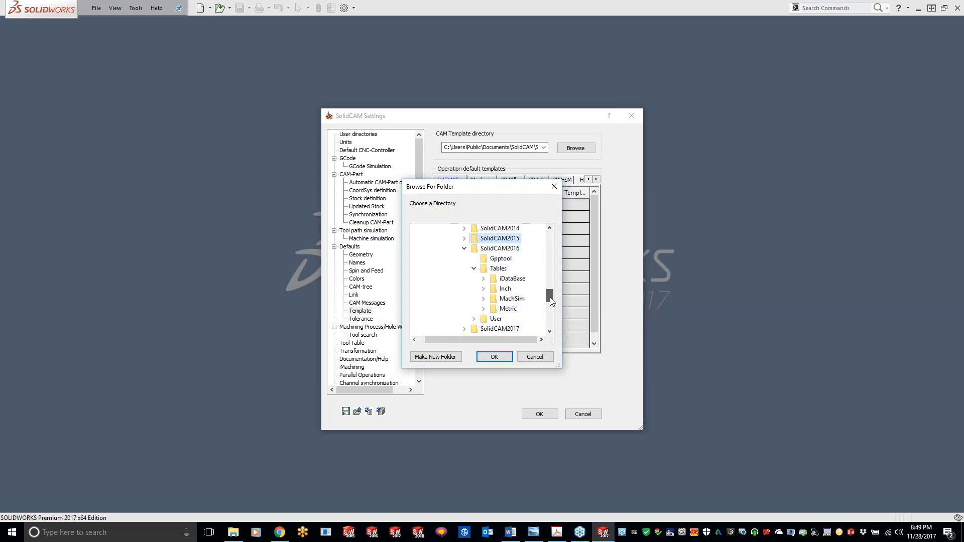
pyautogui.doubleClick(508, 308)
pyautogui.doubleClick(522, 328)
pyautogui.scroll(1, 521, 321)
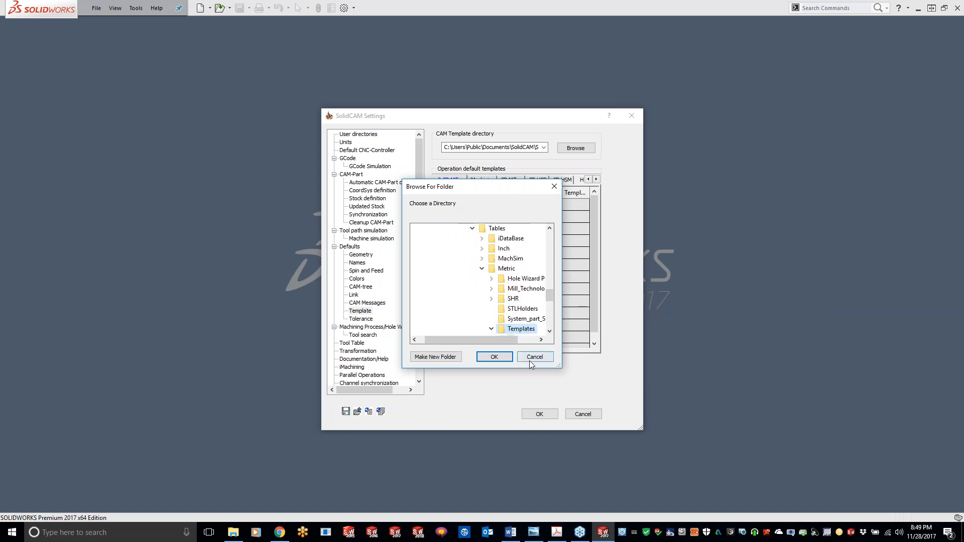
pyautogui.click(494, 356)
# Step: Enable a default template for the Turning operation in the turning group of the operation default templates
pyautogui.click(596, 180)
pyautogui.click(596, 180)
pyautogui.click(596, 179)
pyautogui.click(596, 179)
pyautogui.click(596, 179)
pyautogui.click(596, 179)
pyautogui.click(534, 180)
pyautogui.click(442, 217)
pyautogui.click(572, 217)
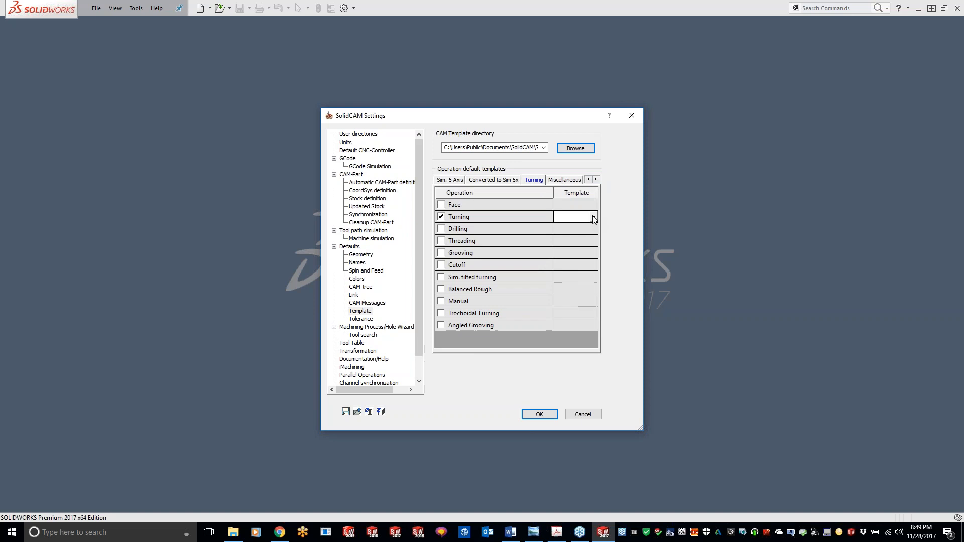
# Step: Set the CAM template directory to the Default folder inside Templates, assign ".2 rough" as the Turning template, and accept the settings
pyautogui.click(575, 147)
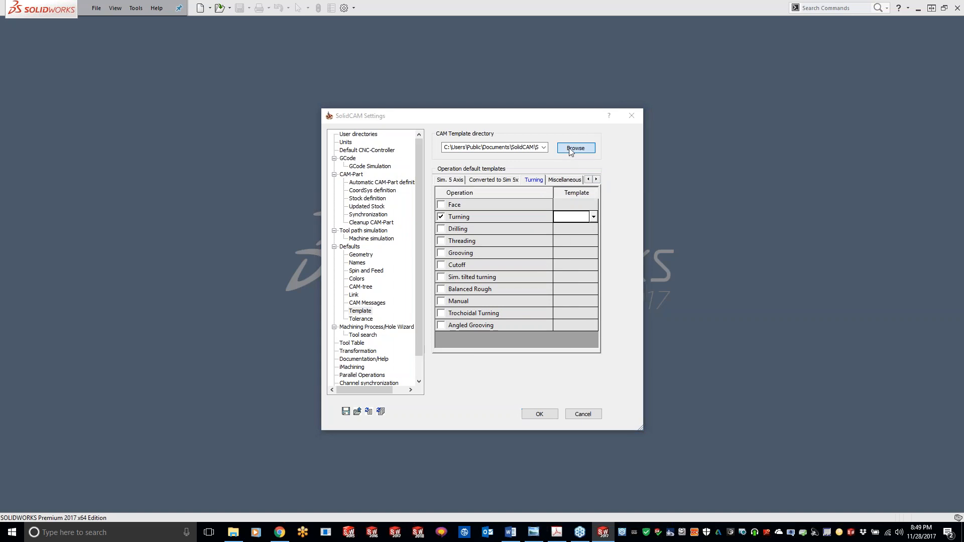
pyautogui.moveTo(548, 244); pyautogui.dragTo(549, 306)
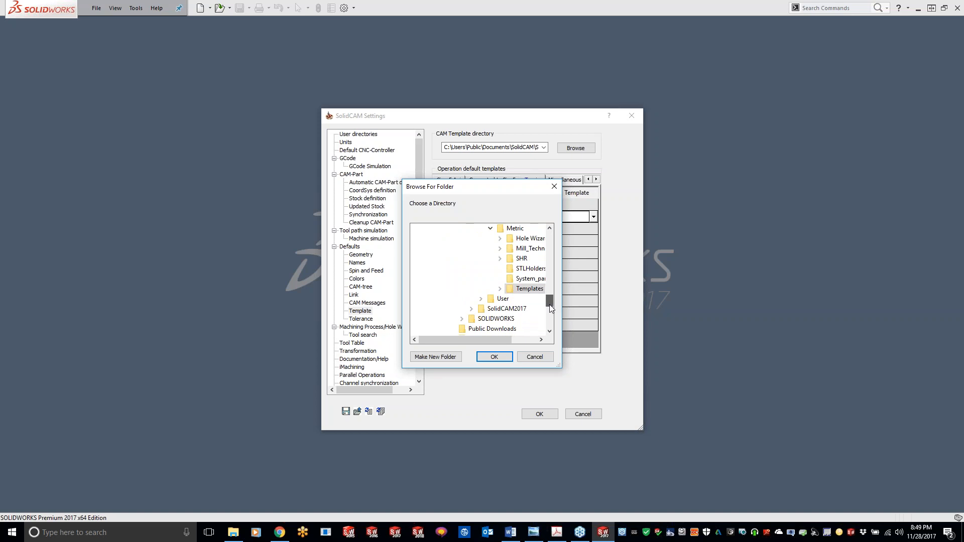
pyautogui.click(500, 290)
pyautogui.scroll(-2, 522, 307)
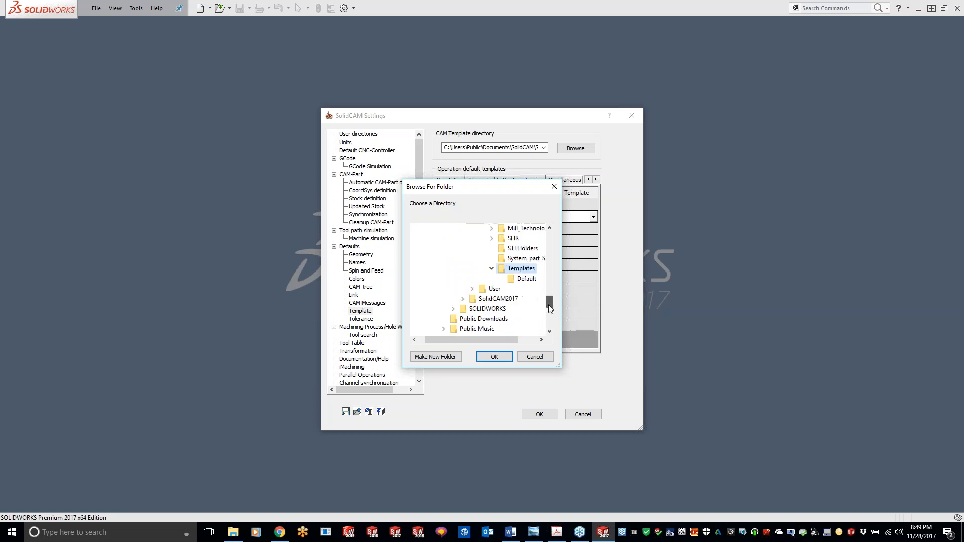
pyautogui.click(526, 270)
pyautogui.click(494, 356)
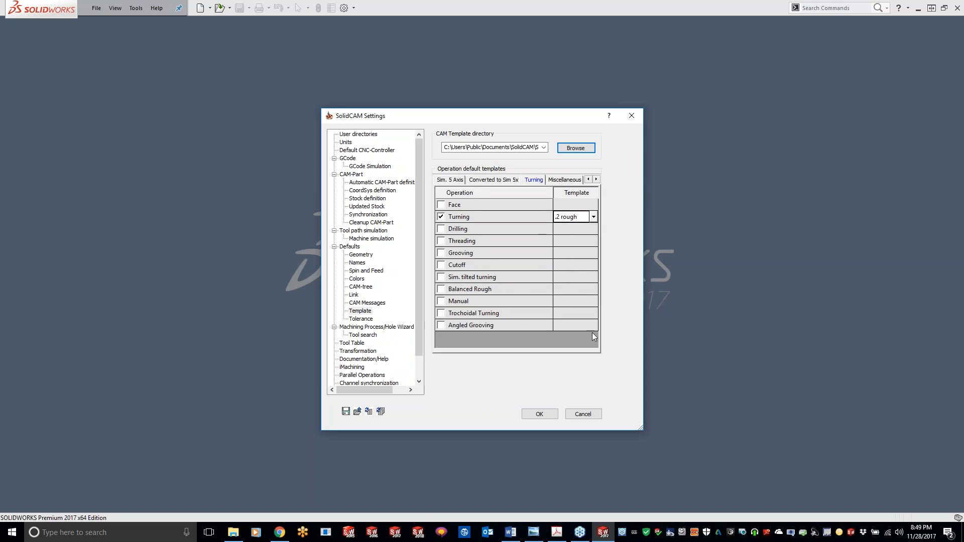
pyautogui.click(542, 414)
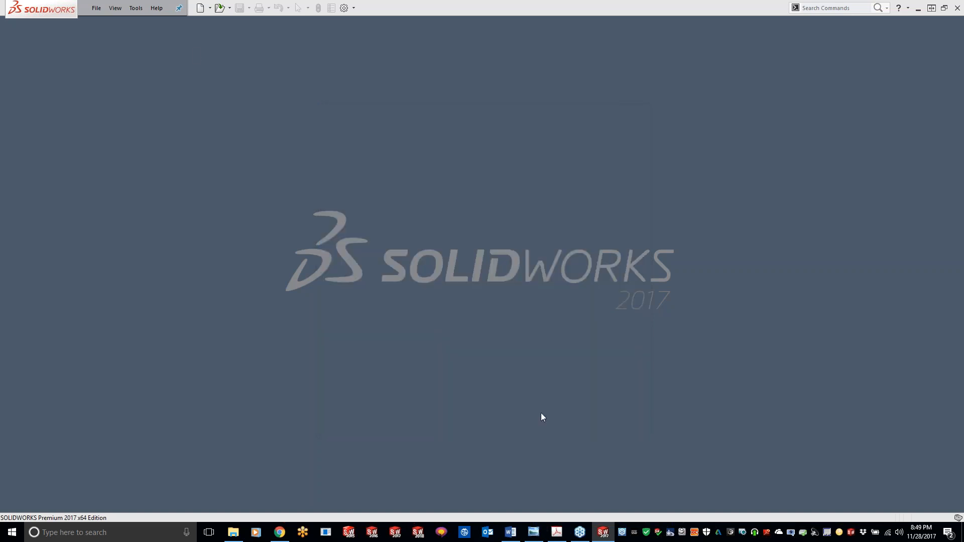
# Step: Reopen the recent turning CAM part
pyautogui.click(135, 8)
pyautogui.moveTo(281, 261)
pyautogui.click(412, 264)
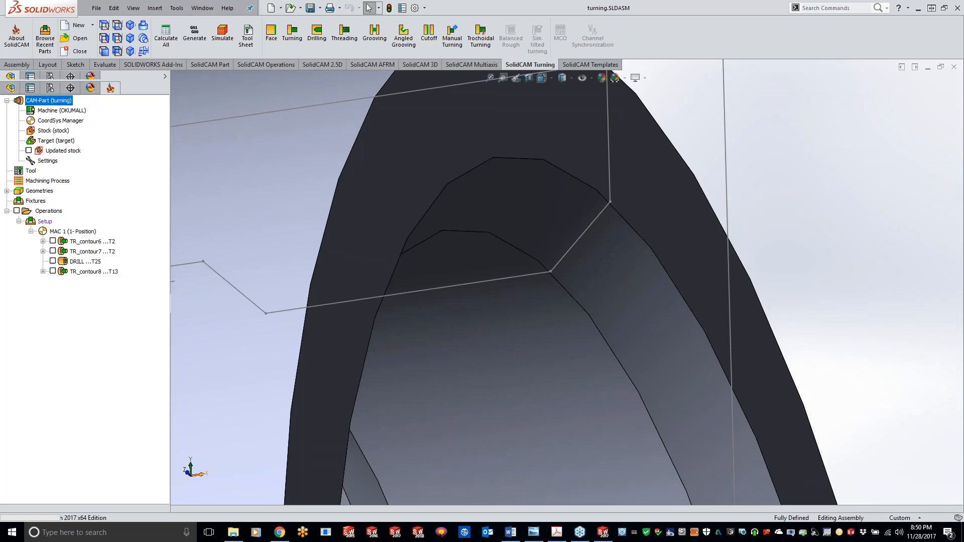
pyautogui.scroll(5, 540, 278)
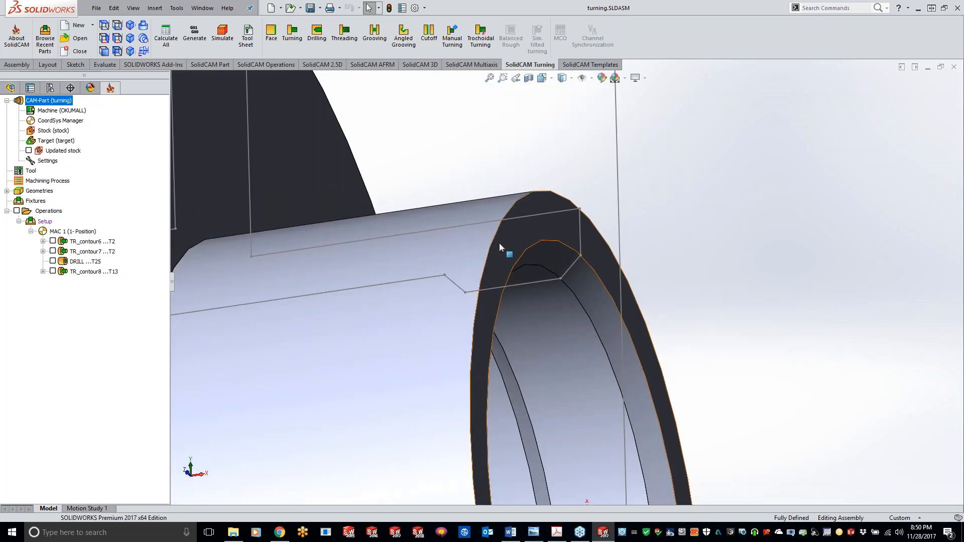
# Step: Open the CAM part's settings, review its default operation templates, and close the settings
pyautogui.click(47, 161)
pyautogui.doubleClick(48, 161)
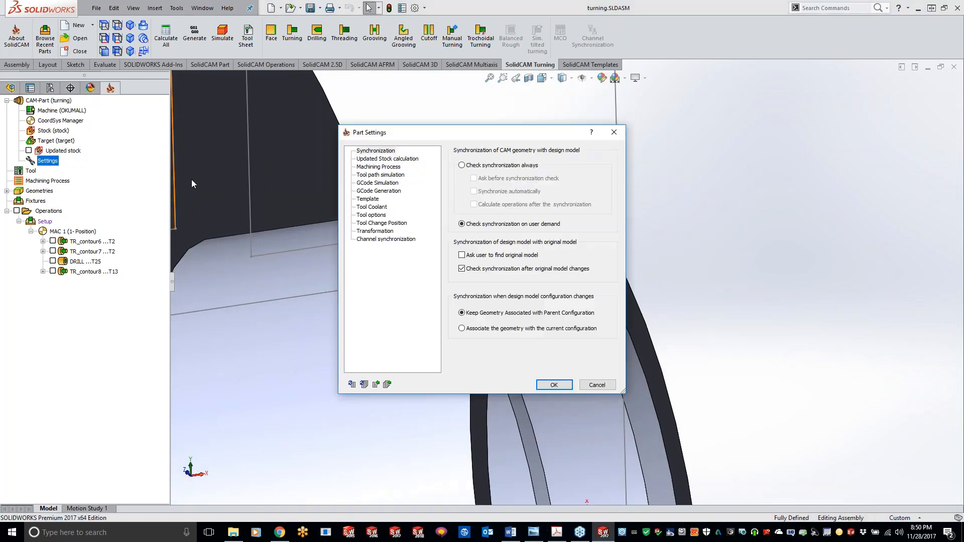
pyautogui.click(367, 199)
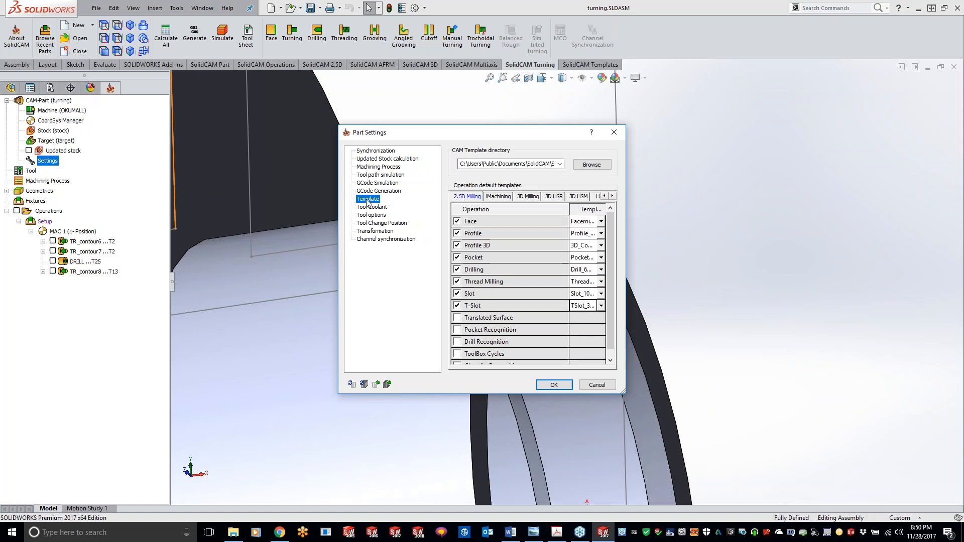
pyautogui.click(622, 132)
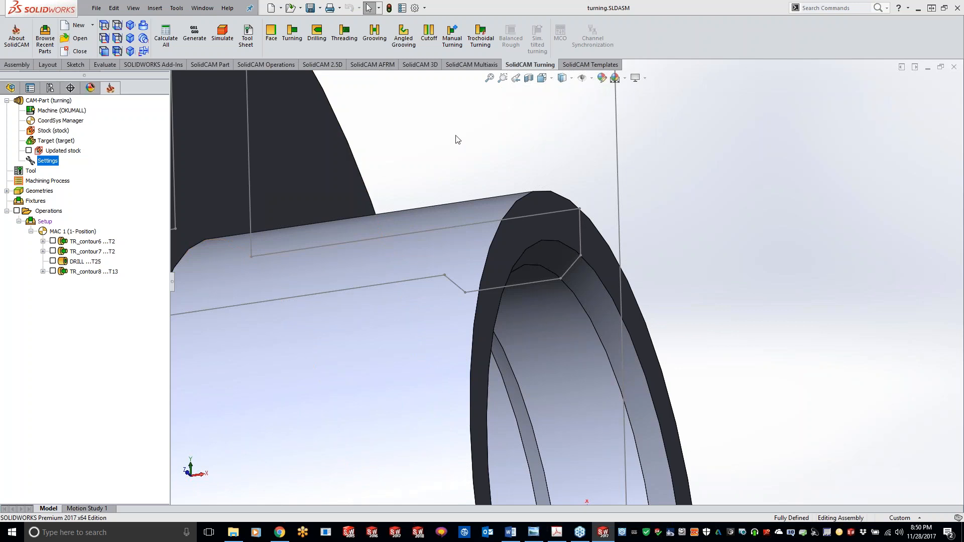
# Step: In the CAM part's template settings, enable the default template for the Turning operation and accept the change
pyautogui.doubleClick(49, 162)
pyautogui.click(372, 202)
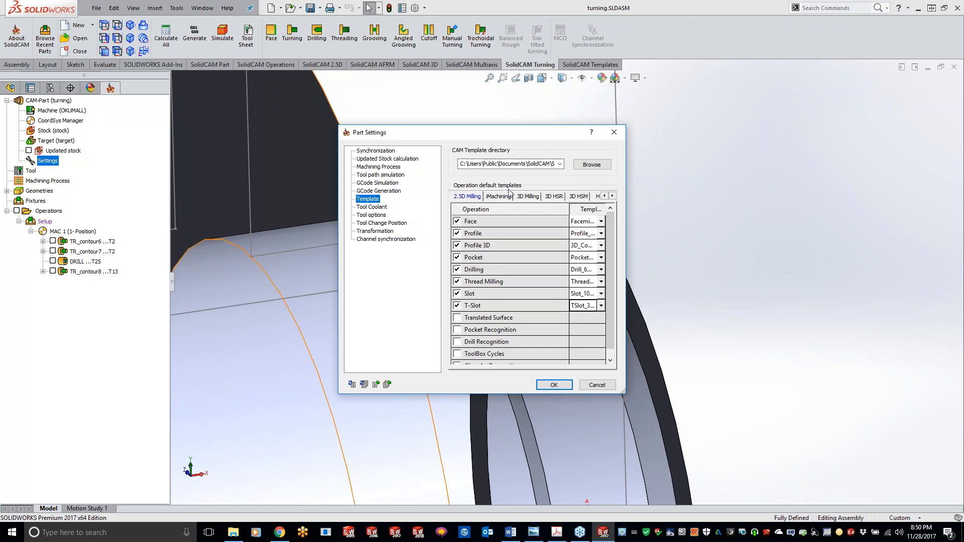
pyautogui.click(612, 196)
pyautogui.click(612, 196)
pyautogui.click(612, 195)
pyautogui.click(612, 196)
pyautogui.click(612, 195)
pyautogui.click(612, 196)
pyautogui.click(612, 196)
pyautogui.click(550, 196)
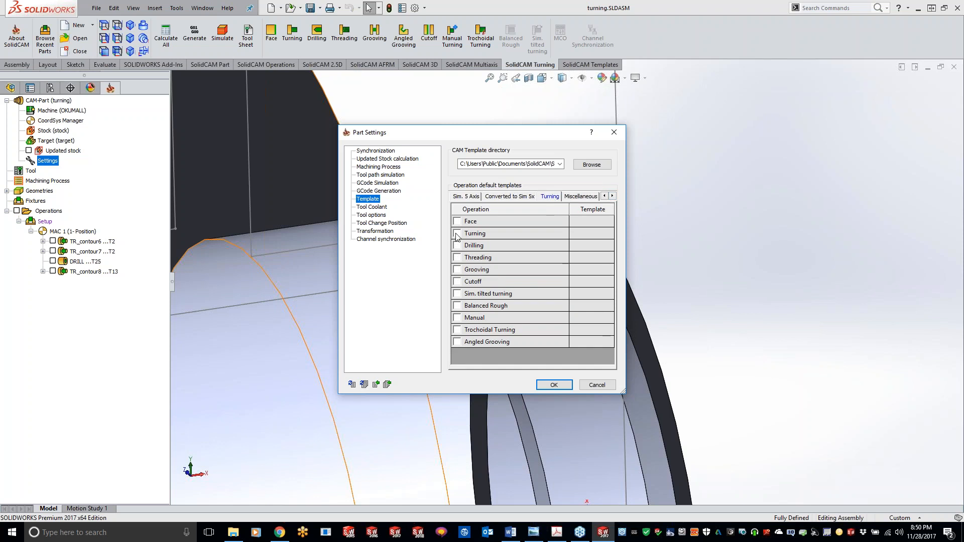
pyautogui.click(457, 233)
pyautogui.click(553, 385)
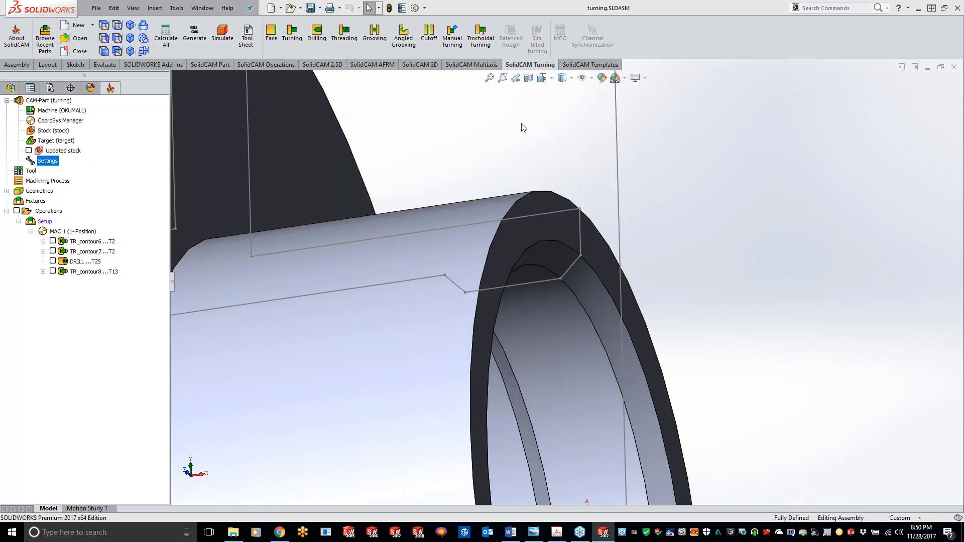
# Step: Review the general and rough technology parameters of the new Turning operation, and close it without saving
pyautogui.click(512, 176)
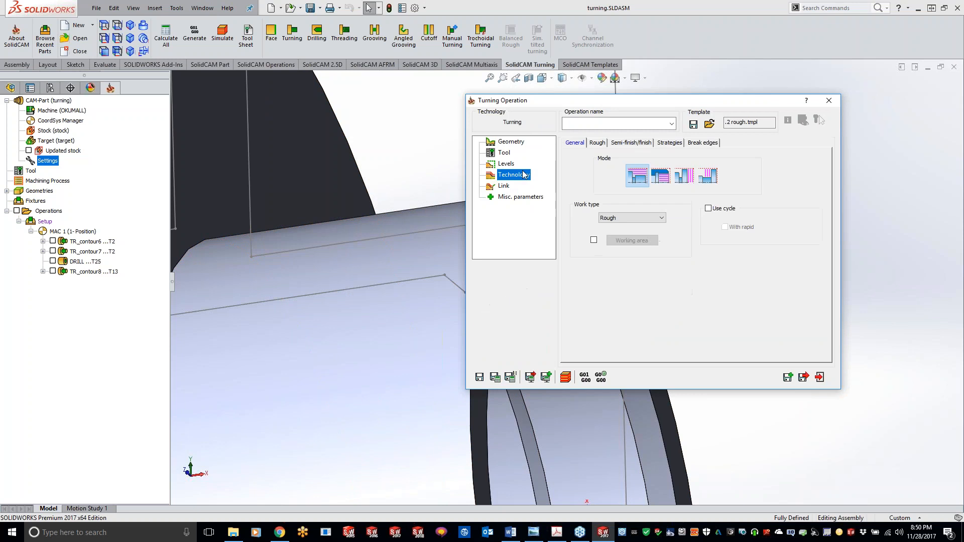
pyautogui.click(597, 143)
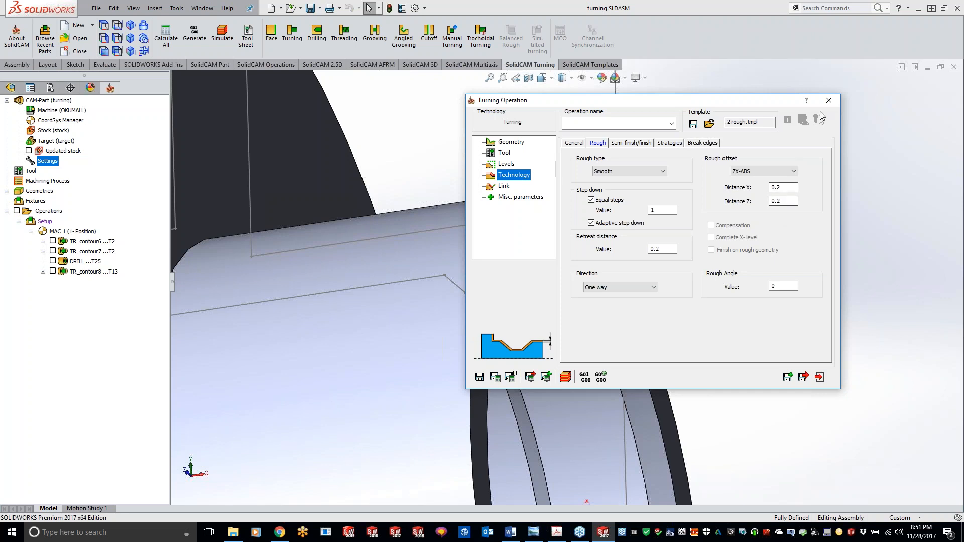
pyautogui.click(827, 98)
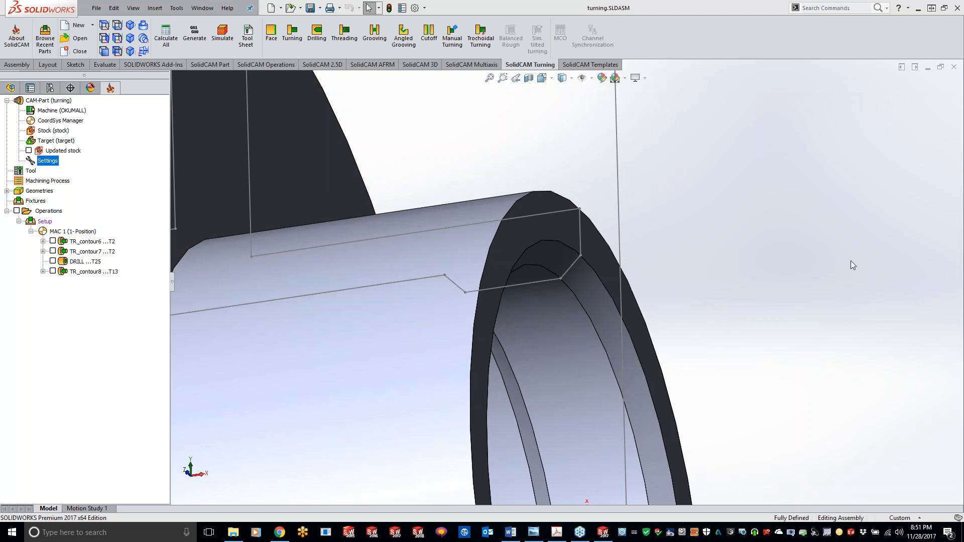
# Step: Close the turning CAM part
pyautogui.scroll(6, 646, 261)
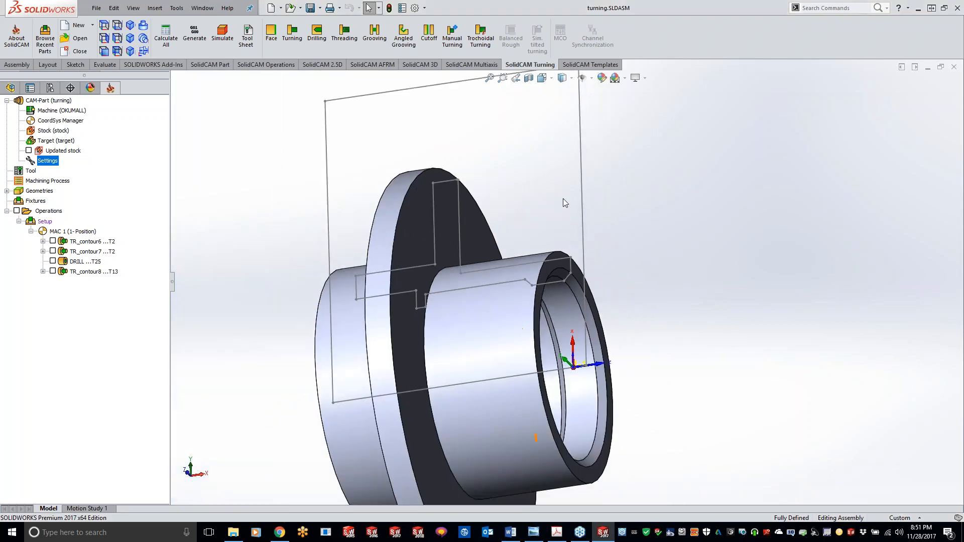
pyautogui.moveTo(563, 190); pyautogui.dragTo(558, 260, button='middle')
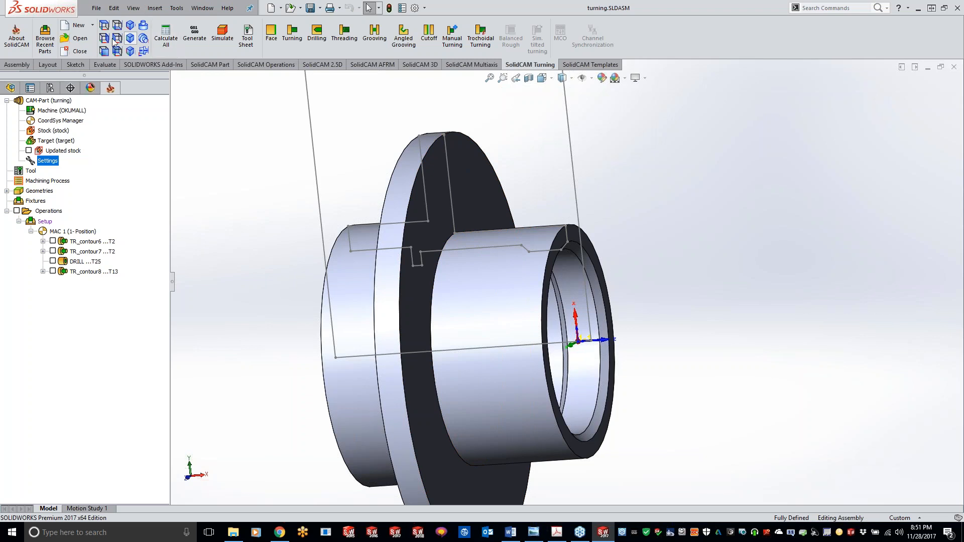
pyautogui.rightClick(71, 101)
pyautogui.click(97, 153)
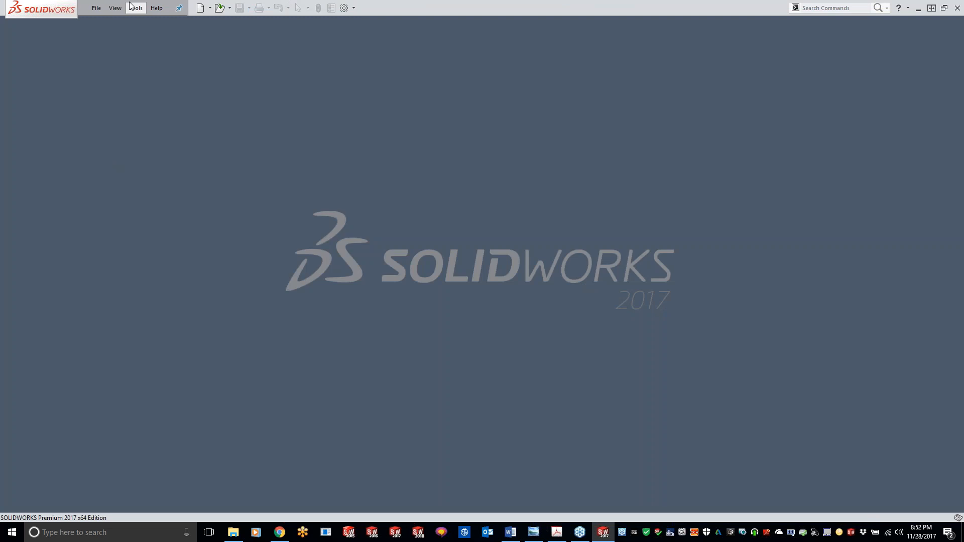
# Step: Start opening a CAM part, browse through Getting_Started_Examples to the SW folder, and select Turning_1.prz
pyautogui.click(136, 8)
pyautogui.moveTo(143, 49)
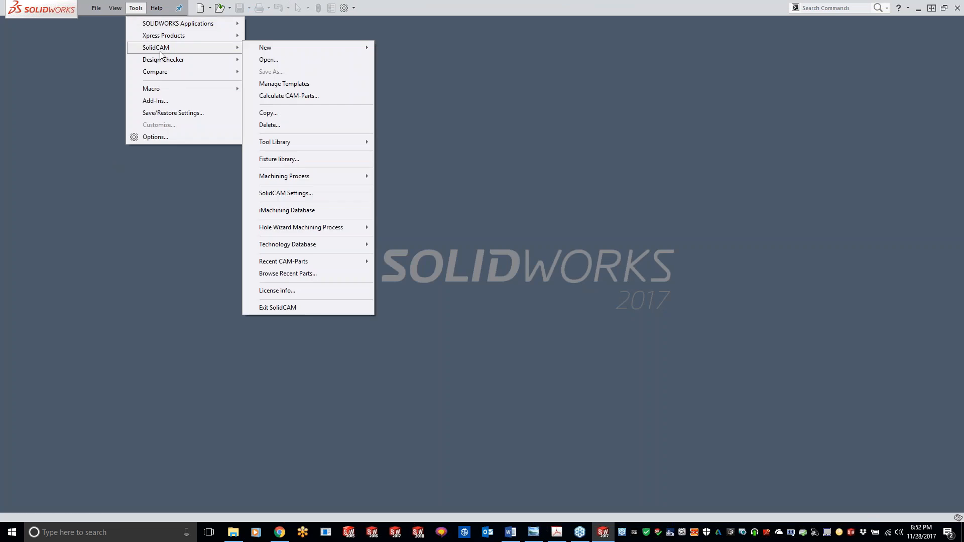
pyautogui.click(290, 62)
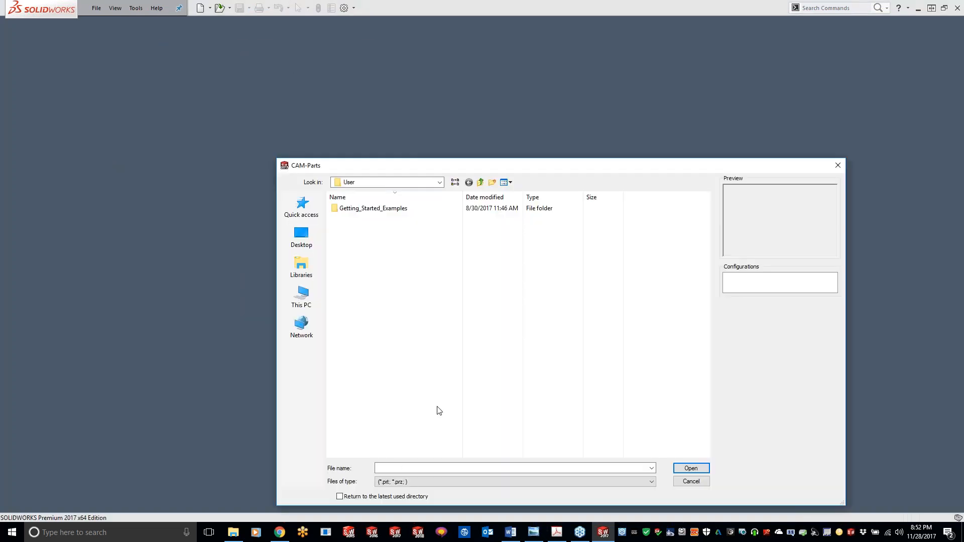
pyautogui.click(369, 184)
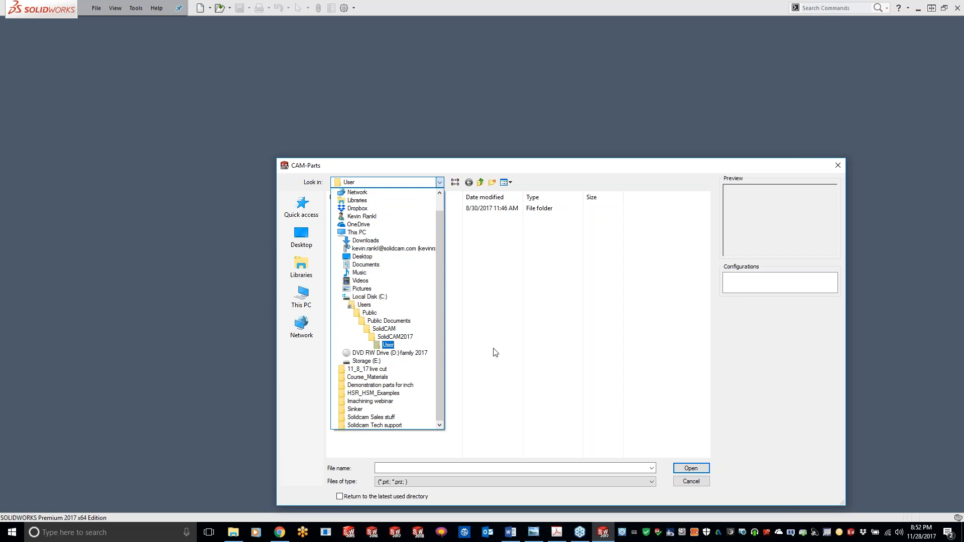
pyautogui.click(388, 346)
pyautogui.doubleClick(377, 214)
pyautogui.doubleClick(375, 210)
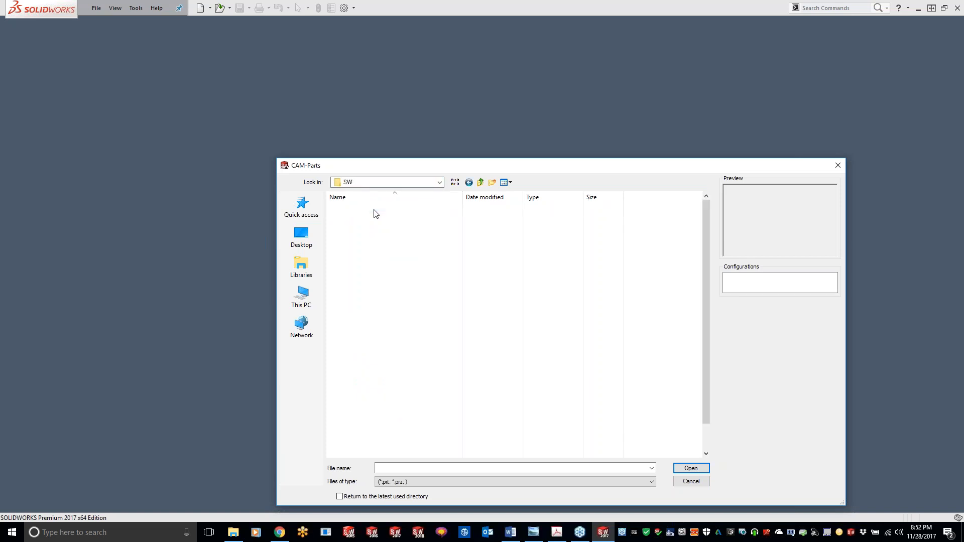
pyautogui.scroll(-1, 383, 398)
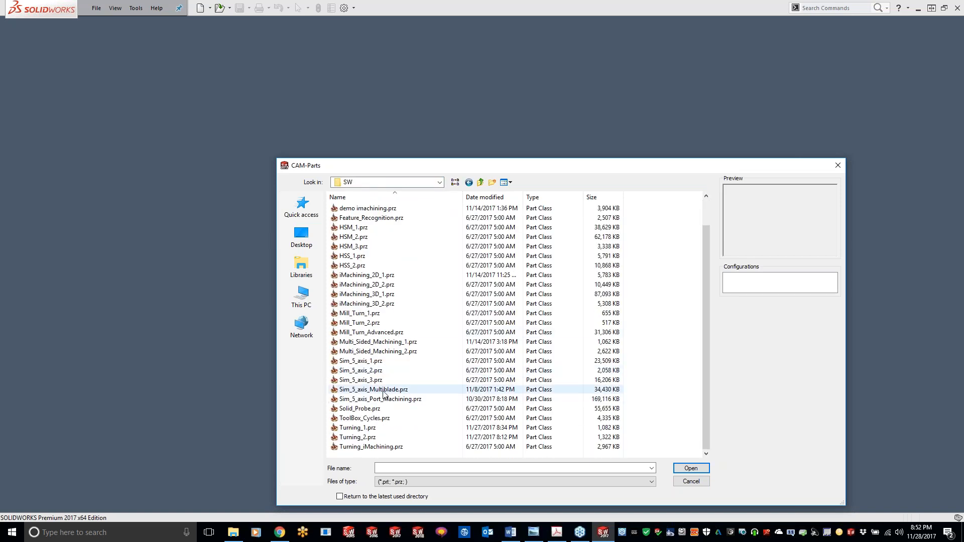
pyautogui.click(362, 429)
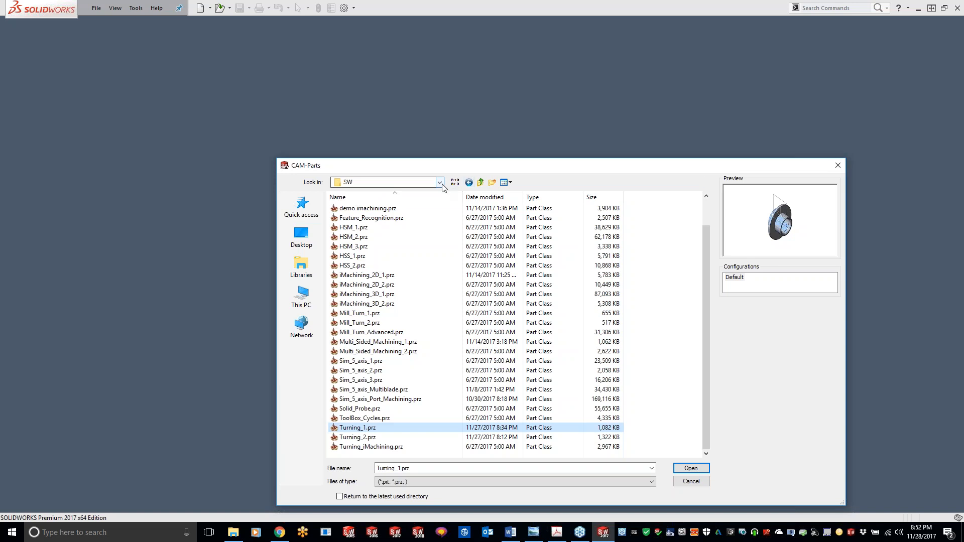
pyautogui.hotkey('alt', 'Tab')
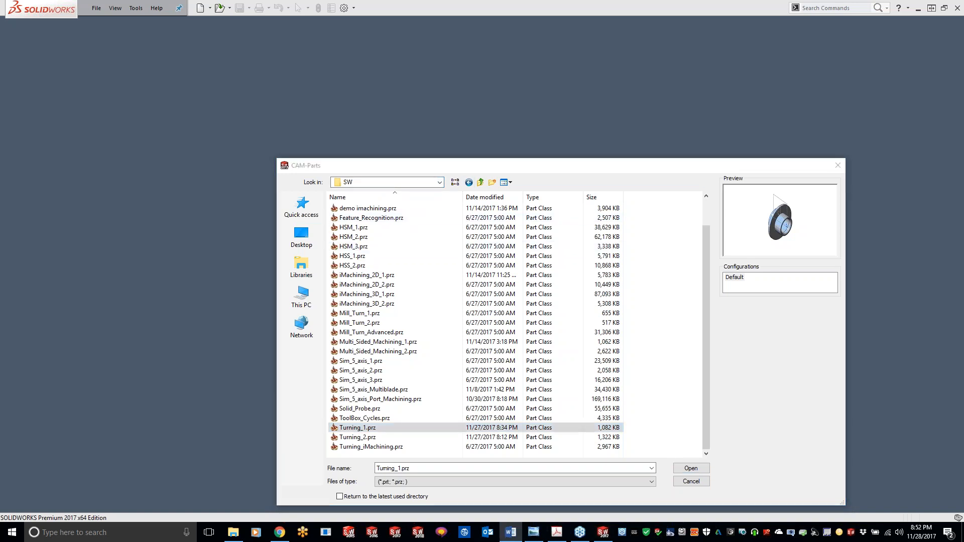